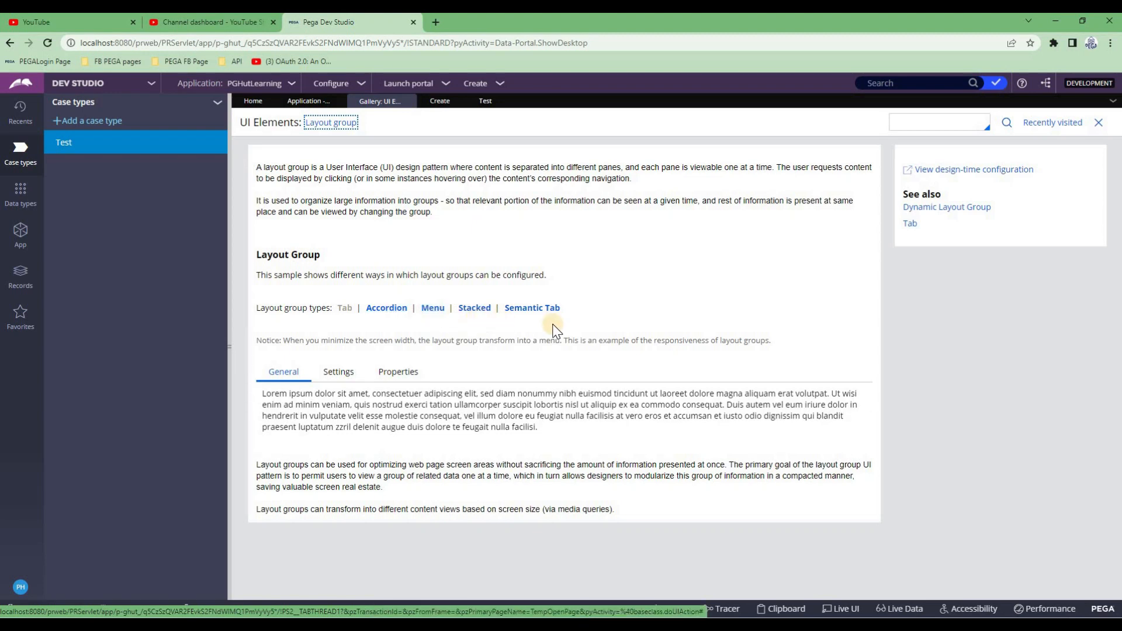
Glance through the UI gallery component list, then open the Test case type's life cycle
left_click(325, 125)
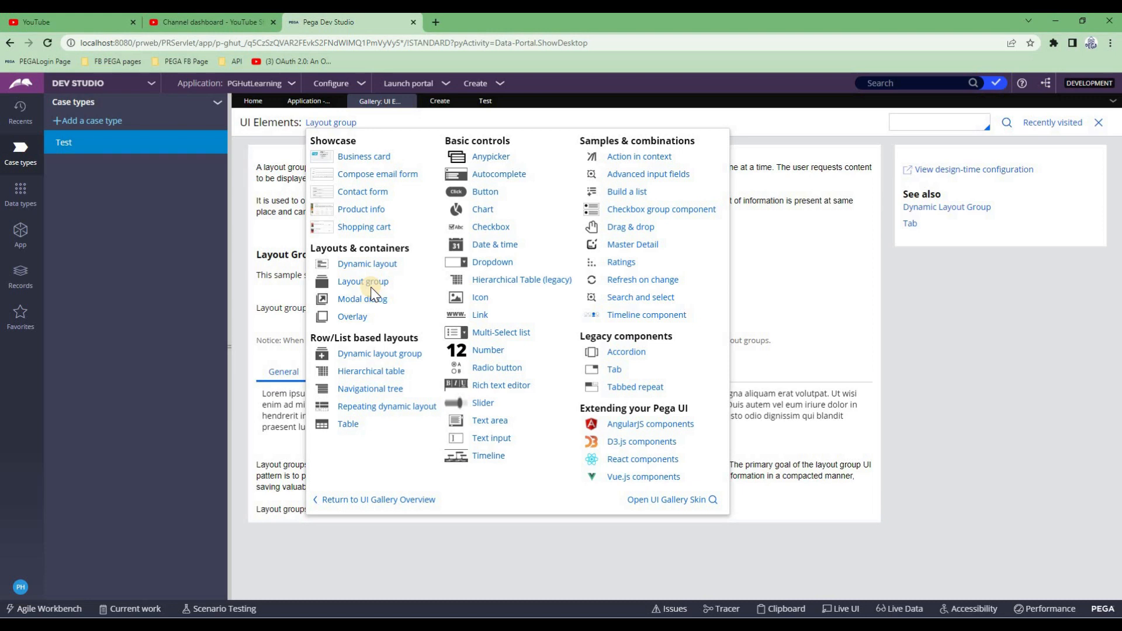
left_click(372, 553)
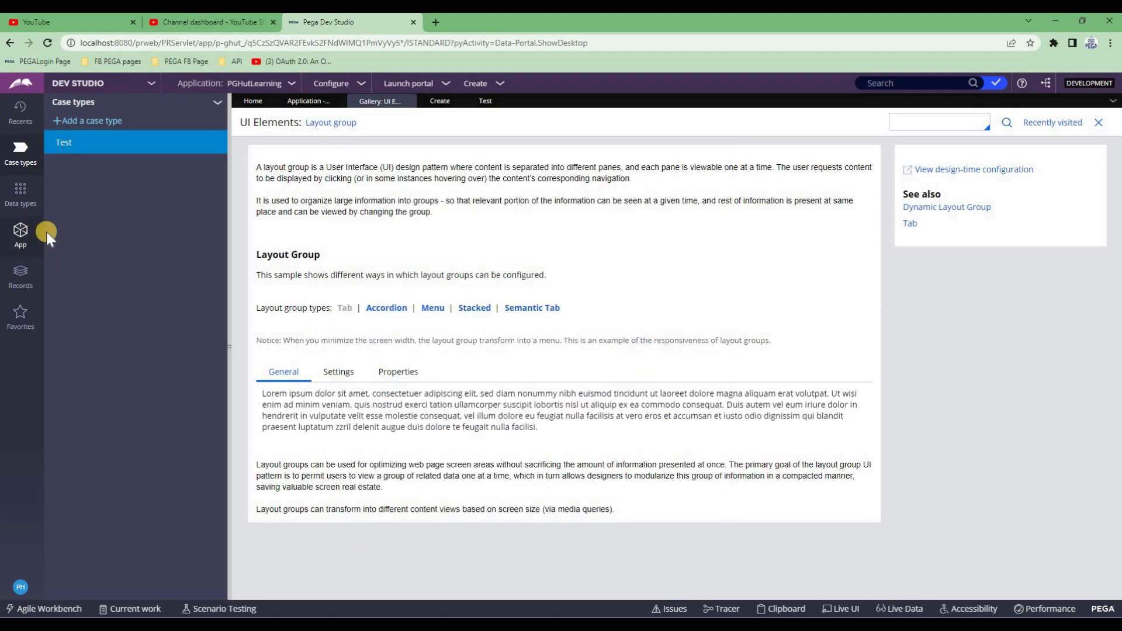
left_click(65, 143)
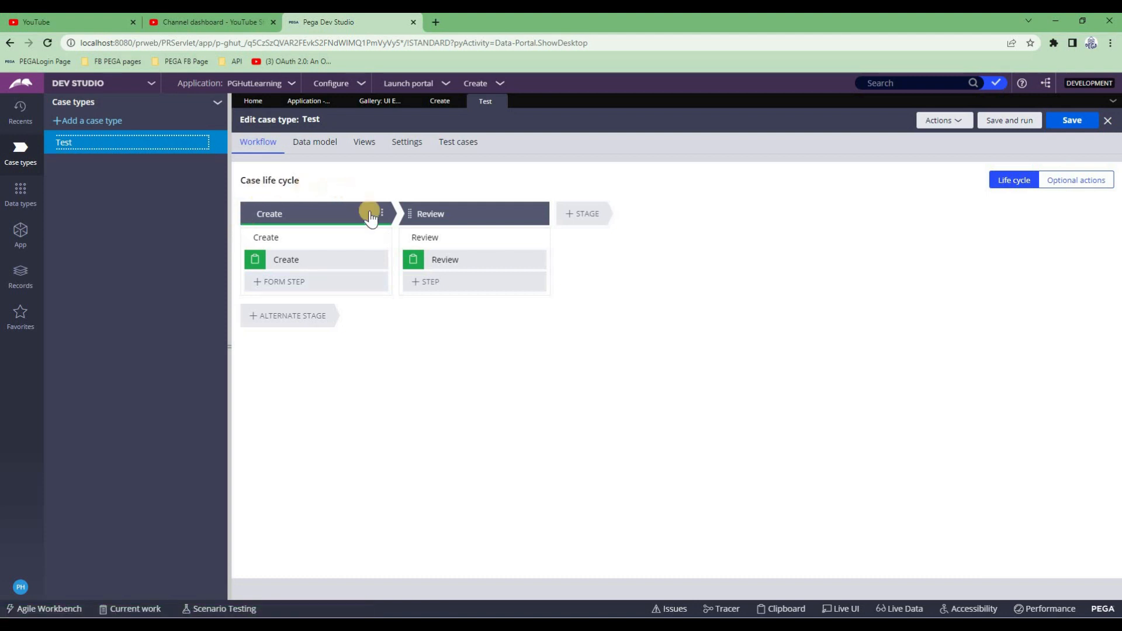
Make the Create and Review stage titles editable in the Workflow
left_click(279, 214)
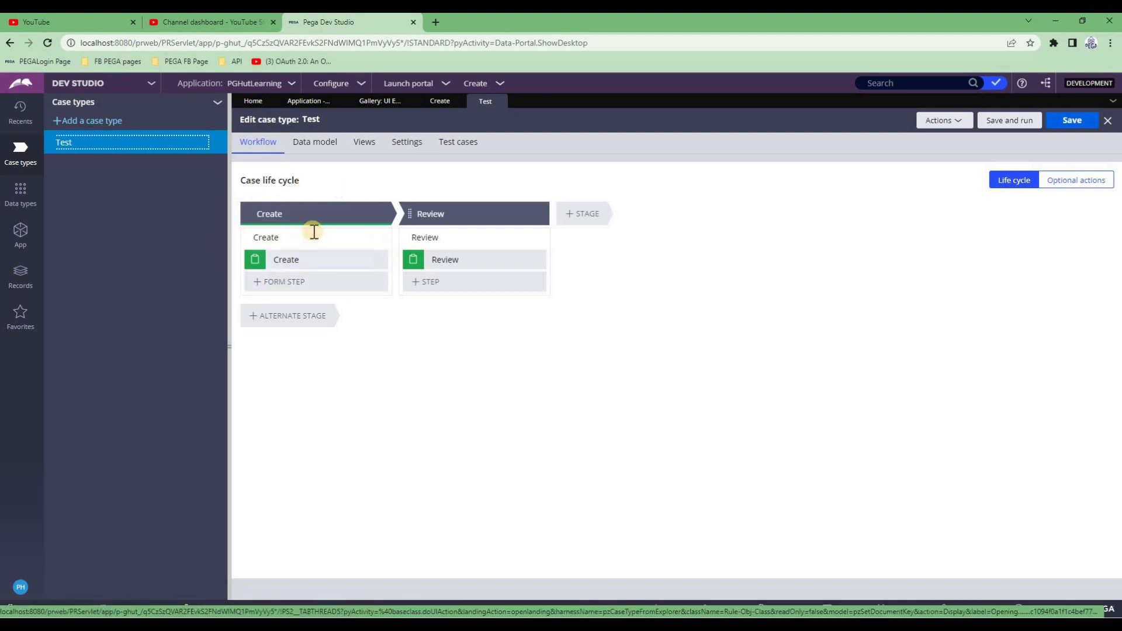
left_click(275, 213)
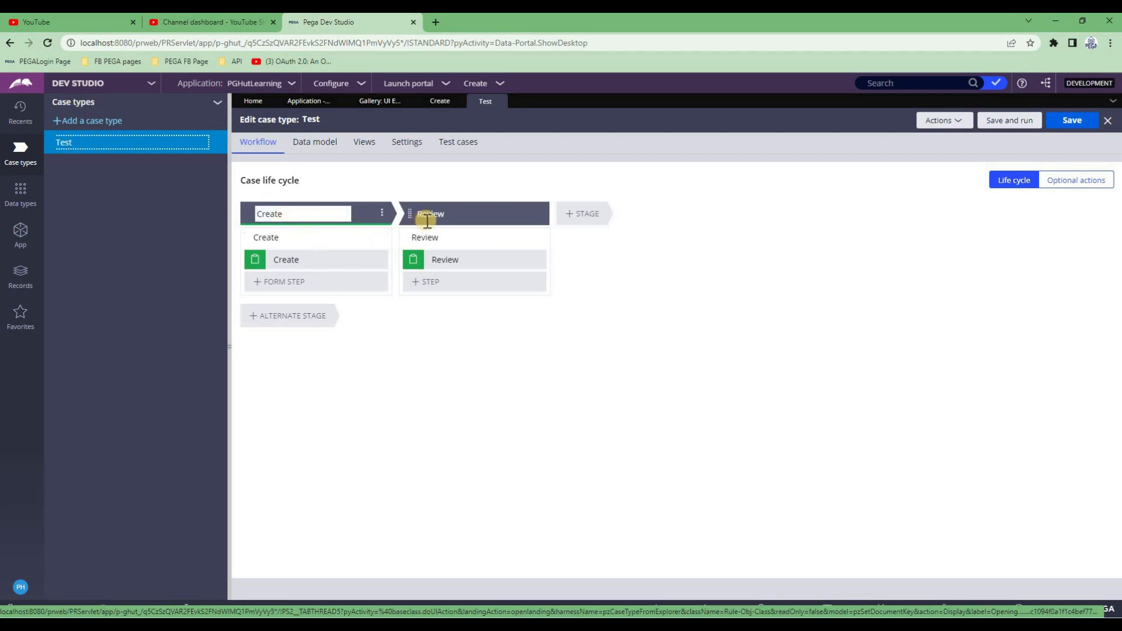
left_click(432, 215)
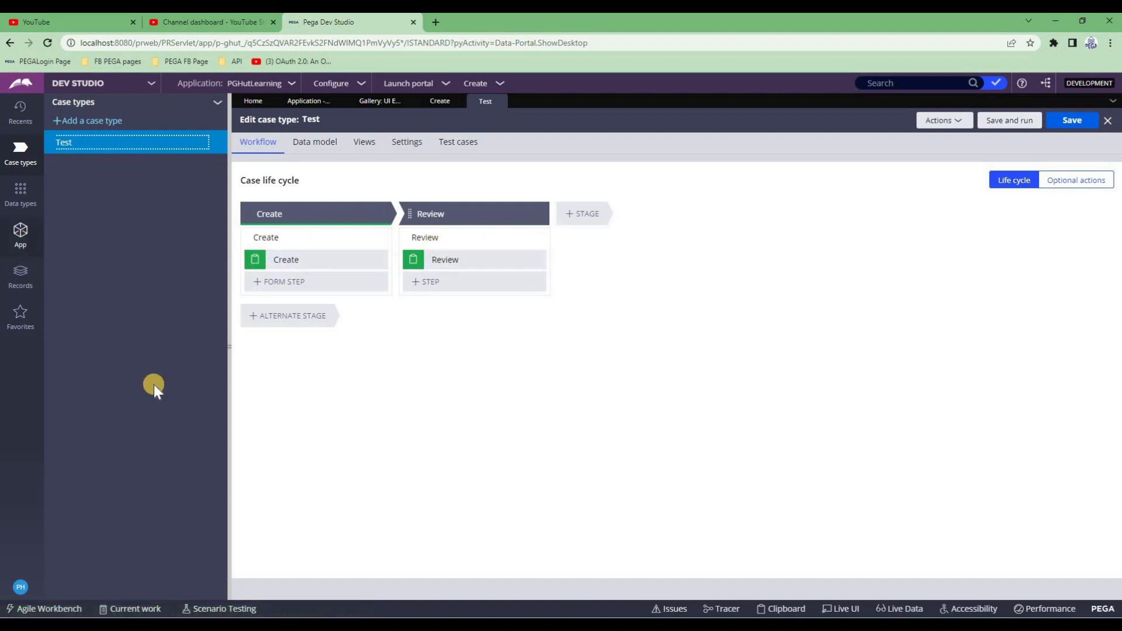
In App Explorer, expand the Test class's Data Model properties and open AddressDetails
left_click(67, 282)
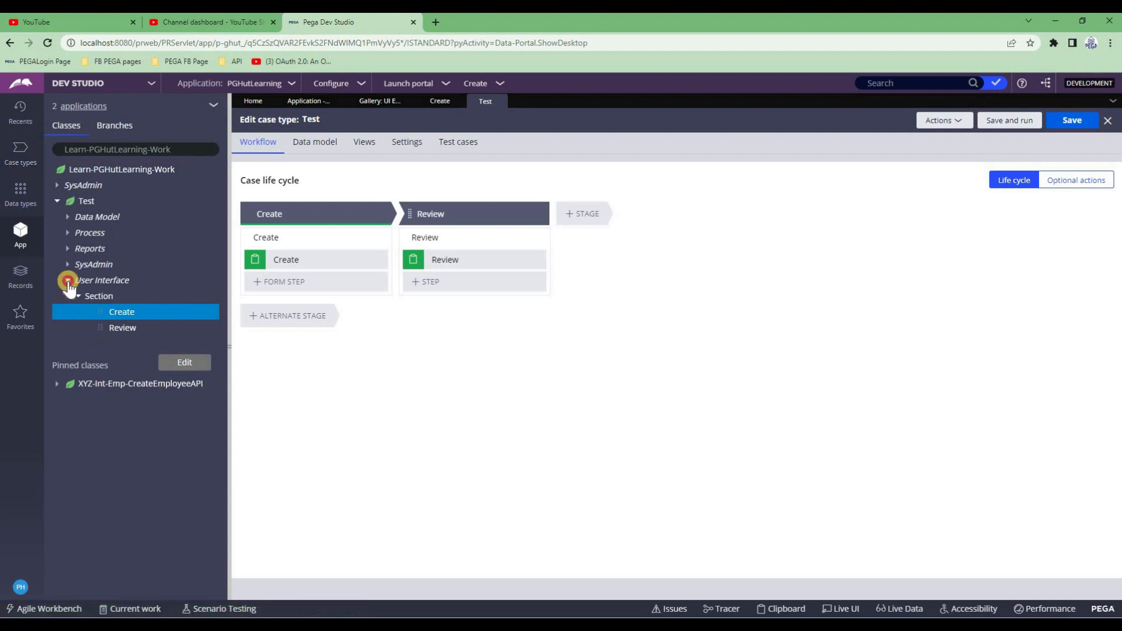
left_click(67, 233)
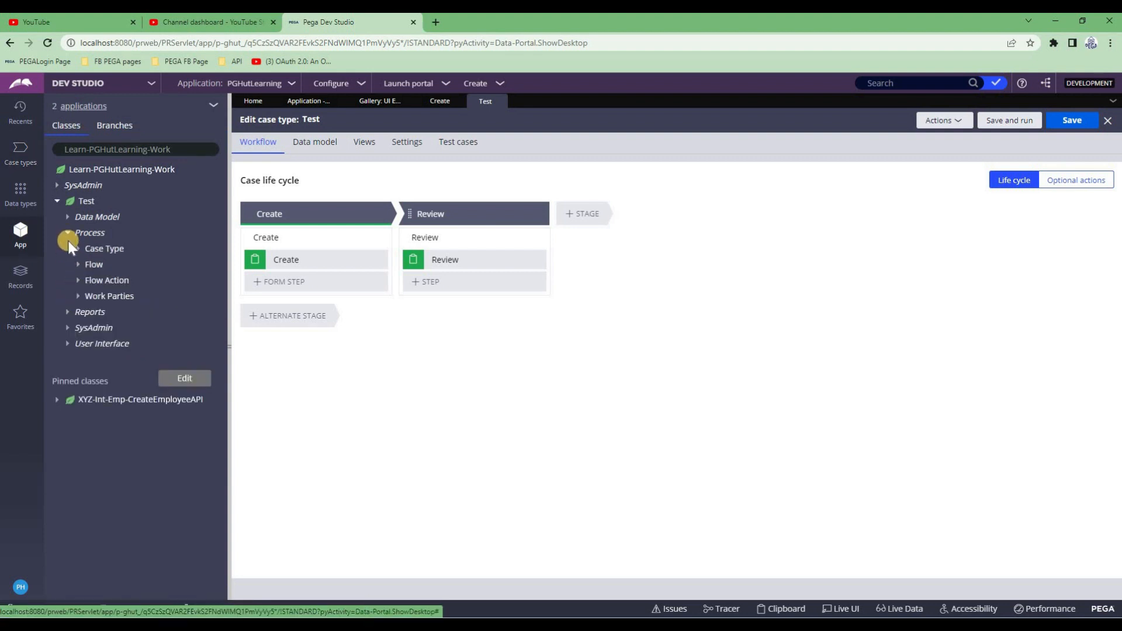
left_click(68, 234)
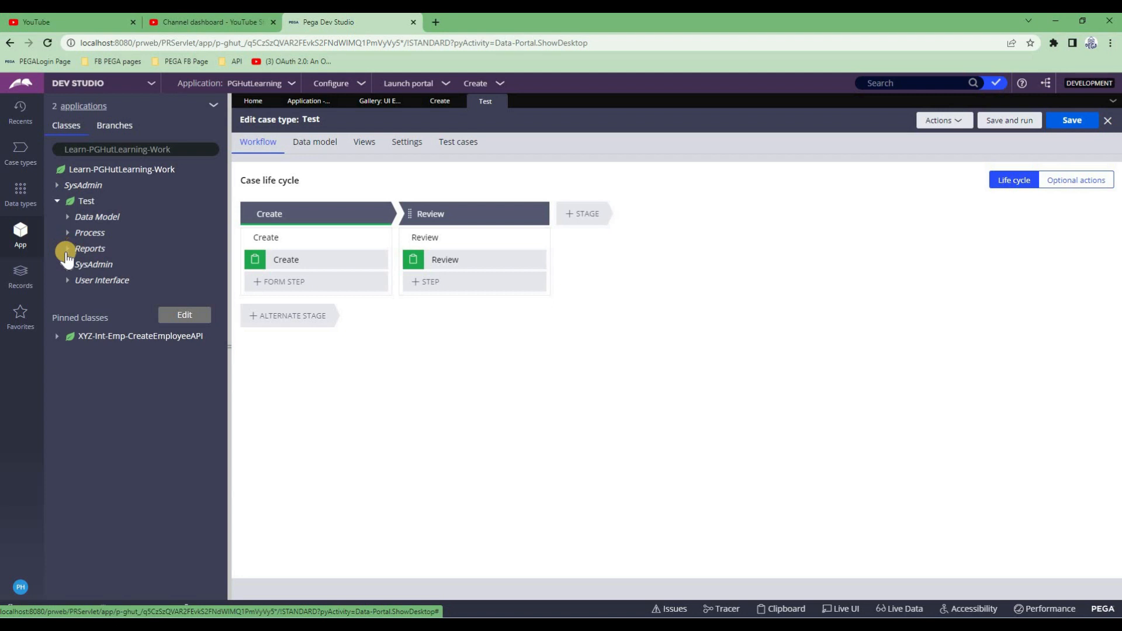
left_click(68, 217)
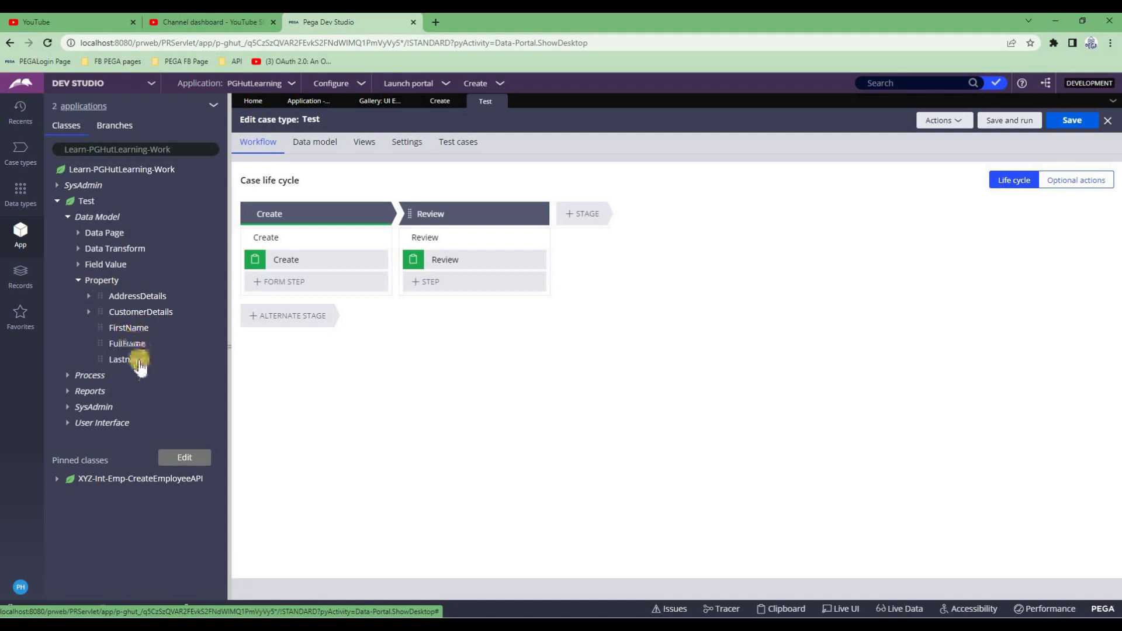
left_click(130, 298)
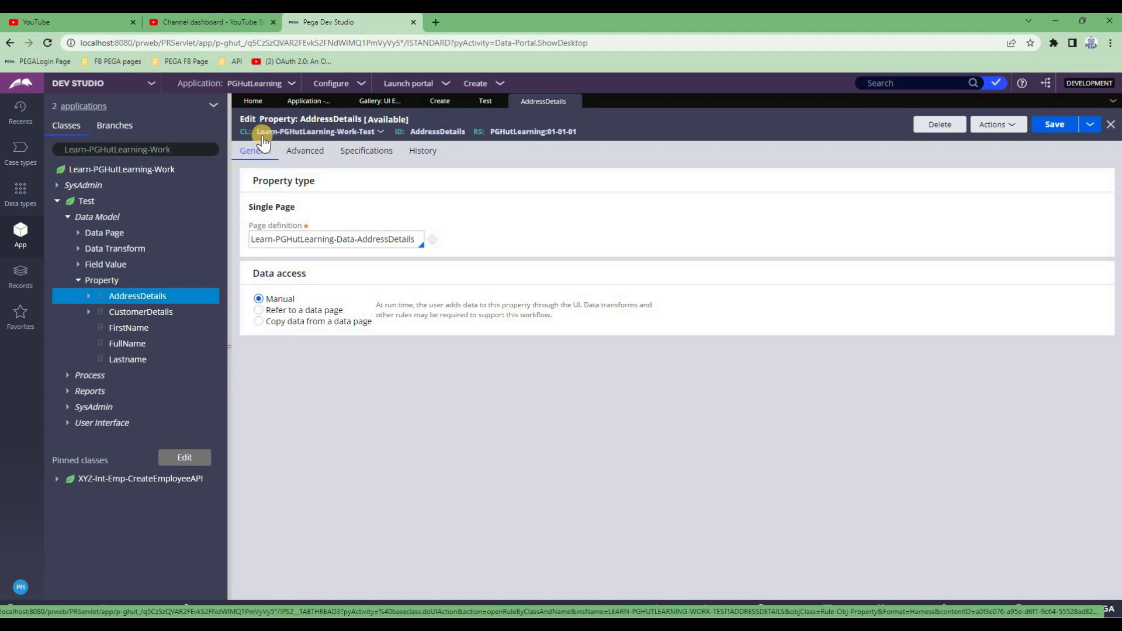
Select the AddressDetails page definition class, then open the CustomerDetails property rule
triple_click(280, 242)
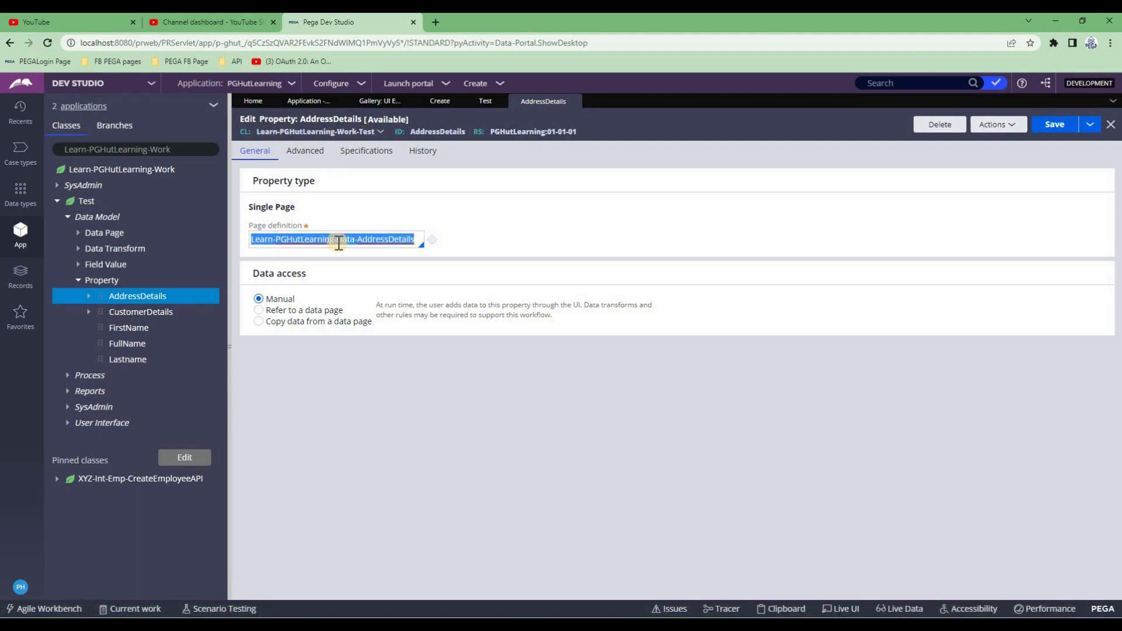
triple_click(364, 238)
left_click(141, 312)
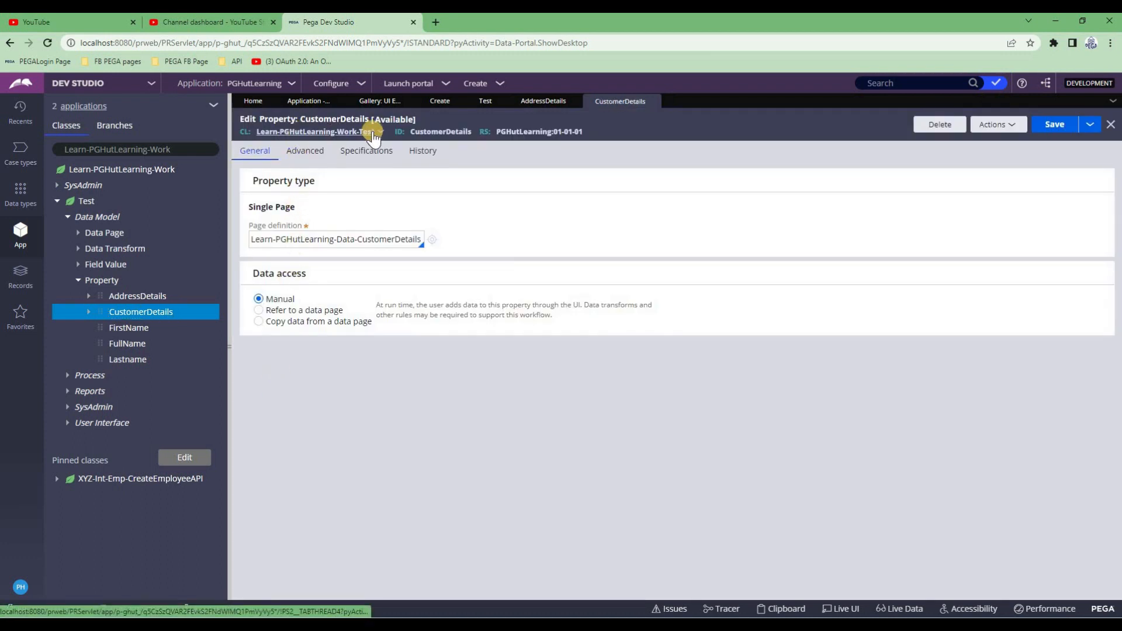
double_click(423, 132)
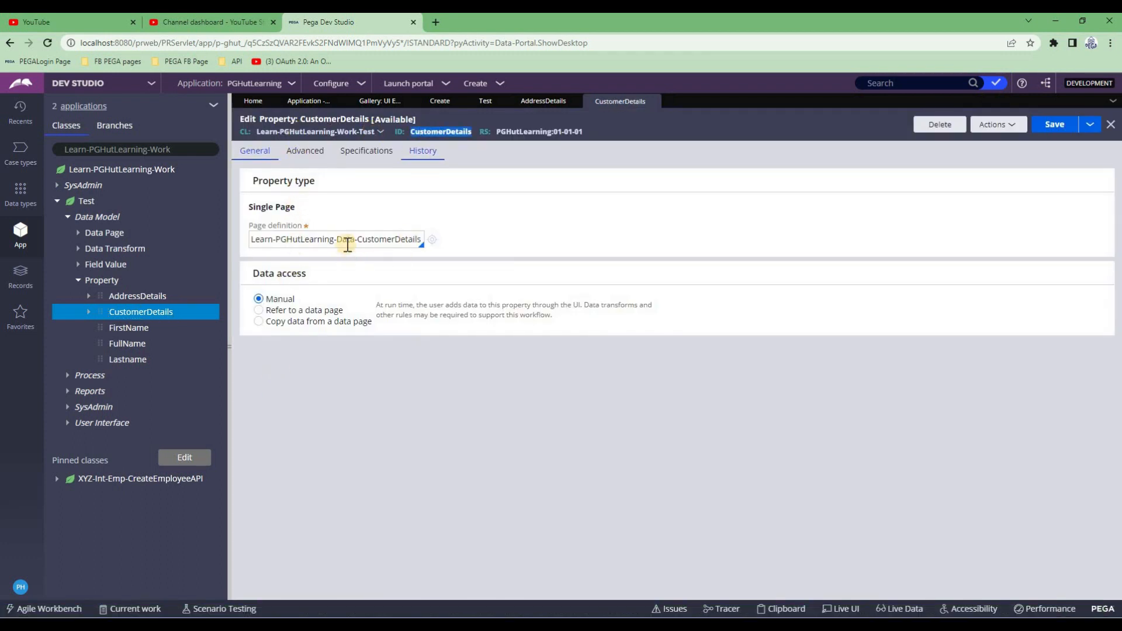
Select the Learn-PGHutLearning-Data class name in the page definition and the class filter text
left_click_drag(292, 240, 419, 241)
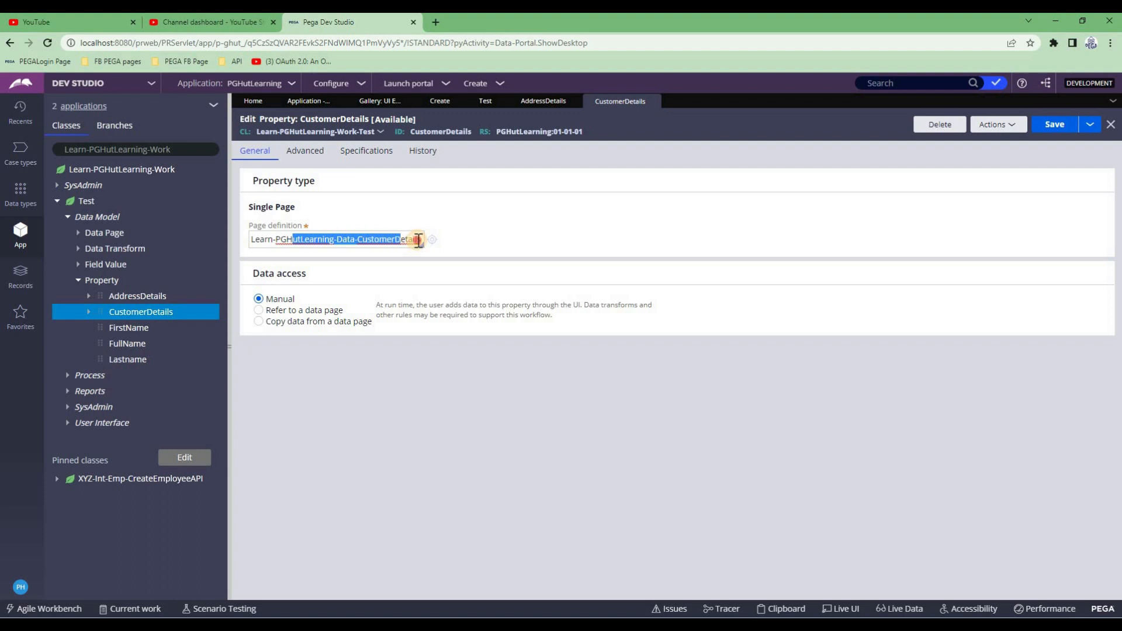
triple_click(418, 240)
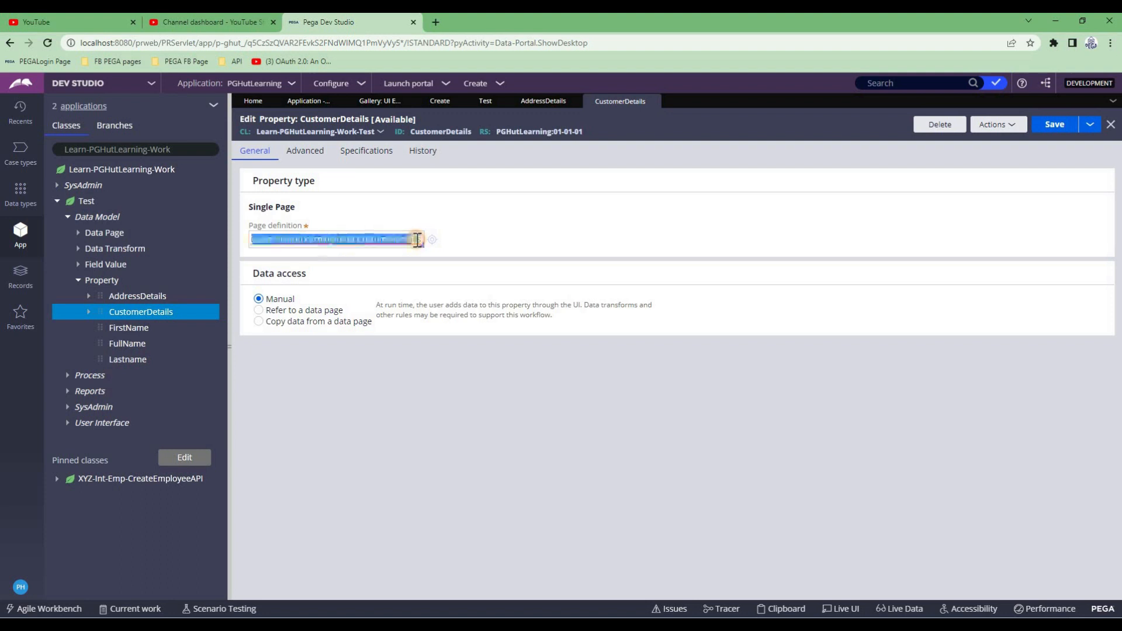
left_click(379, 240)
left_click_drag(355, 240, 251, 240)
key("ctrl+c")
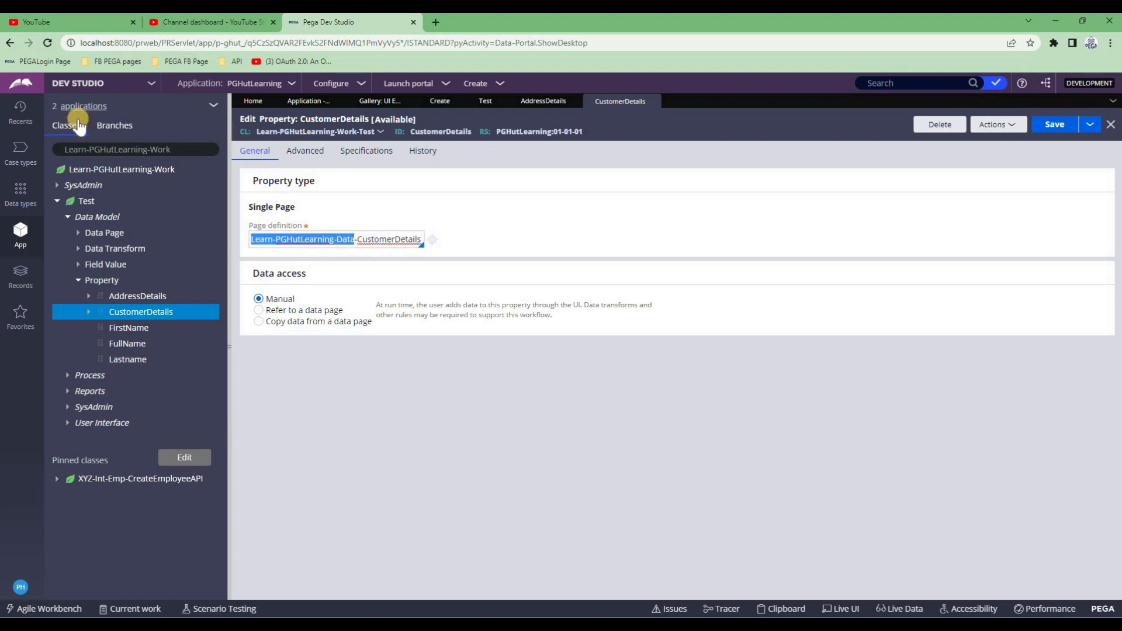
left_click(93, 150)
triple_click(92, 149)
key("ctrl+v")
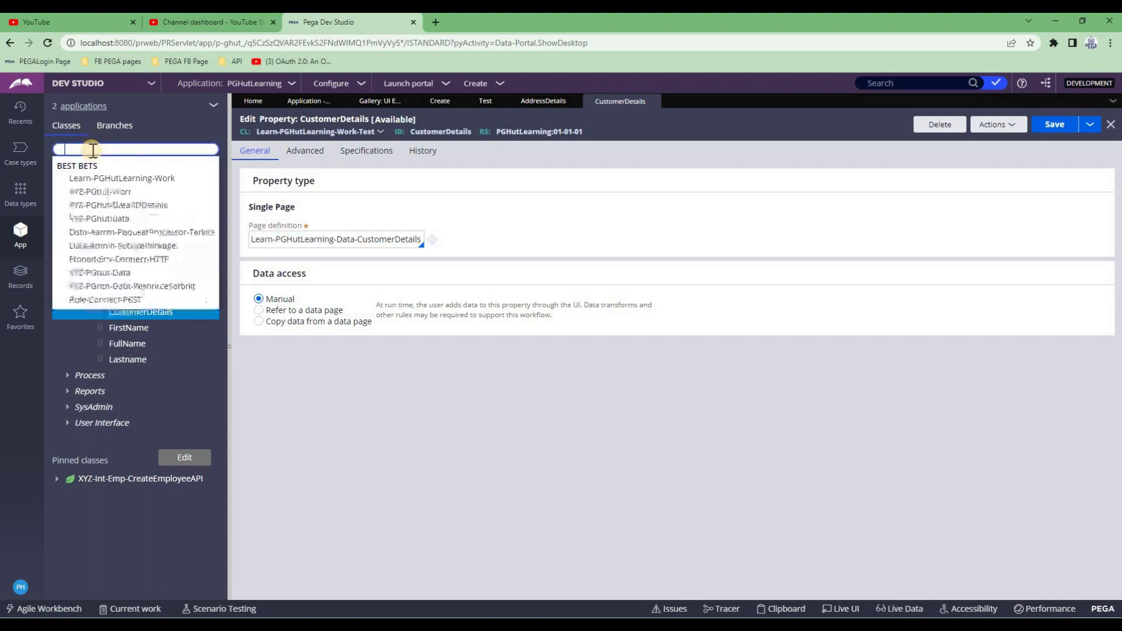
key("Return")
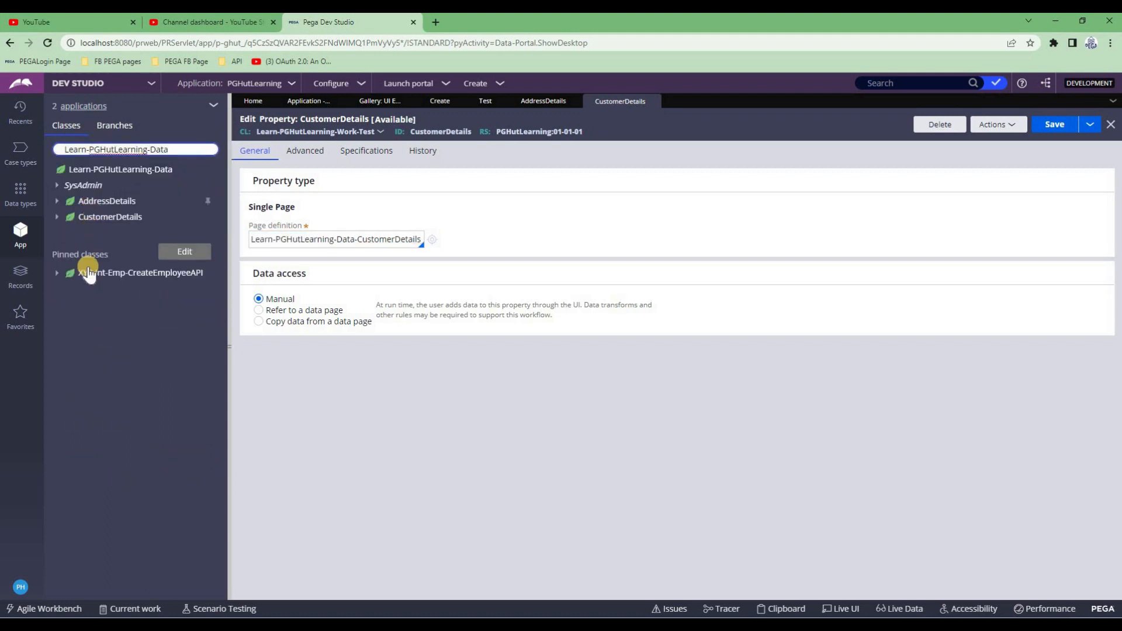
left_click(66, 216)
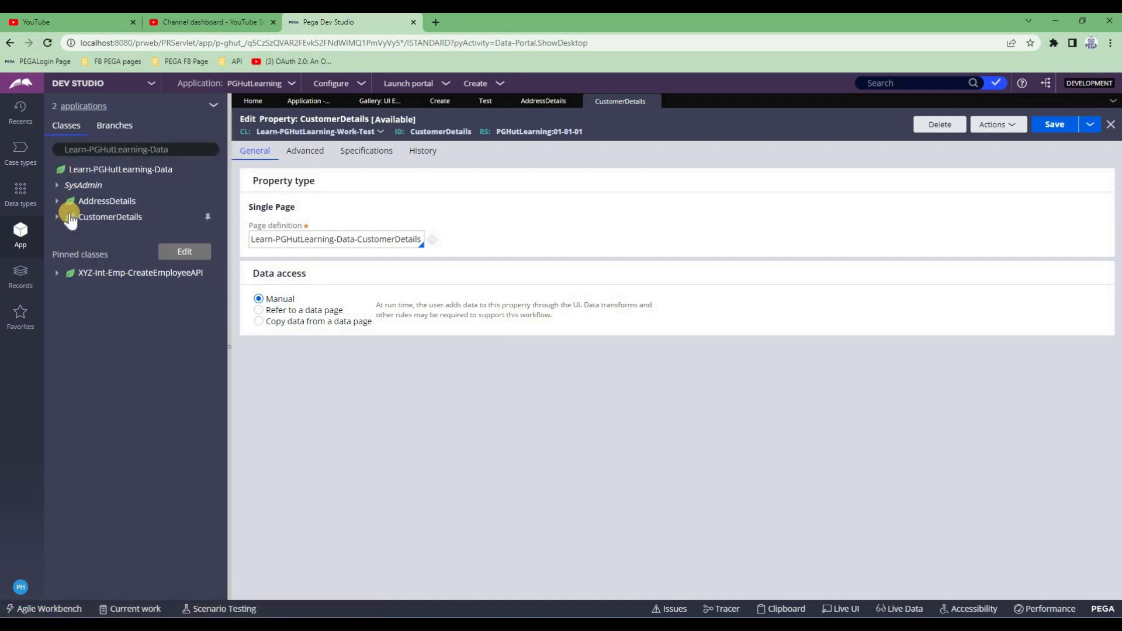
left_click(100, 202)
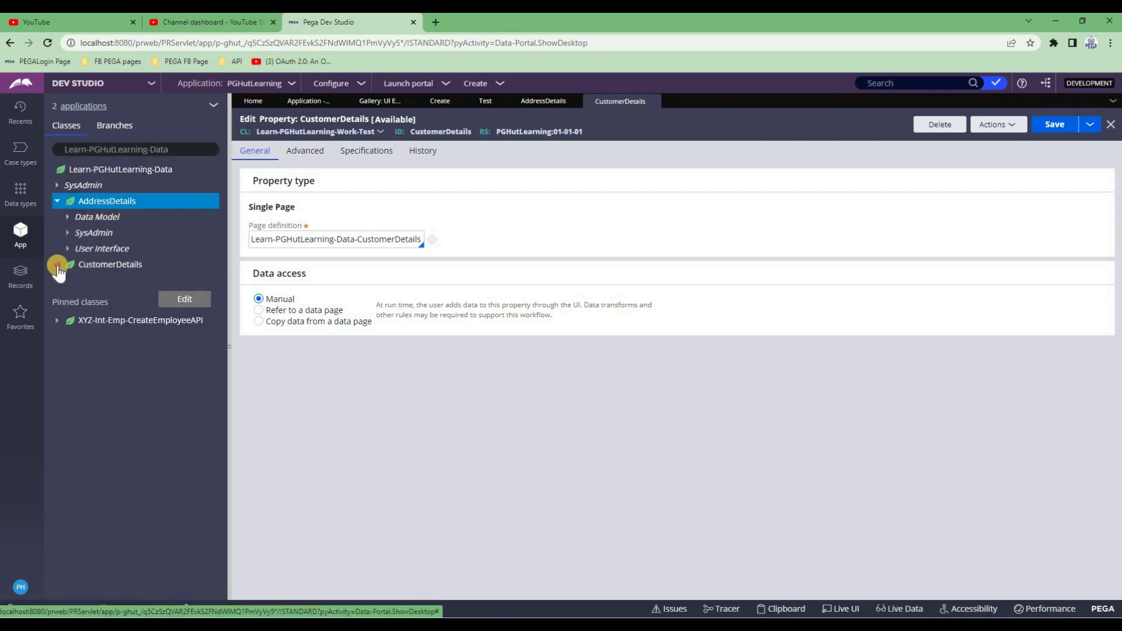
left_click(84, 266)
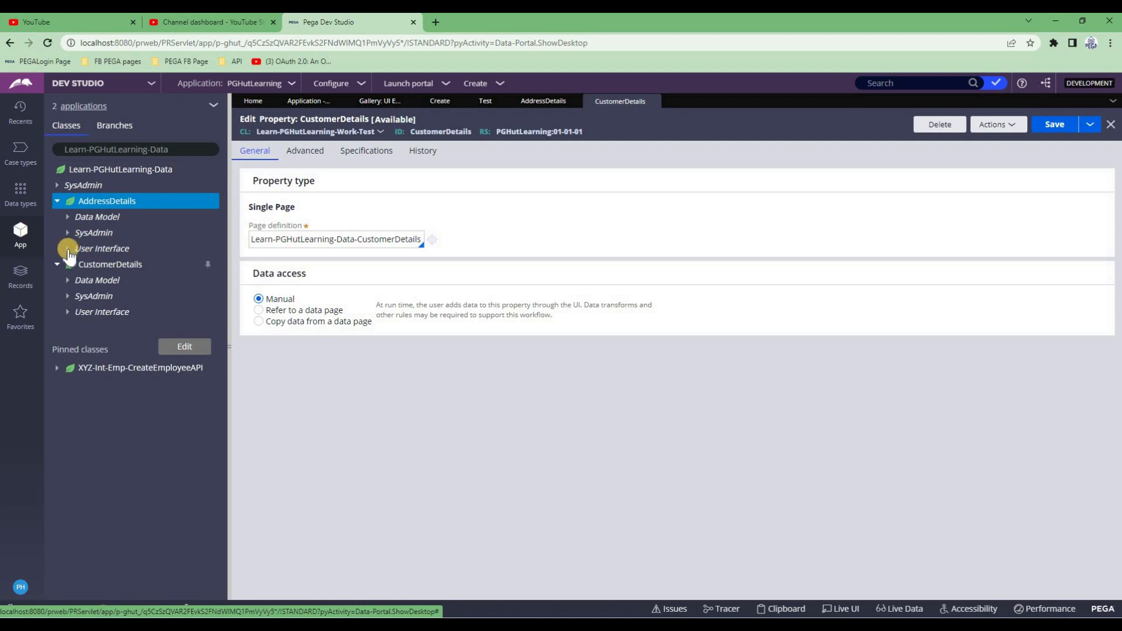
left_click(68, 217)
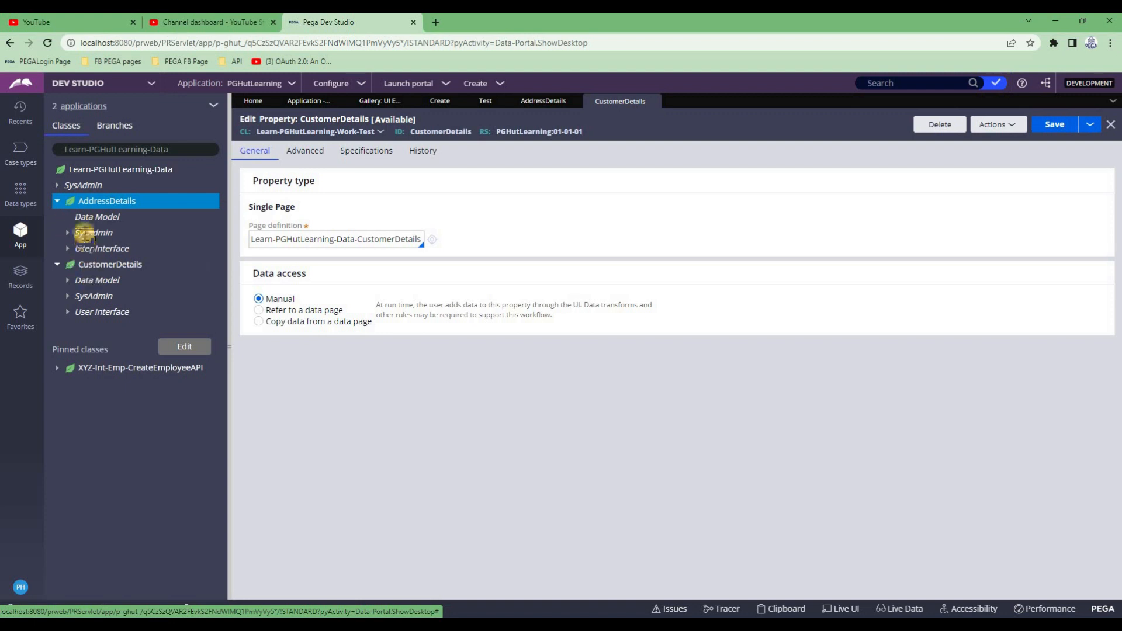
left_click(82, 232)
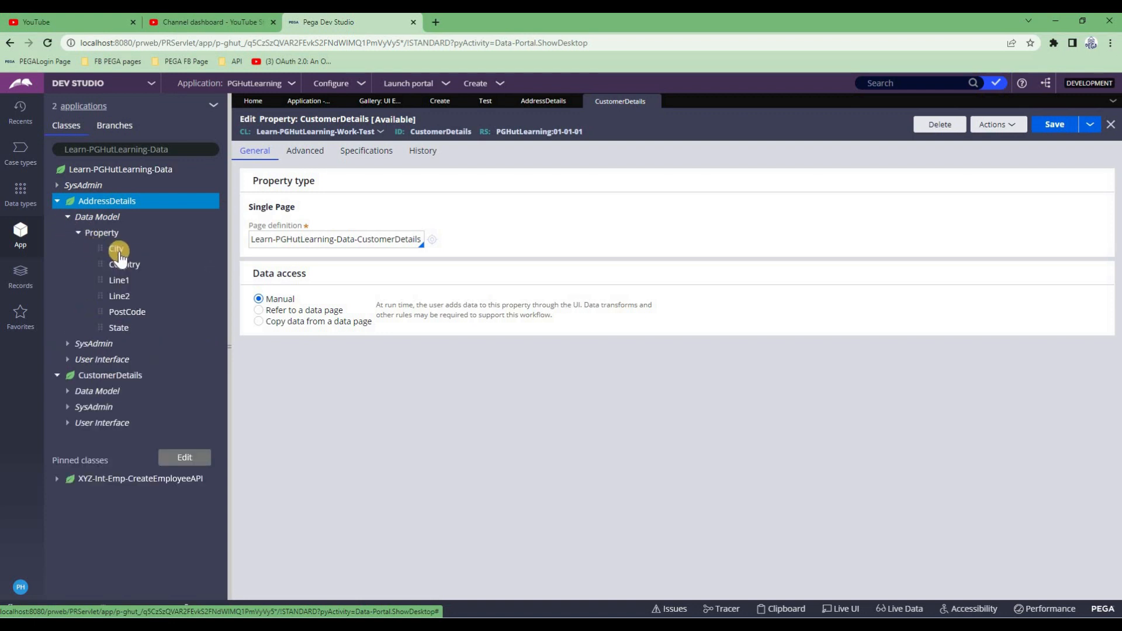
left_click(68, 391)
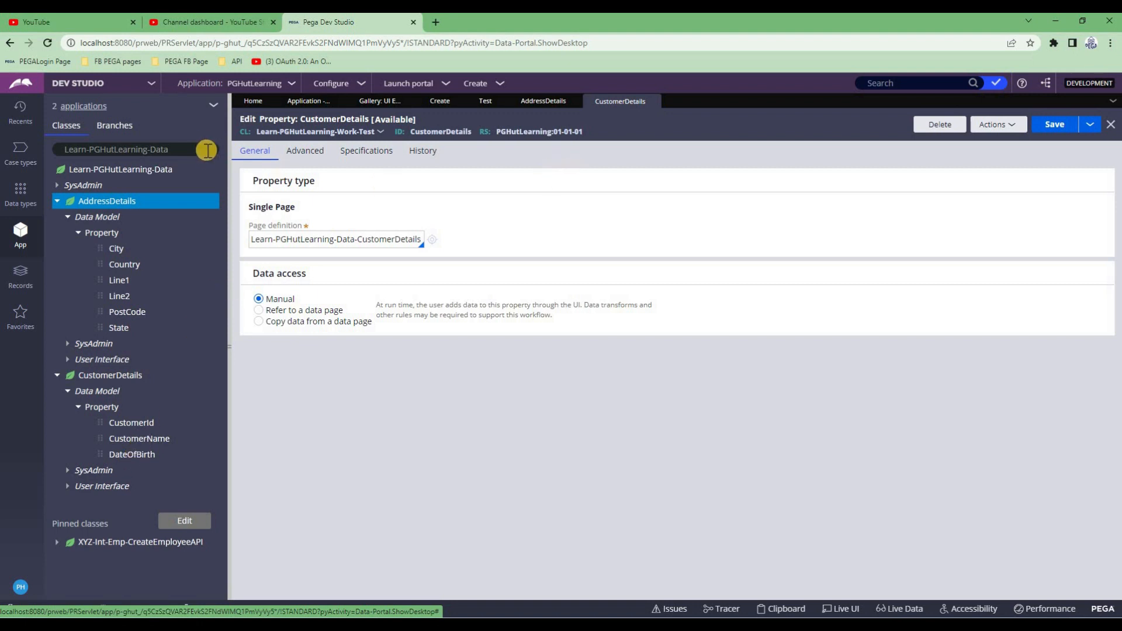
left_click(185, 153)
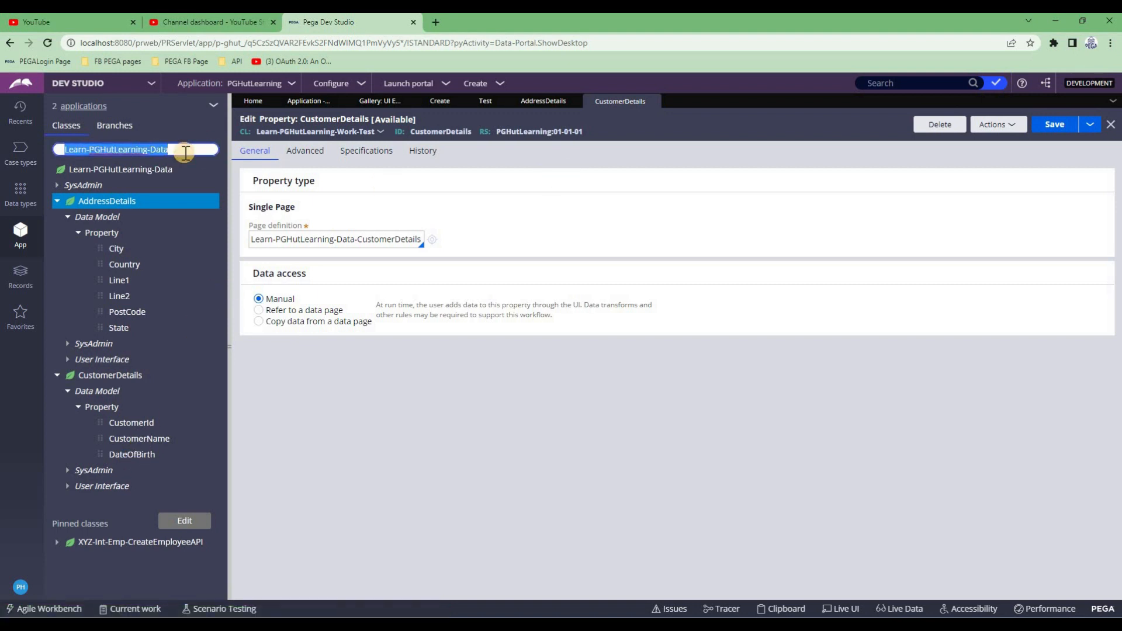
type("Learn-PGHutLearning-Work")
key("Return")
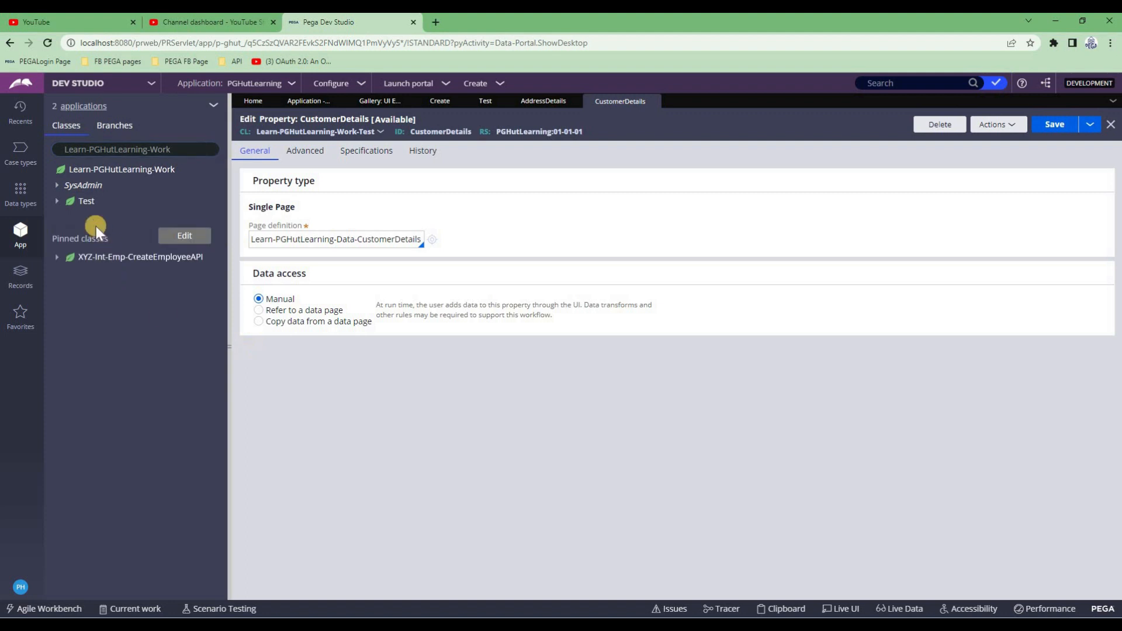
Expand the Test class's Process, Data Model and Property rules and select the page definition class
left_click(67, 201)
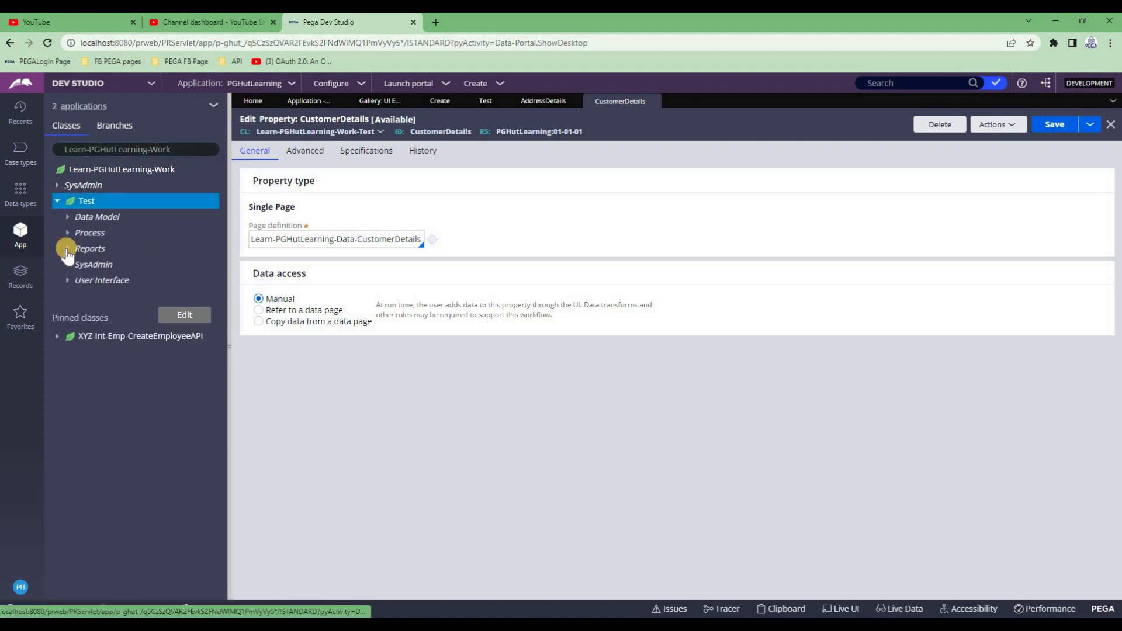
left_click(67, 233)
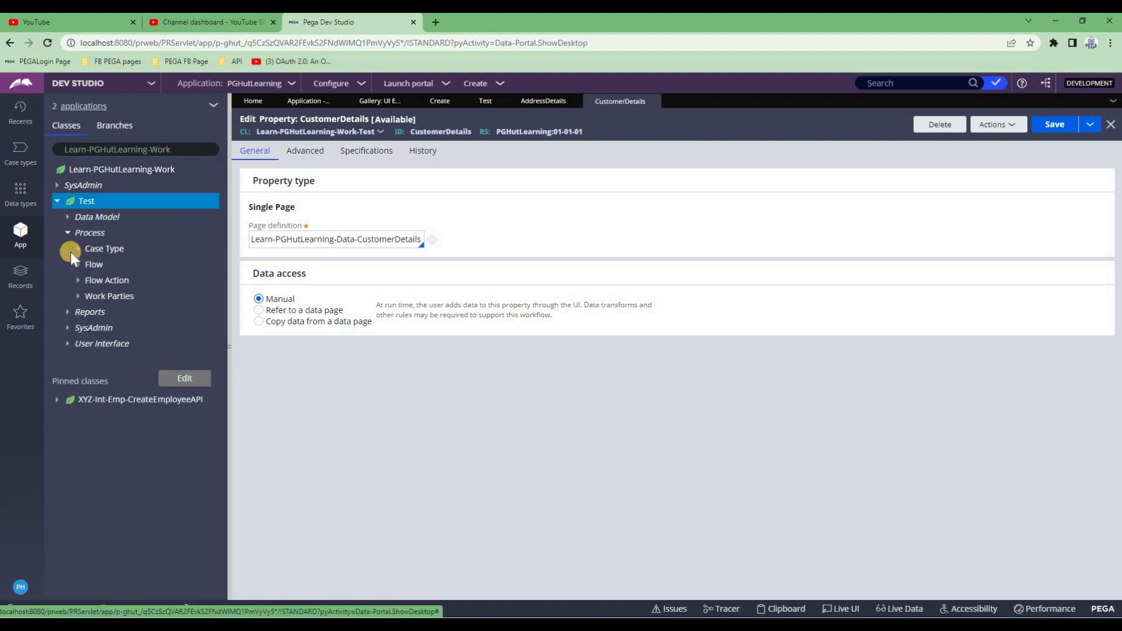
left_click(71, 218)
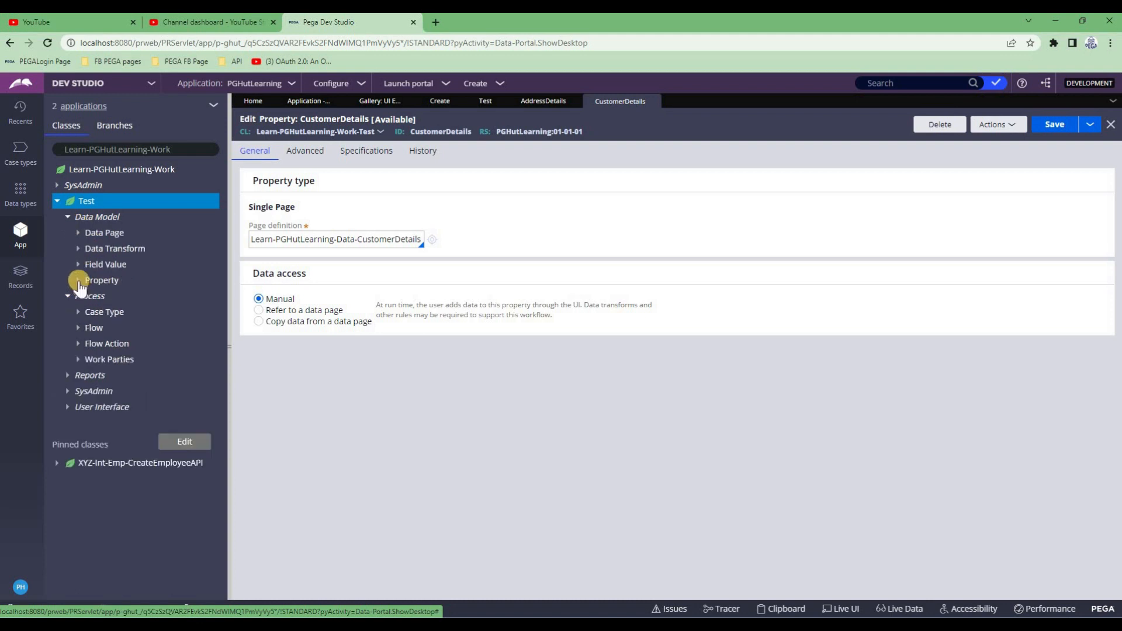
left_click(117, 281)
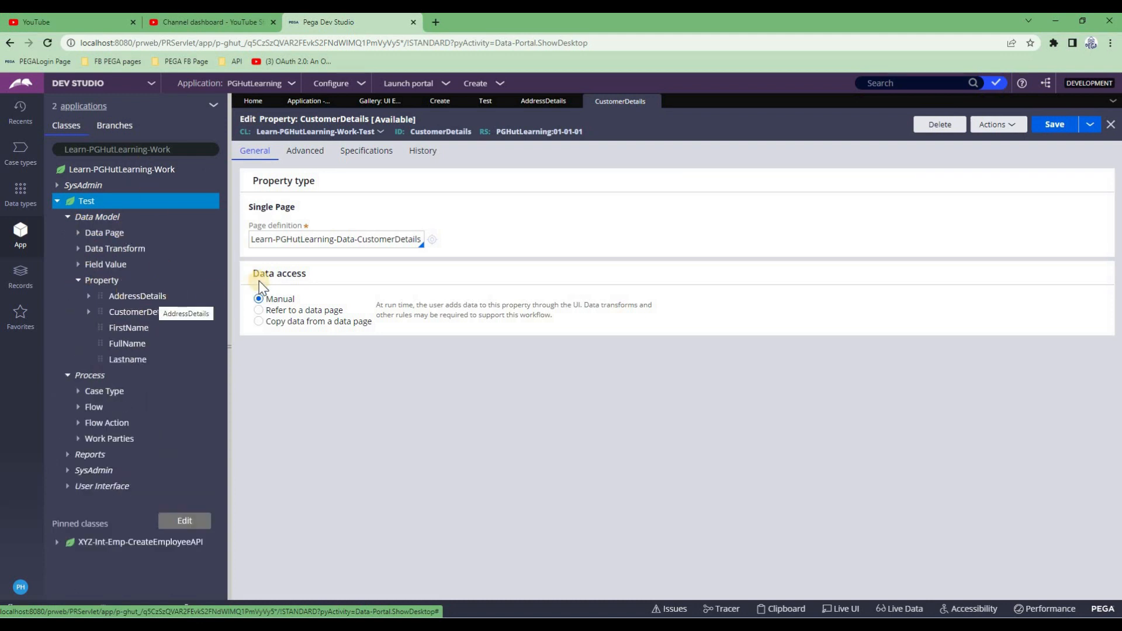
left_click_drag(252, 240, 333, 241)
left_click(333, 242)
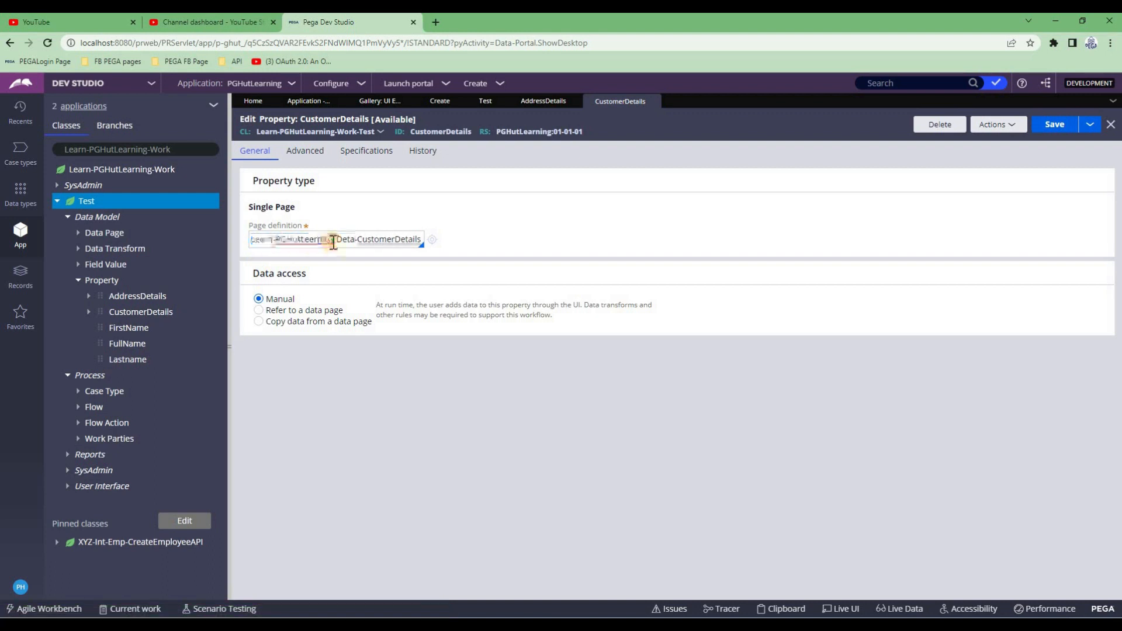
triple_click(333, 240)
Expand the AddressDetails and CustomerDetails fields, then close the CustomerDetails property form
left_click(87, 297)
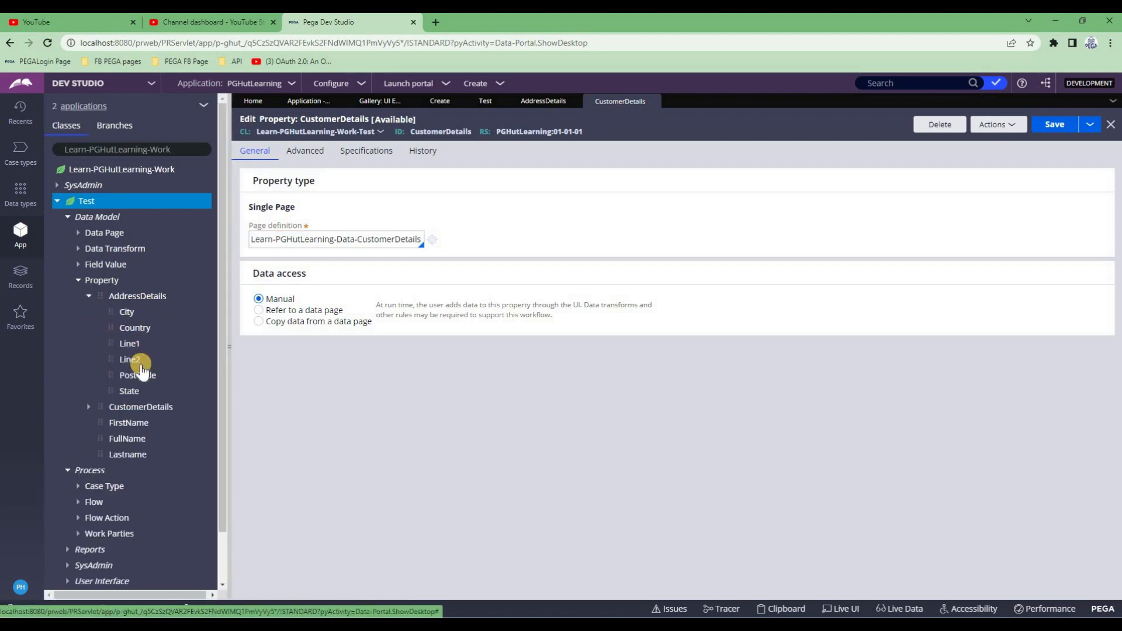
triple_click(329, 238)
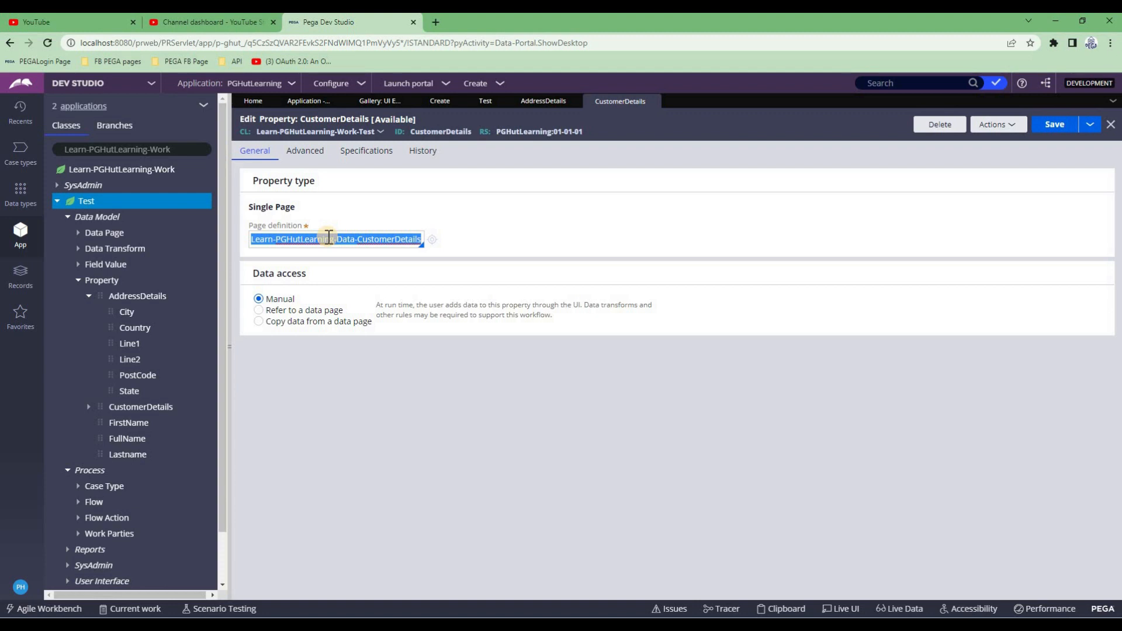
double_click(329, 238)
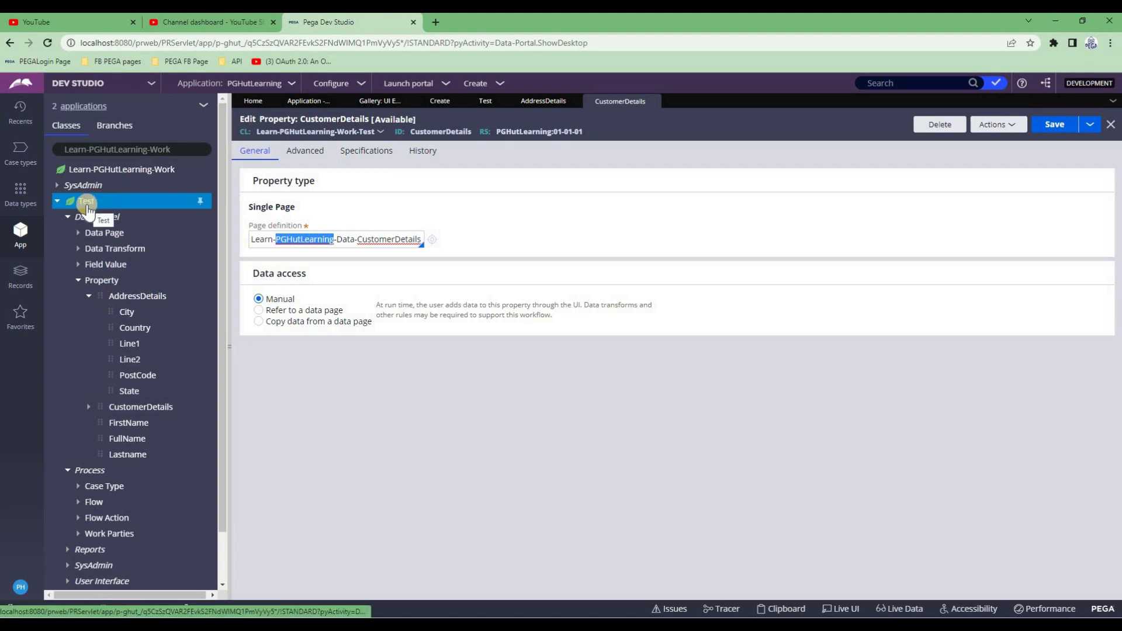
triple_click(321, 238)
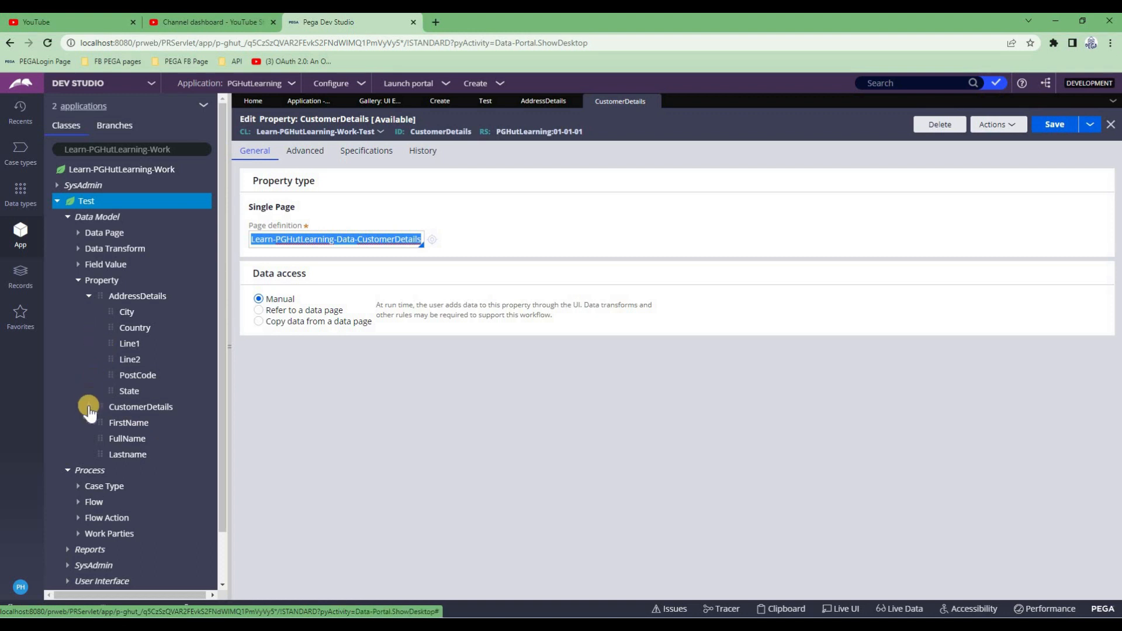
left_click(89, 406)
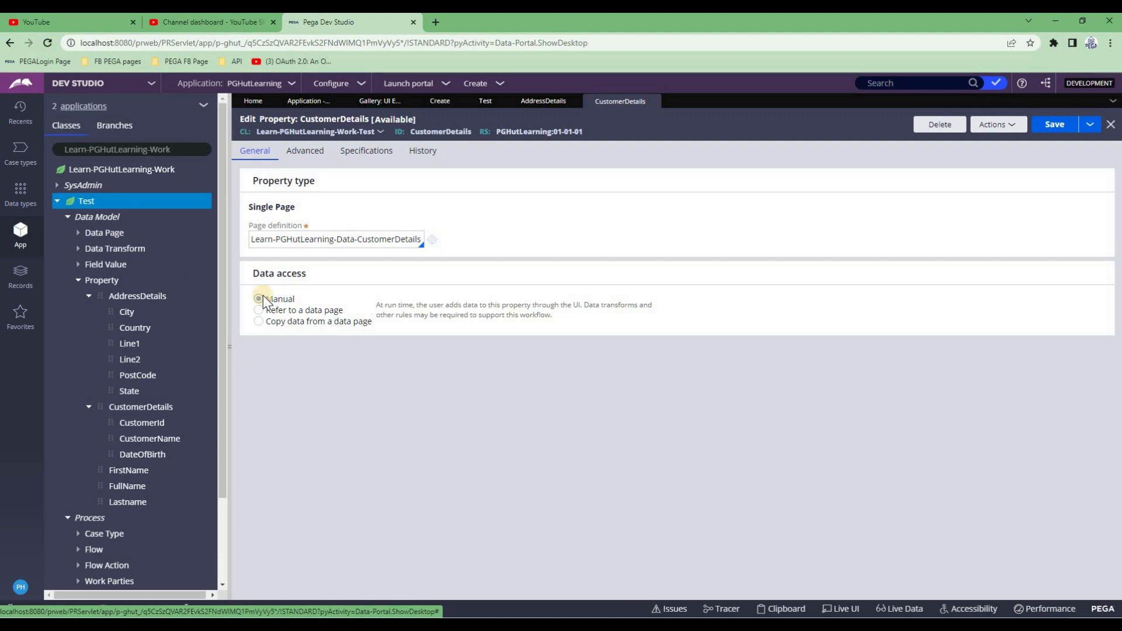
left_click(657, 104)
Collapse AddressDetails and CustomerDetails, then open the Create section under User Interface > Section
left_click(88, 295)
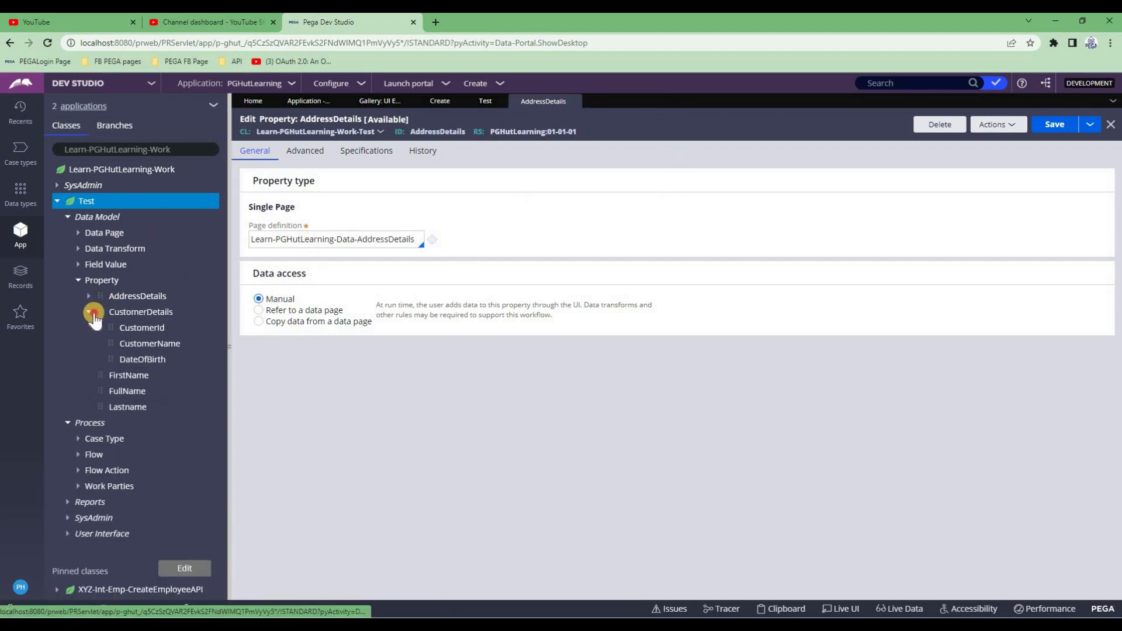
left_click(89, 312)
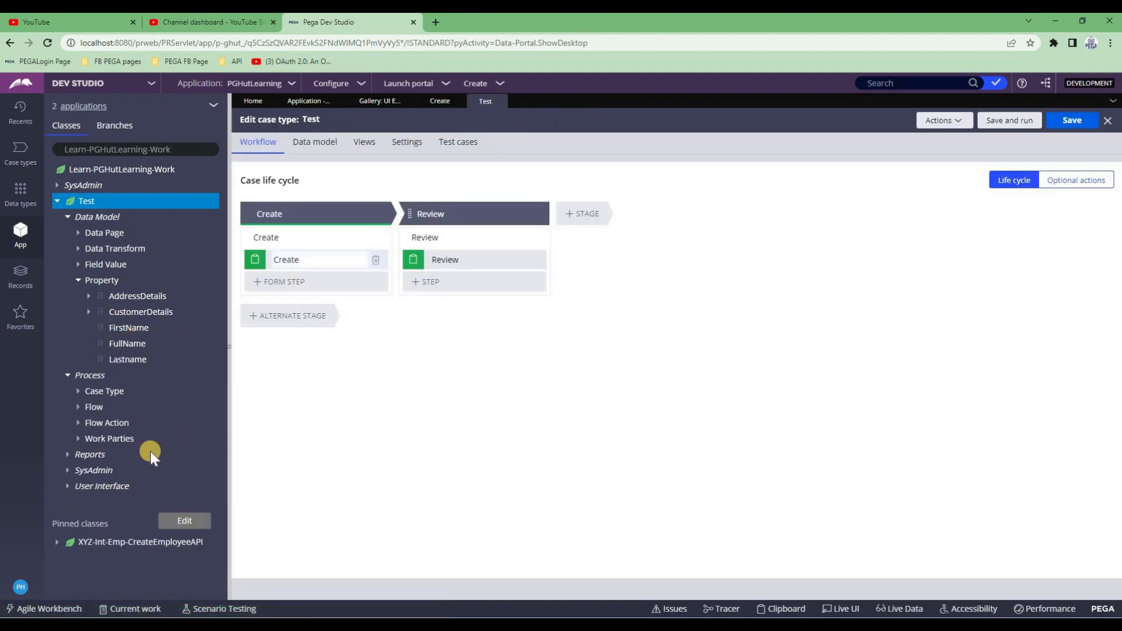
left_click(87, 487)
left_click(105, 502)
left_click(166, 526)
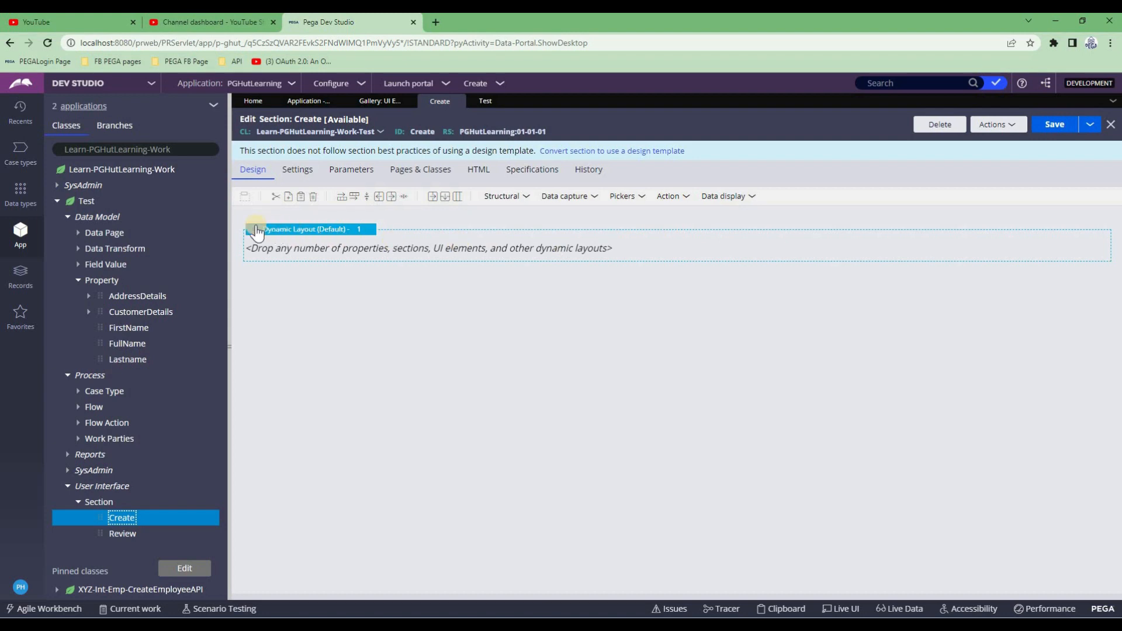
Add a Text input to the dynamic layout bound to .FirstName
left_click(325, 251)
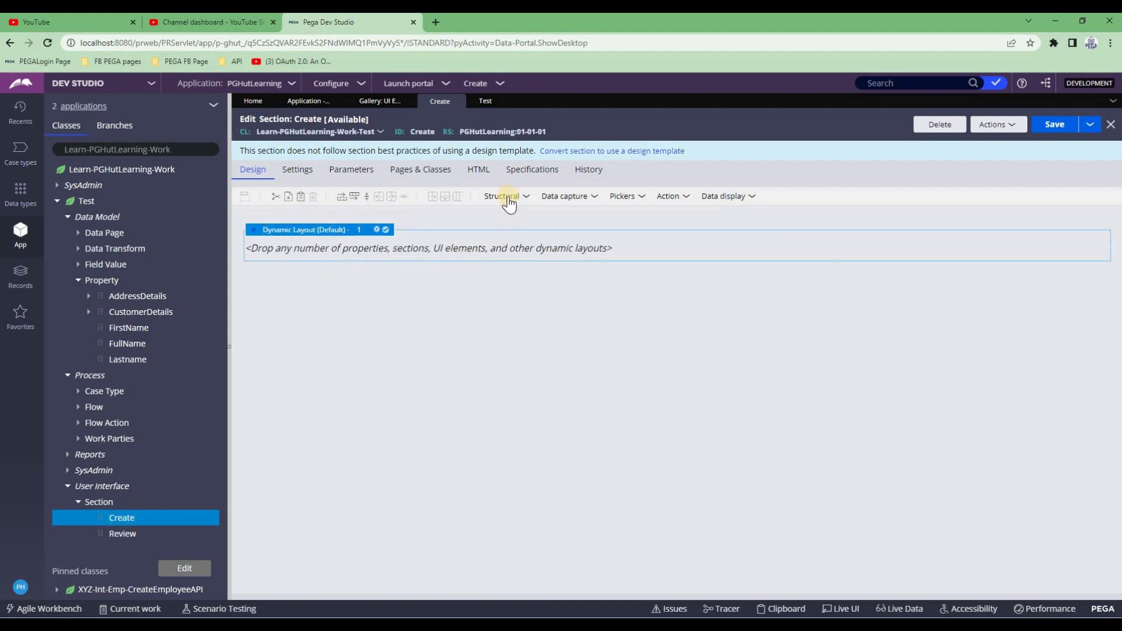
left_click(553, 202)
left_click_drag(556, 215, 511, 243)
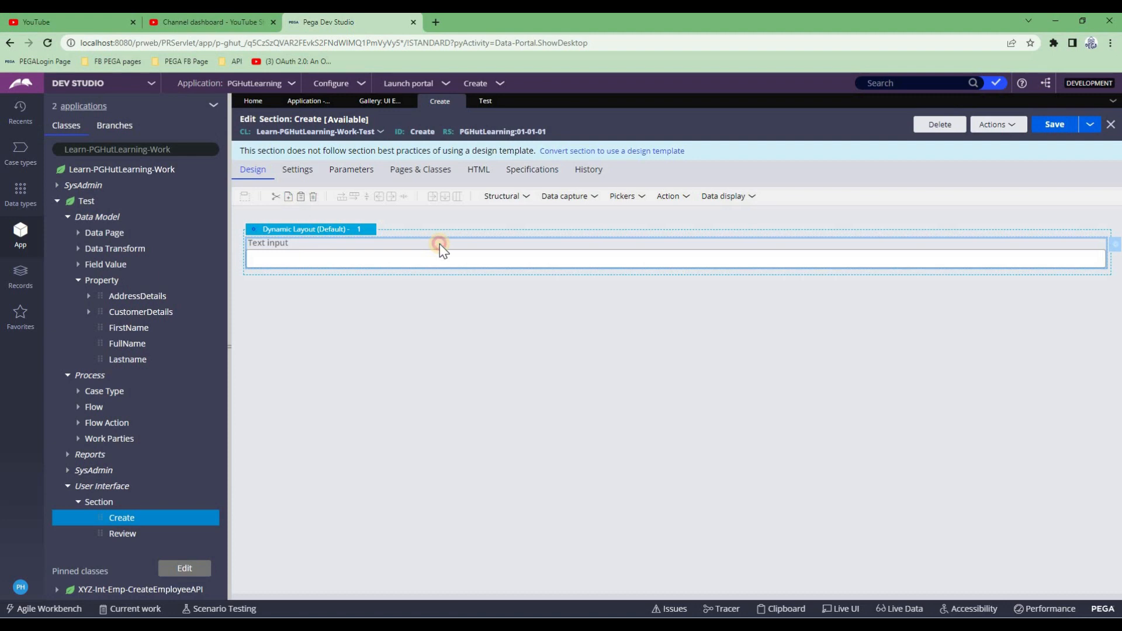
double_click(440, 244)
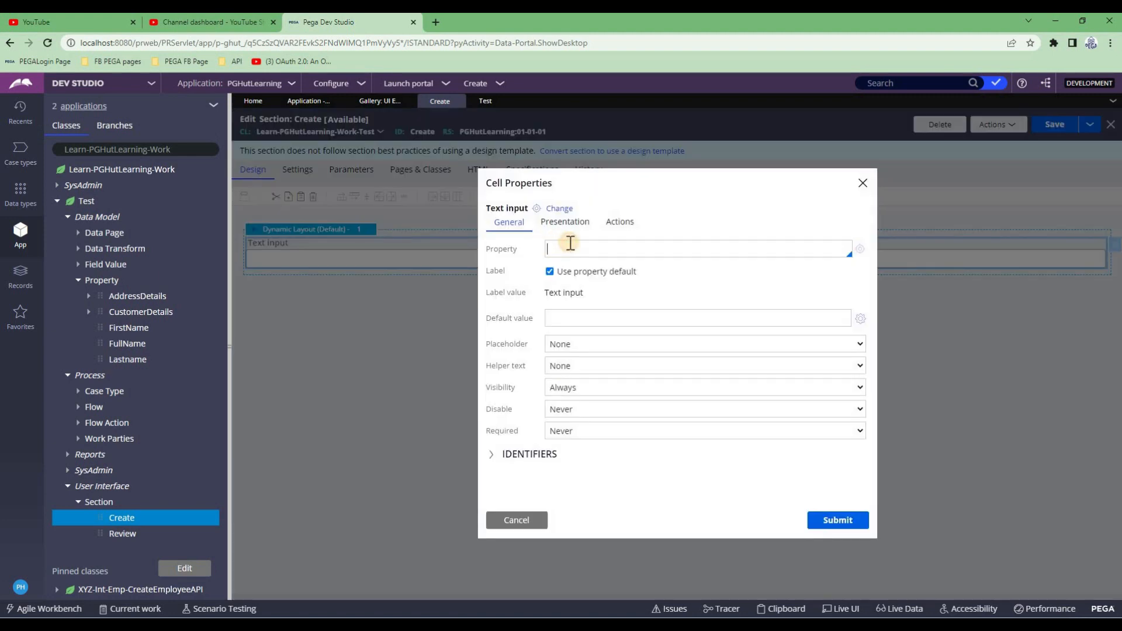
type(".for")
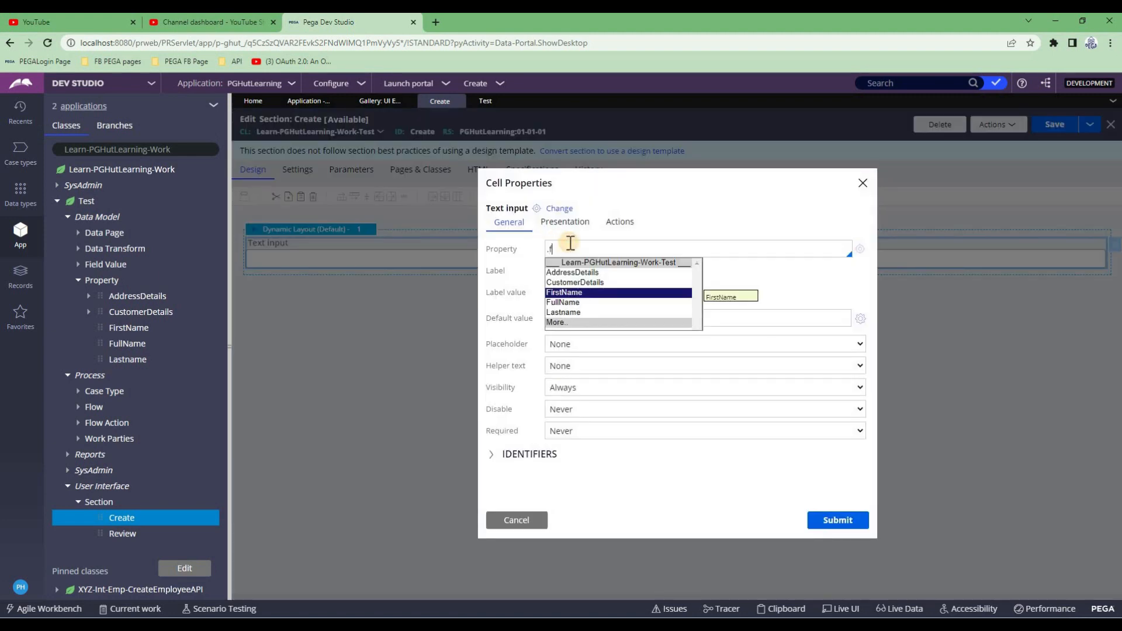
left_click(581, 295)
left_click(833, 521)
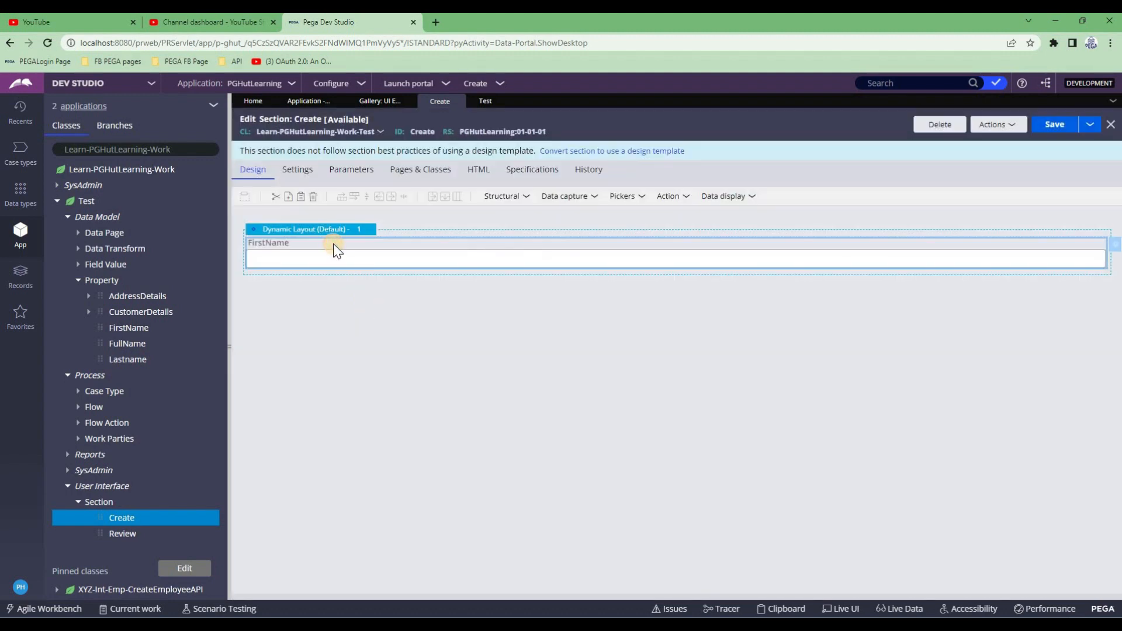
Duplicate the FirstName input, rebind the copy to .Lastname, and save the section
key("ctrl+v")
left_click(326, 280)
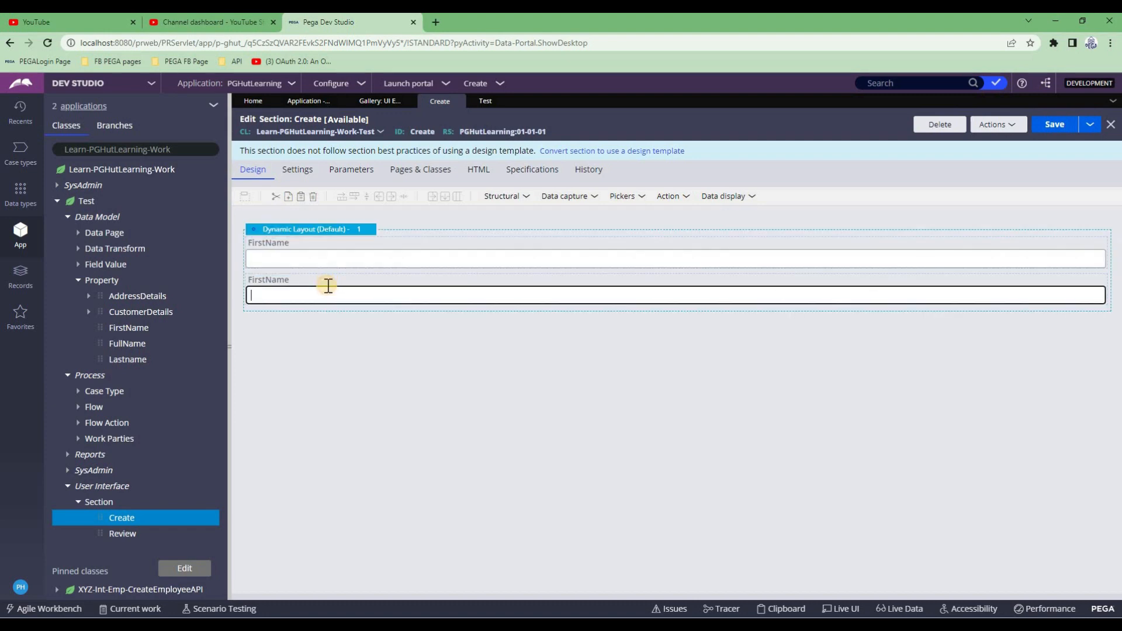
double_click(450, 262)
double_click(566, 249)
key("BackSpace")
type("last")
key("Down")
key("Return")
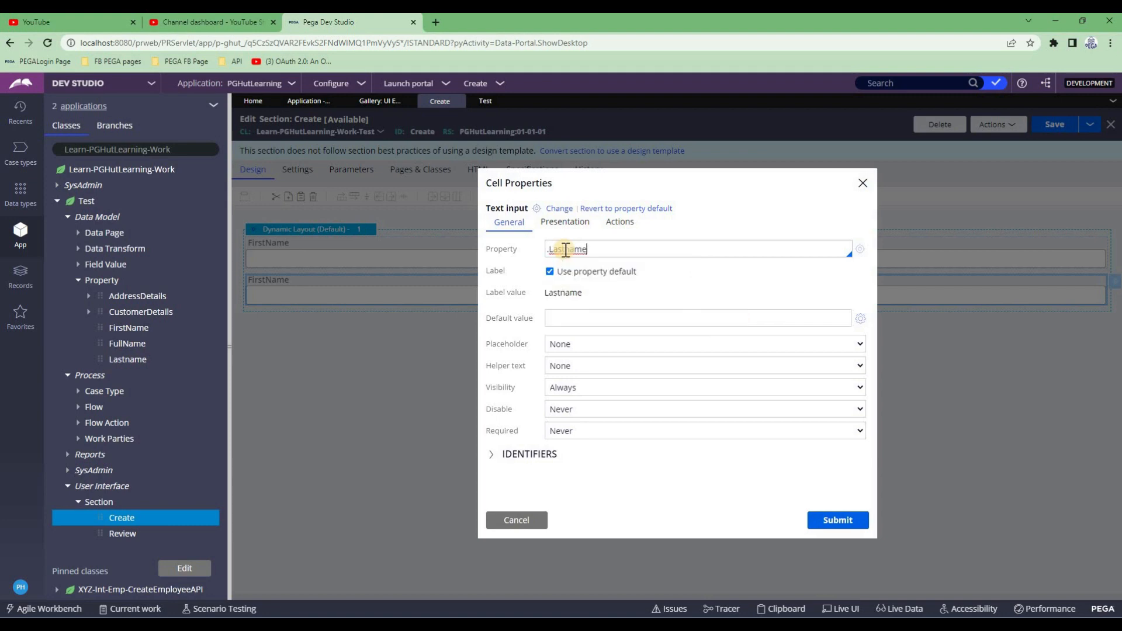
left_click(855, 523)
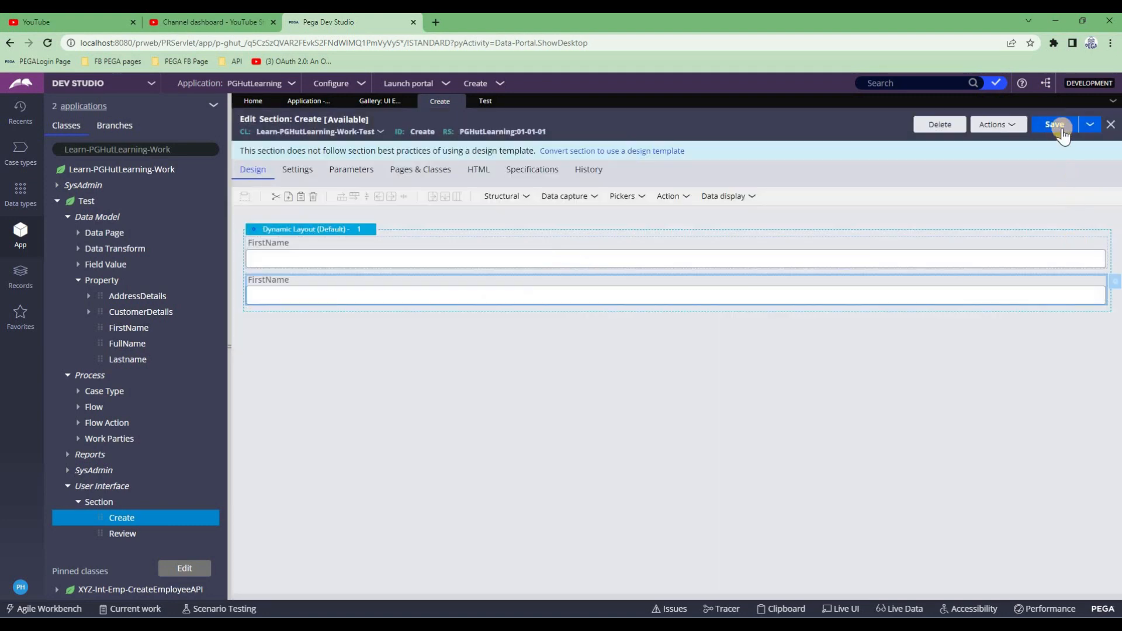
left_click(1055, 124)
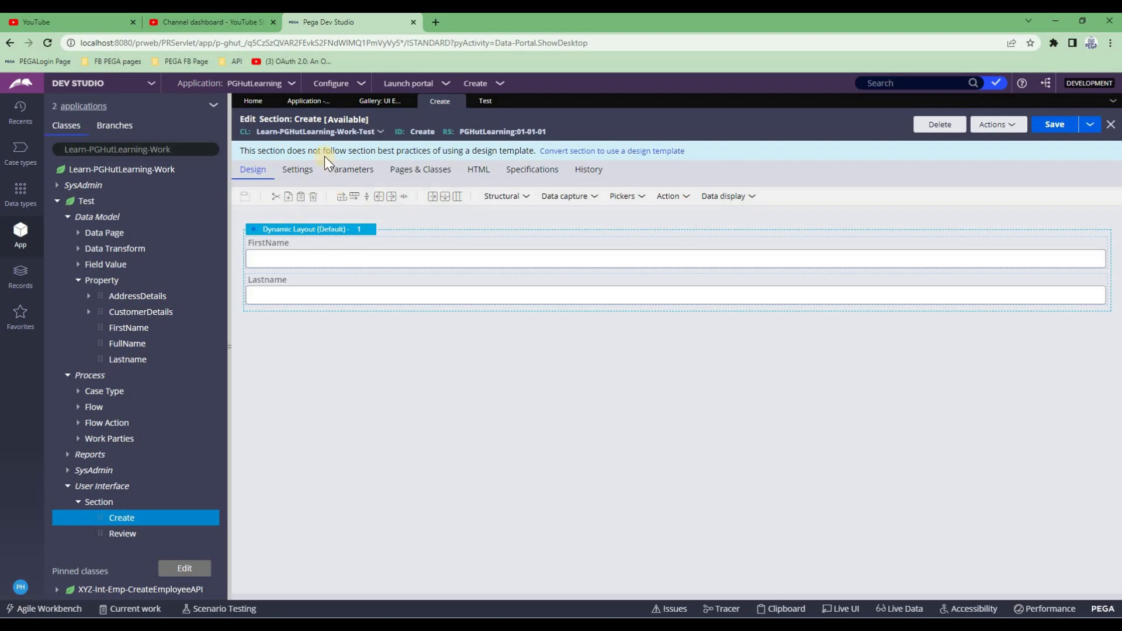
left_click(20, 151)
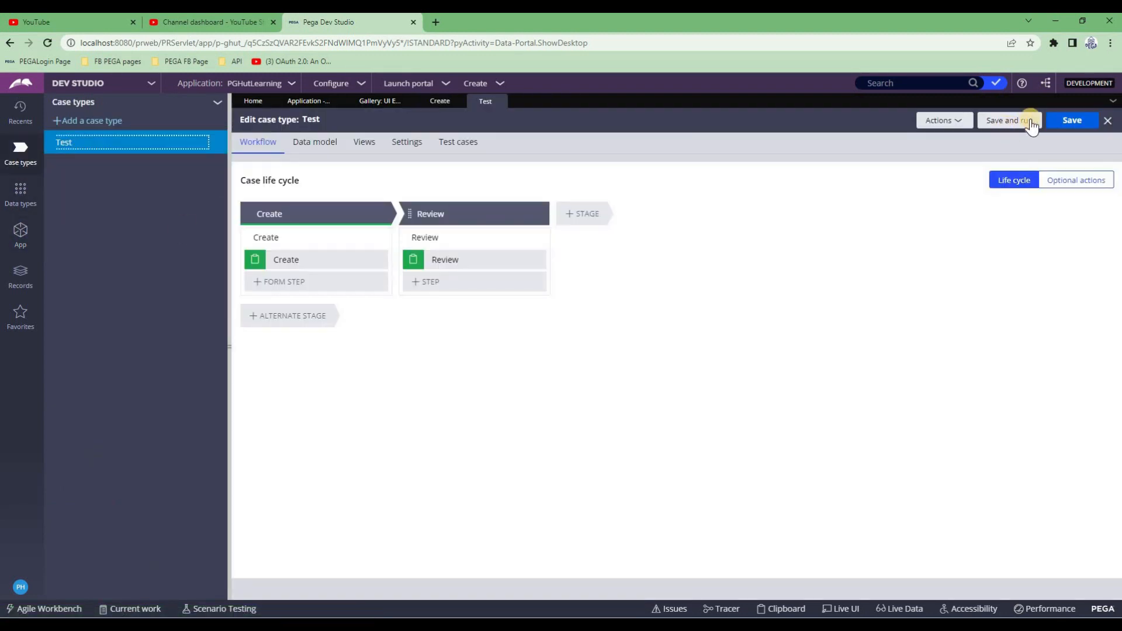
Save and run a new Test case, showing its Create form with FirstName and Lastname fields
left_click(1026, 130)
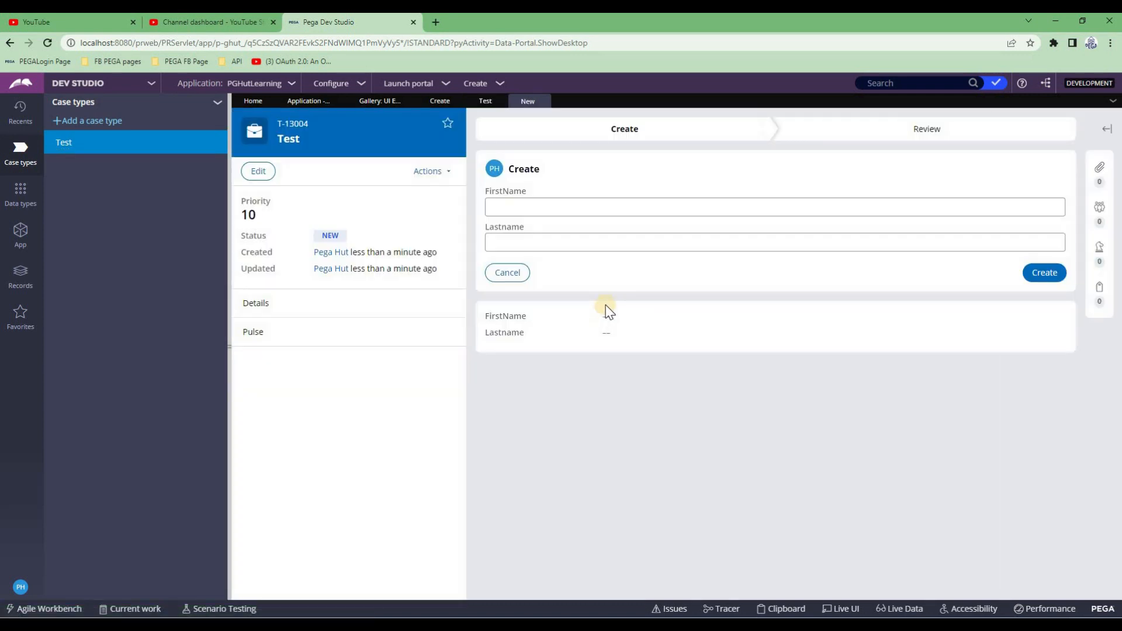
left_click(506, 242)
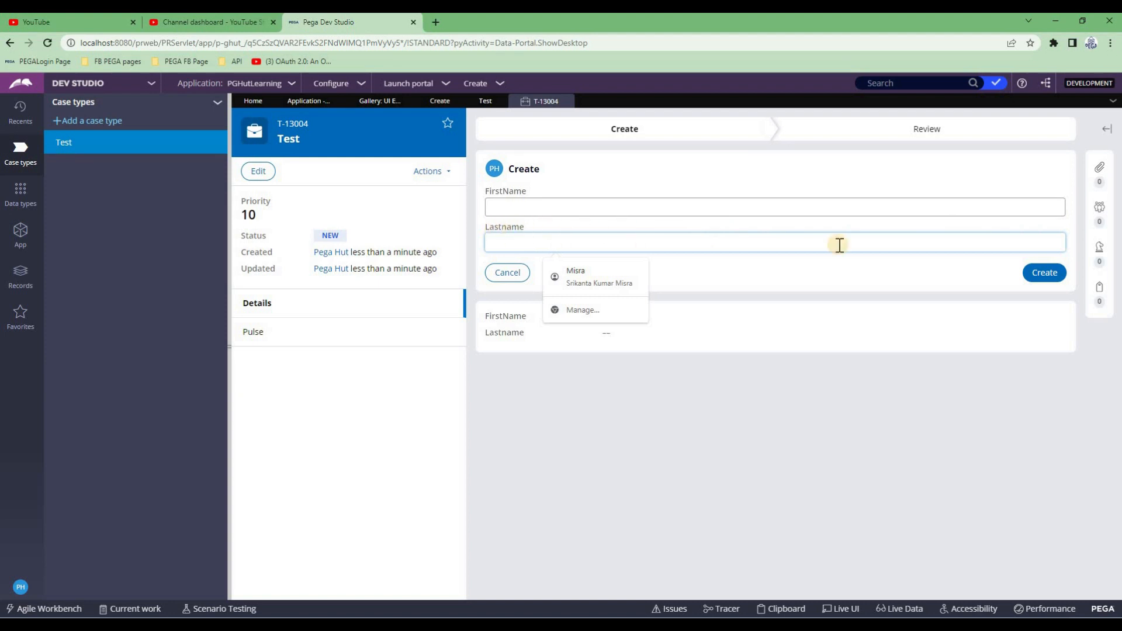
double_click(230, 346)
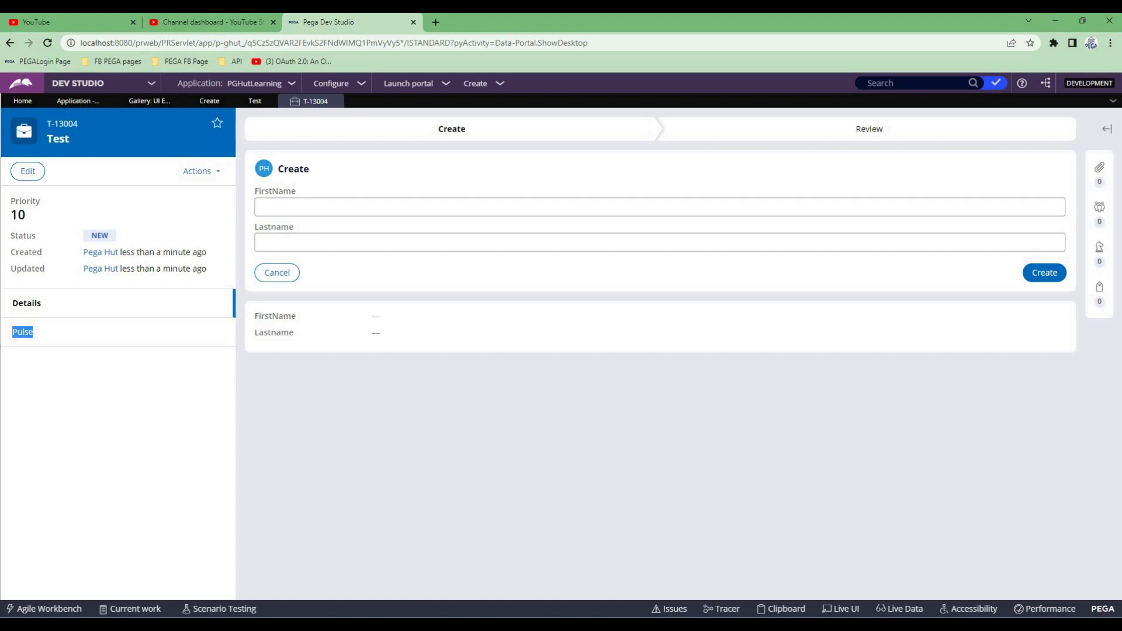
left_click(3, 338)
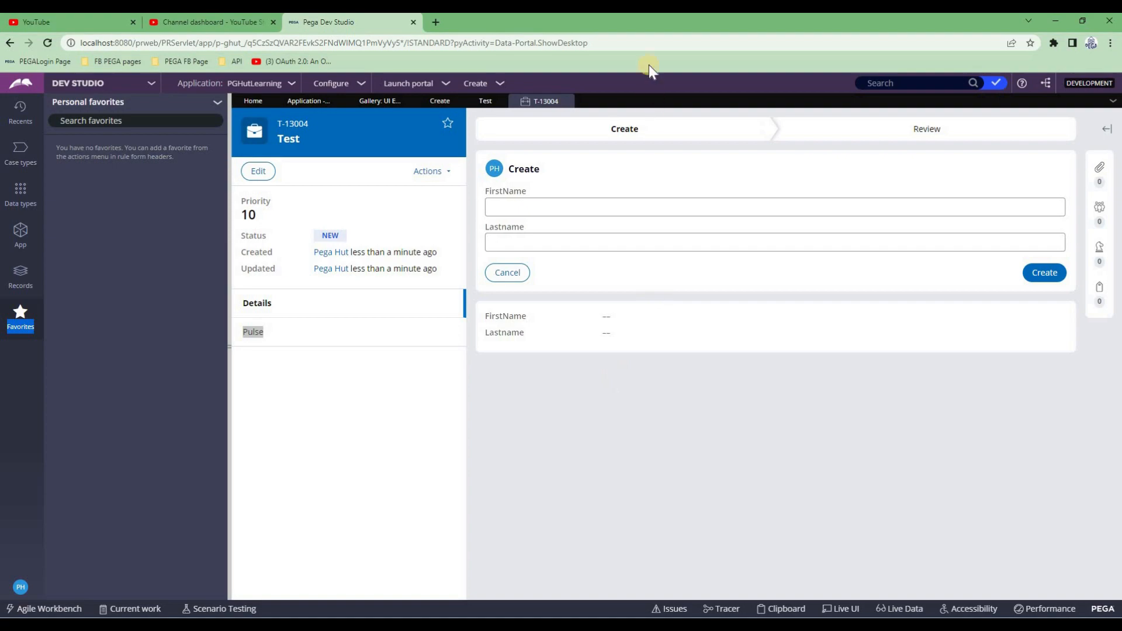
double_click(630, 23)
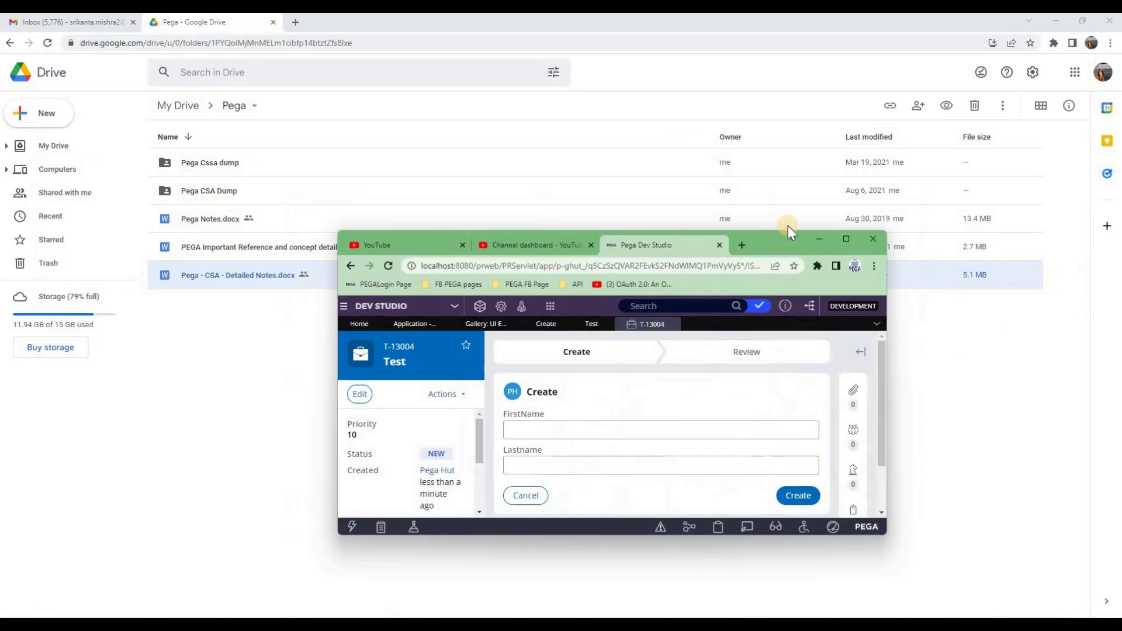
double_click(767, 245)
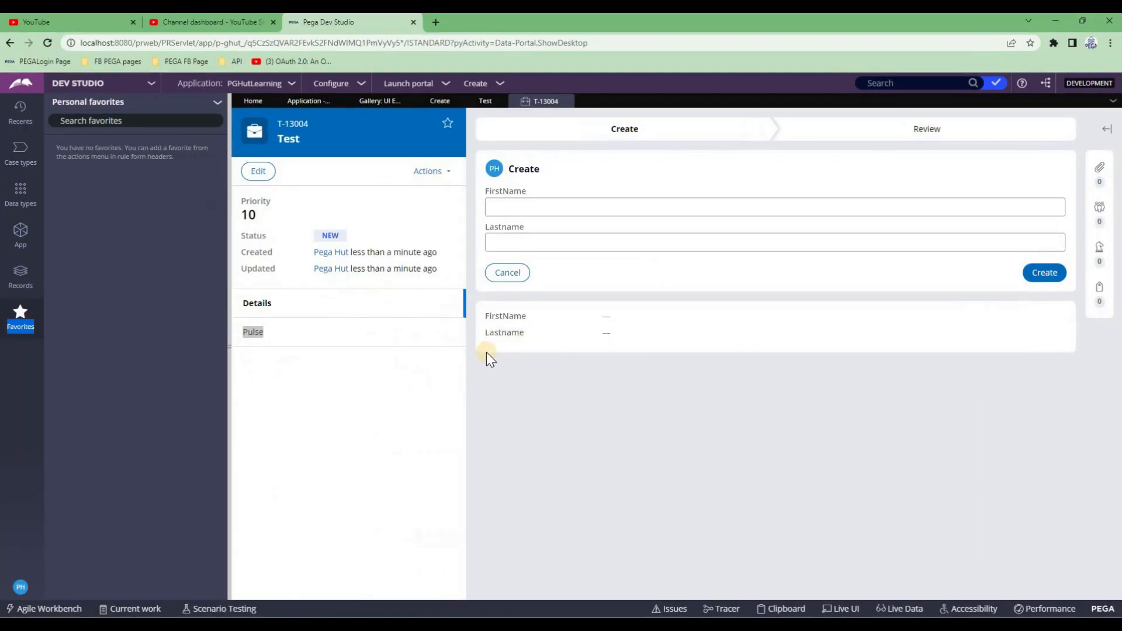
left_click(233, 351)
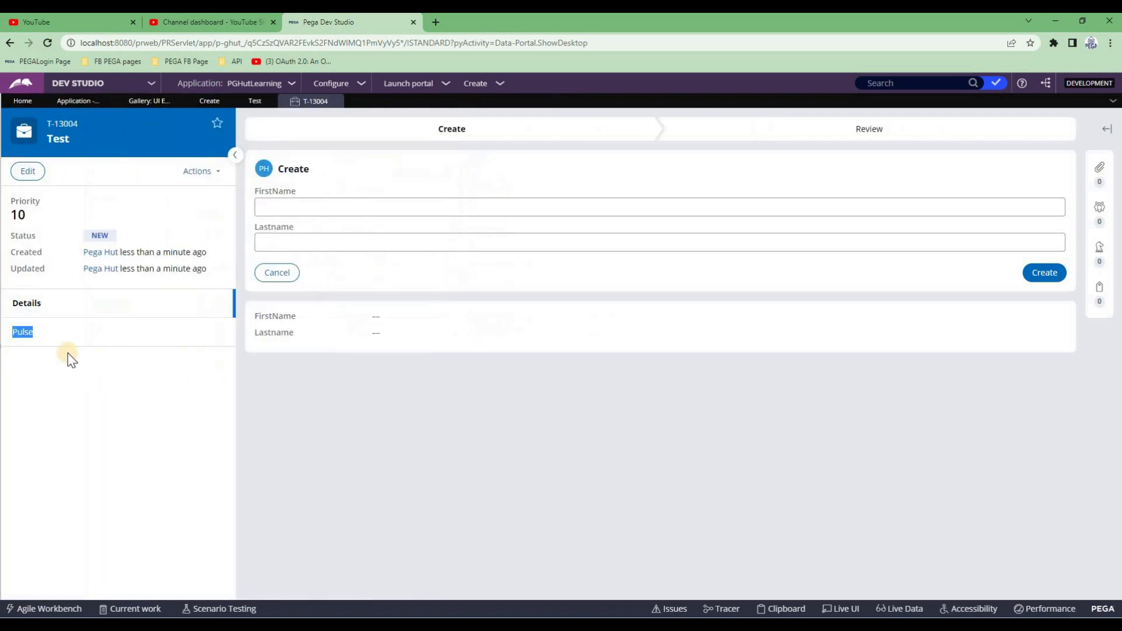
left_click(3, 347)
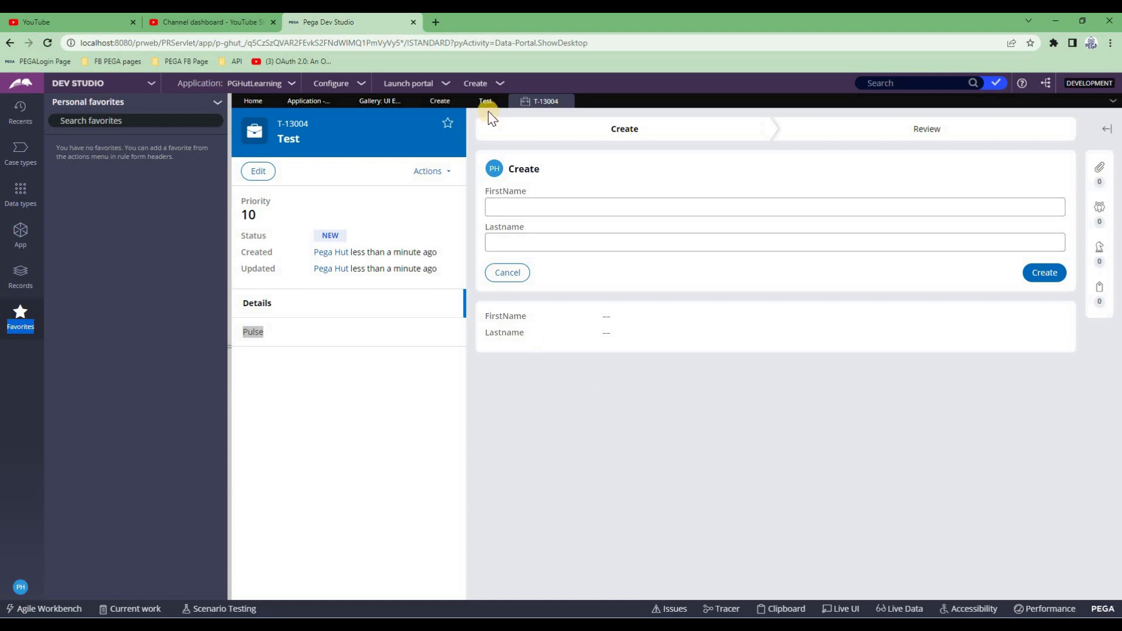
Change the Create section's dynamic layout format to Stacked and save the section
left_click(438, 102)
double_click(321, 234)
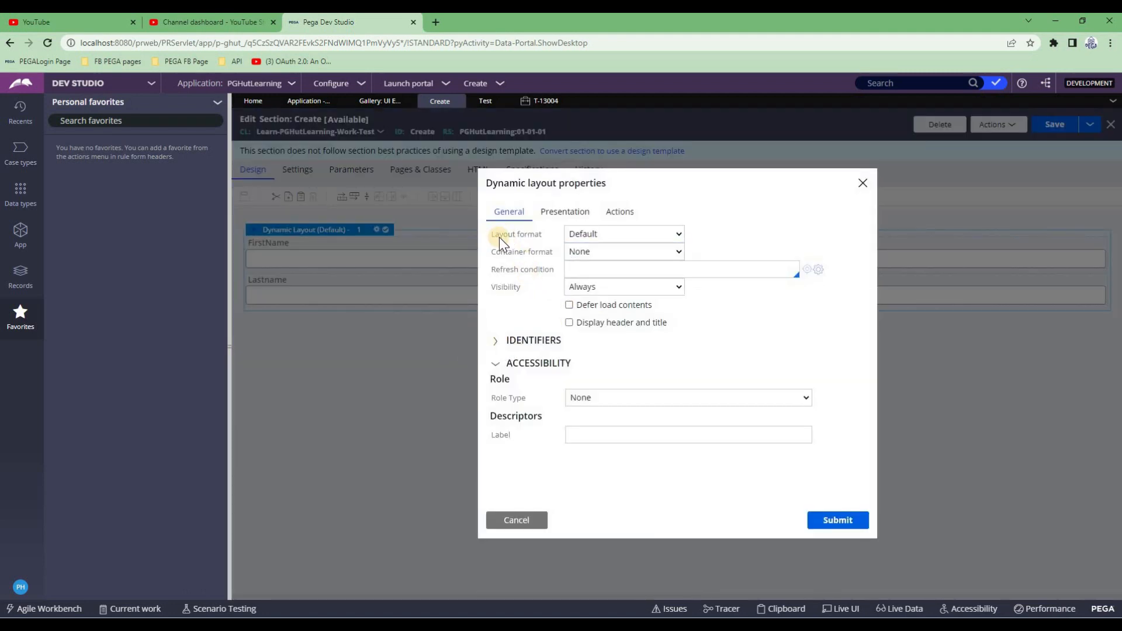
left_click(611, 239)
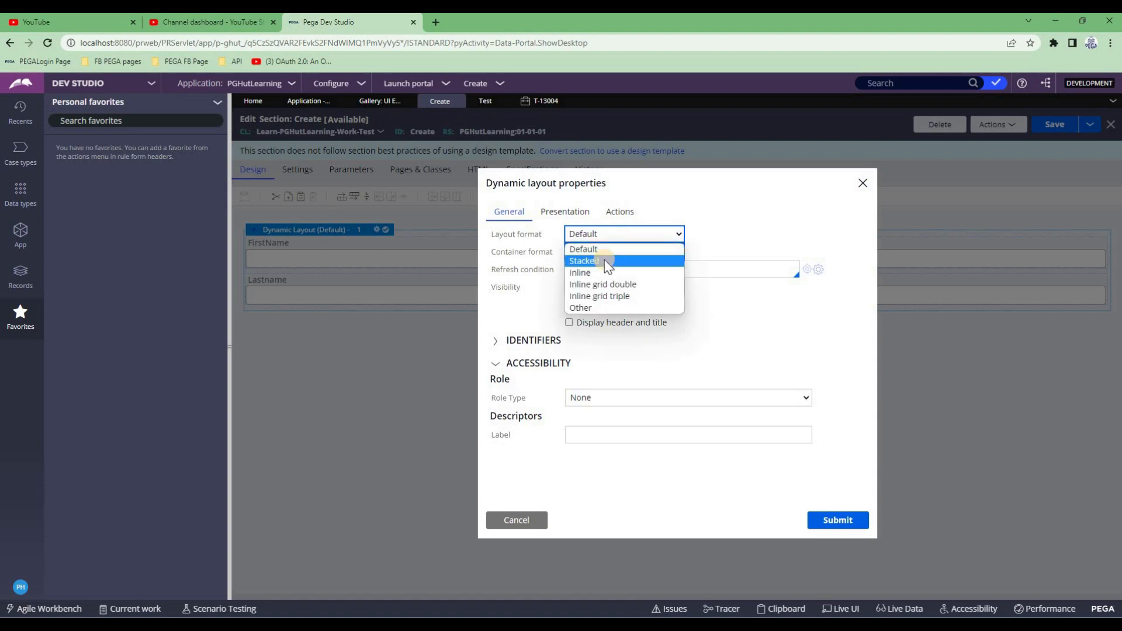
left_click(607, 262)
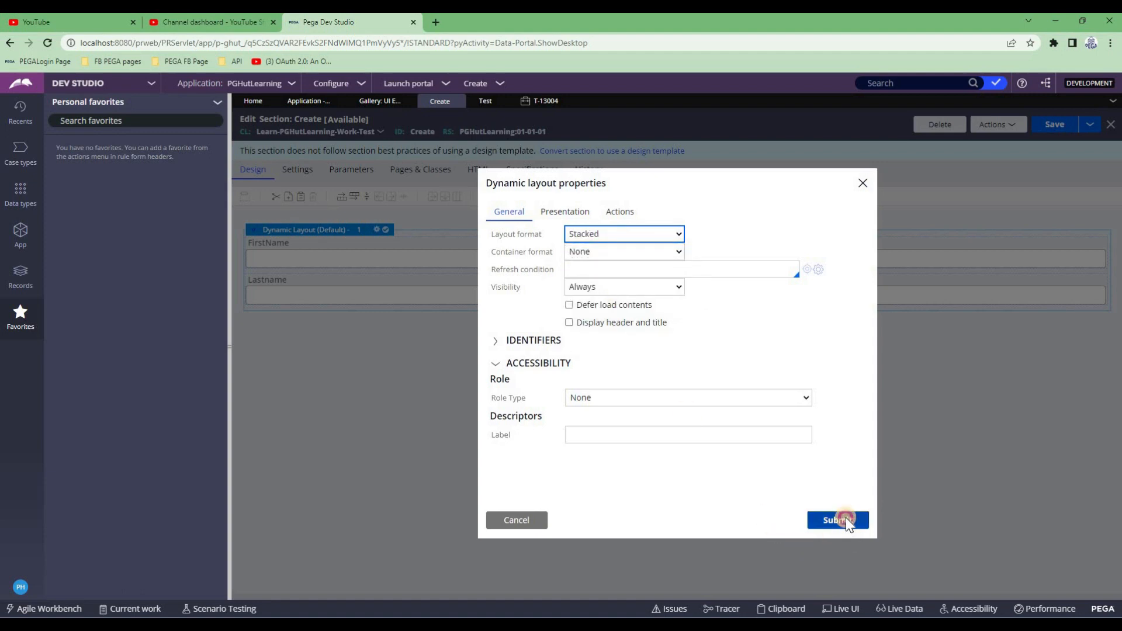
left_click(846, 519)
left_click(1056, 126)
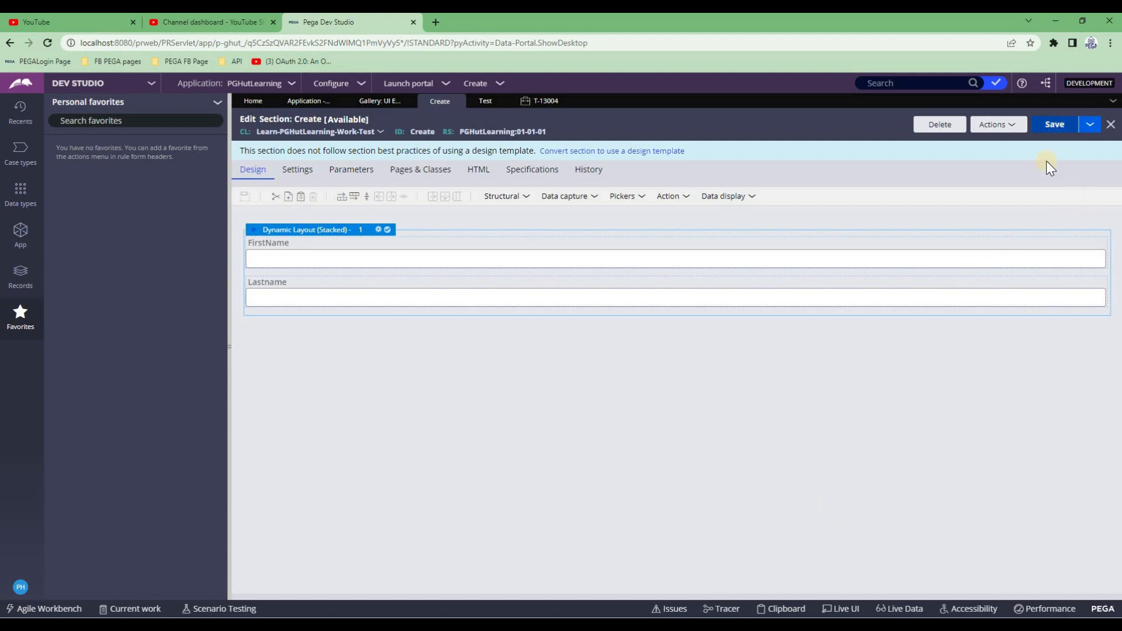
Refresh case T-13004 and reopen its Create form to see the Stacked fields
left_click(545, 103)
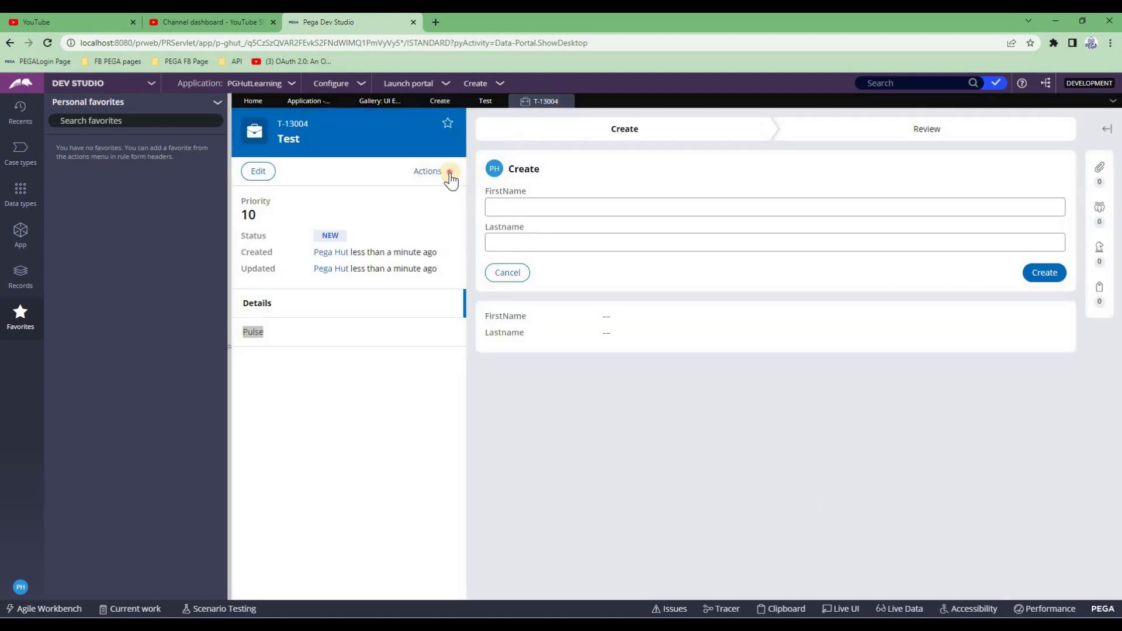
left_click(449, 172)
left_click(383, 270)
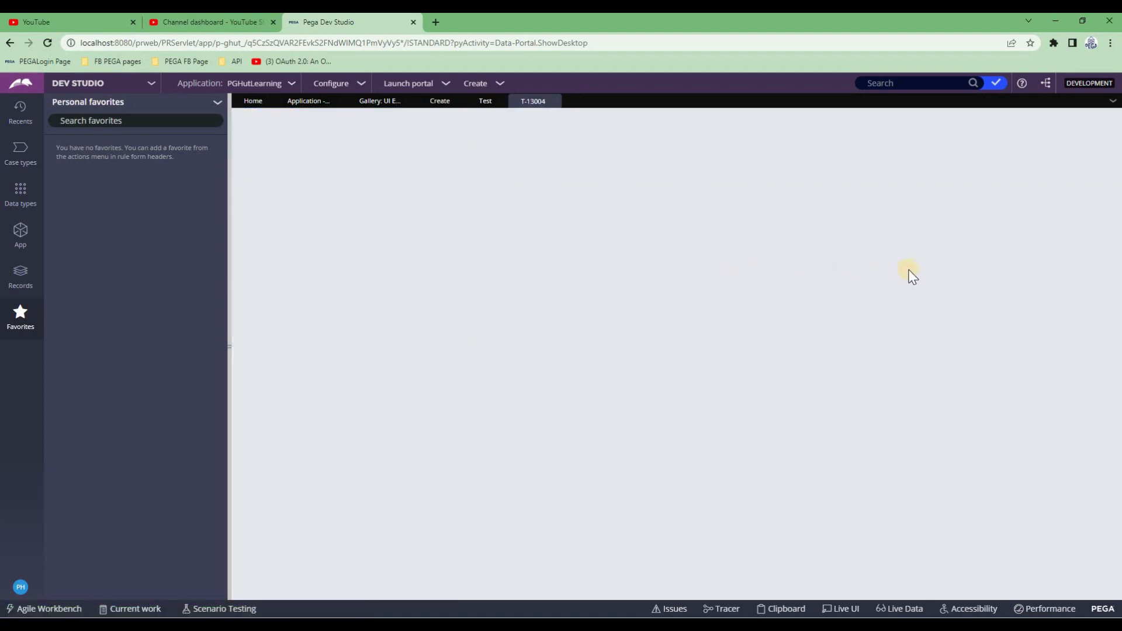
left_click(1045, 195)
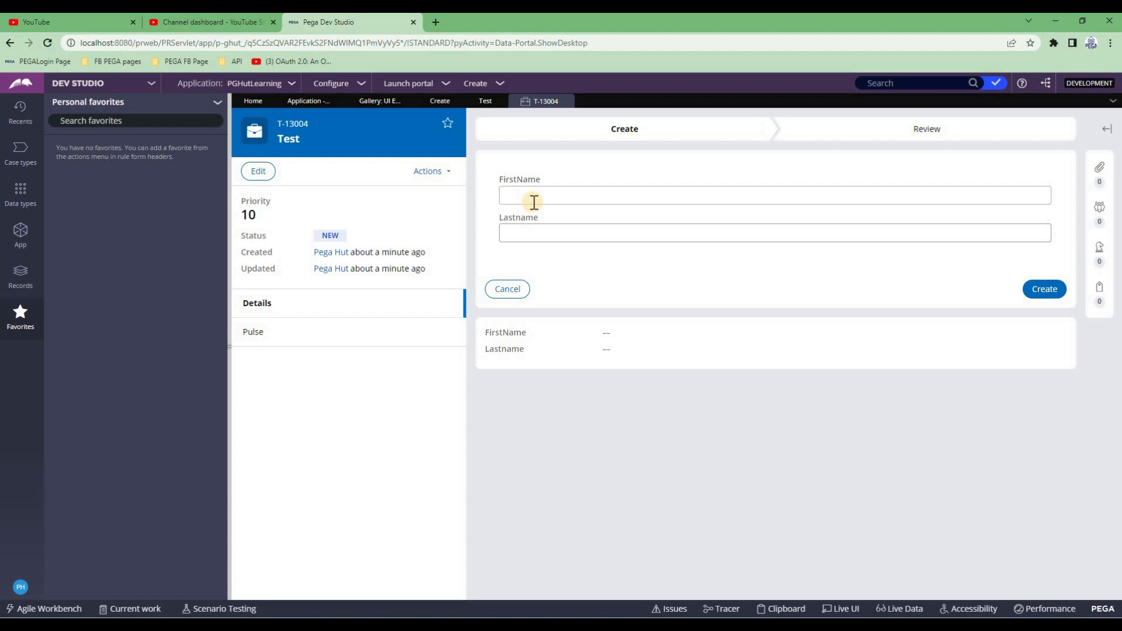
Switch the dynamic layout format to Inline and save the Create section
left_click(440, 101)
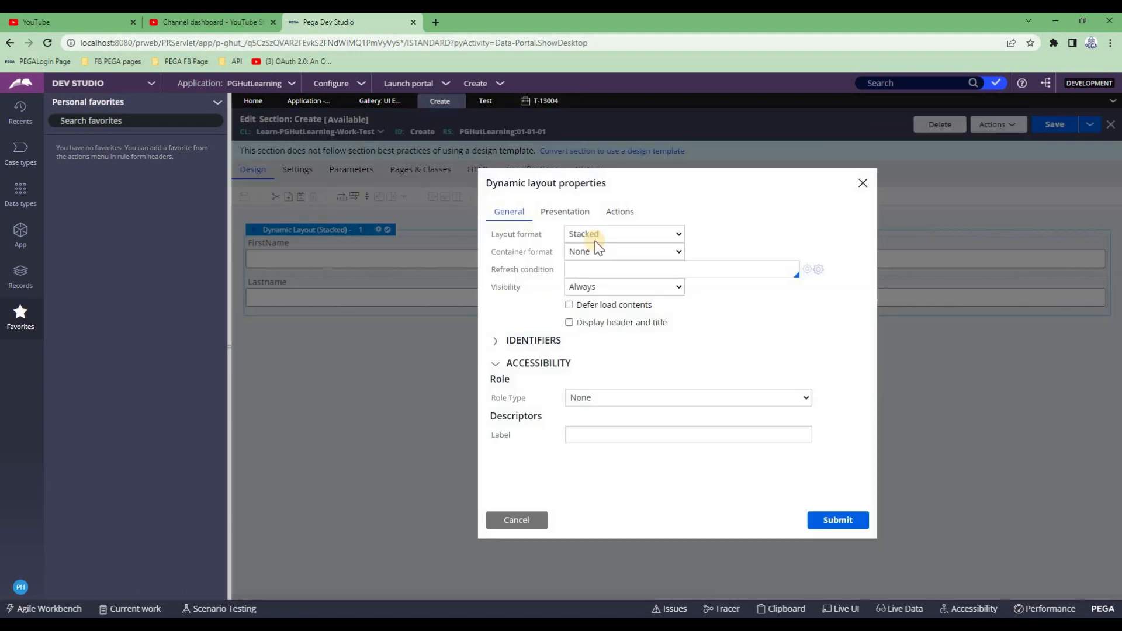
double_click(513, 314)
left_click(598, 237)
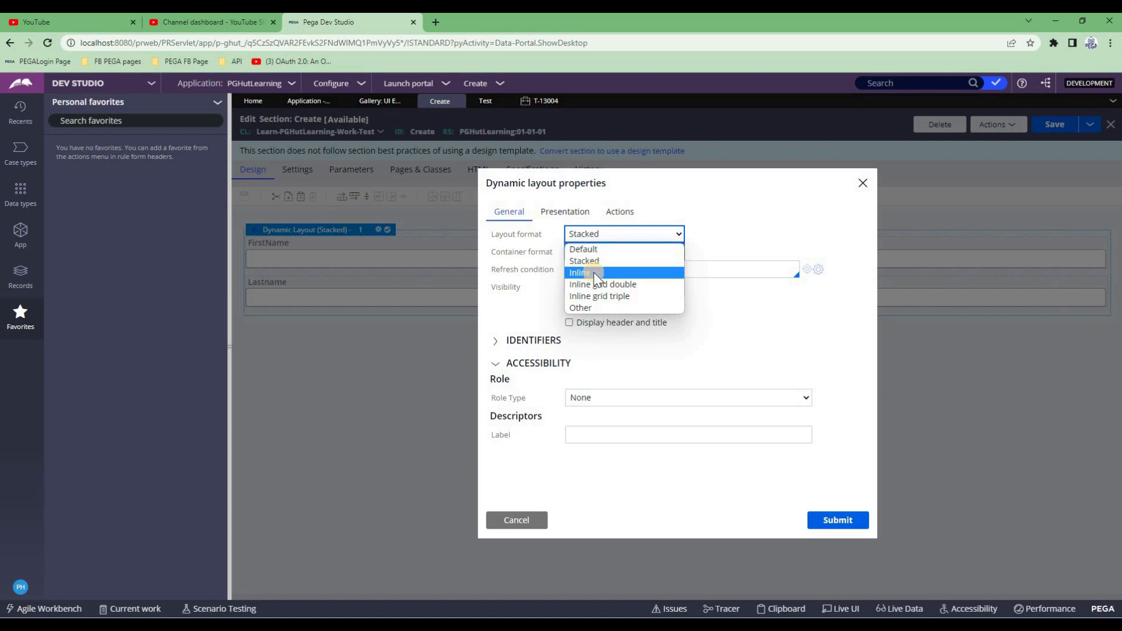
left_click(596, 274)
left_click(833, 521)
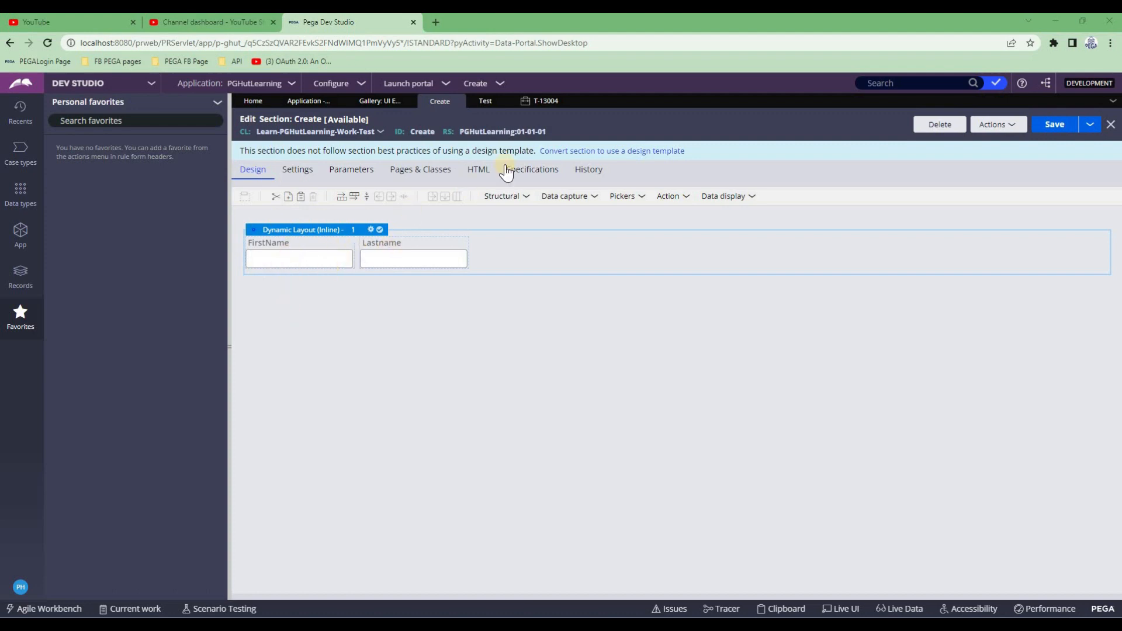
left_click(1038, 121)
Refresh case T-13004 and open its Create form with FirstName and Lastname side by side
left_click(526, 102)
left_click(433, 170)
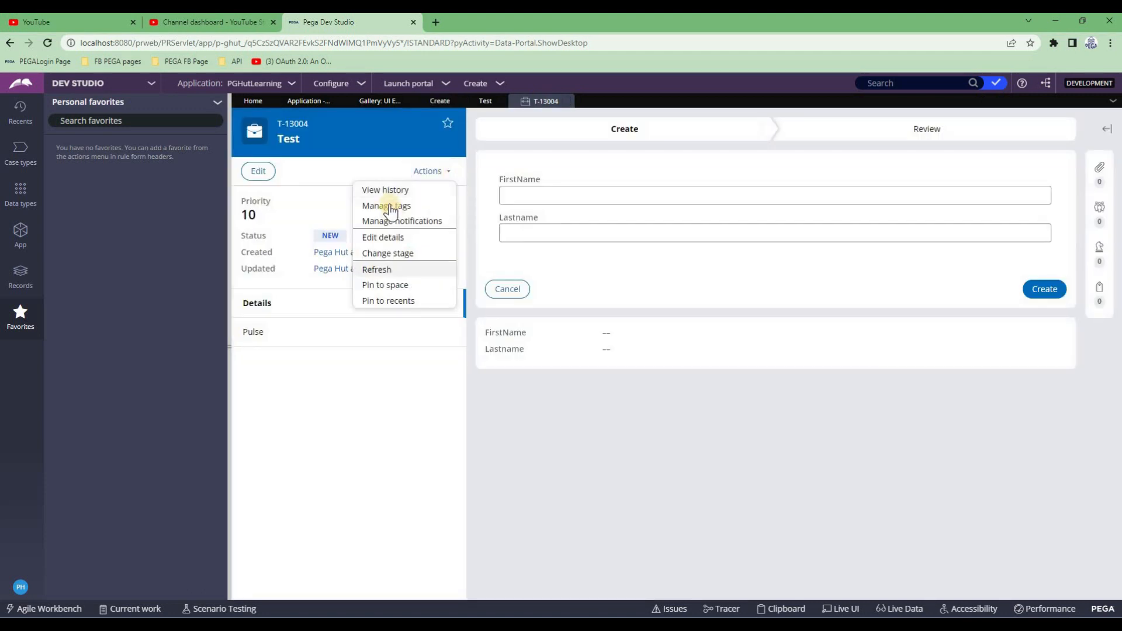
left_click(377, 271)
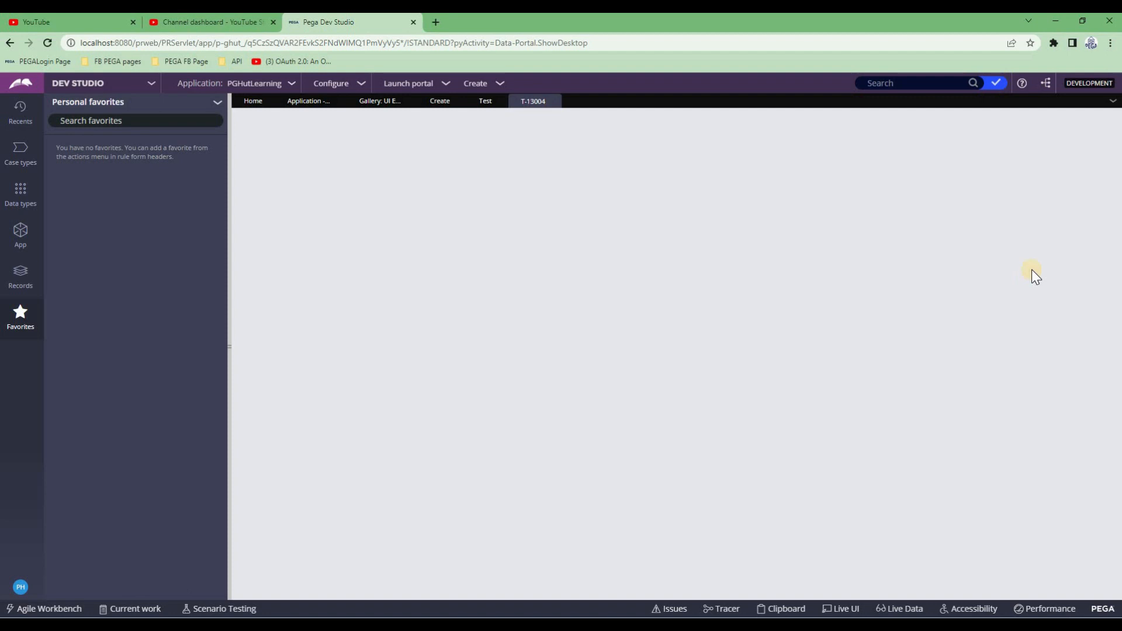
left_click(1043, 196)
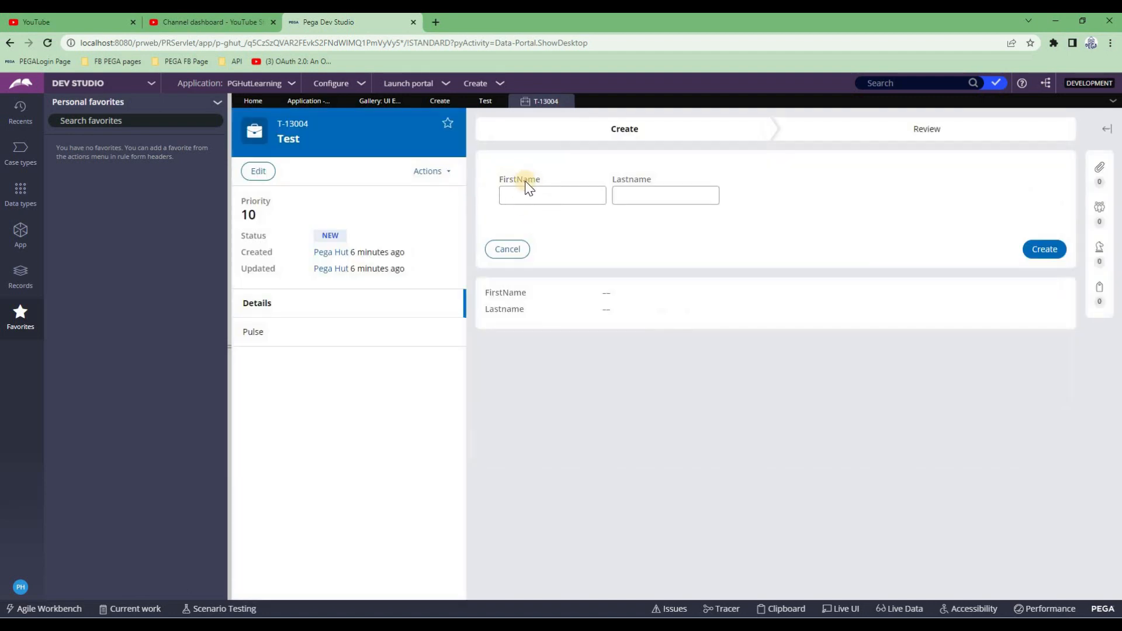
Set the first dynamic layout's format to Inline grid double and save the section
left_click(435, 102)
left_click(339, 229)
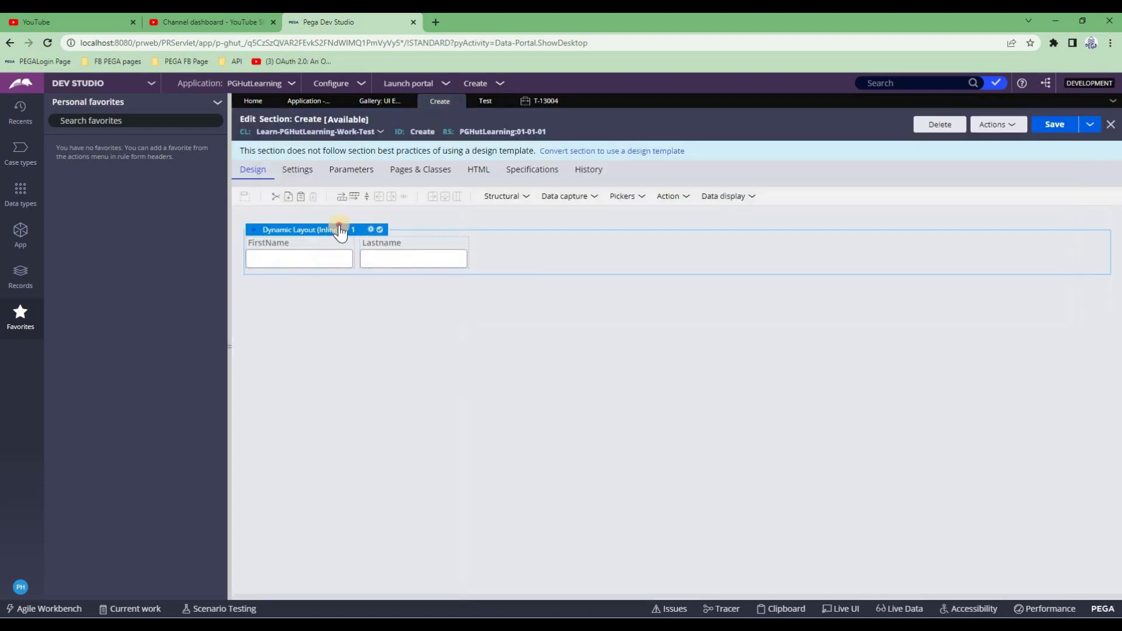
double_click(529, 265)
left_click(609, 234)
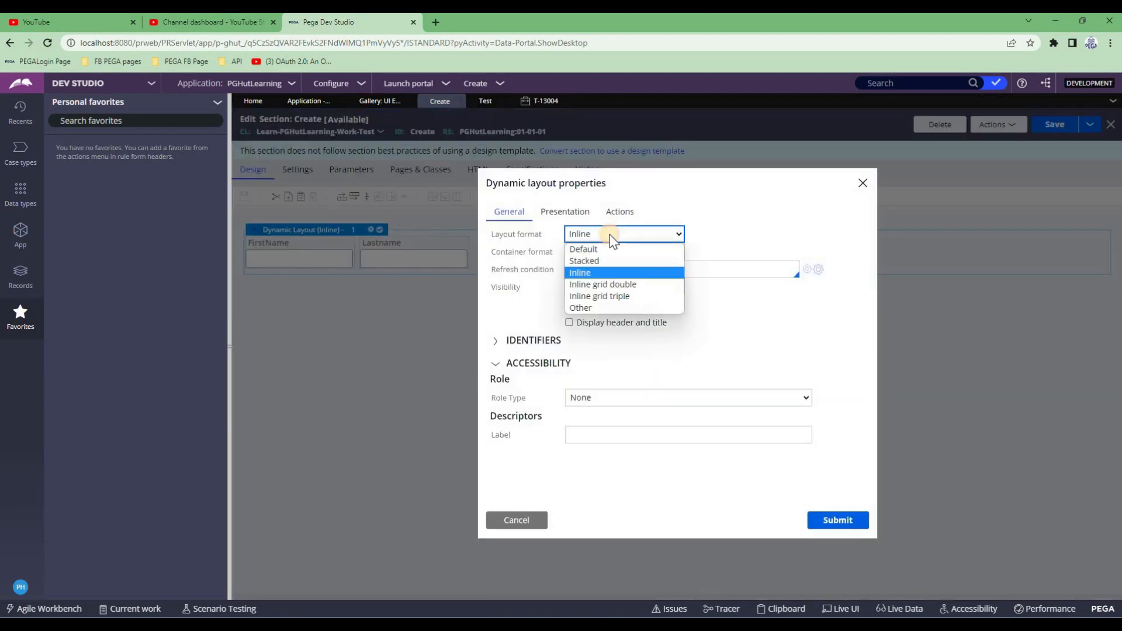
left_click(609, 285)
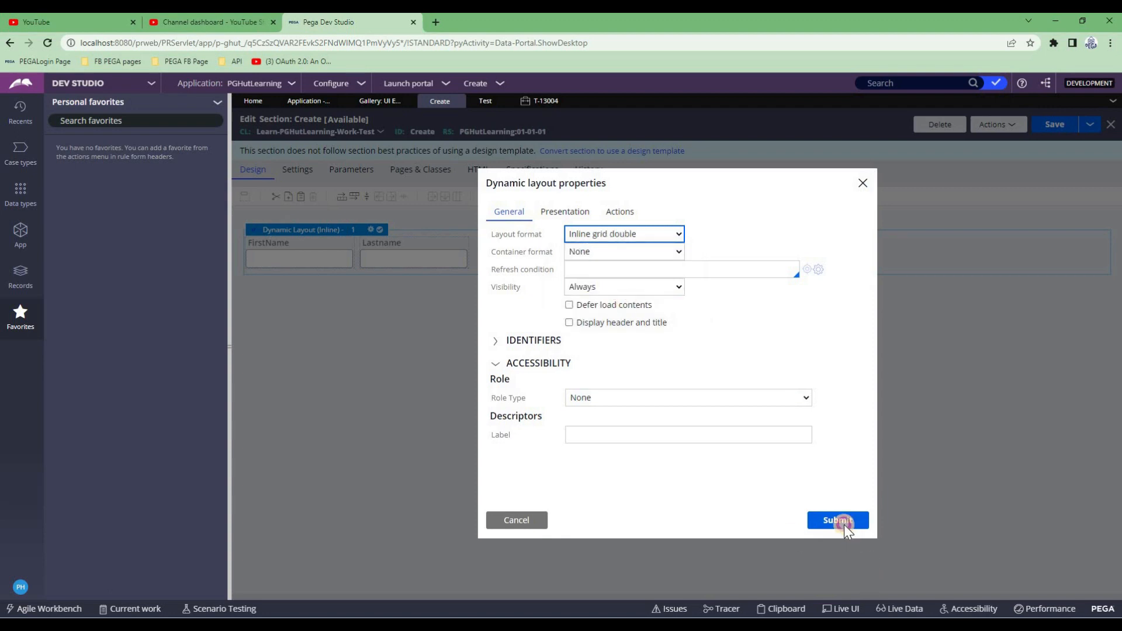
left_click(844, 525)
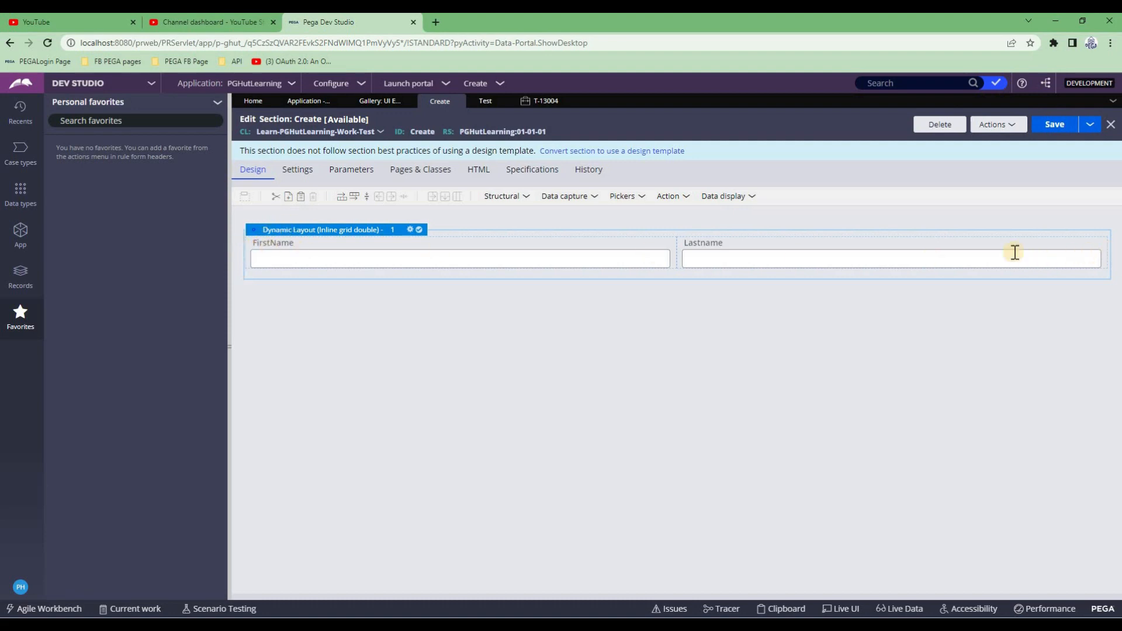
left_click(1055, 124)
Refresh case T-13004 and check its wide side-by-side FirstName and Lastname fields
left_click(543, 102)
left_click(435, 174)
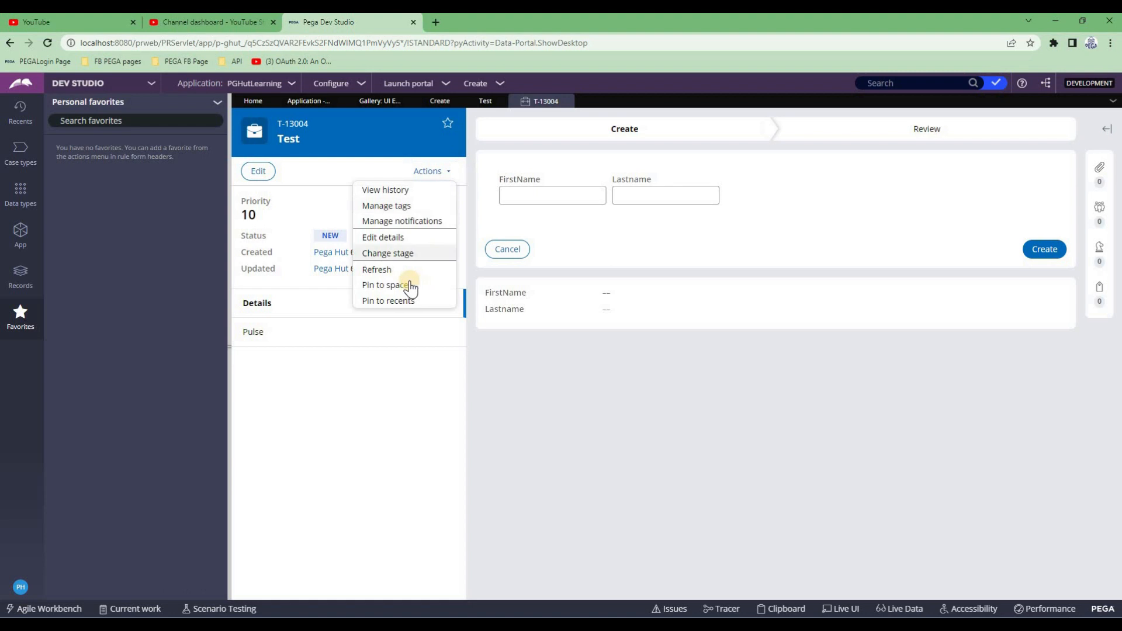
left_click(378, 270)
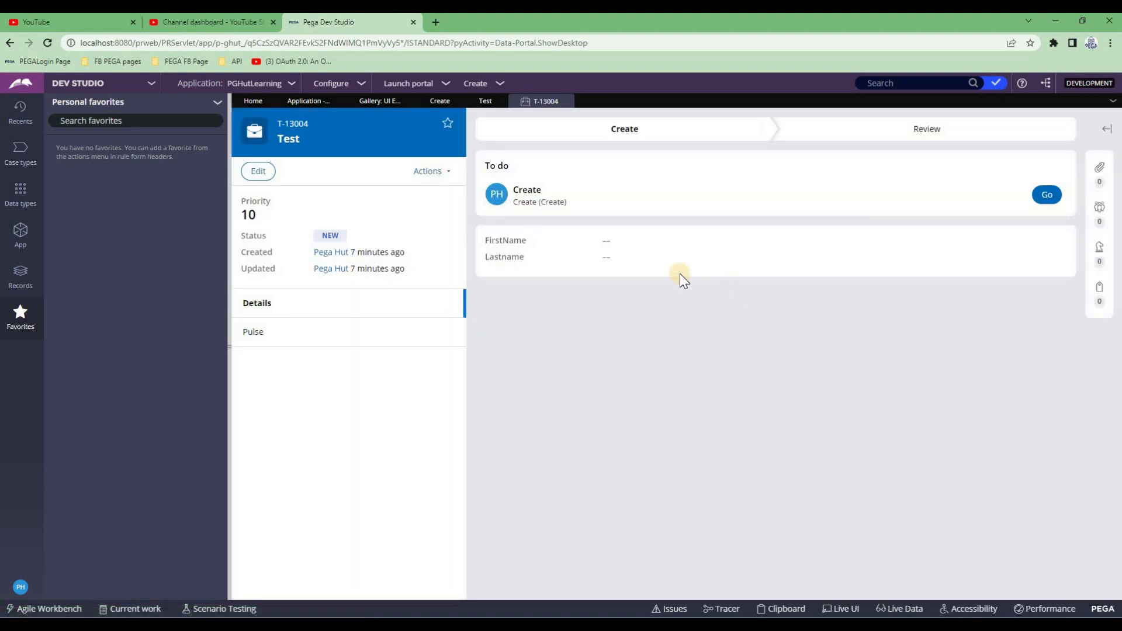
left_click(1047, 196)
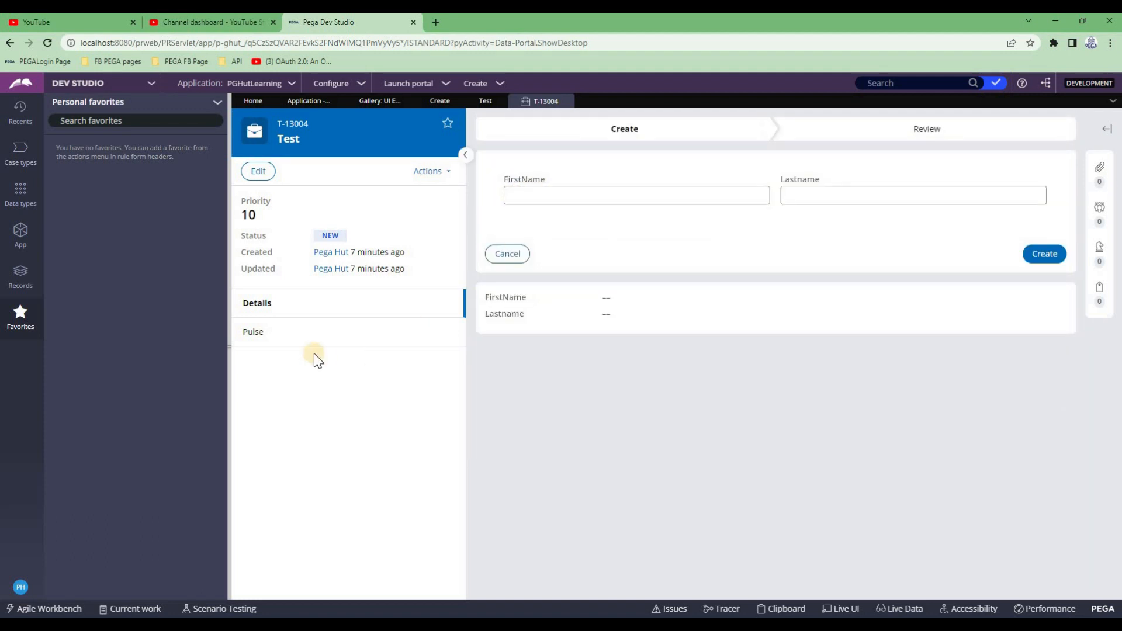
double_click(226, 347)
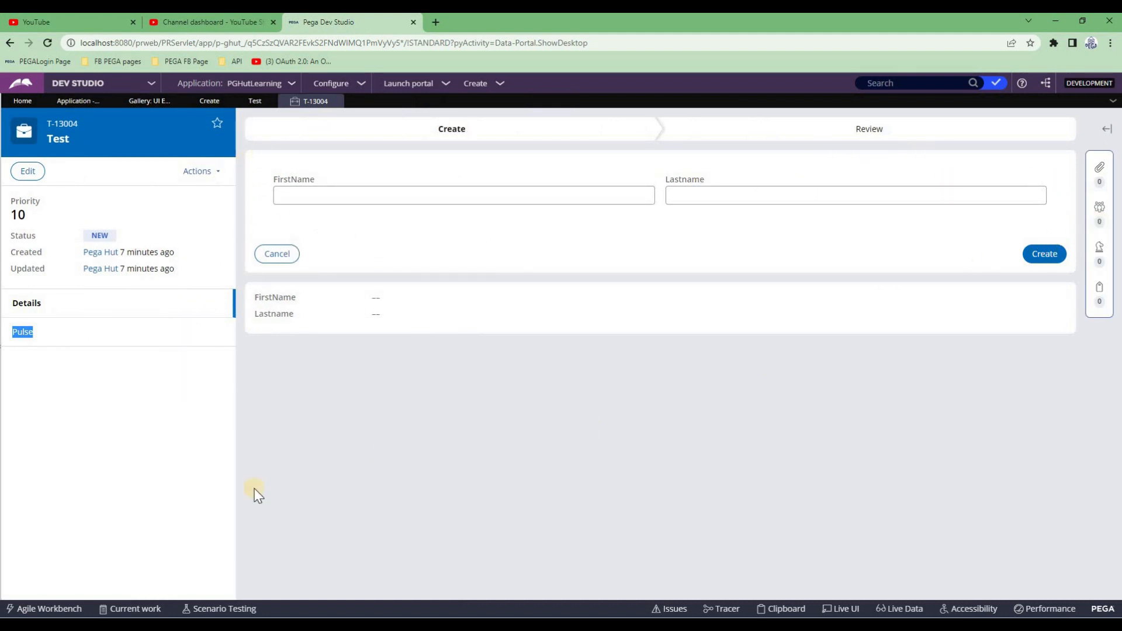
double_click(4, 362)
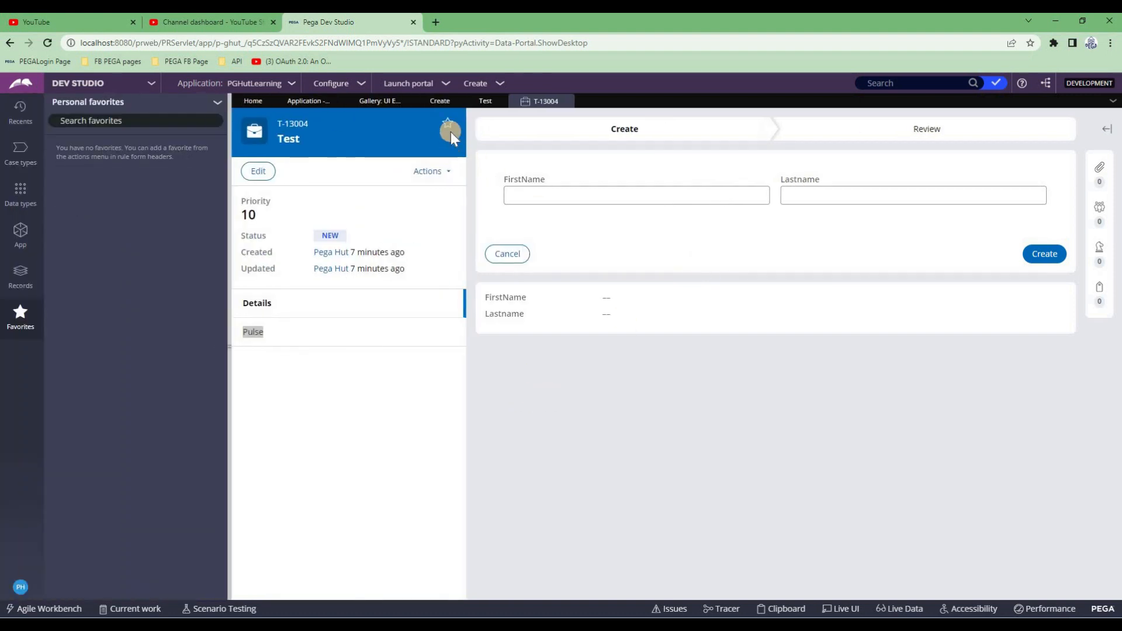
left_click(439, 103)
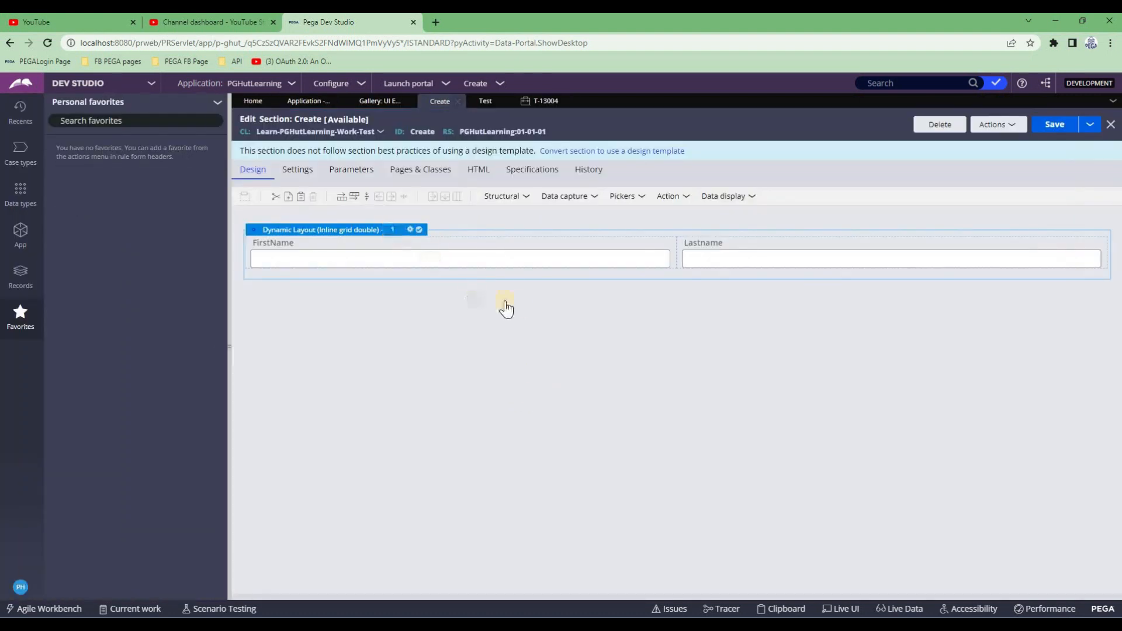
Switch the dynamic layout's format to Inline grid triple
double_click(587, 264)
left_click(601, 240)
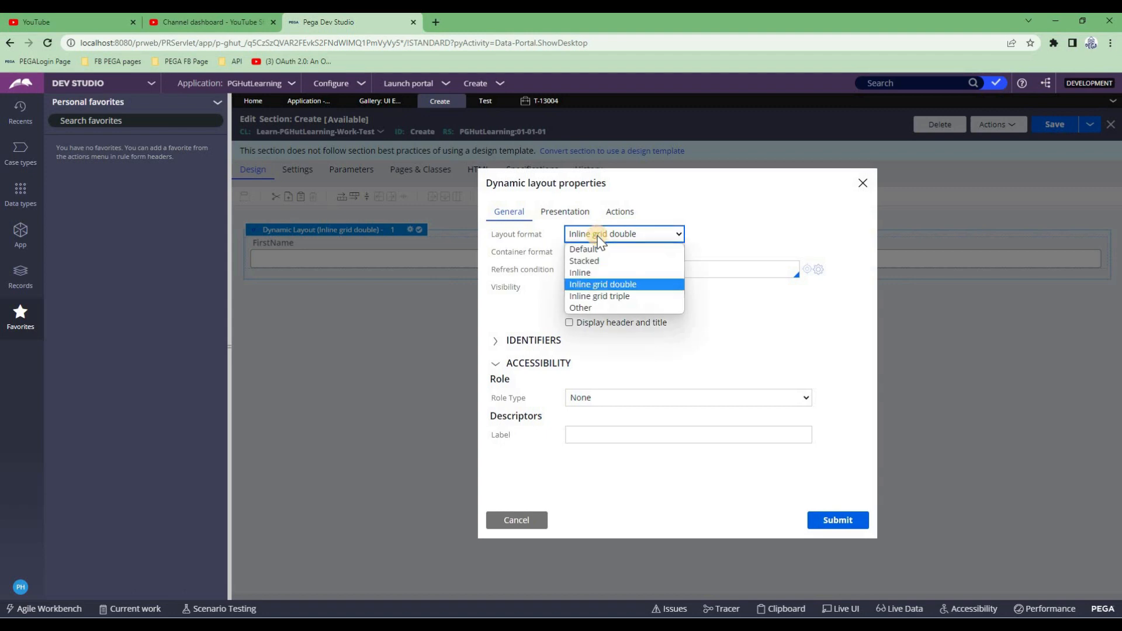
left_click(607, 298)
left_click(834, 522)
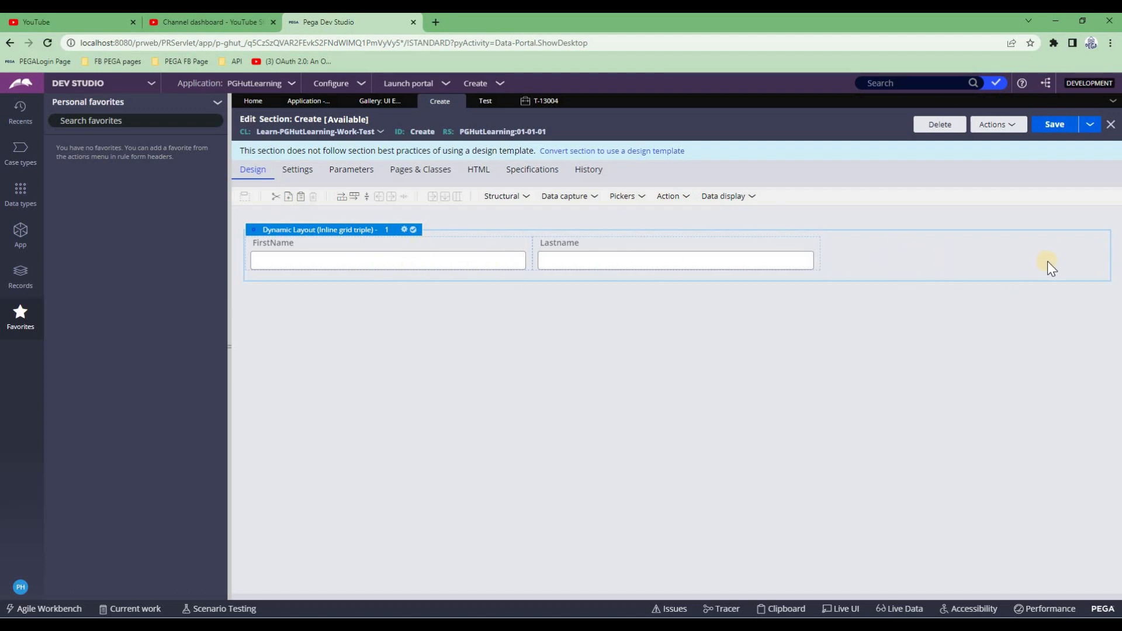
Set the layout format back to Default, save the section, and return to case T-13004
double_click(343, 233)
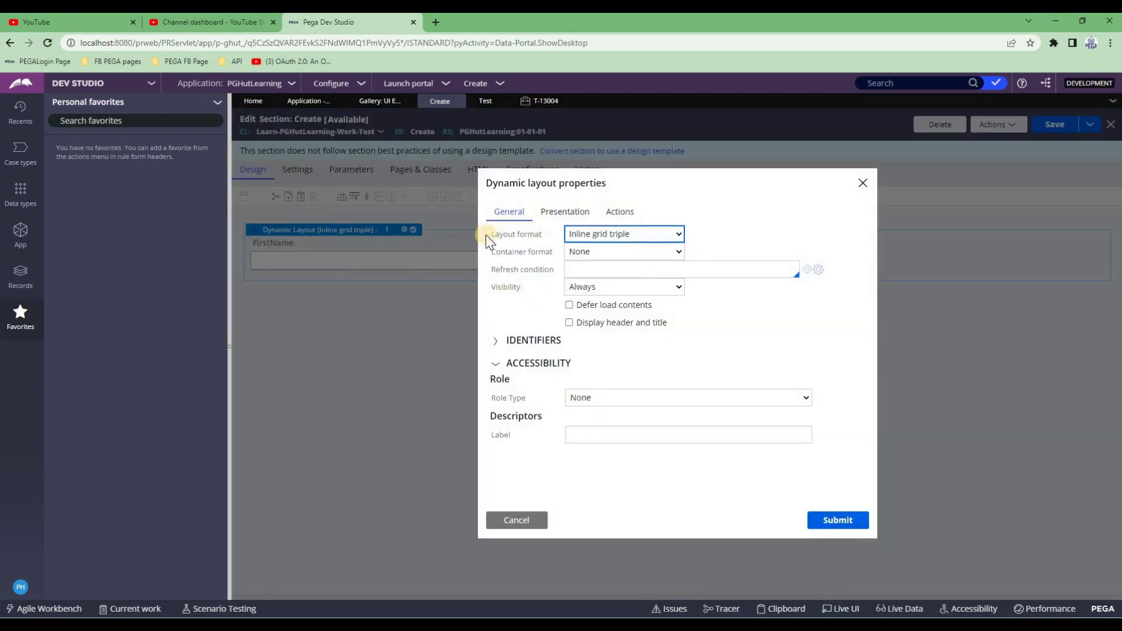
left_click(623, 233)
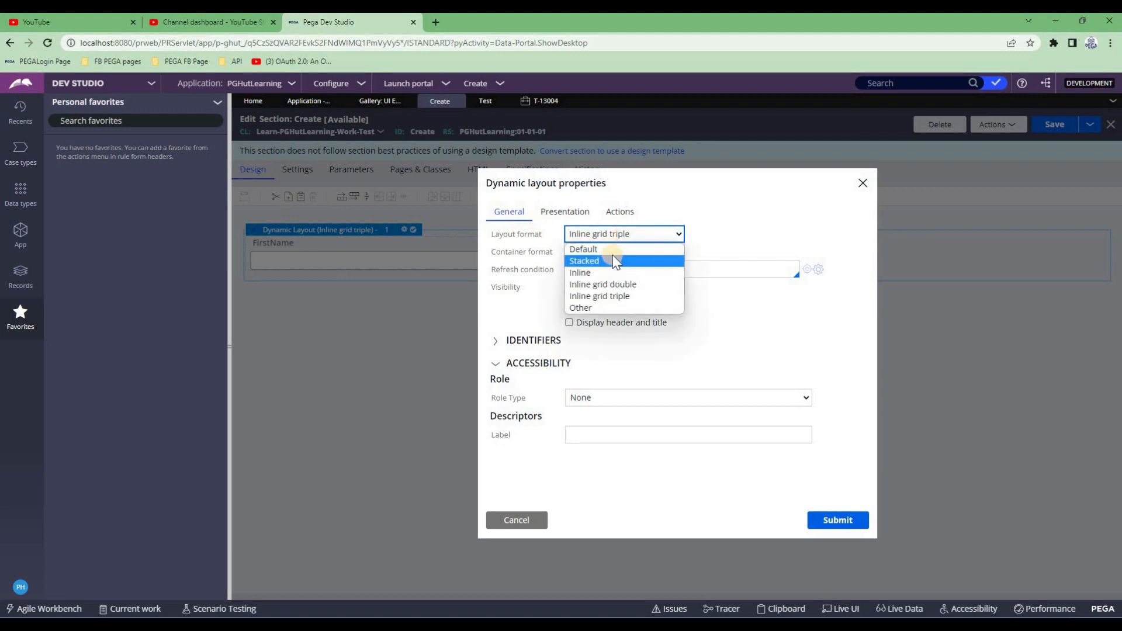
left_click(611, 250)
left_click(842, 519)
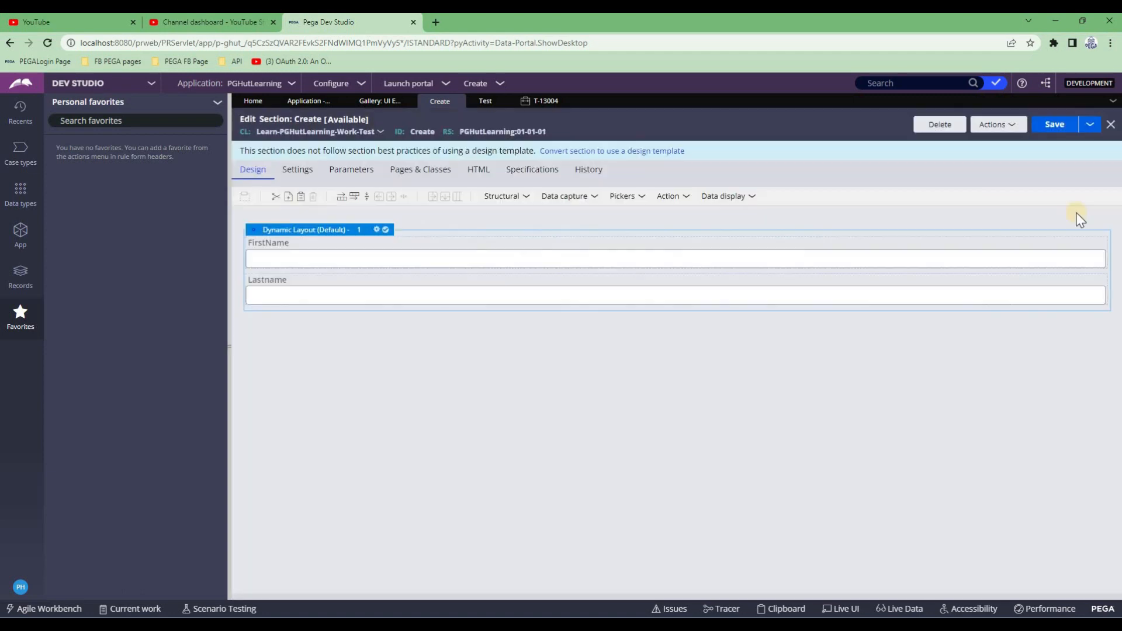
left_click(1052, 125)
left_click(539, 115)
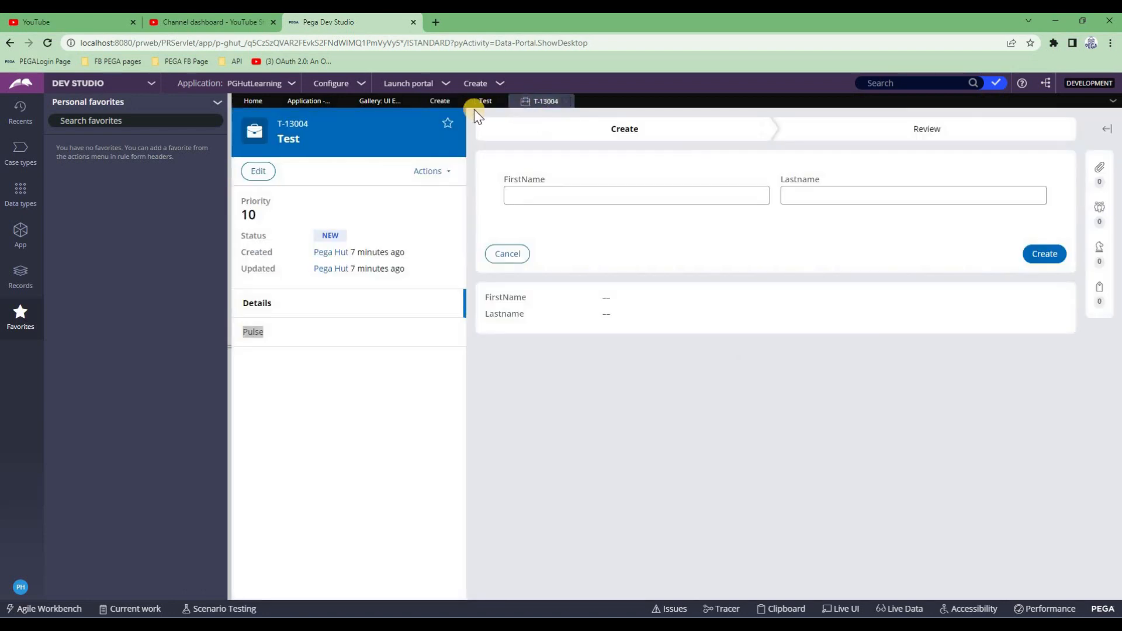
Make Dynamic Layout 1 float Right in its presentation settings and save the section
left_click(440, 101)
double_click(290, 230)
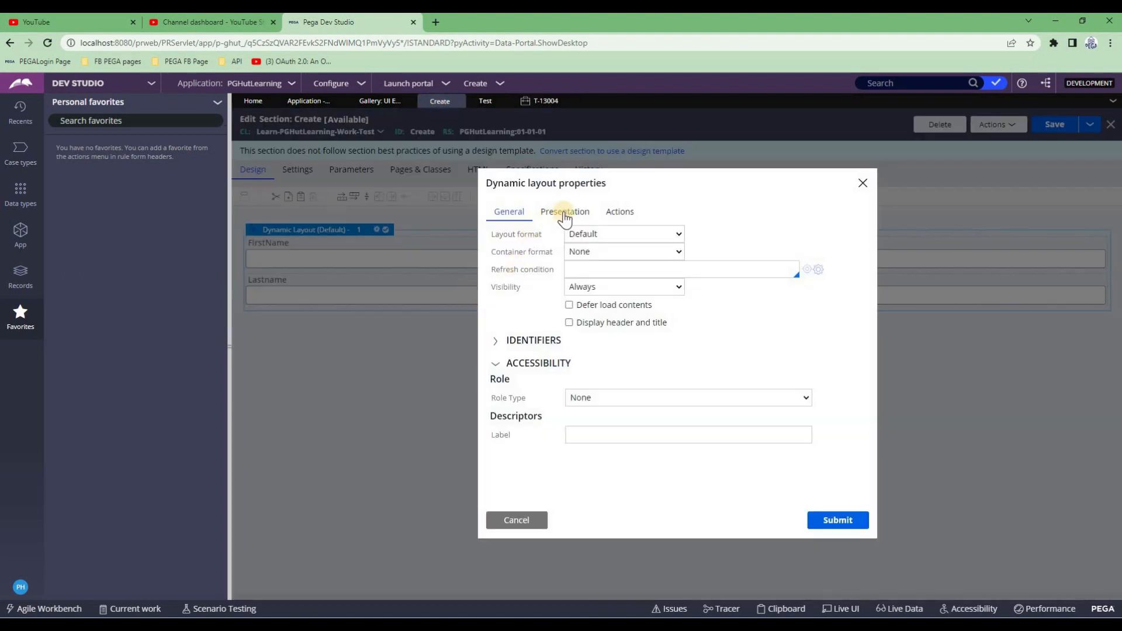
left_click(565, 216)
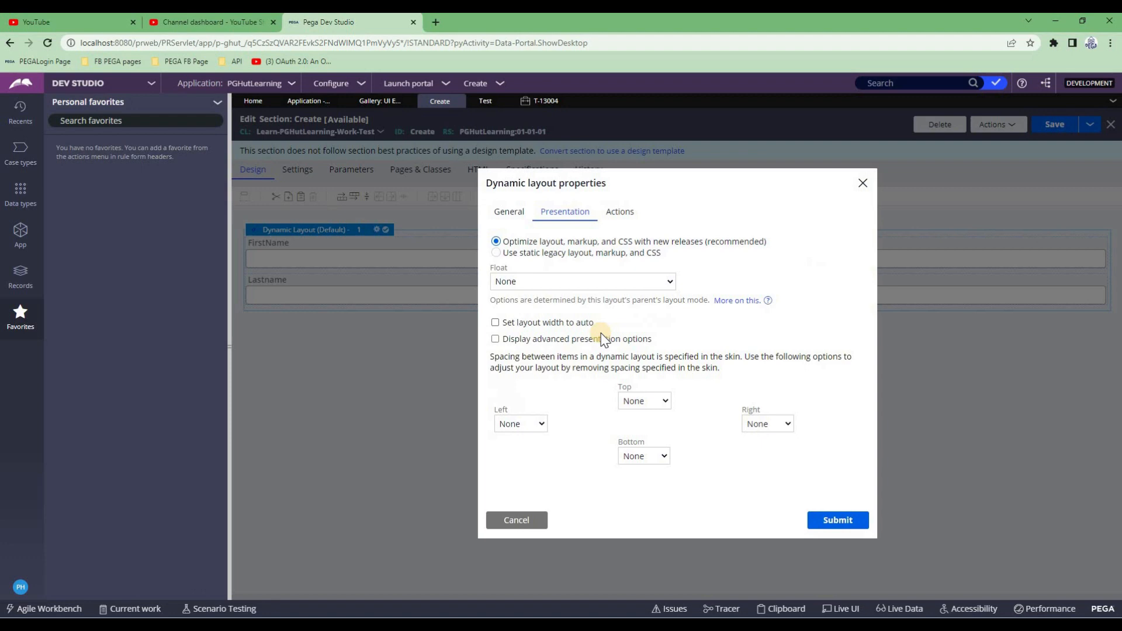
left_click(509, 280)
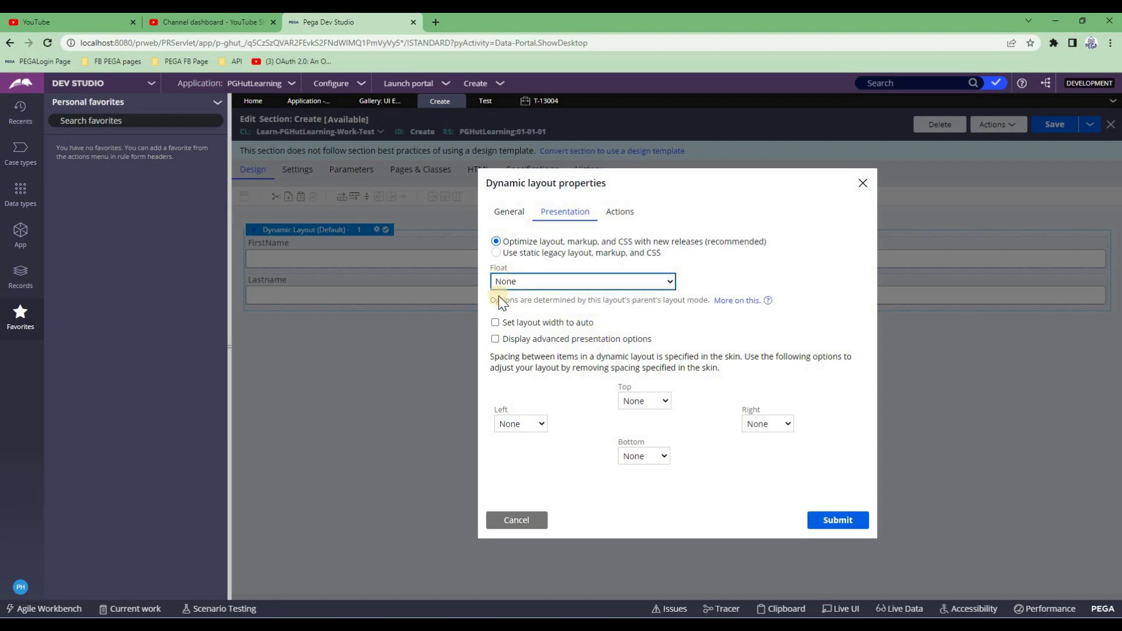
left_click(533, 284)
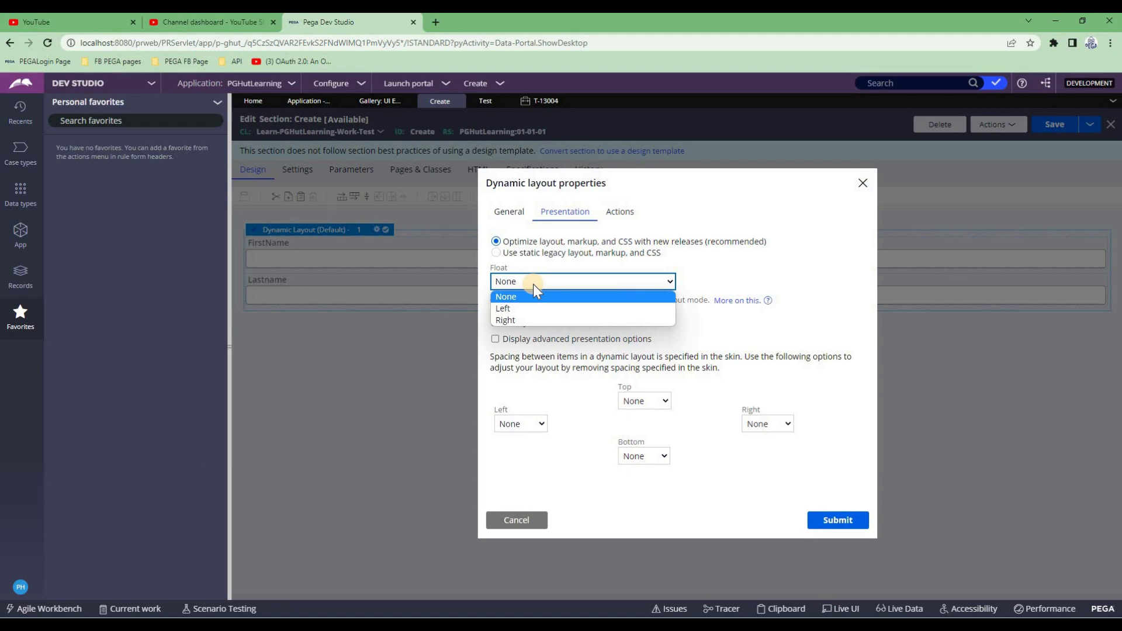
left_click(533, 285)
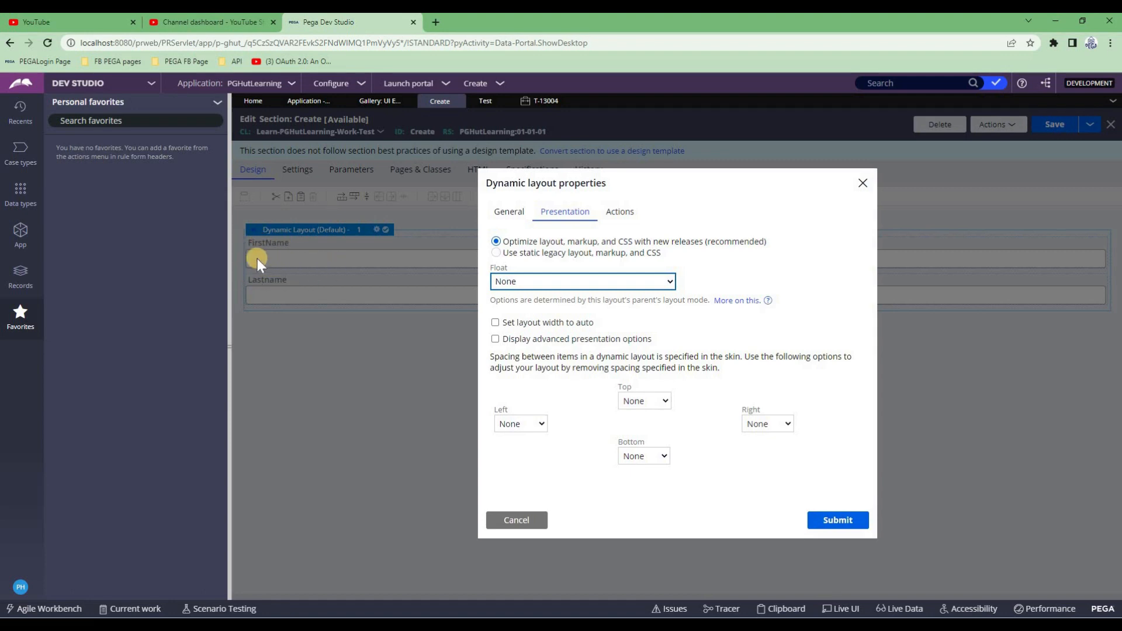
left_click(538, 282)
left_click(536, 323)
left_click(847, 520)
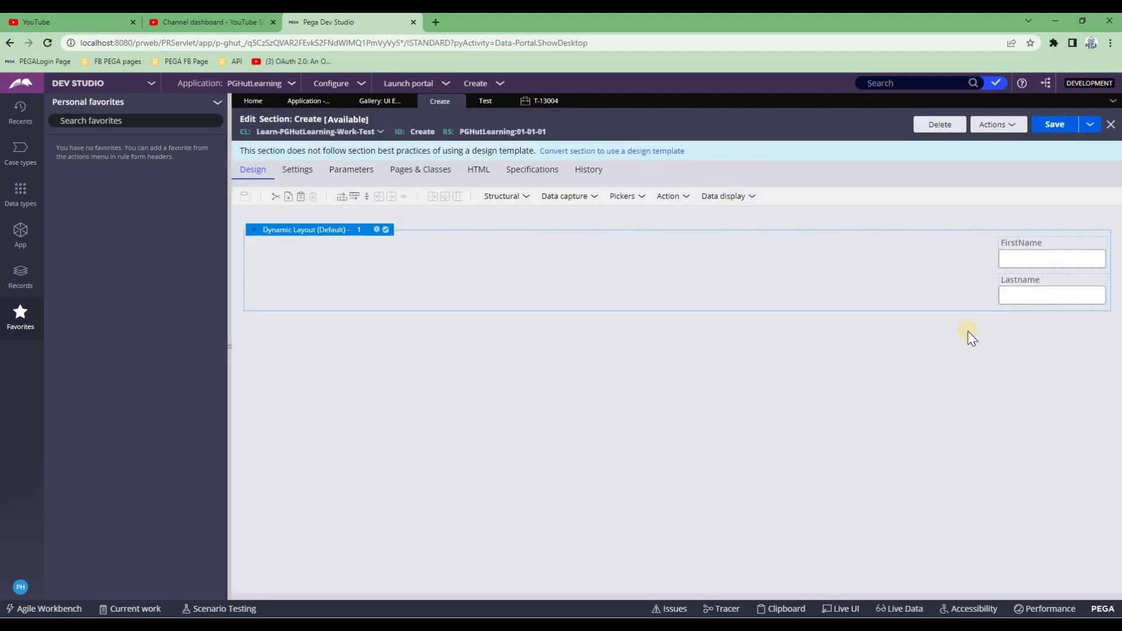
left_click(1047, 122)
Refresh case T-13004 and check the right-aligned fields on its Create step
left_click(540, 100)
left_click(433, 171)
left_click(405, 270)
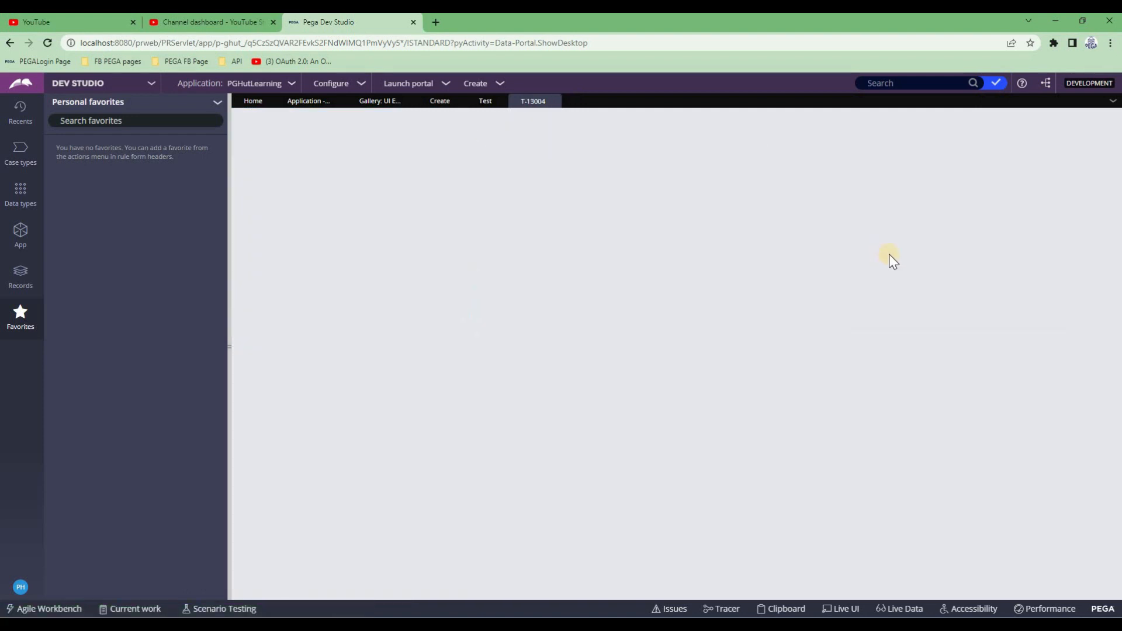
left_click(1052, 198)
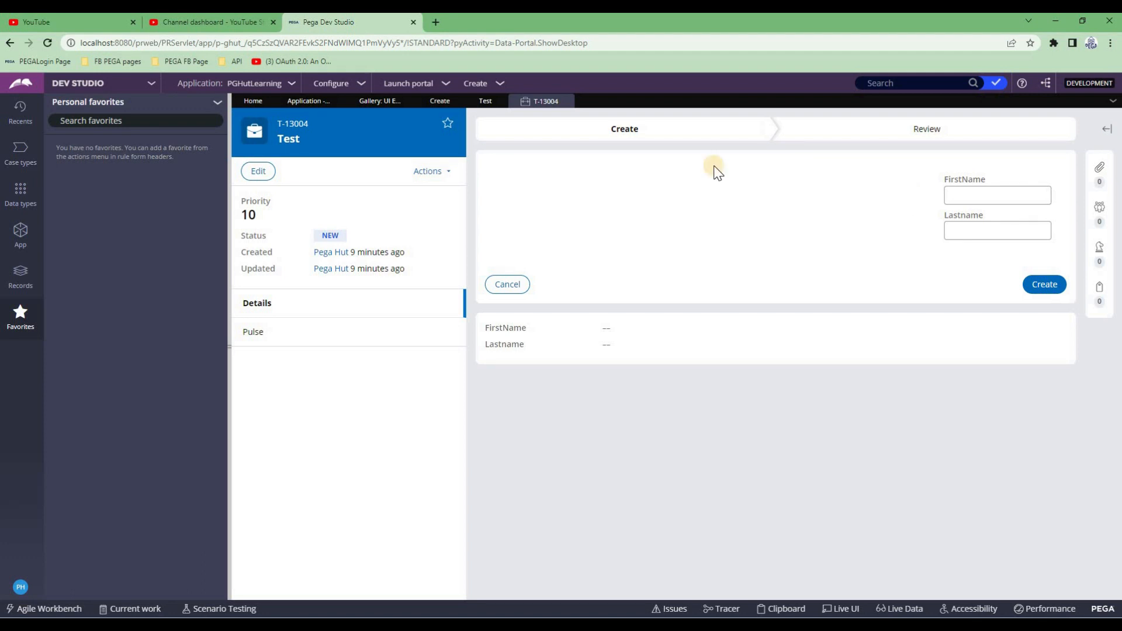
left_click(440, 103)
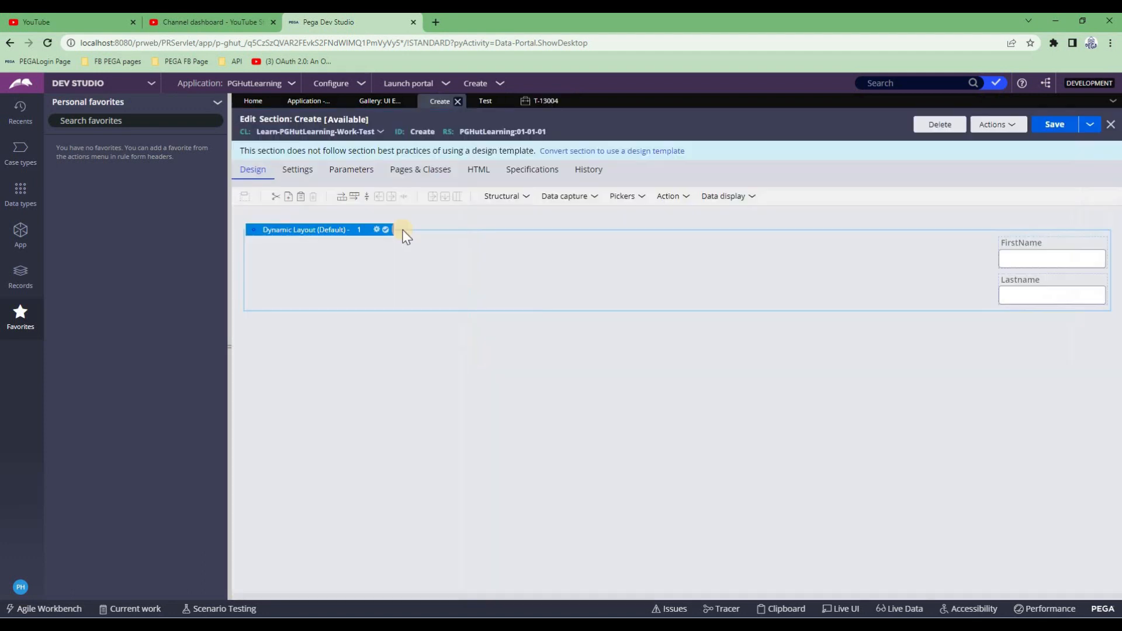
Set Dynamic Layout 1's Float to Left and save the section
double_click(393, 313)
left_click(565, 212)
left_click(552, 313)
left_click(837, 520)
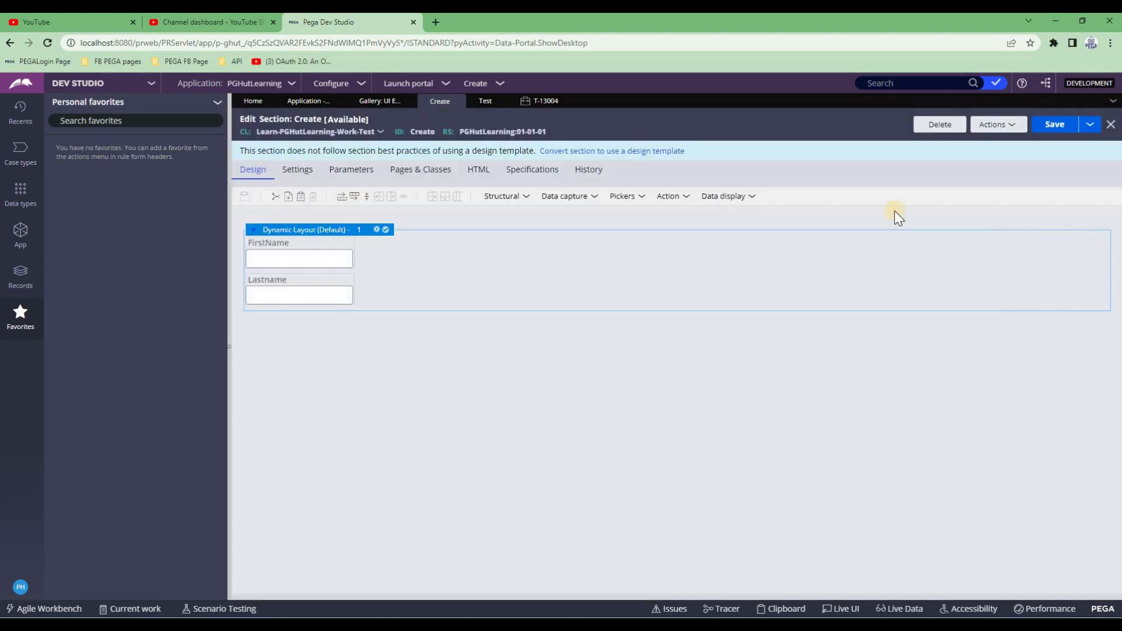
left_click(1055, 124)
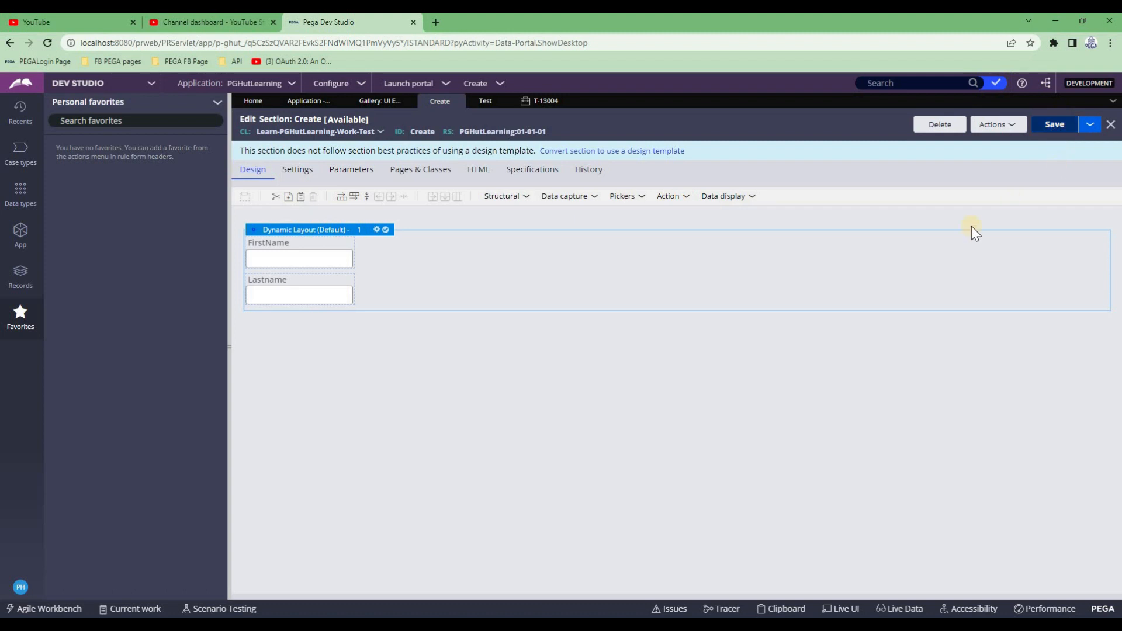
Refresh case T-13004 and open its Create step to view the form
left_click(539, 101)
left_click(444, 176)
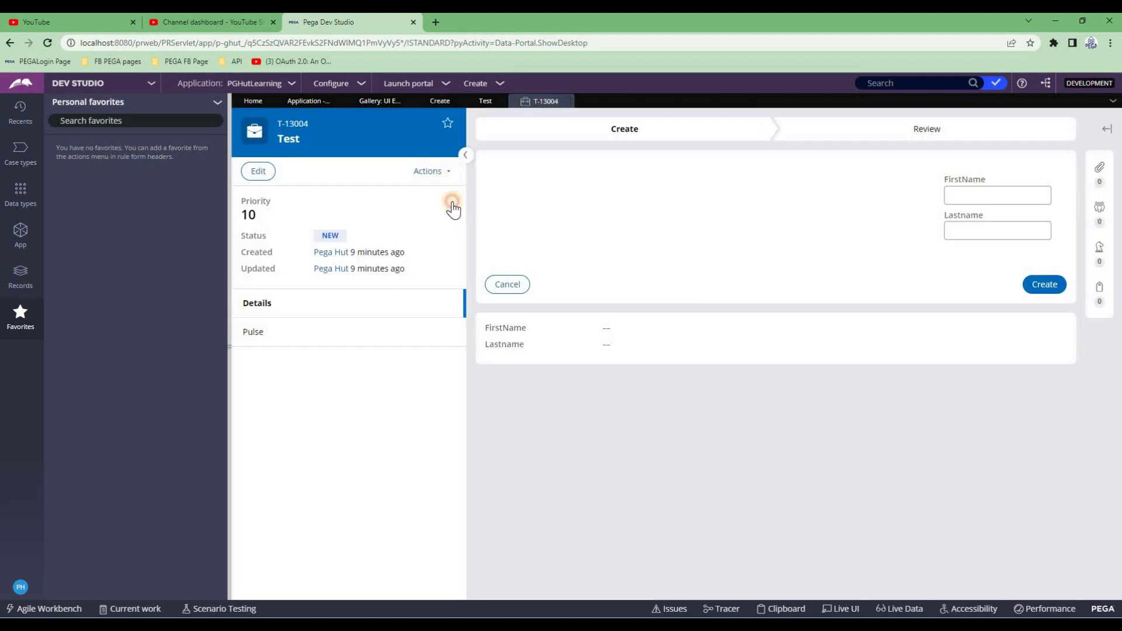
left_click(423, 273)
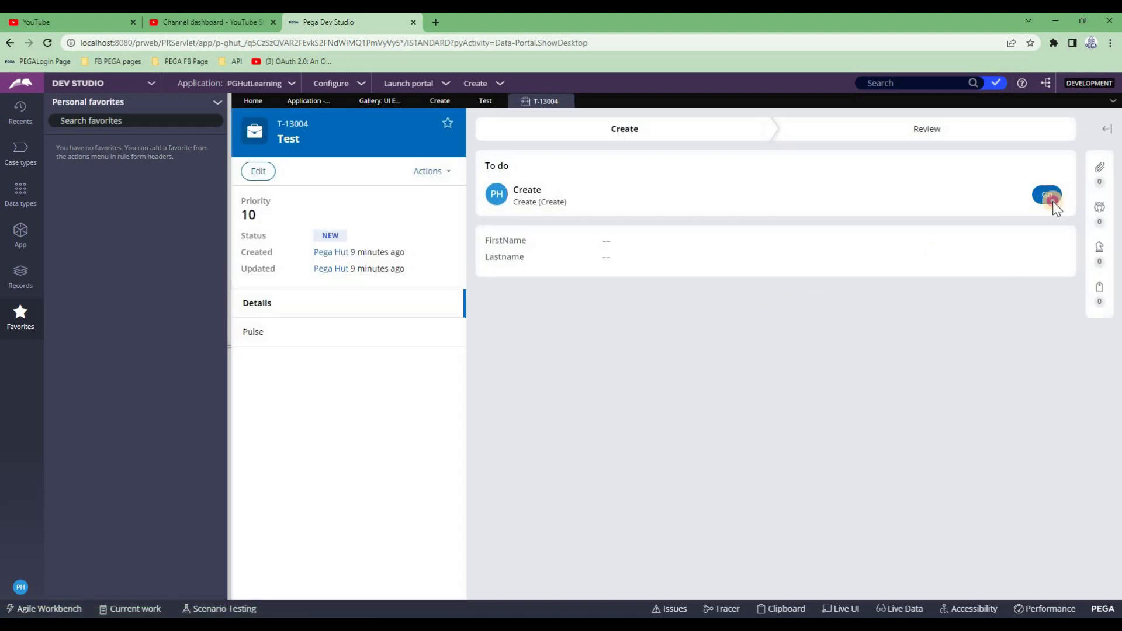
left_click(1052, 199)
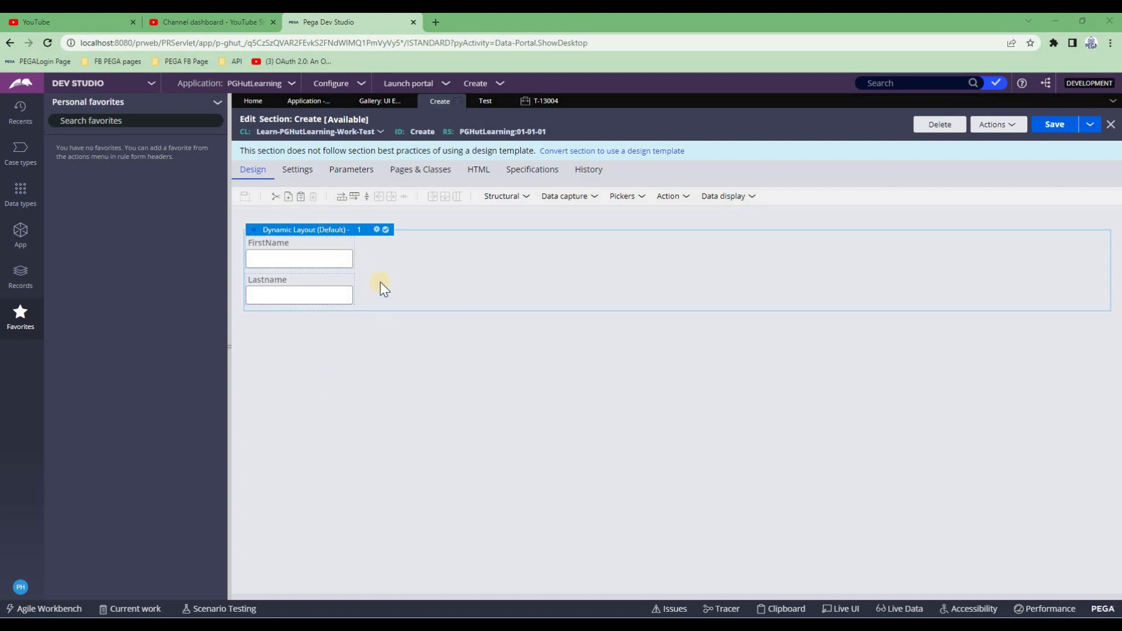
Set Dynamic Layout 1's Float back to None and save the section
double_click(350, 232)
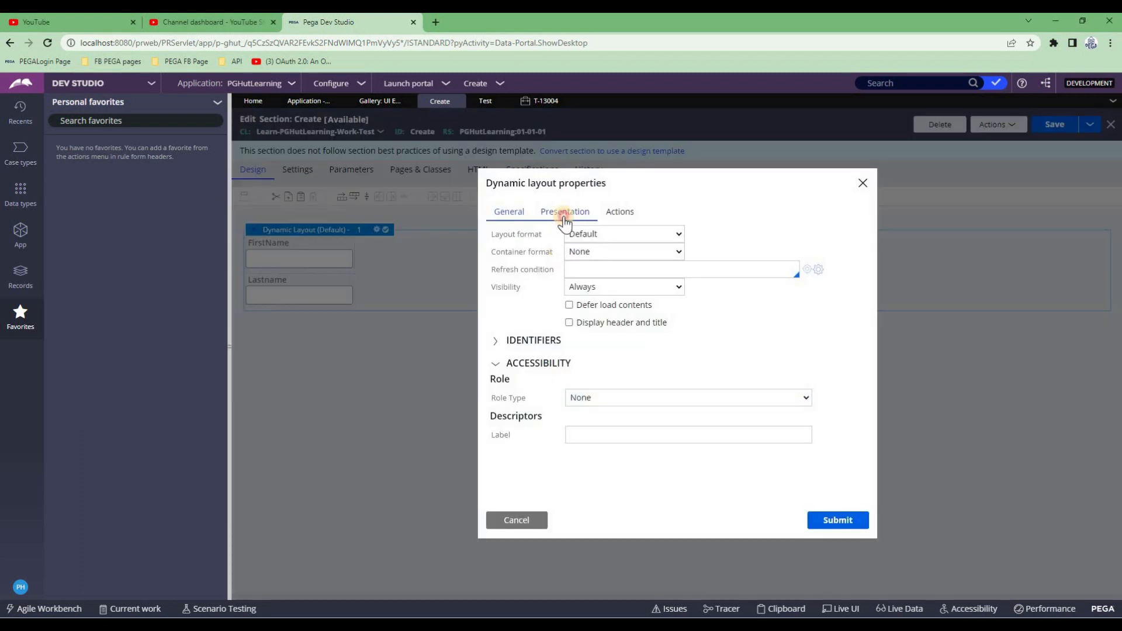
left_click(565, 214)
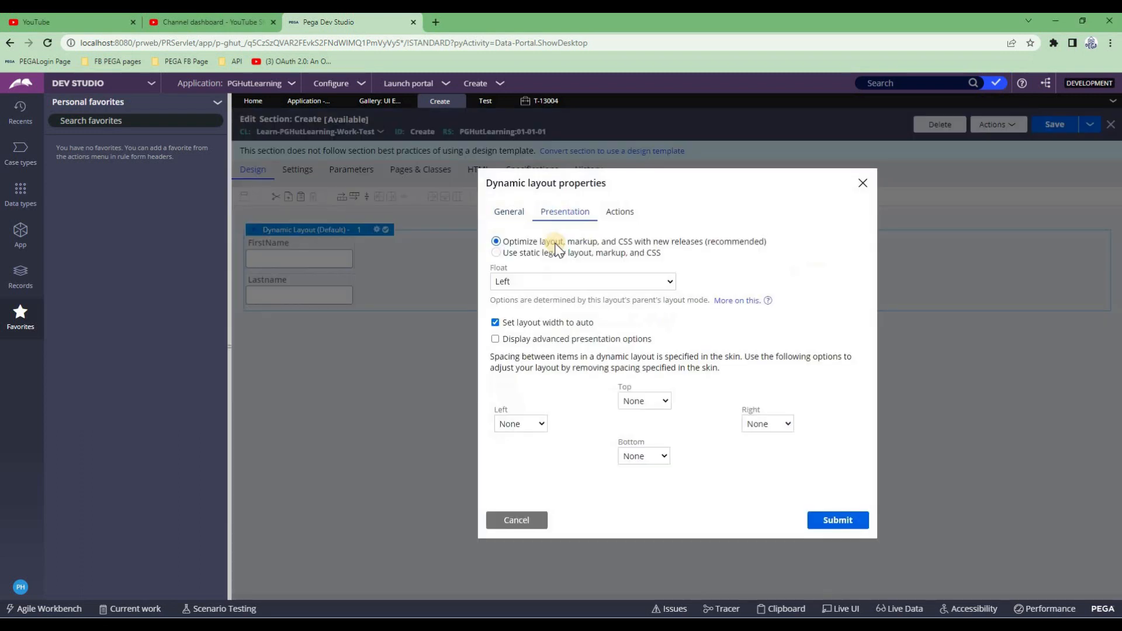
left_click(526, 283)
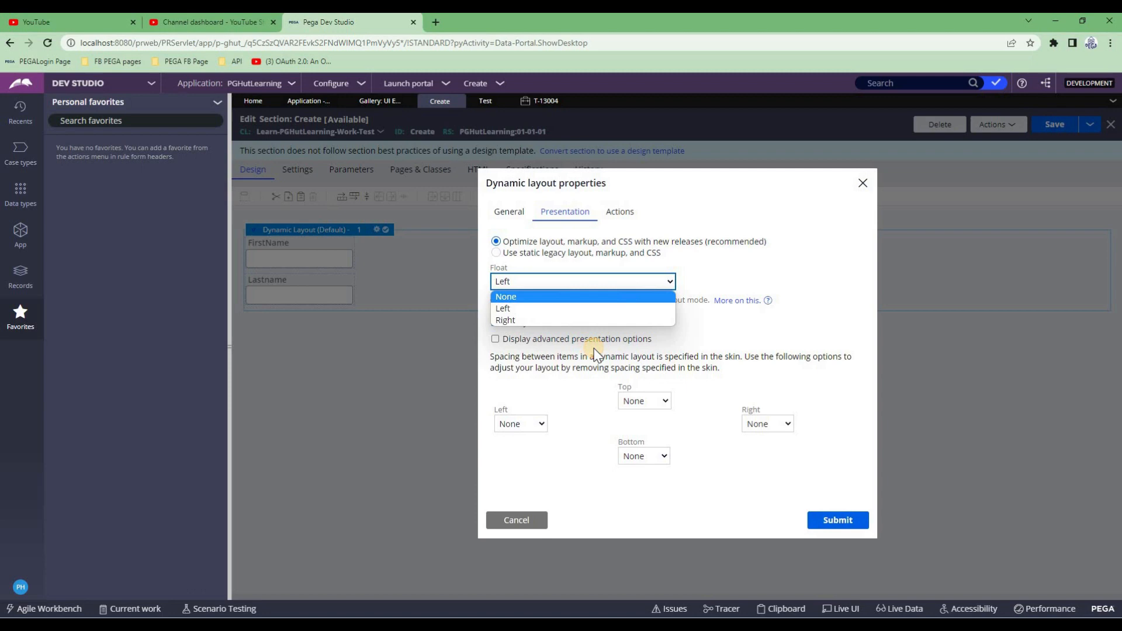
left_click(521, 296)
left_click(509, 213)
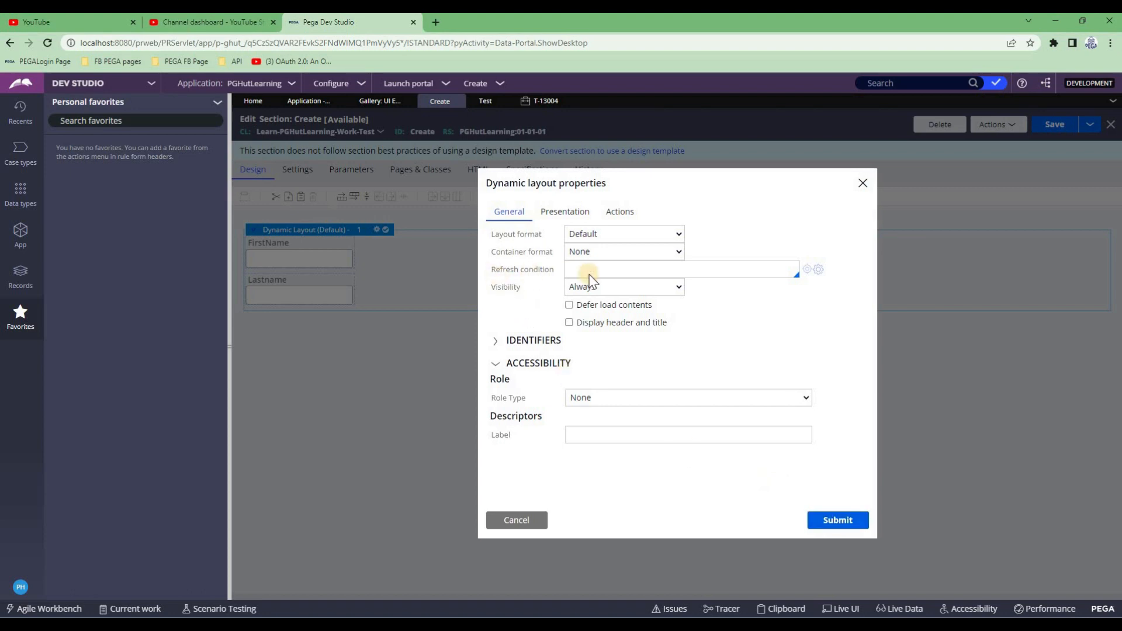
left_click(836, 521)
left_click(1053, 130)
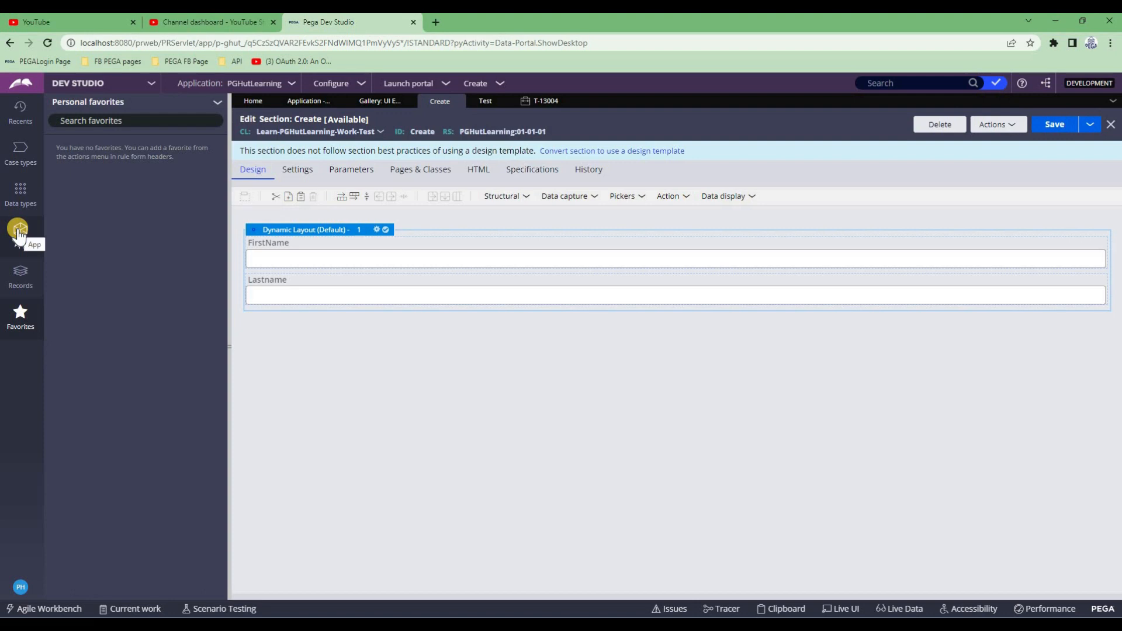
Add a second dynamic layout from Structural below the first one
left_click(523, 197)
left_click_drag(537, 218, 296, 322)
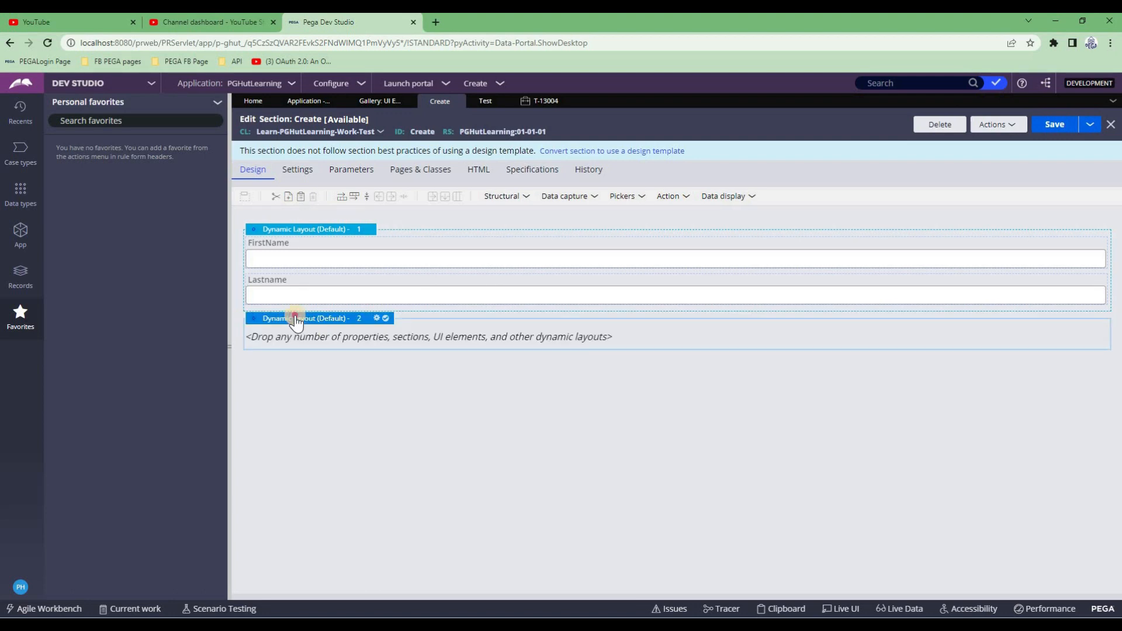
double_click(351, 344)
key("Escape")
Place a text input bound to .FullName in the second layout and save the section
left_click(565, 196)
left_click_drag(557, 217, 441, 345)
double_click(526, 346)
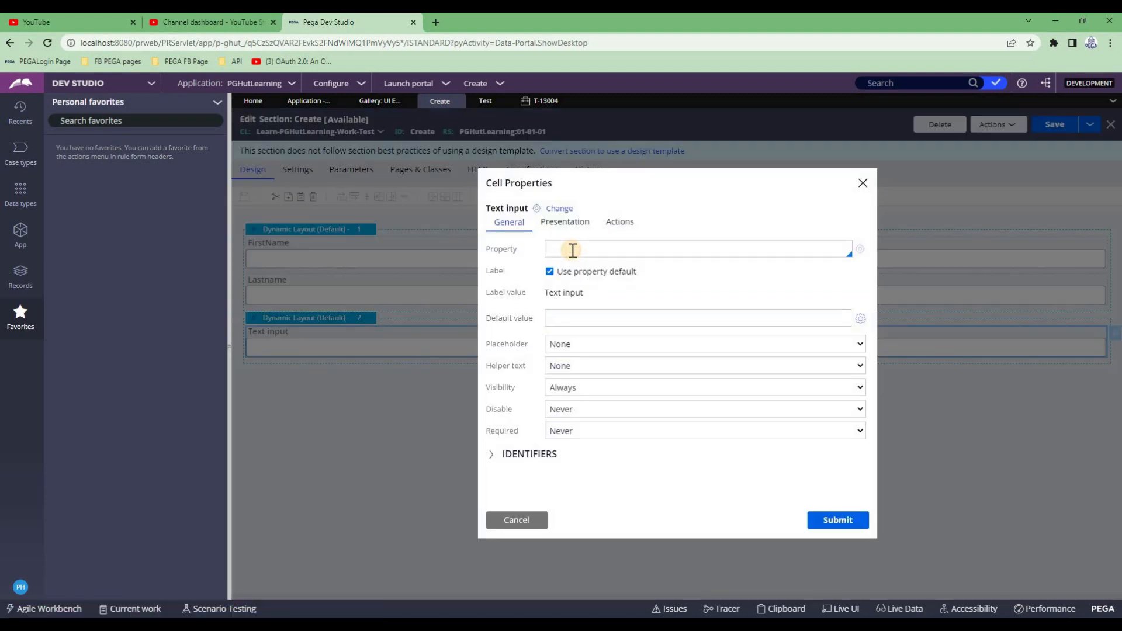
type(".FullName")
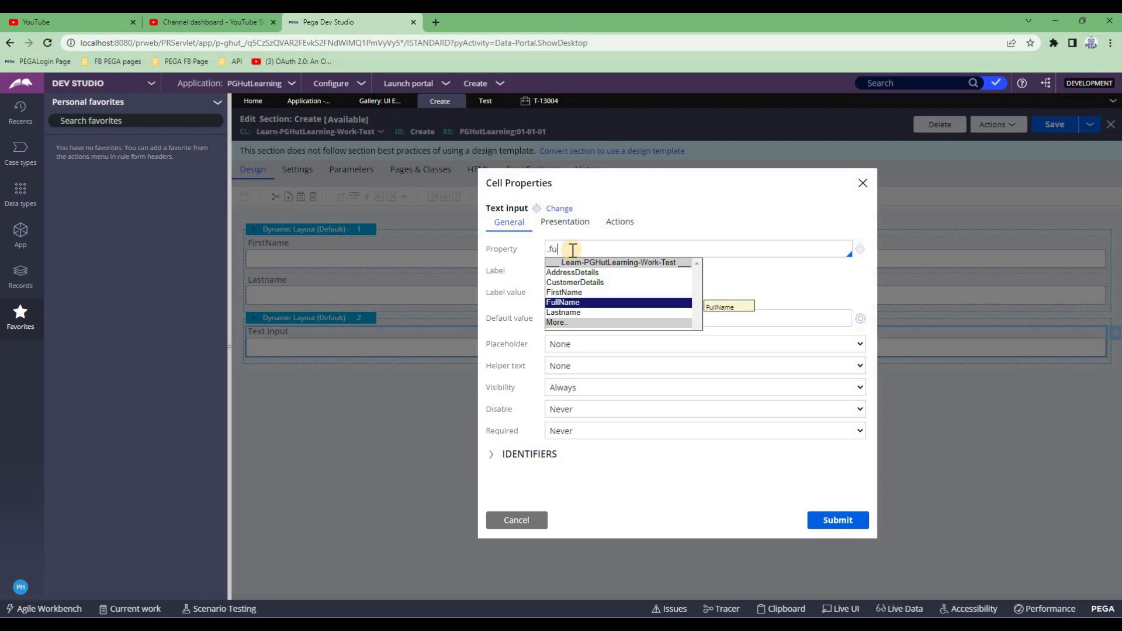
key("Return")
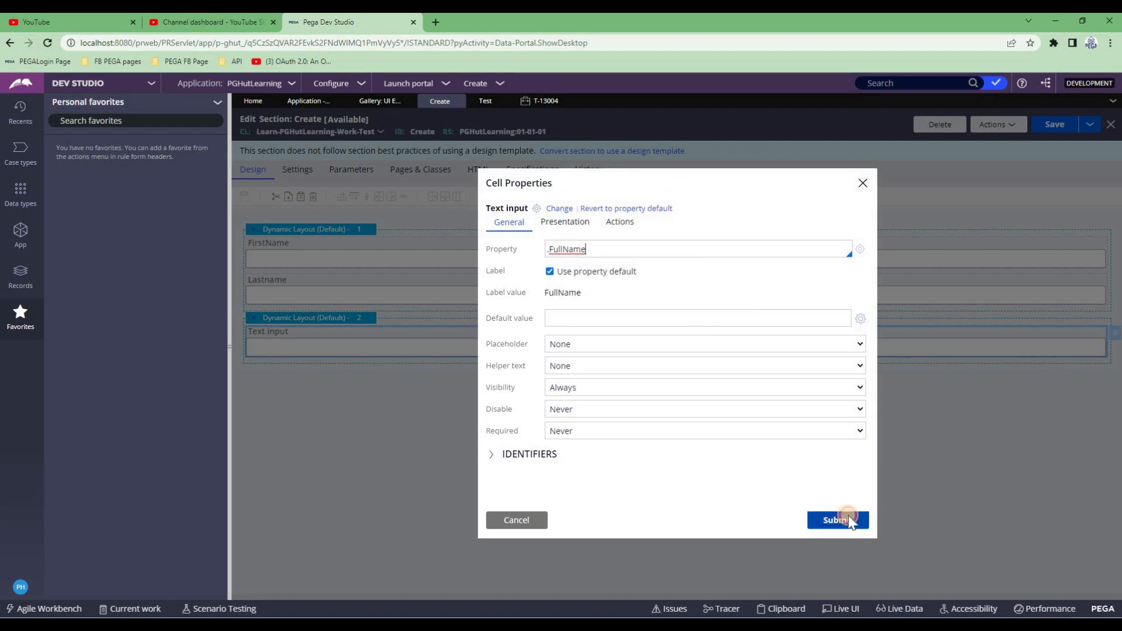
left_click(846, 520)
left_click(1054, 124)
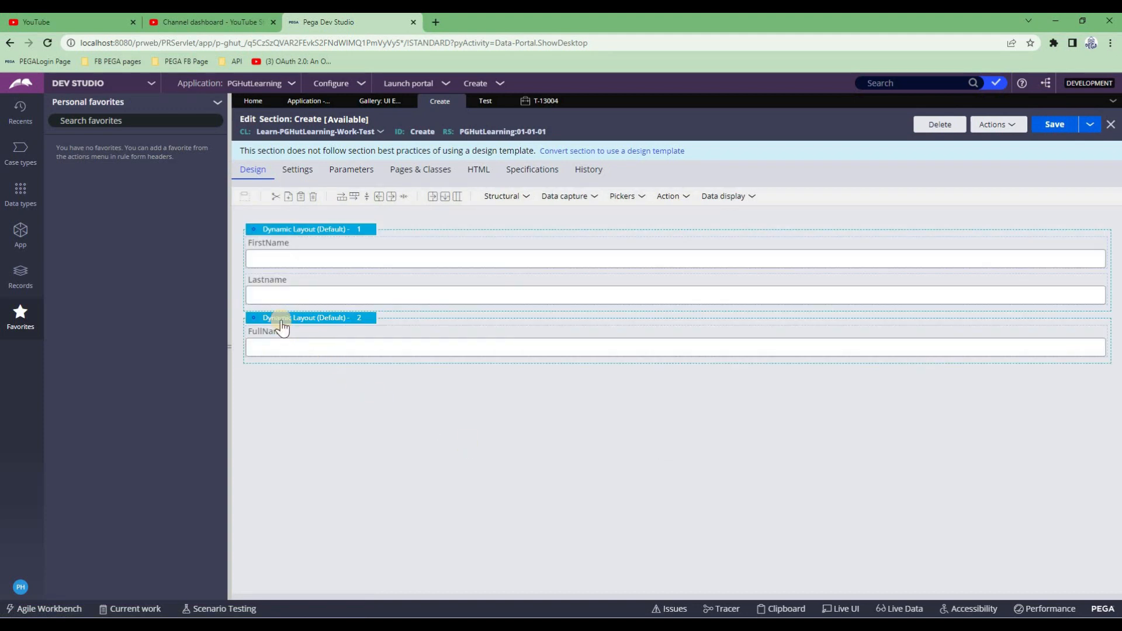
Select elements of the Create section's layouts in the canvas
left_click(263, 257)
left_click(264, 294)
left_click(286, 350)
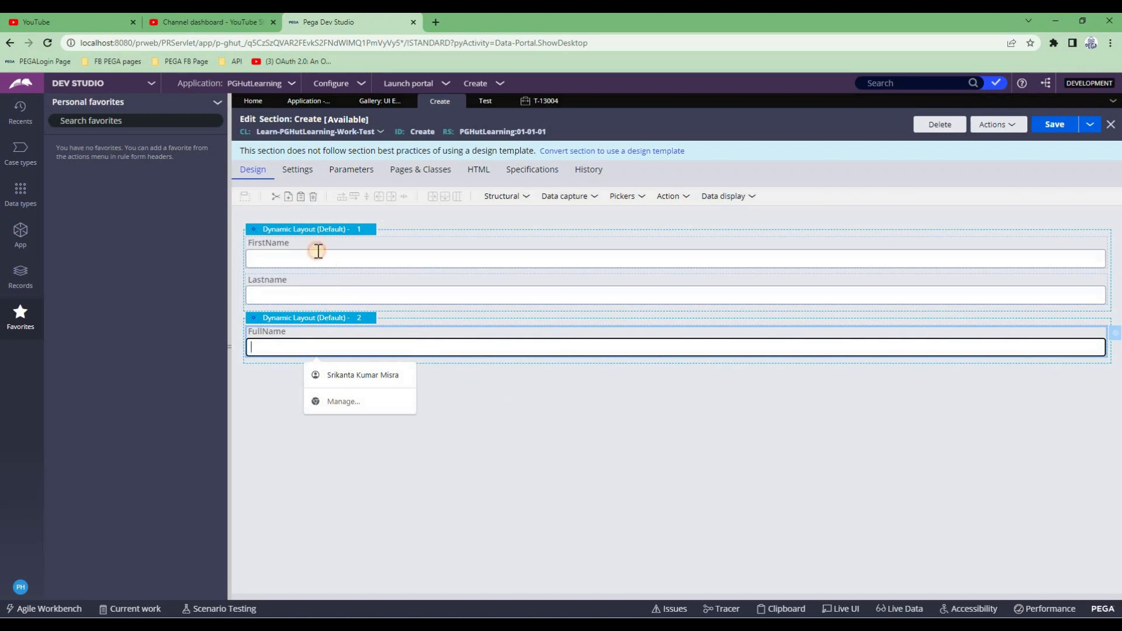
left_click(305, 233)
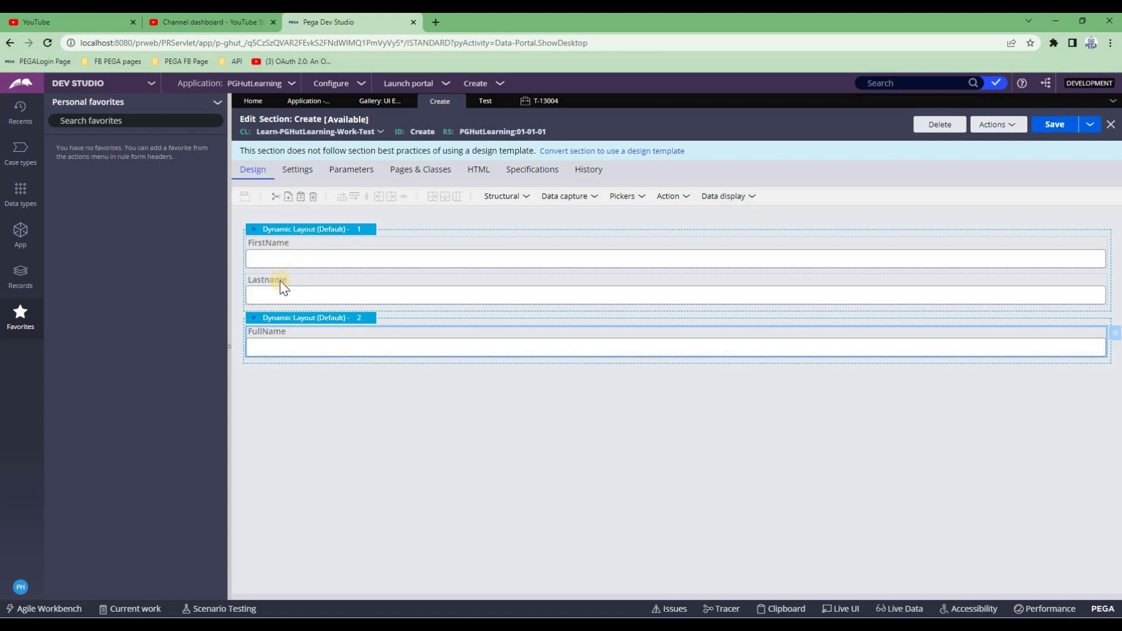
Open the Dynamic layout properties and place the cursor in the empty Refresh condition field
left_click(310, 320)
double_click(311, 320)
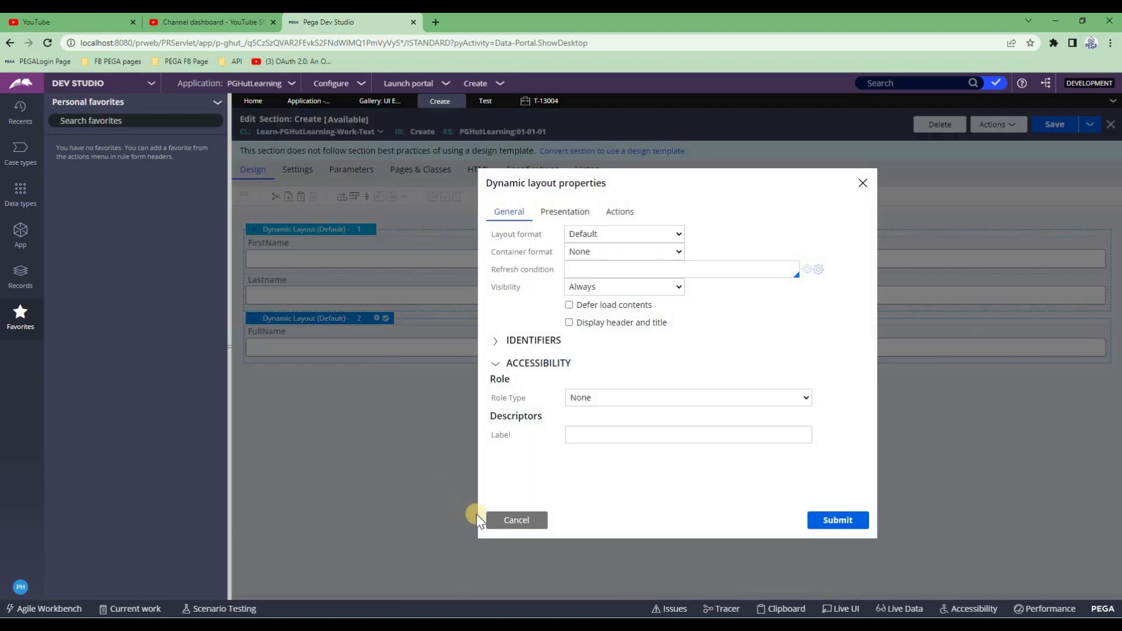
left_click(511, 519)
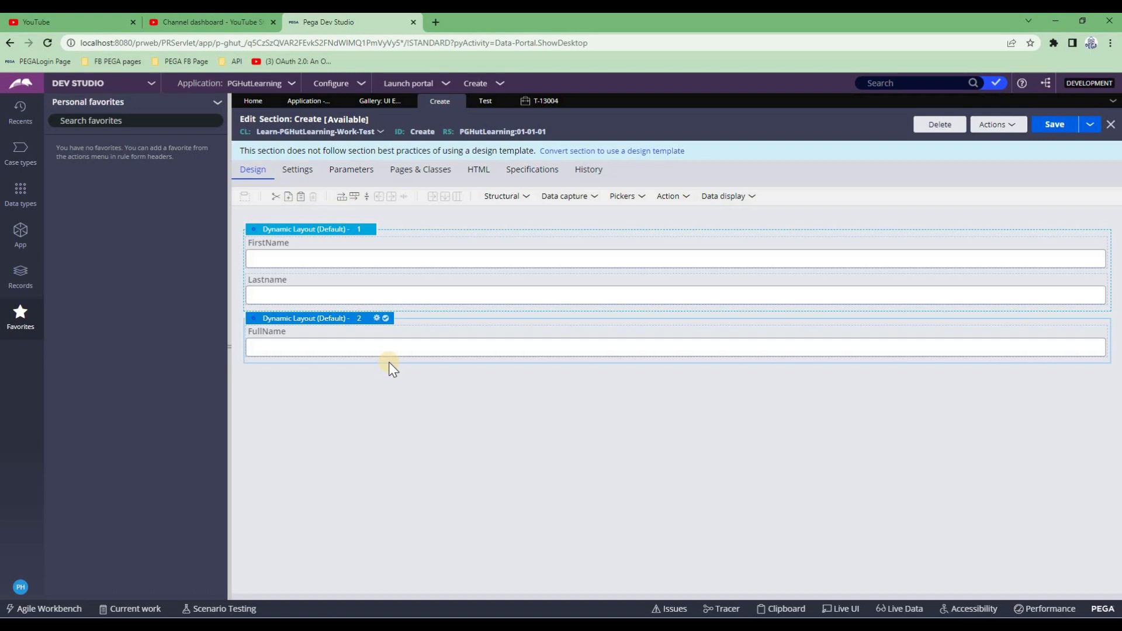
double_click(326, 319)
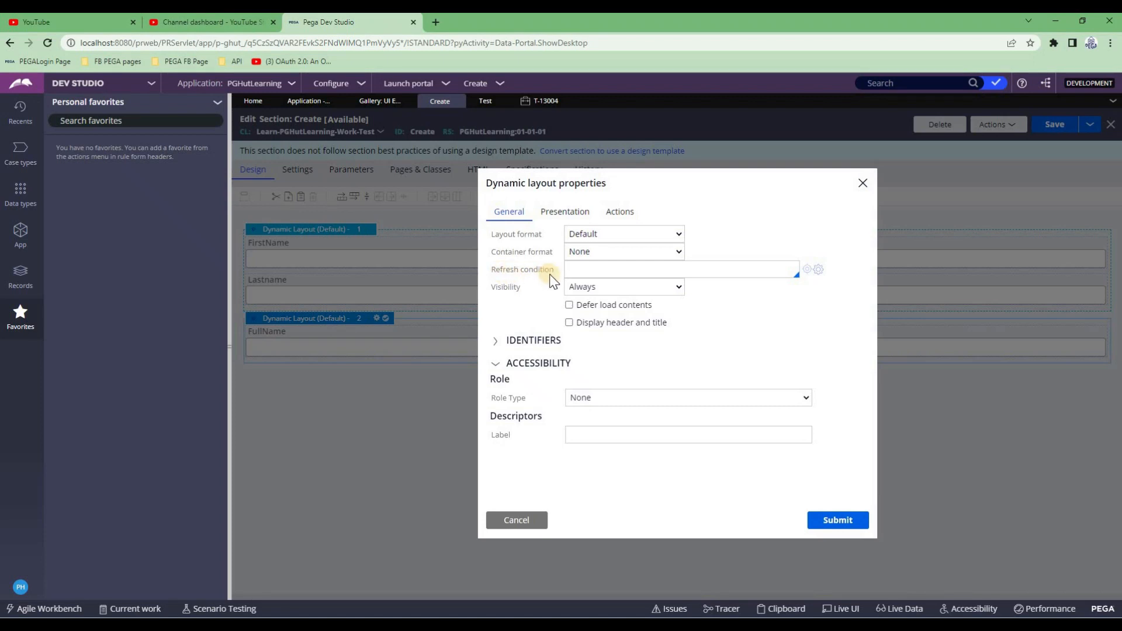
left_click(571, 270)
left_click(500, 520)
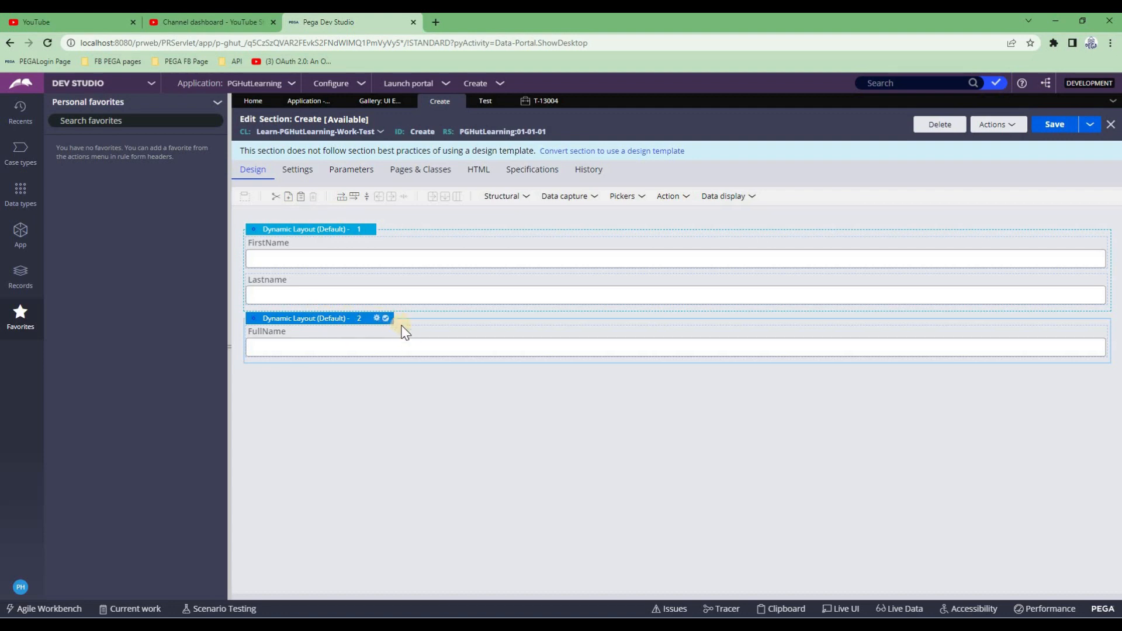
double_click(298, 318)
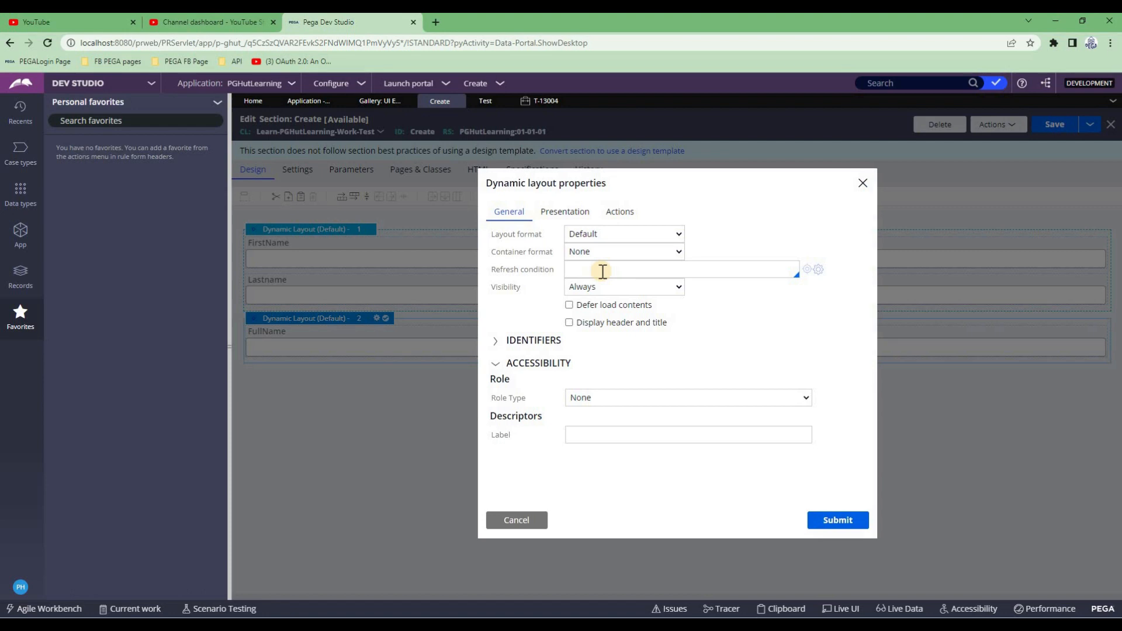
left_click(602, 269)
Enter the refresh condition .FirstName !="" || .Lastname!="" using autocomplete
type(".for")
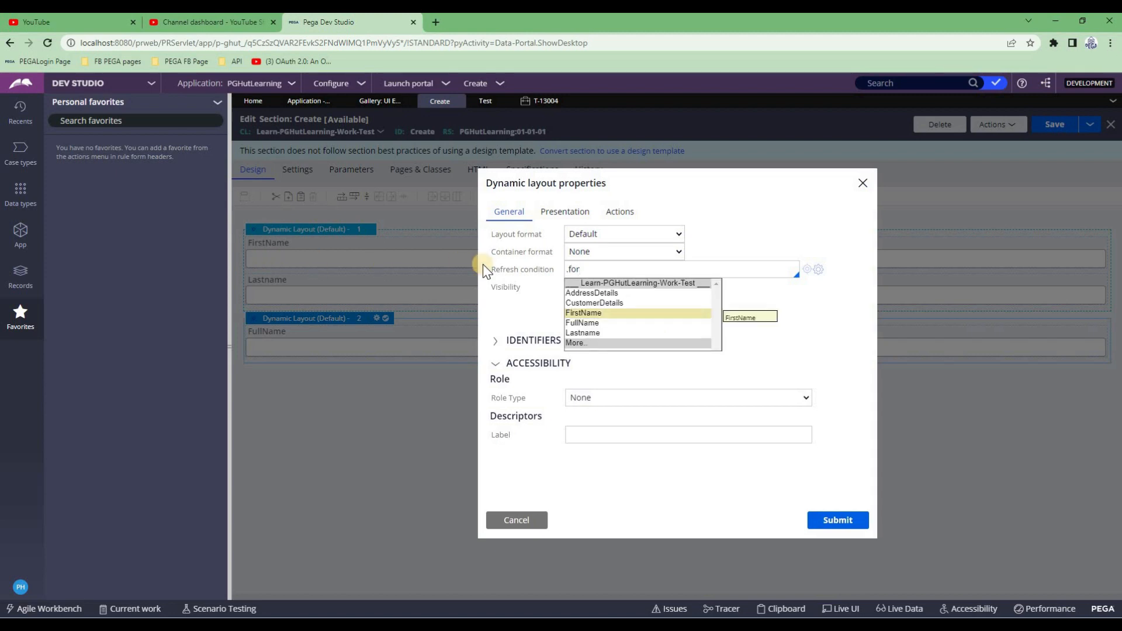
key("Down")
key("Up")
key("Return")
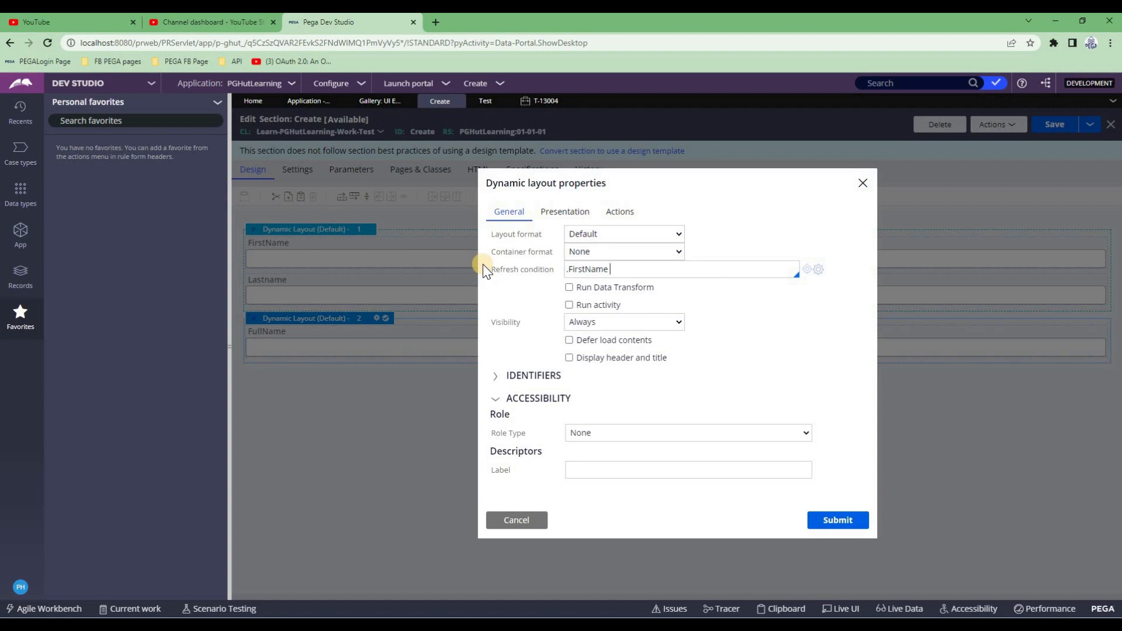
type("!=\"\" |")
type("| .lst")
key("Down")
key("Up")
key("Return")
Enable Run Data Transform with SetFullName and open its creation form
left_click(570, 288)
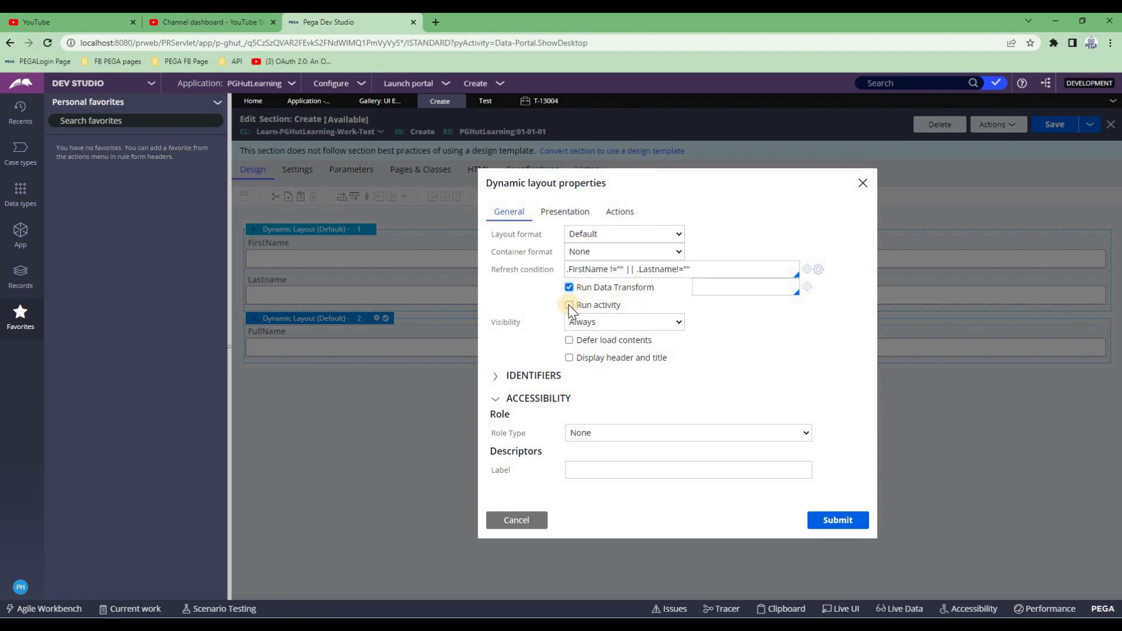
left_click(713, 290)
type("SetFullName")
left_click(807, 288)
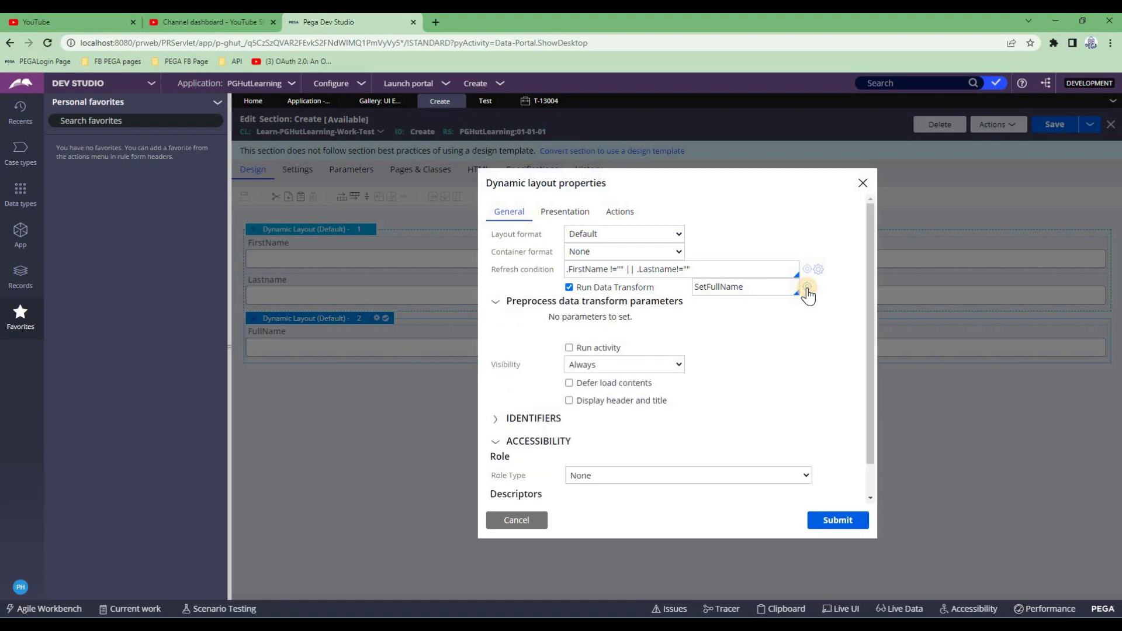
left_click(808, 288)
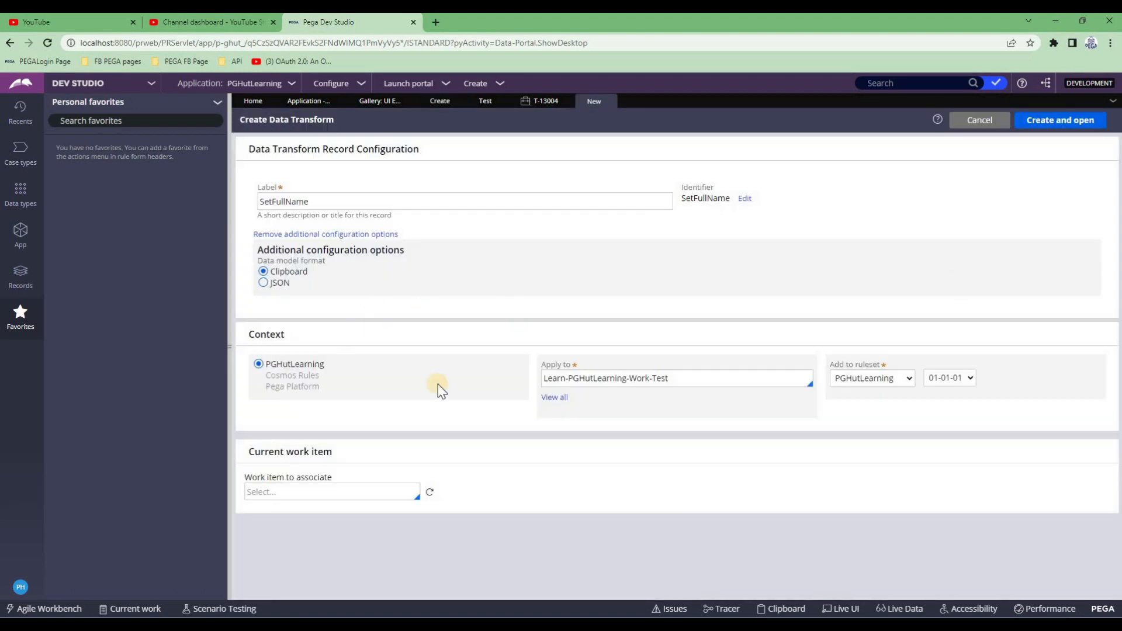
Create the SetFullName data transform and set its target property to .FullName
left_click(1051, 123)
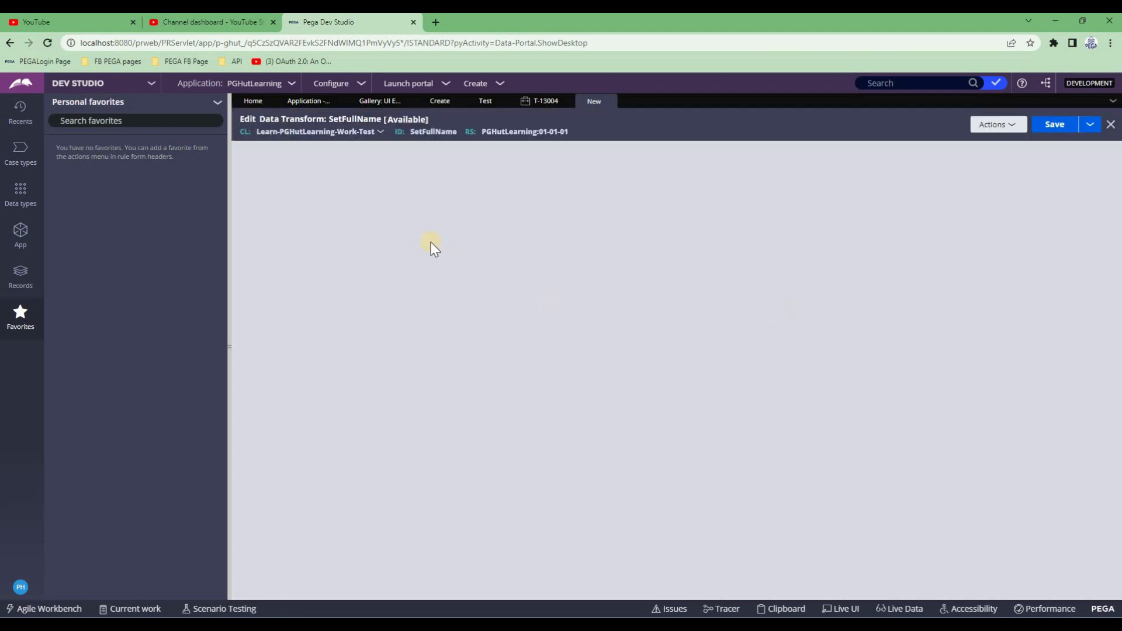
left_click(471, 209)
type(".FullName")
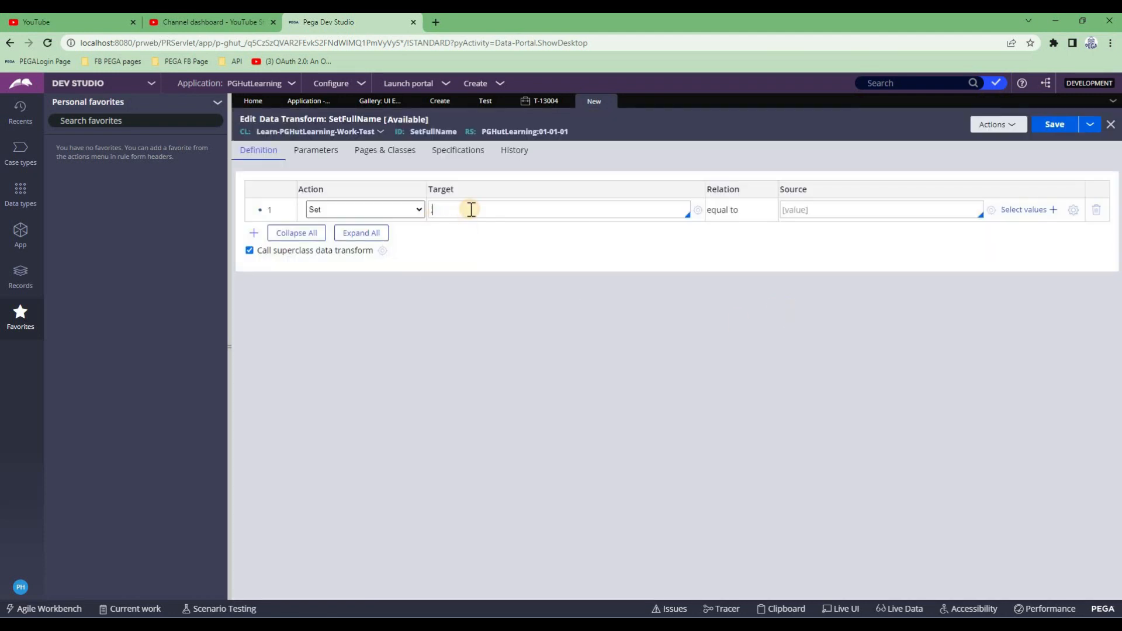
key("Return")
key("Tab")
Set the source to .FirstName+ " "+ .Lastname, save the transform, and return to layout properties
type(".")
key("Down")
key("Down")
key("Down")
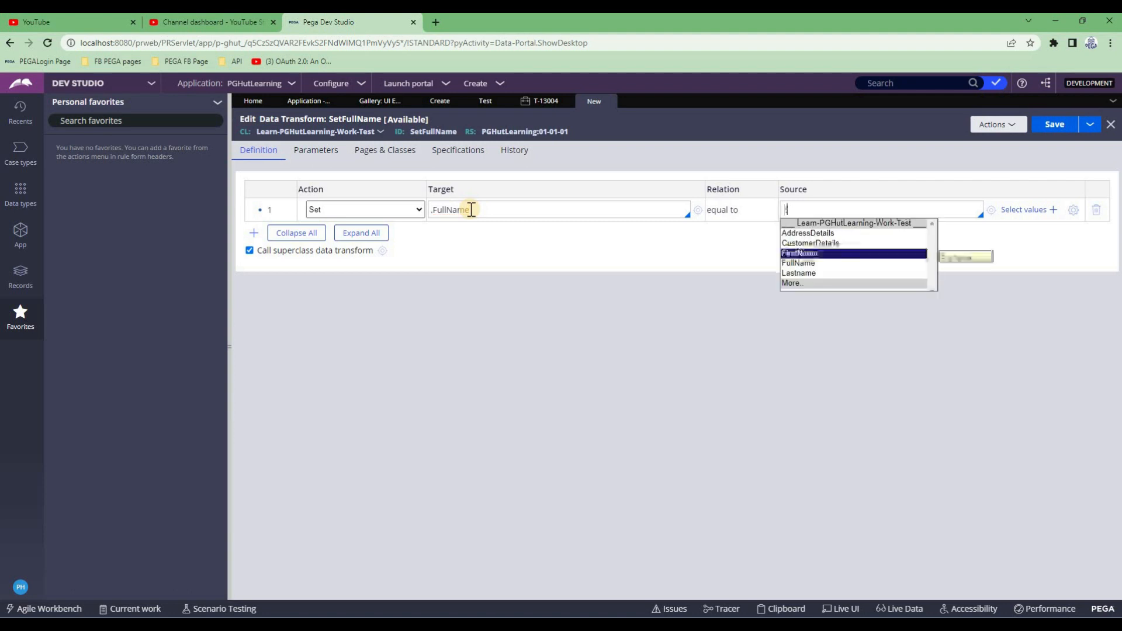
key("Return")
type("++.last")
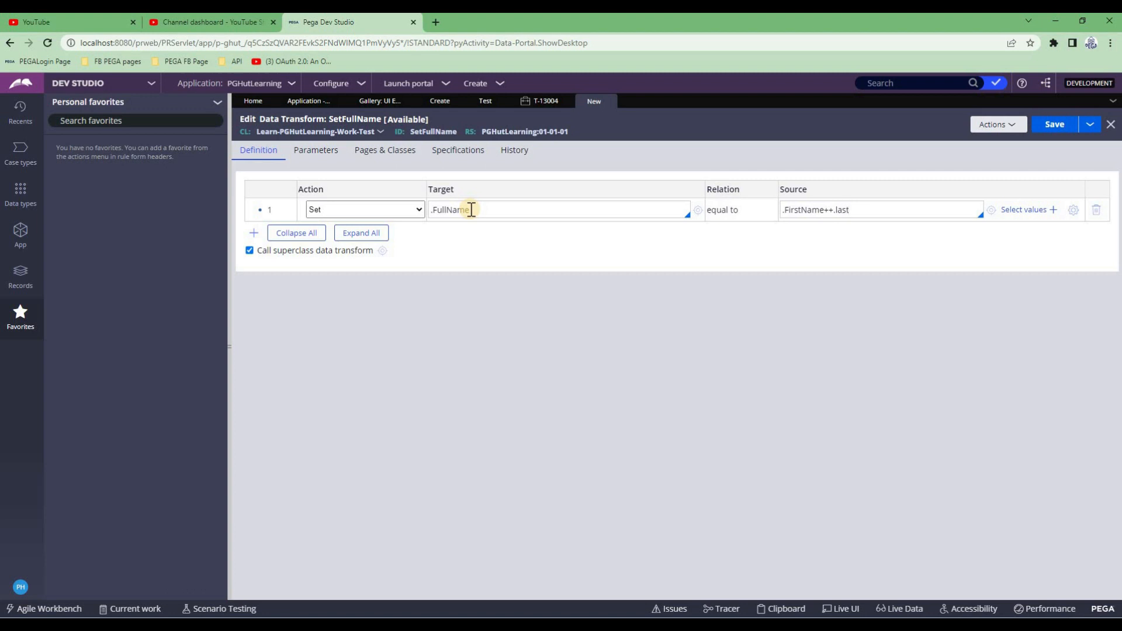
key("Left")
key("Left")
key("Left")
key("Return")
left_click(826, 209)
type("\"\"")
key("Left")
left_click(1052, 124)
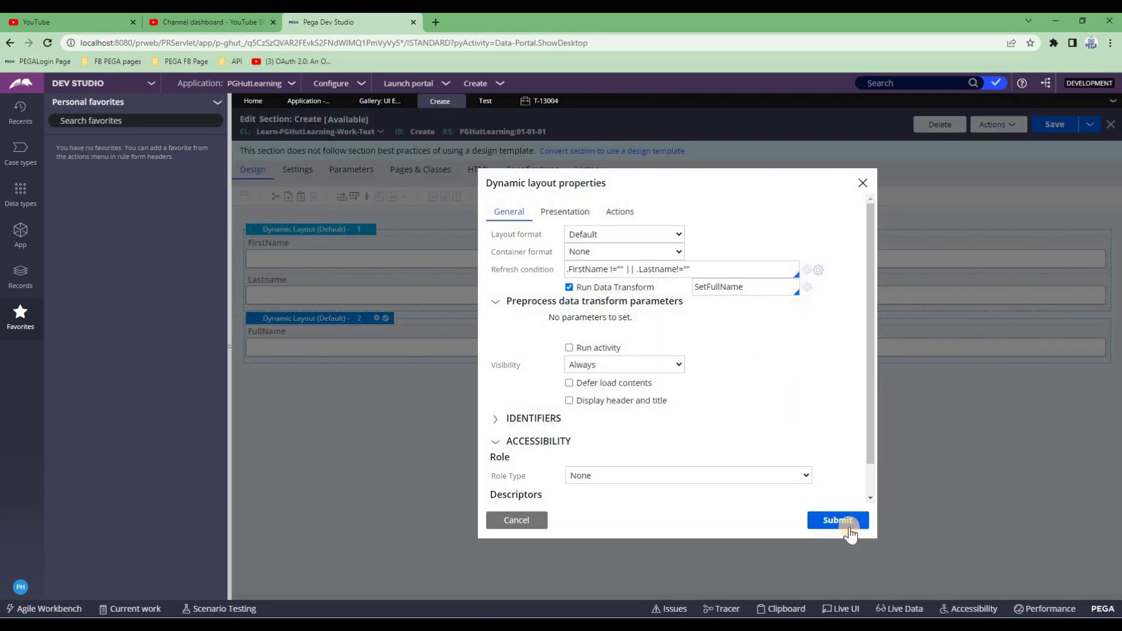
left_click(848, 522)
Save the section, then review layout 1's refresh condition and SetFullName transform
left_click(1055, 124)
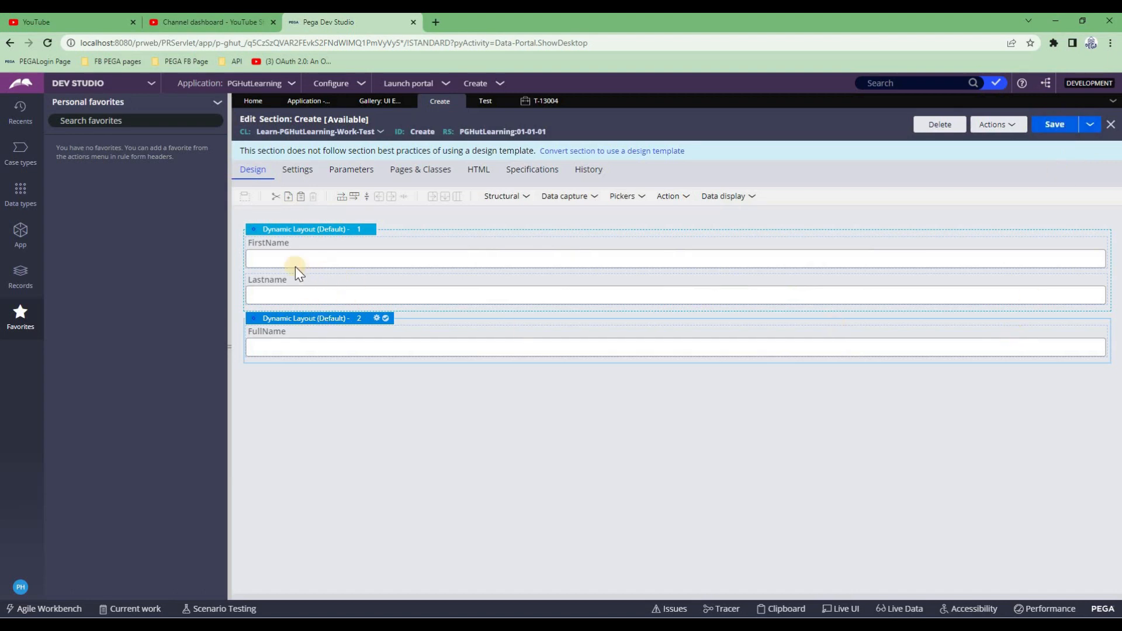
double_click(283, 321)
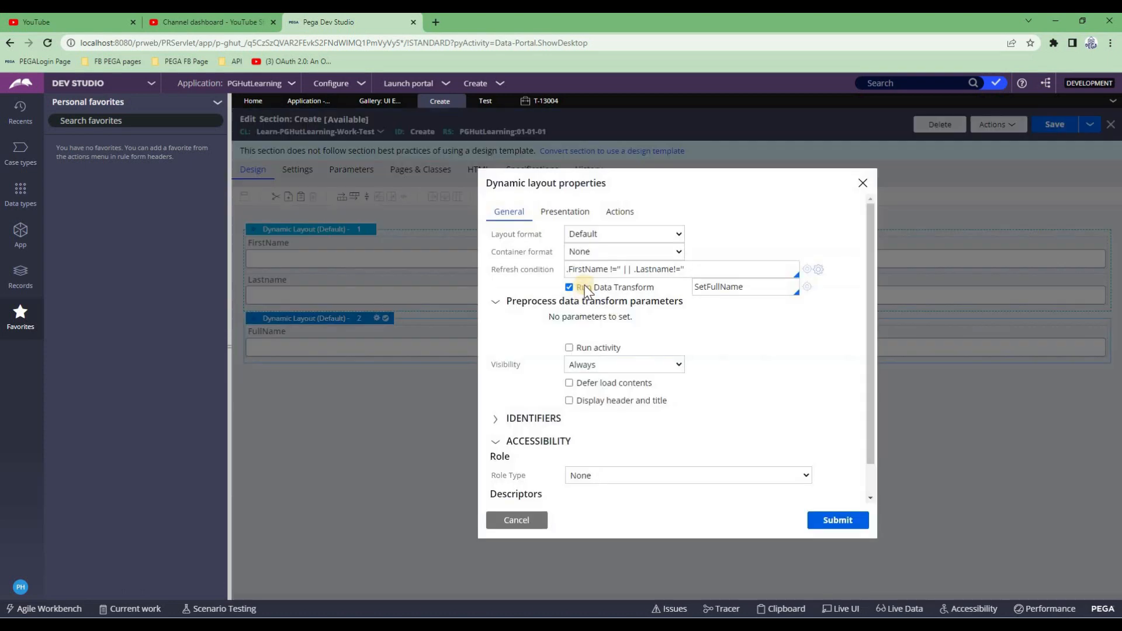
double_click(599, 270)
double_click(731, 287)
left_click(1019, 271)
left_click(1052, 124)
Refresh case T-13004 and open its Create step form
left_click(530, 100)
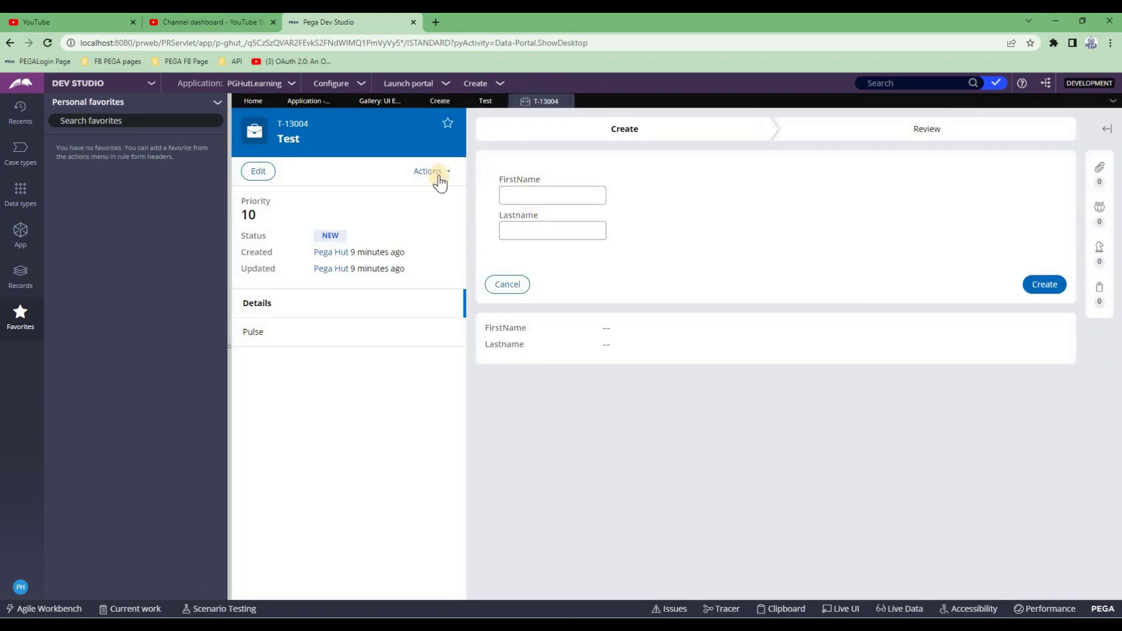
left_click(431, 171)
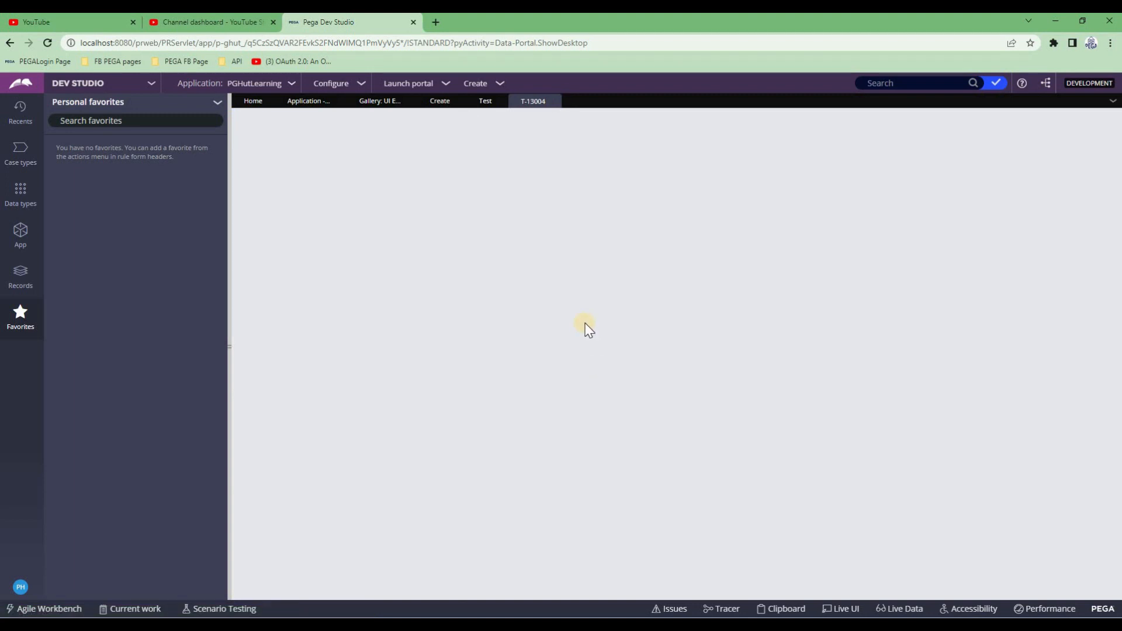
left_click(430, 171)
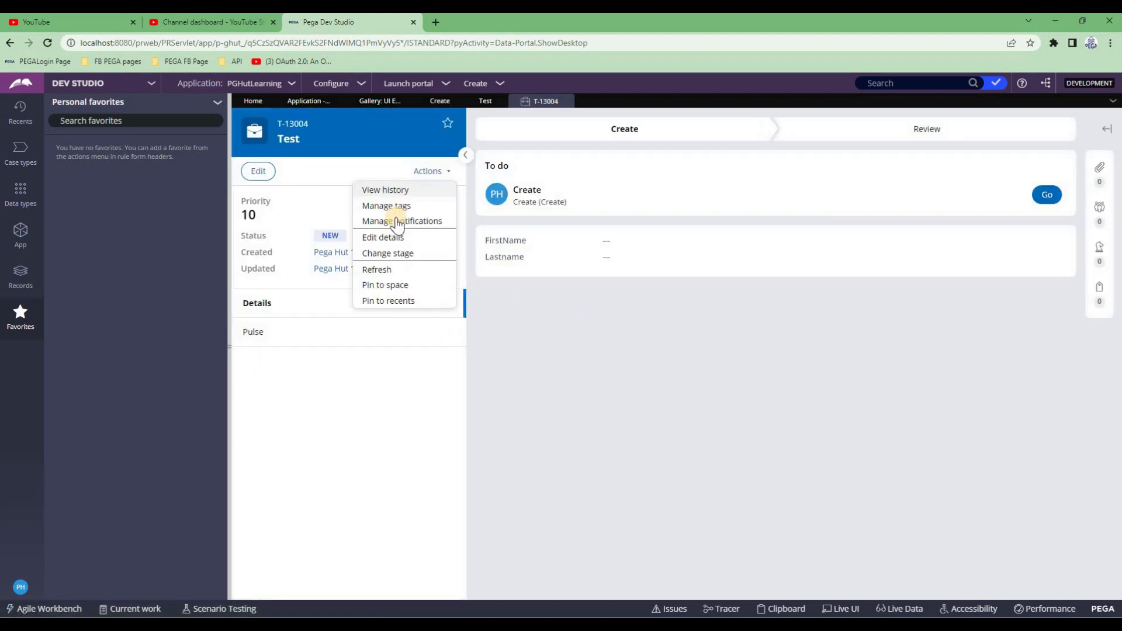
left_click(385, 270)
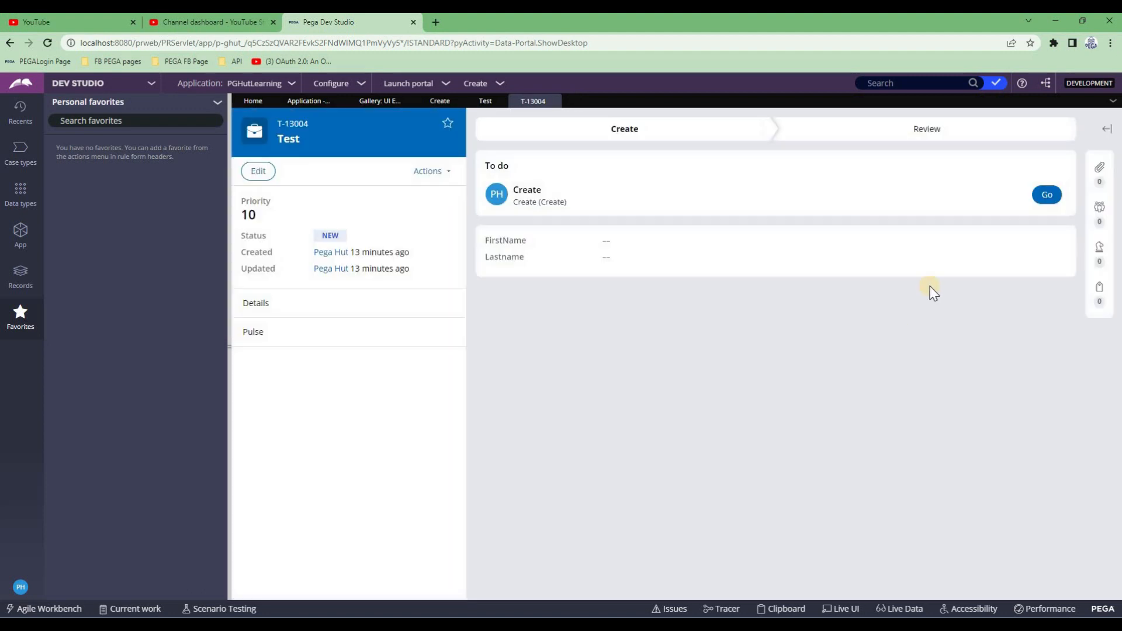
left_click(1046, 194)
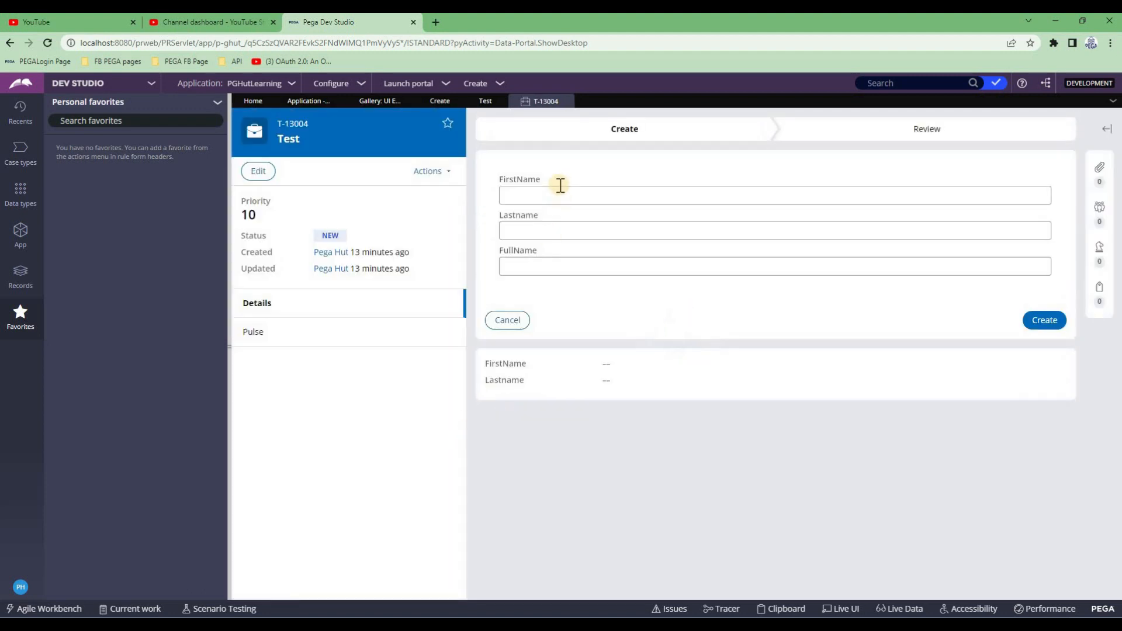
Enter a first and last name and watch FullName fill in
left_click(550, 197)
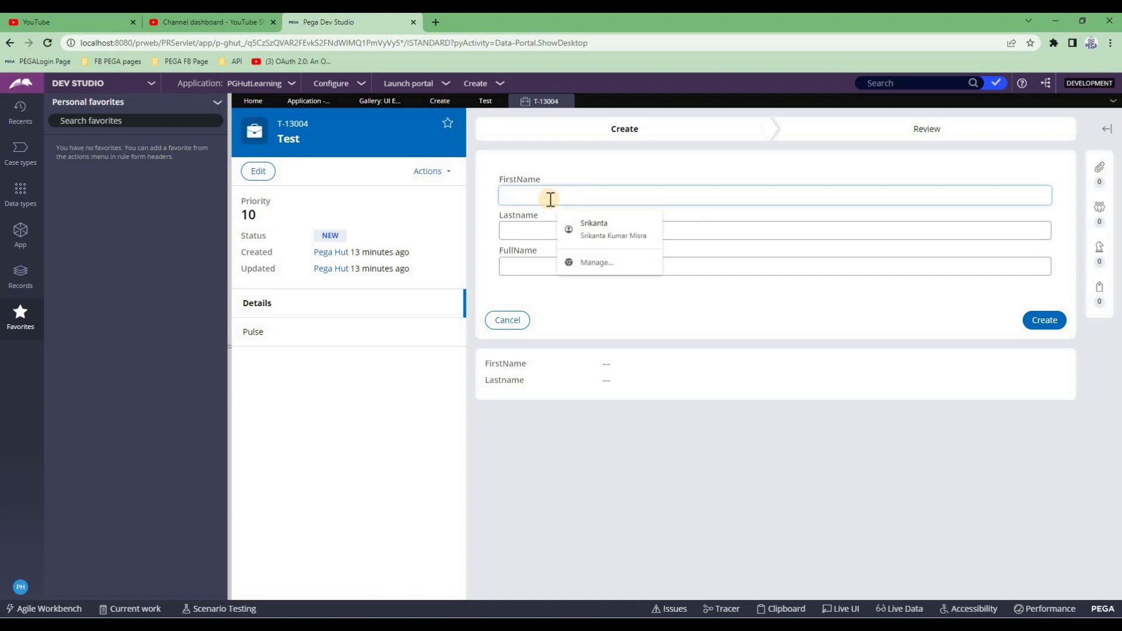
key("Tab")
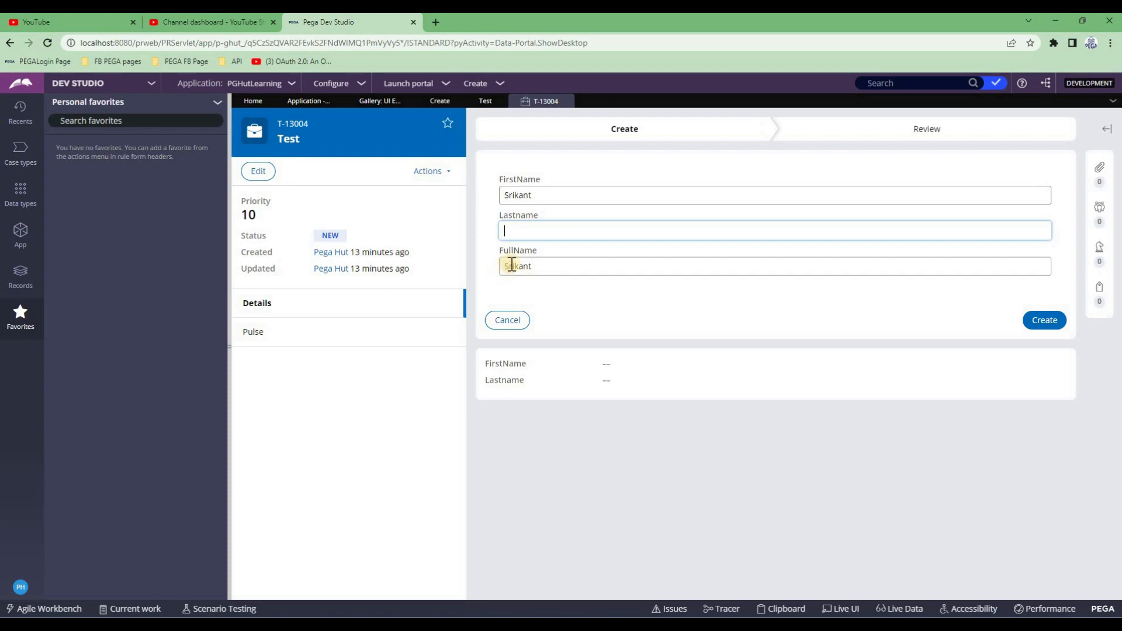
left_click(520, 231)
left_click(514, 272)
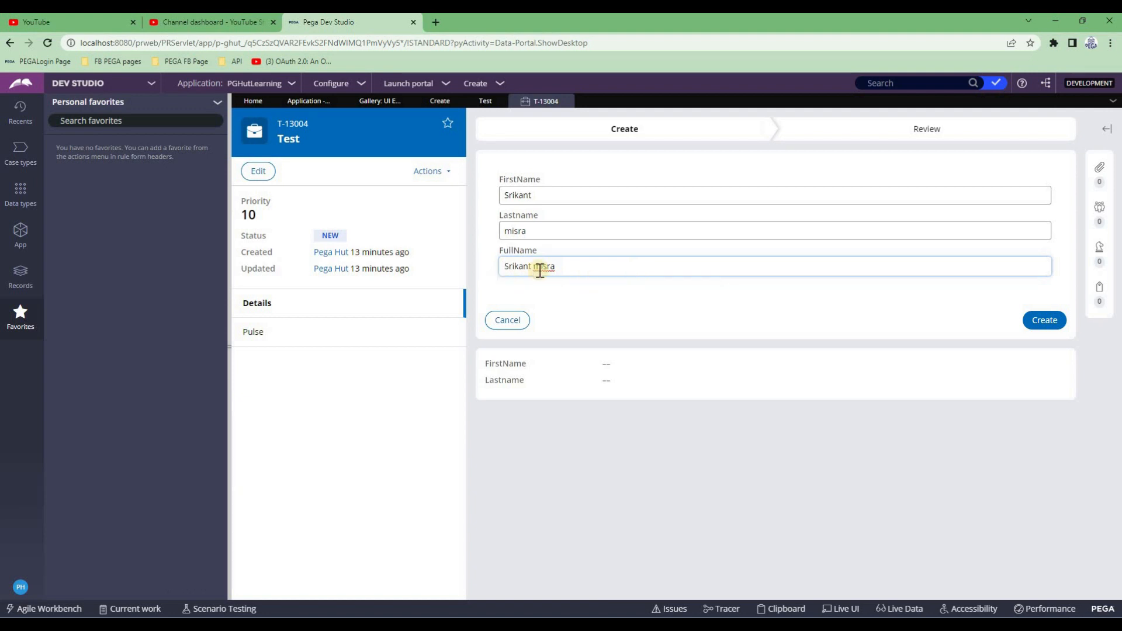
Clear both the first name and last name fields
left_click(518, 231)
double_click(533, 195)
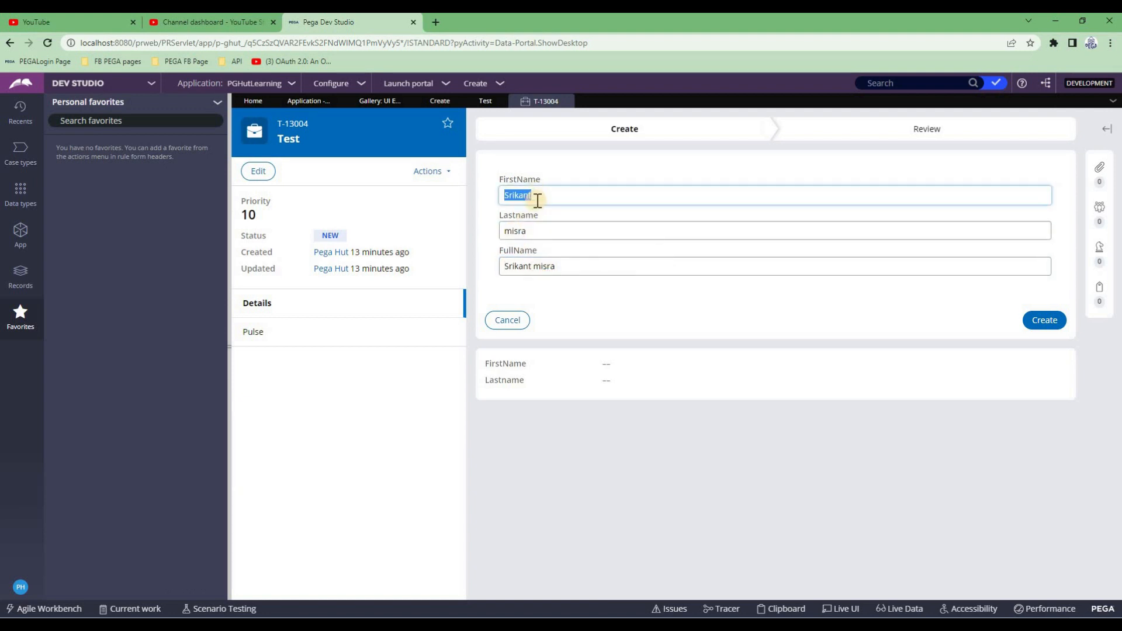
double_click(537, 229)
key("BackSpace")
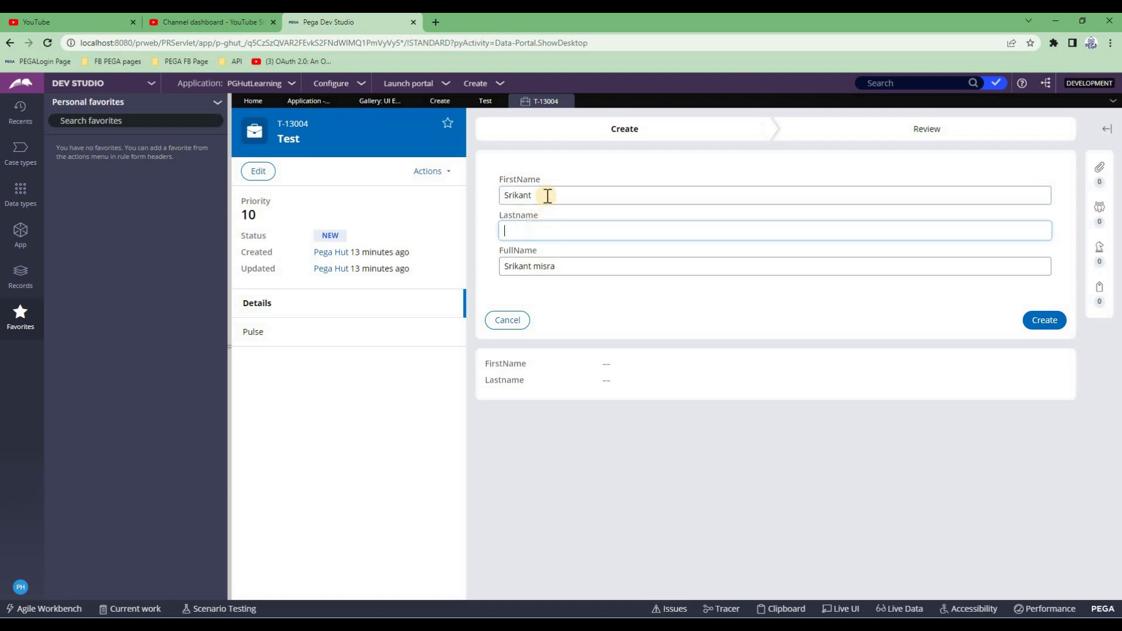
left_click(548, 194)
key("BackSpace")
key("BackSpace")
key("BackSpace")
key("BackSpace")
key("BackSpace")
key("BackSpace")
key("BackSpace")
left_click(586, 306)
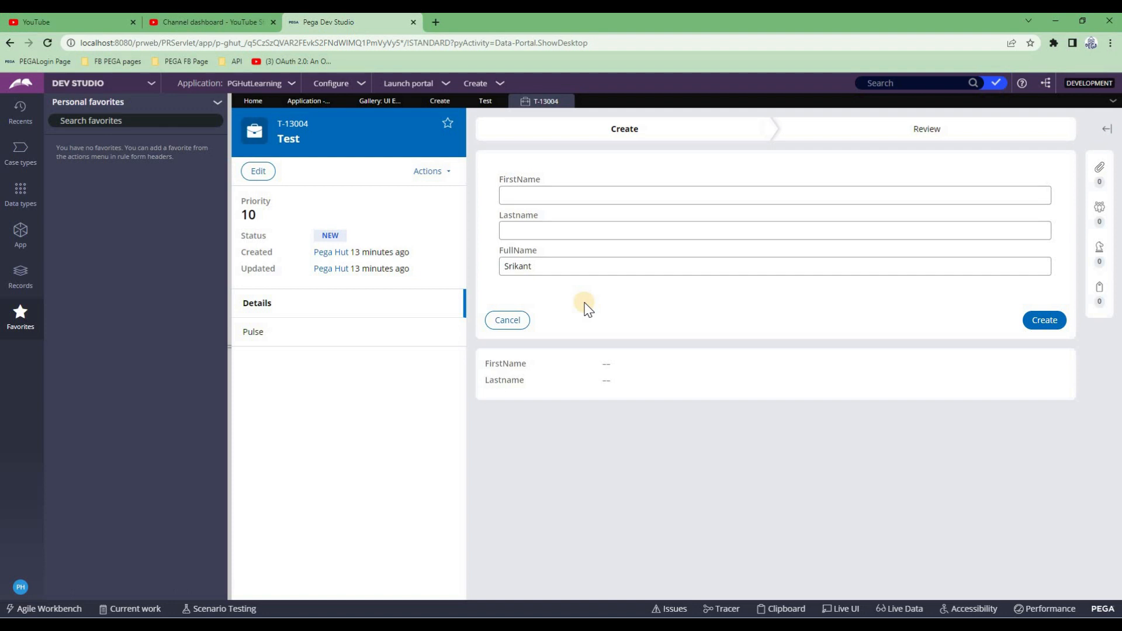
Re-enter the first and last names so FullName recalculates
left_click(529, 199)
key("Tab")
key("Tab")
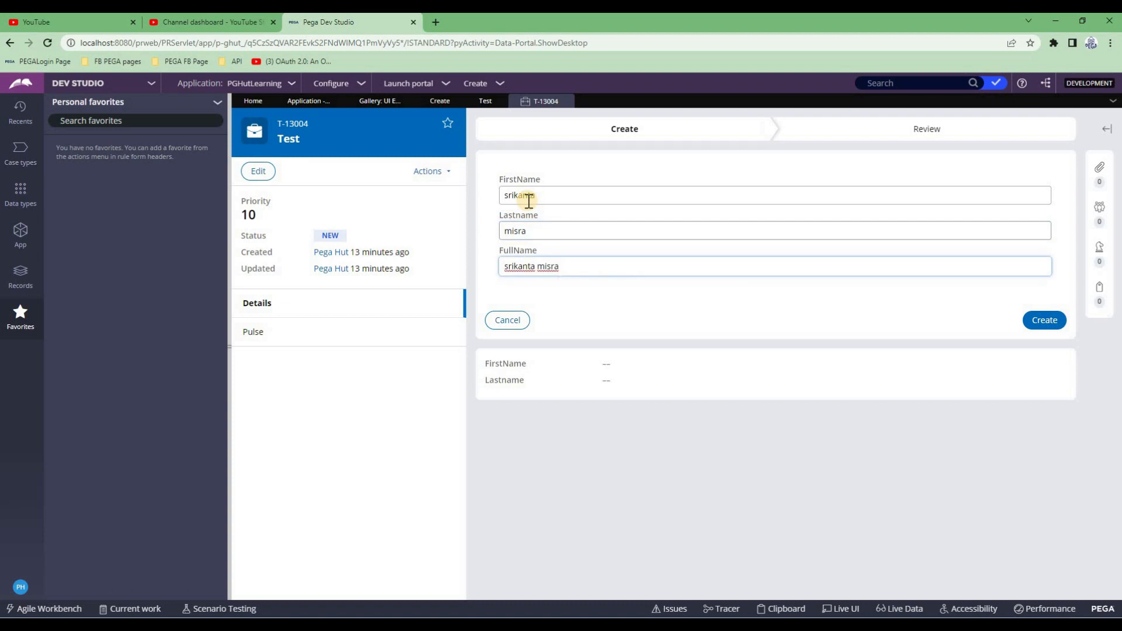
Delete both names again and check FullName still holds the surname
double_click(528, 201)
key("BackSpace")
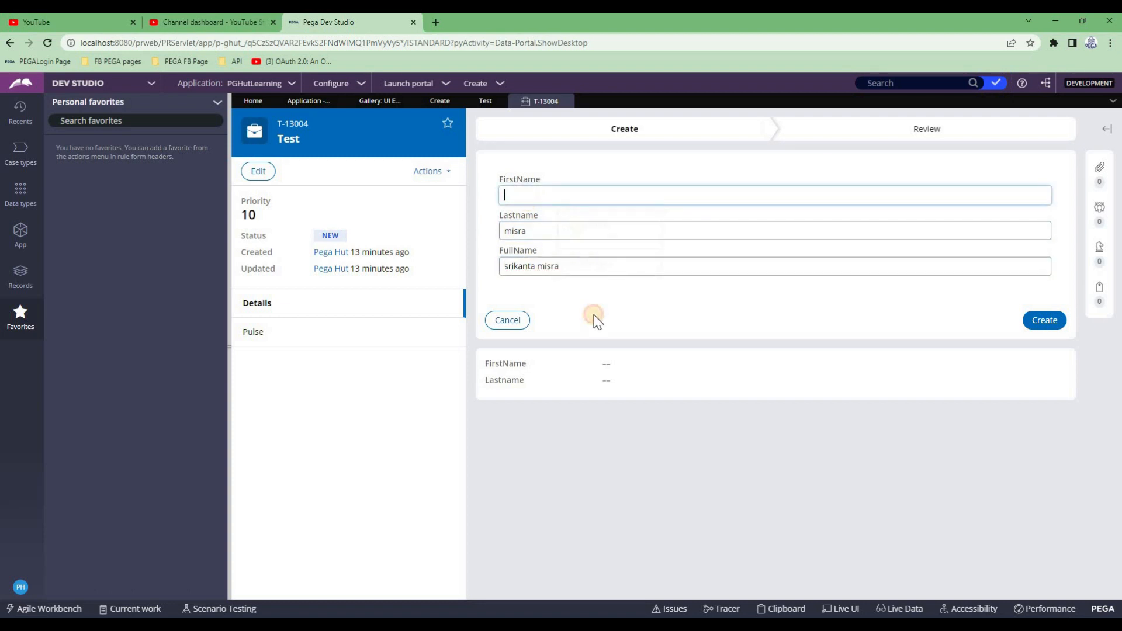
left_click(596, 320)
left_click(514, 231)
key("ctrl+a")
key("BackSpace")
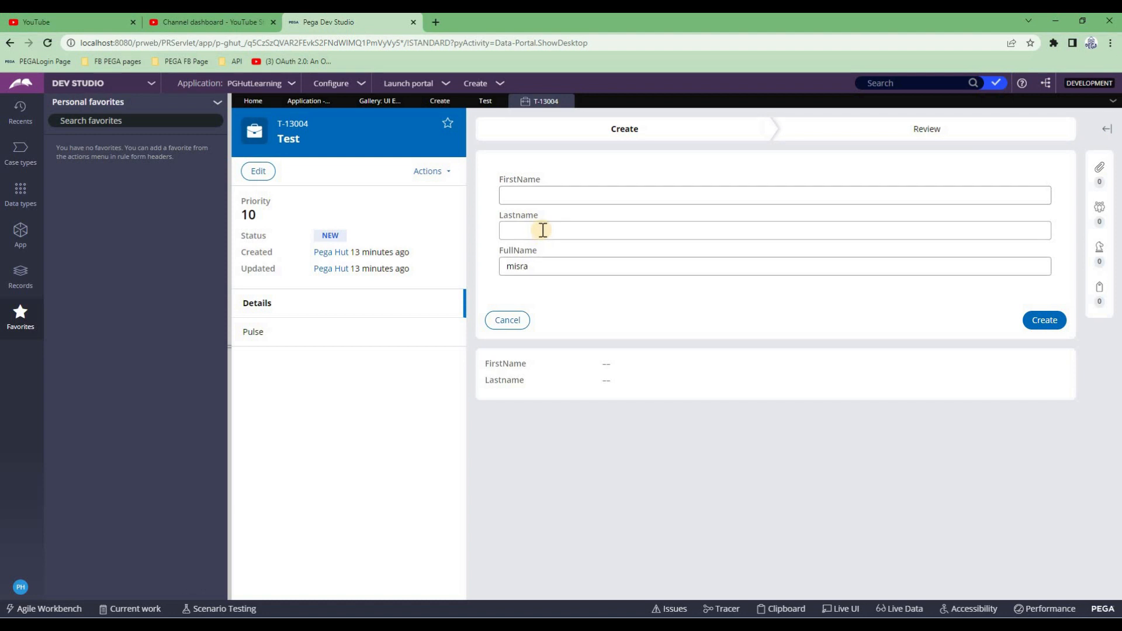
Open the second dynamic layout's properties and inspect its FirstName/Lastname refresh condition running SetFullName
left_click(484, 102)
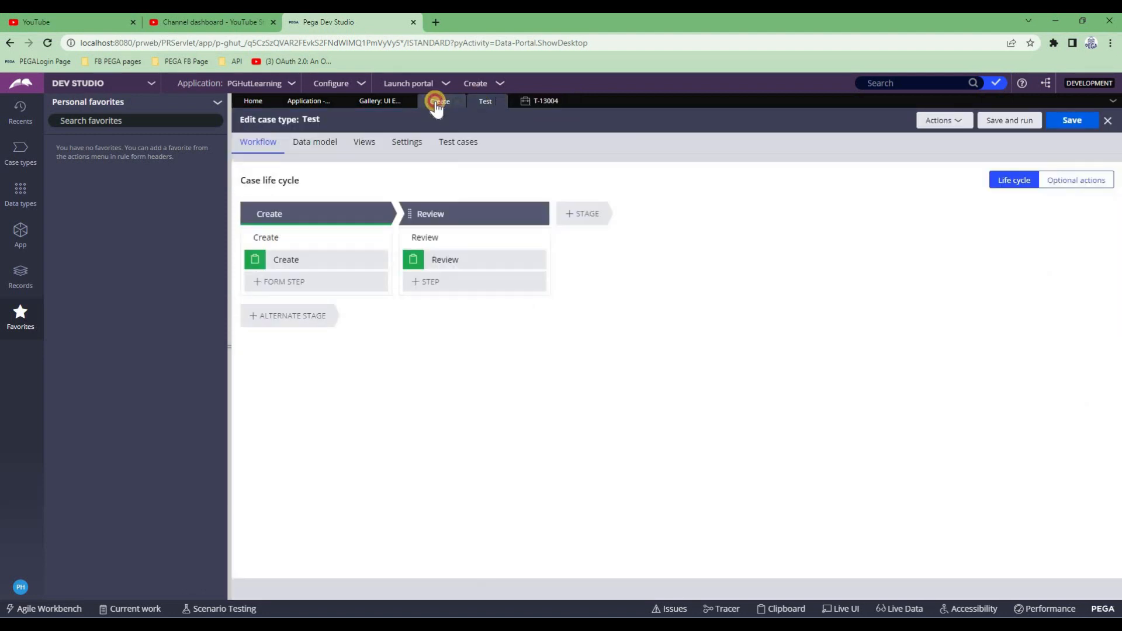
left_click(437, 103)
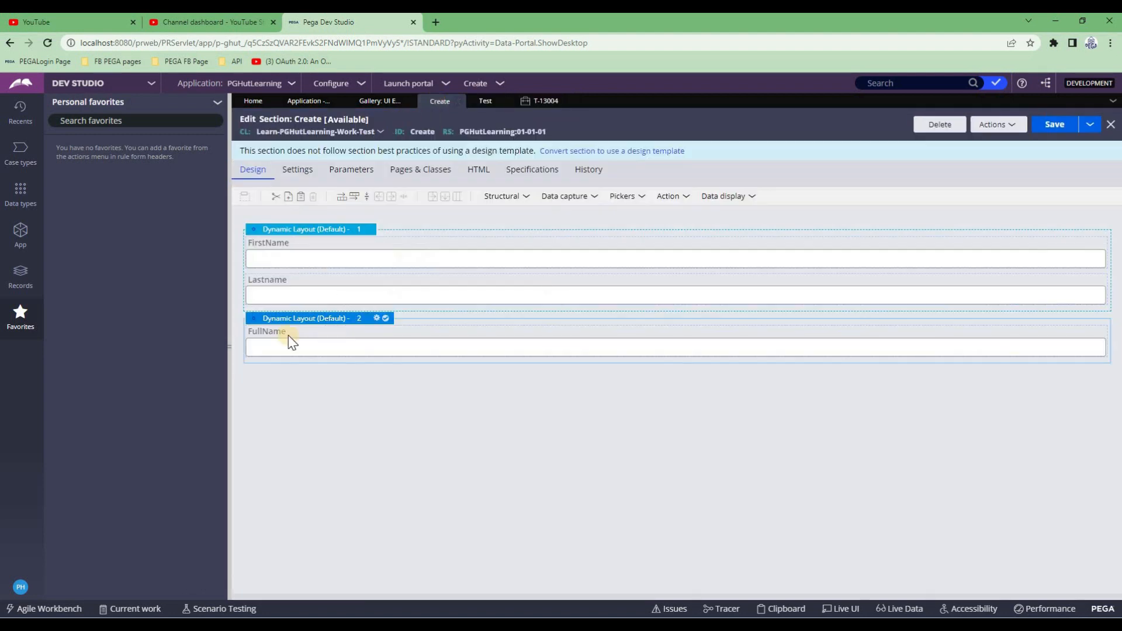
left_click(294, 319)
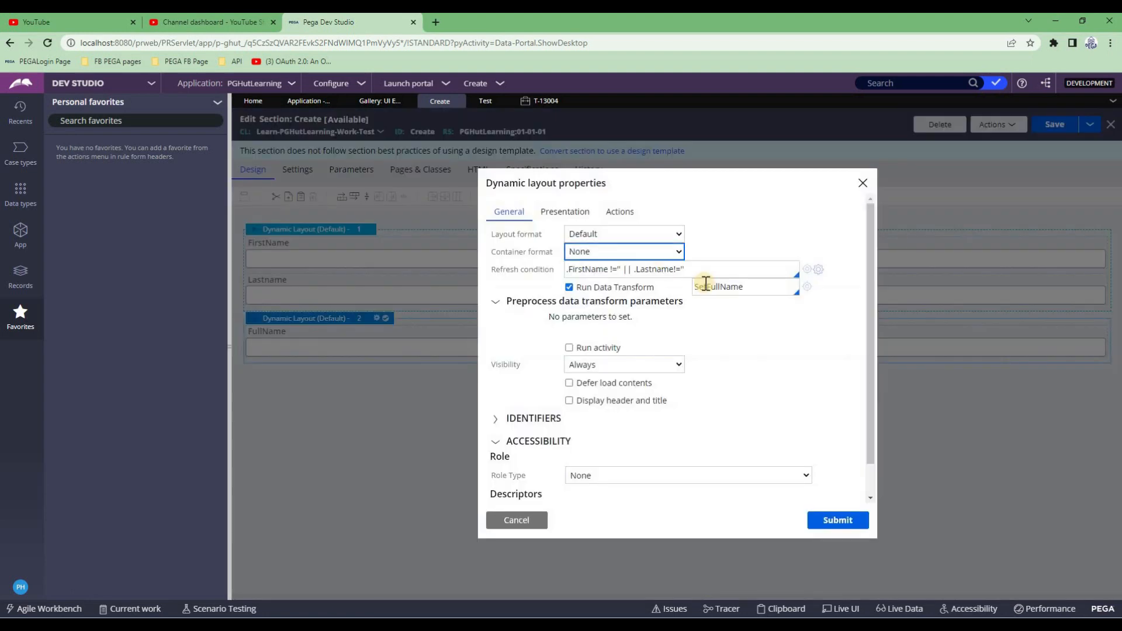
triple_click(578, 270)
left_click(578, 271)
double_click(656, 270)
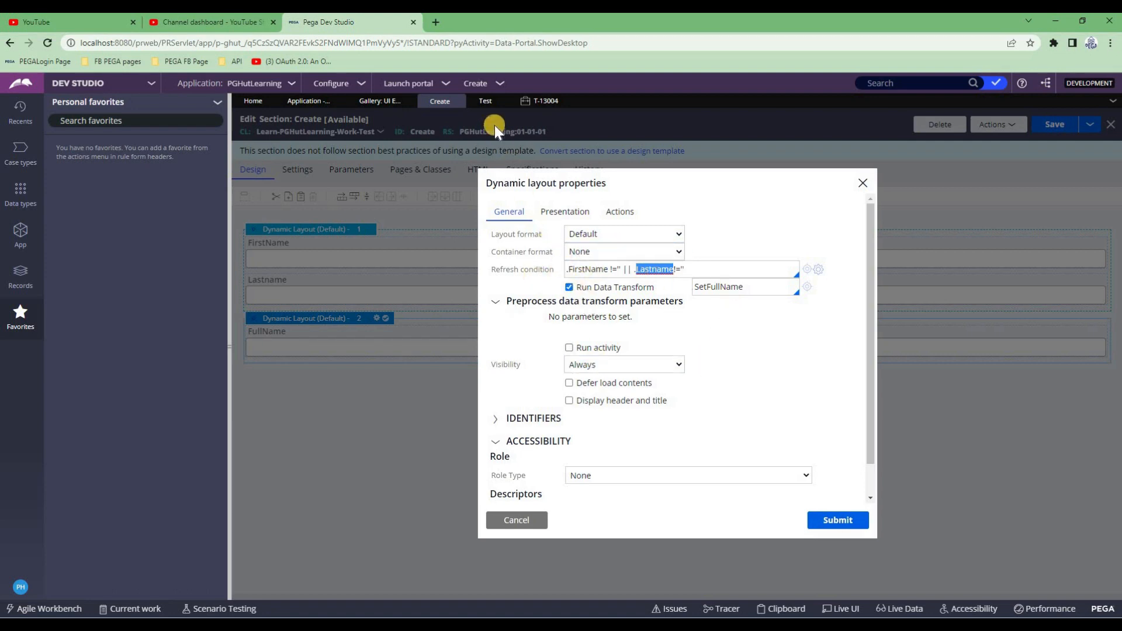
In case T-13004, enter Lastname 'abc' and FirstName 'xyz' so FullName shows 'xyz abc'
left_click(542, 104)
left_click(537, 194)
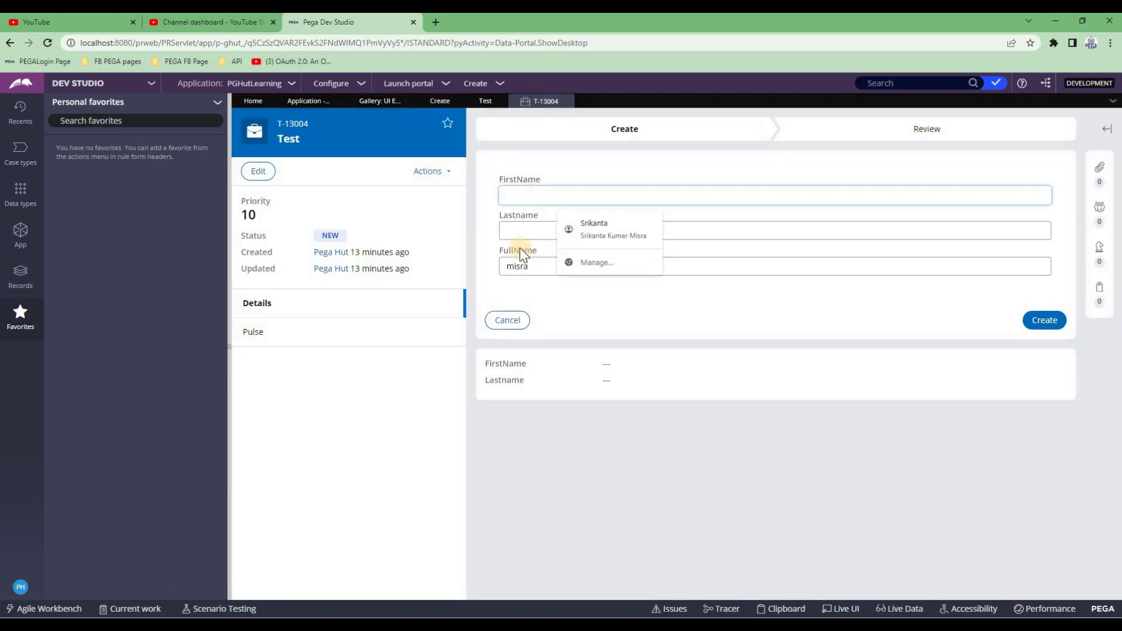
left_click(525, 229)
type("abc")
key("Tab")
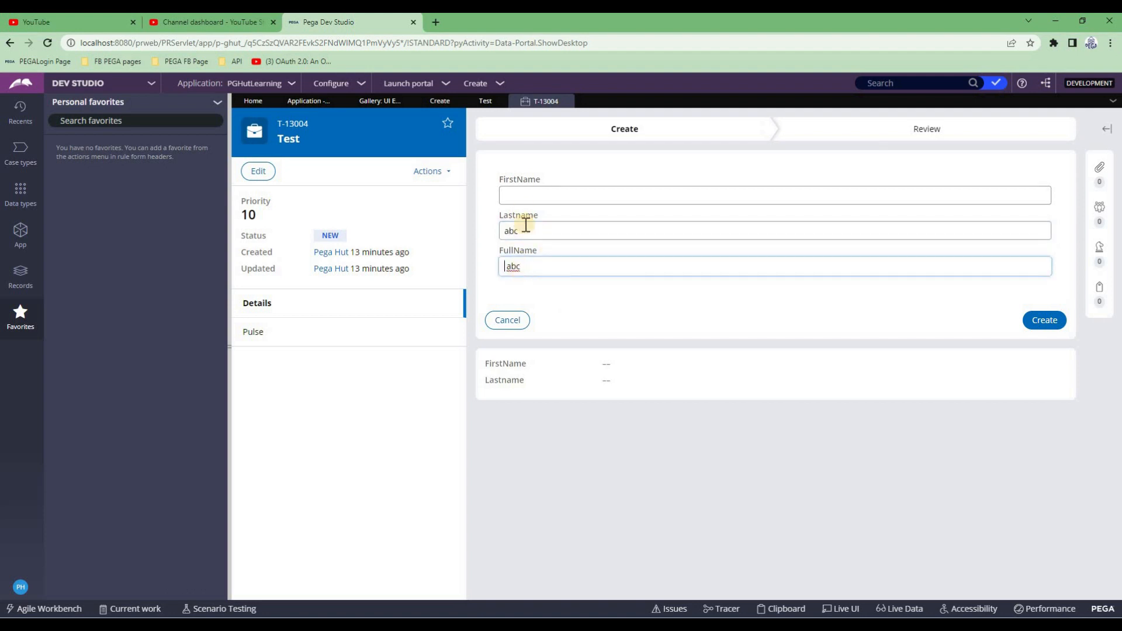
left_click(521, 198)
type("xyz")
key("Tab")
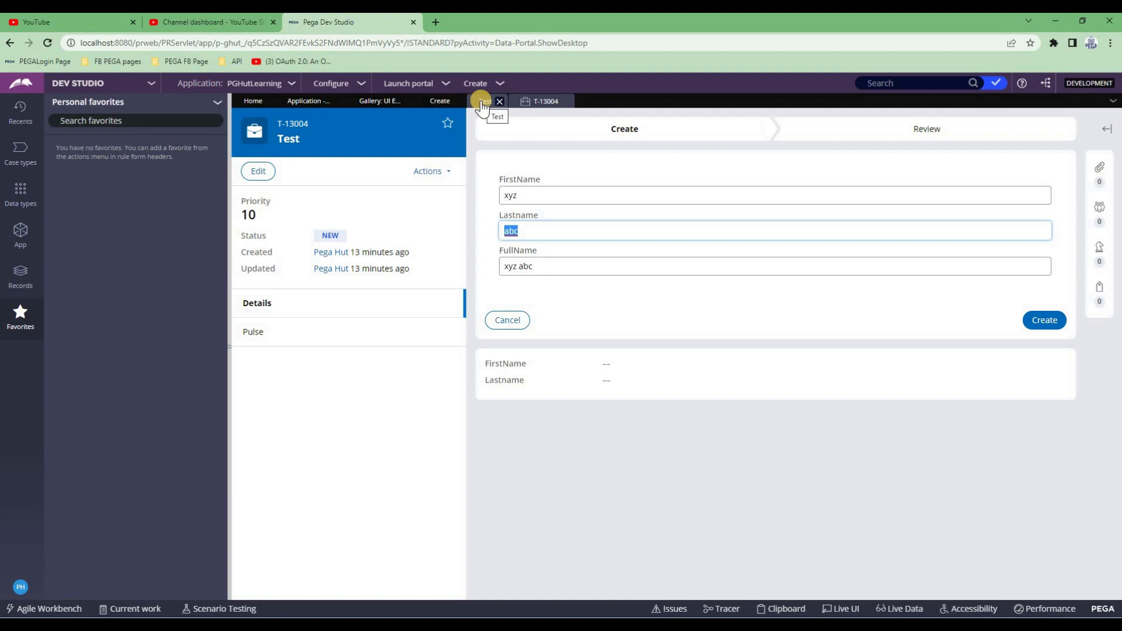
left_click(440, 101)
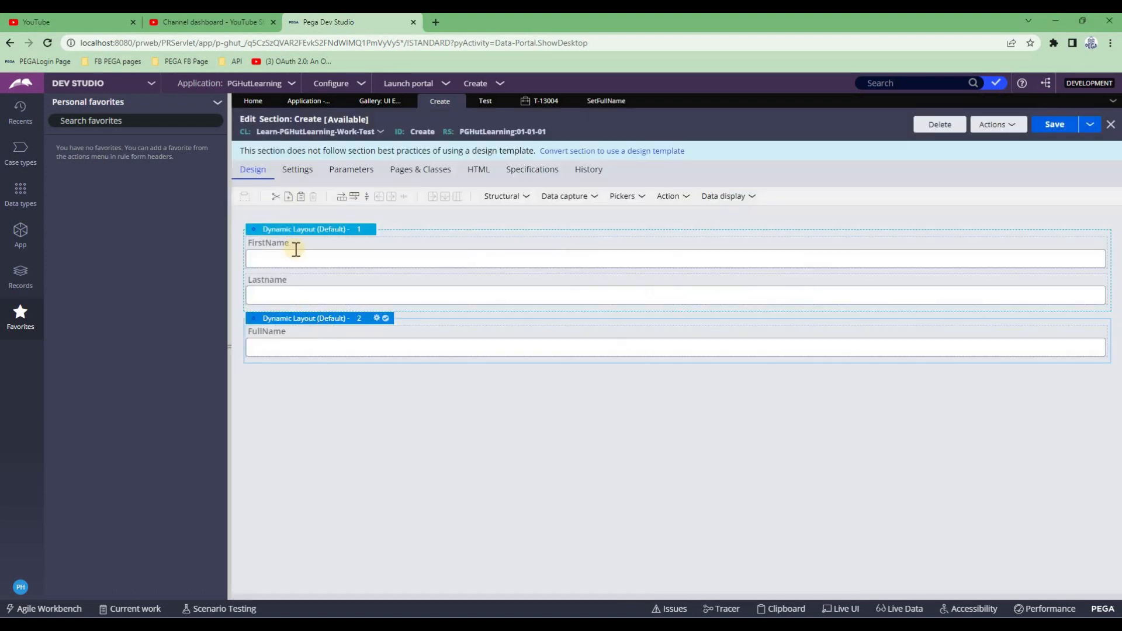
left_click(592, 107)
Open the first dynamic layout's properties, showing Always visibility and an empty refresh condition
left_click(538, 101)
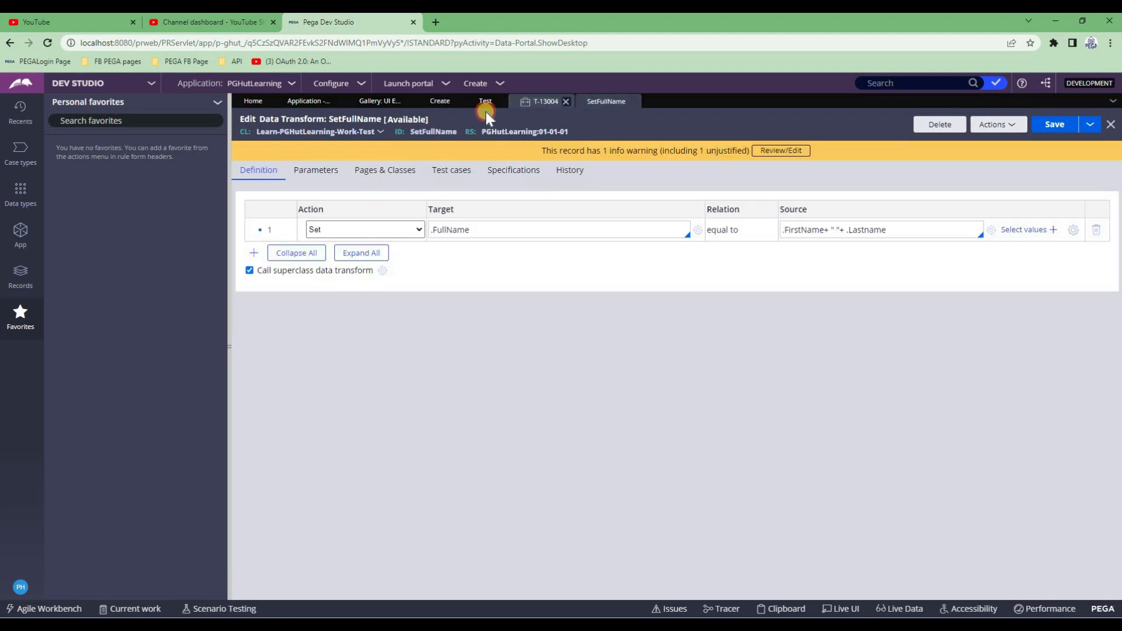
left_click(439, 101)
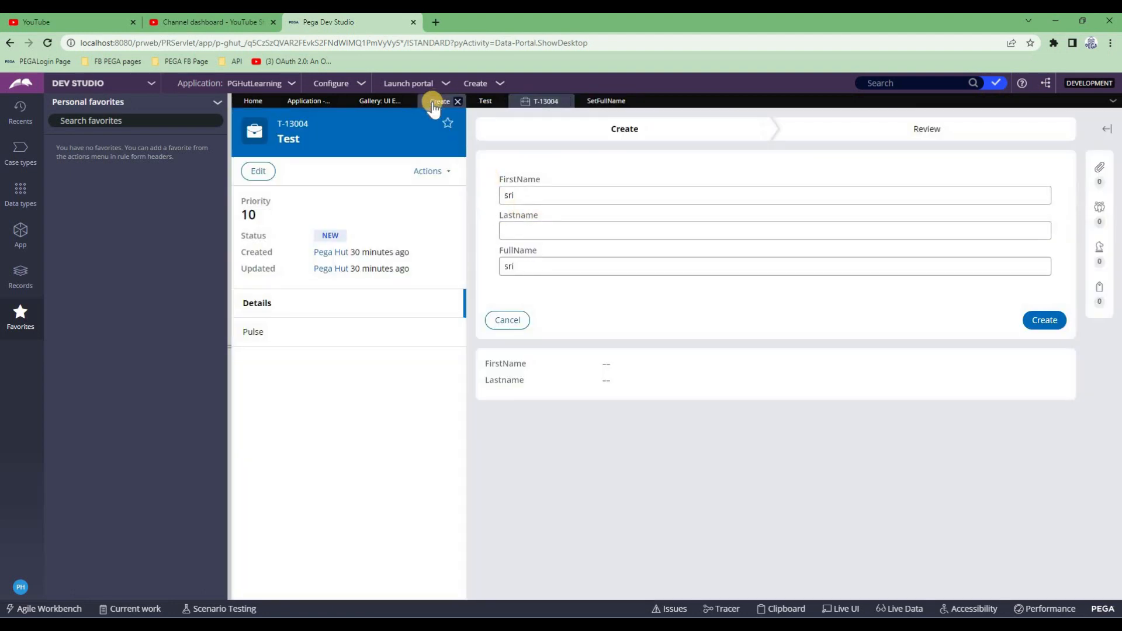
double_click(275, 230)
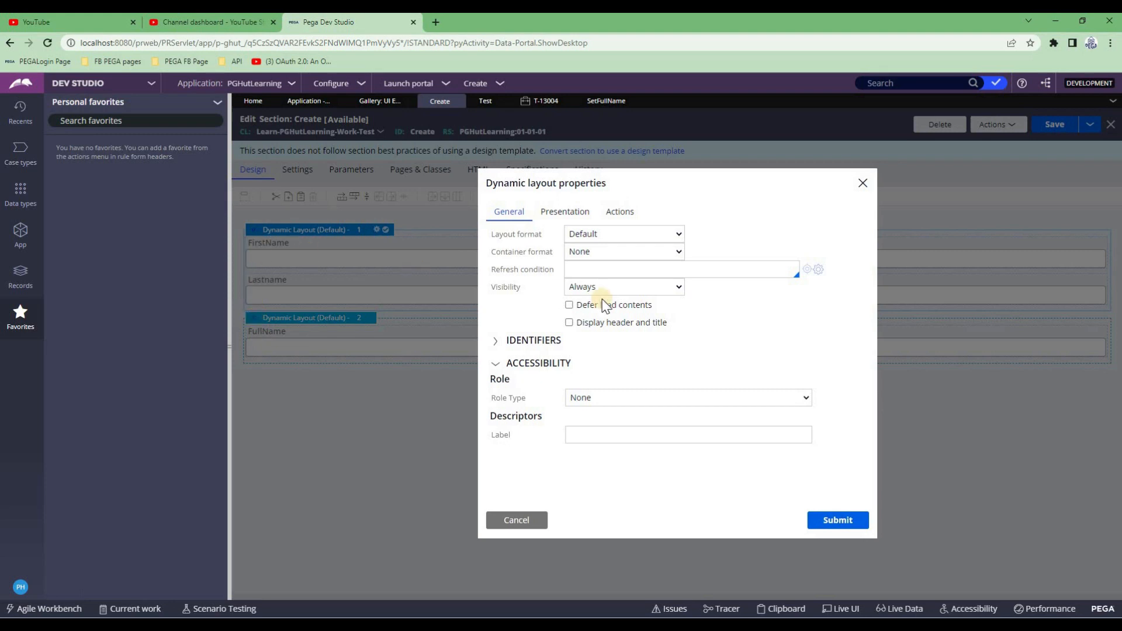
Open the second layout's properties and list its visibility options: Always, Condition (expression), Condition (when rule)
left_click(621, 214)
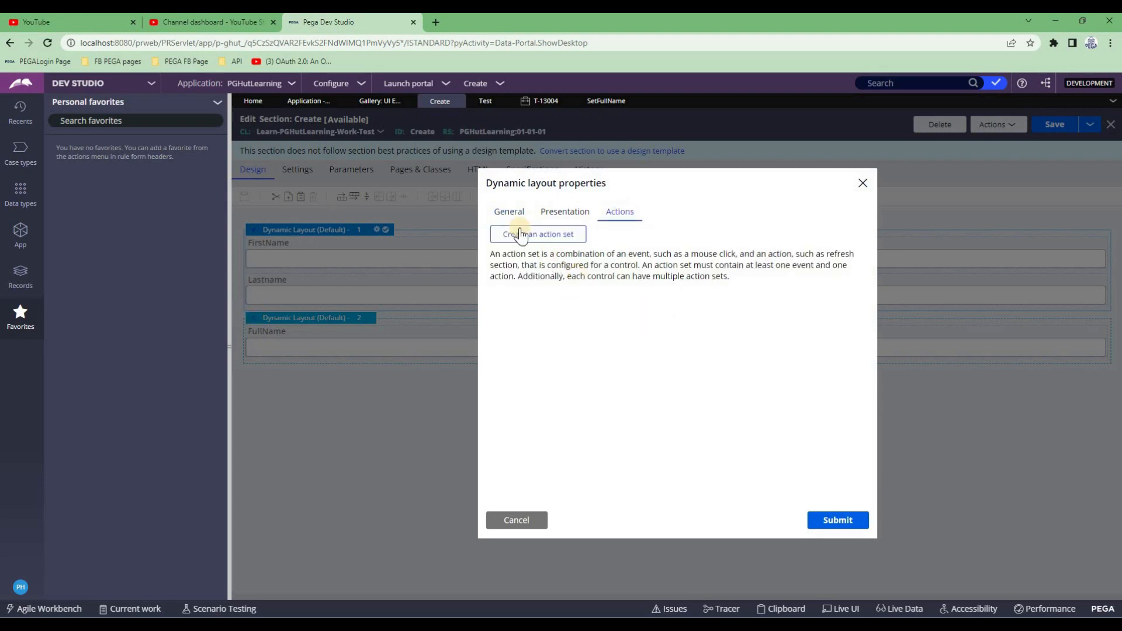
left_click(510, 218)
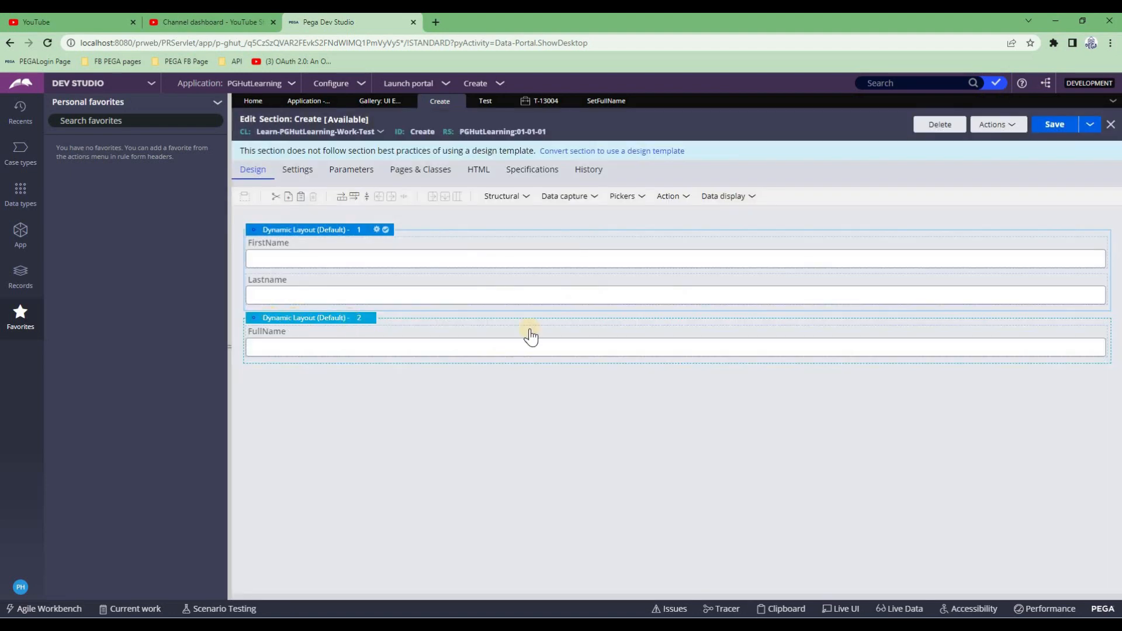
left_click(529, 332)
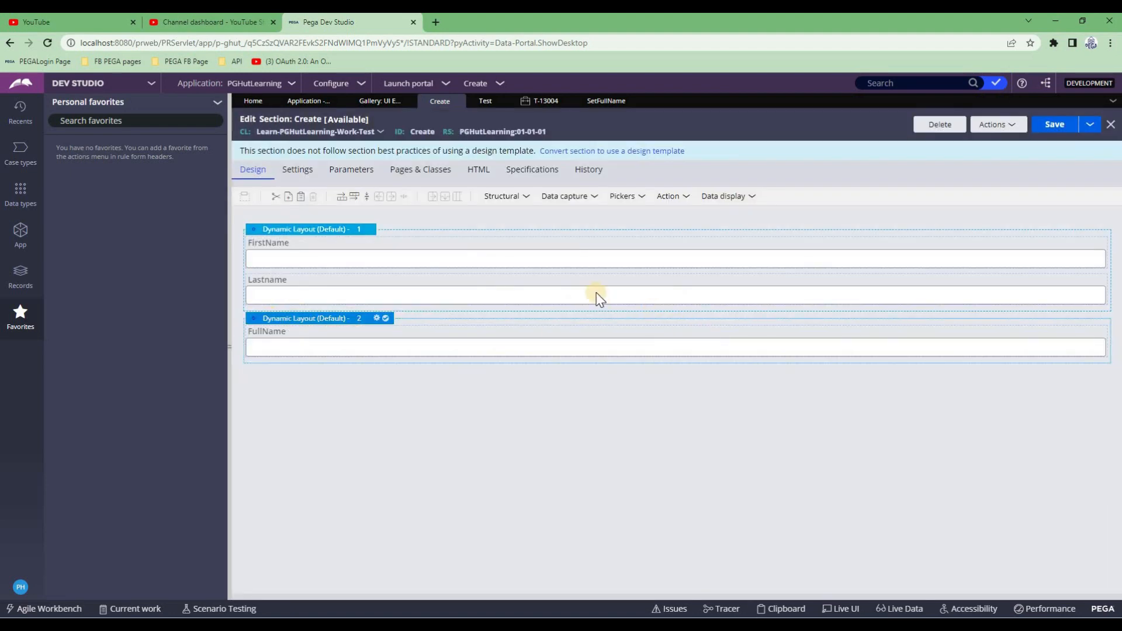
double_click(721, 286)
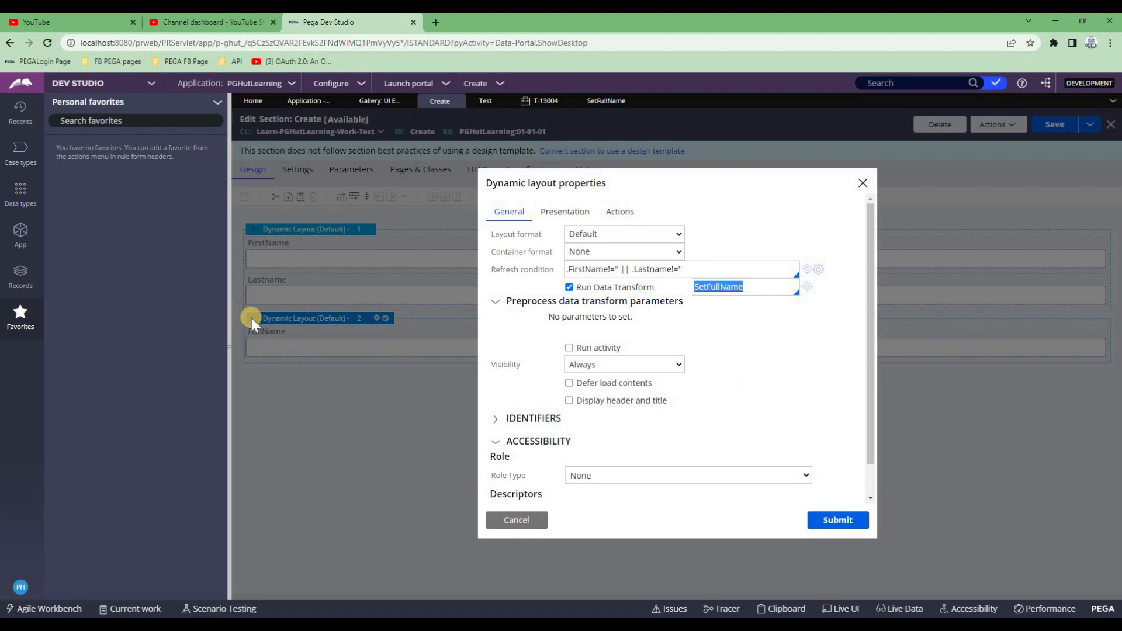
left_click(643, 364)
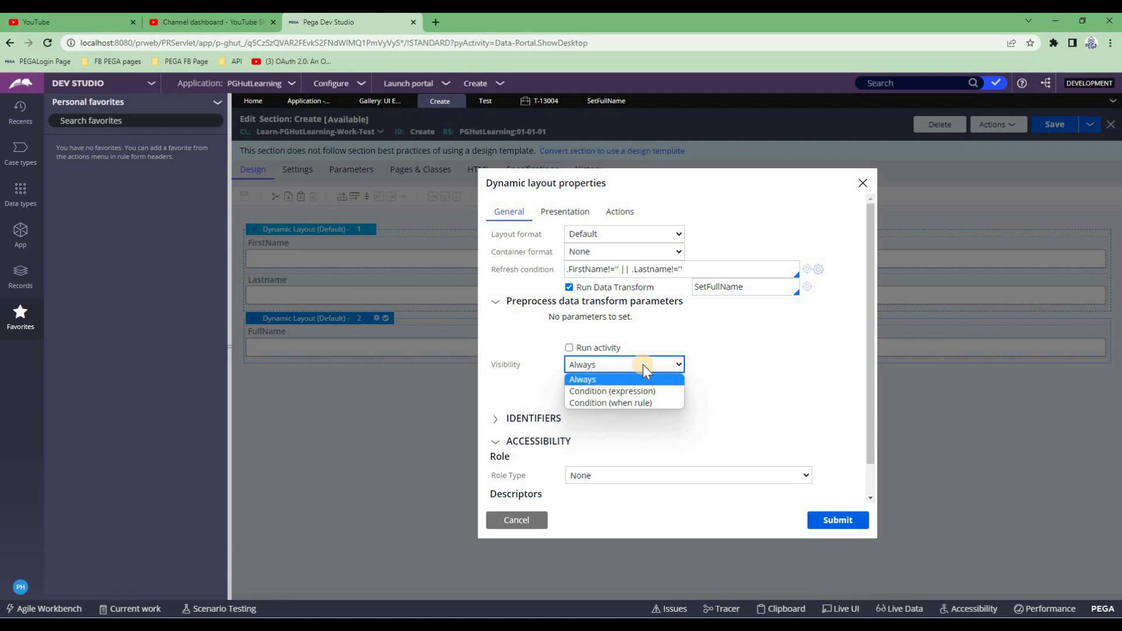
Set the FullName layout's visibility to Condition (expression) .FullName != ""
left_click(619, 393)
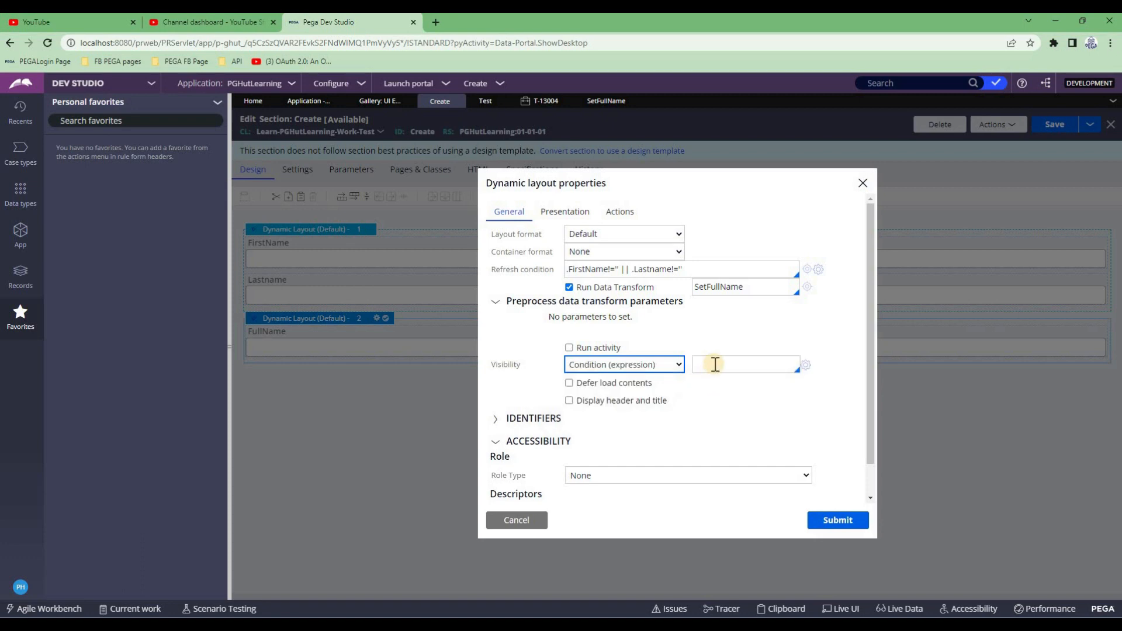
left_click(793, 364)
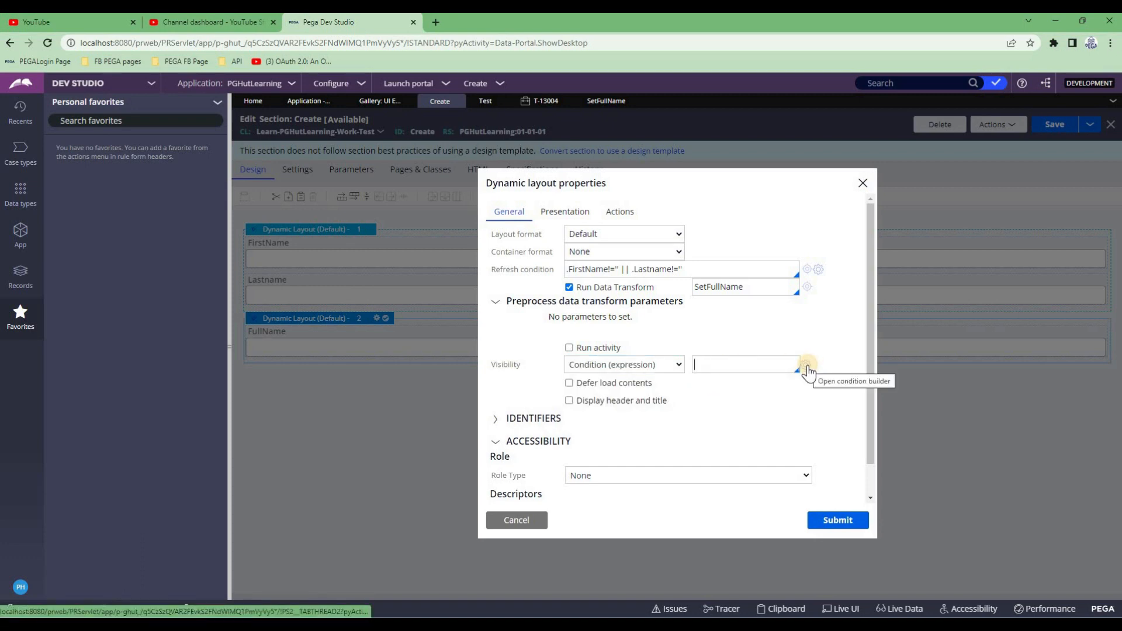
left_click(817, 367)
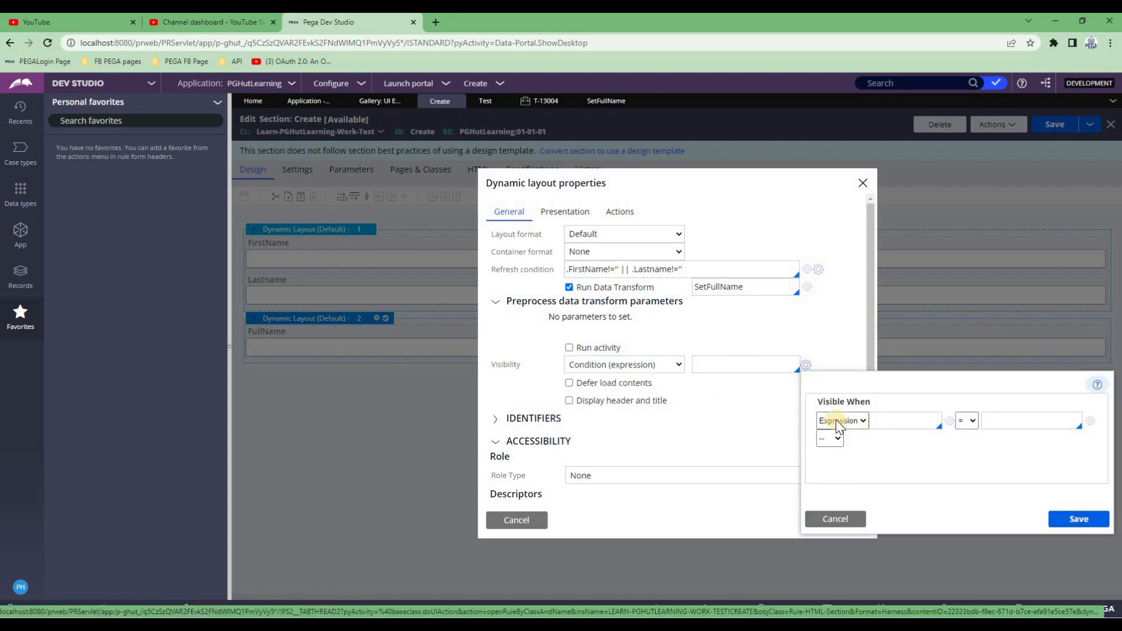
left_click(966, 422)
left_click(966, 434)
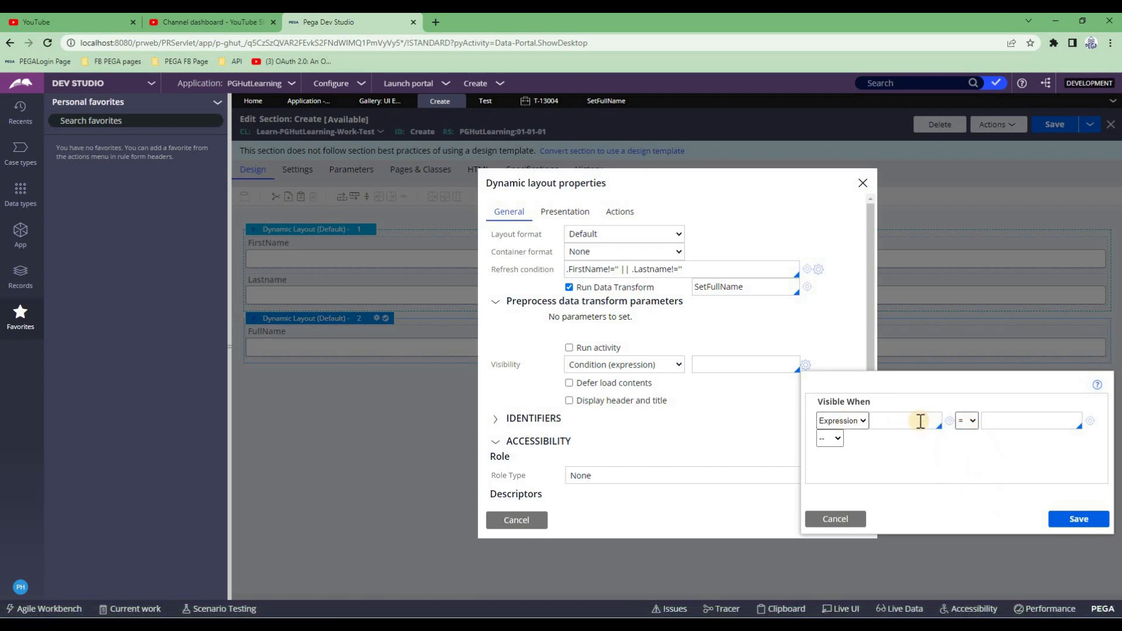
type(".ful")
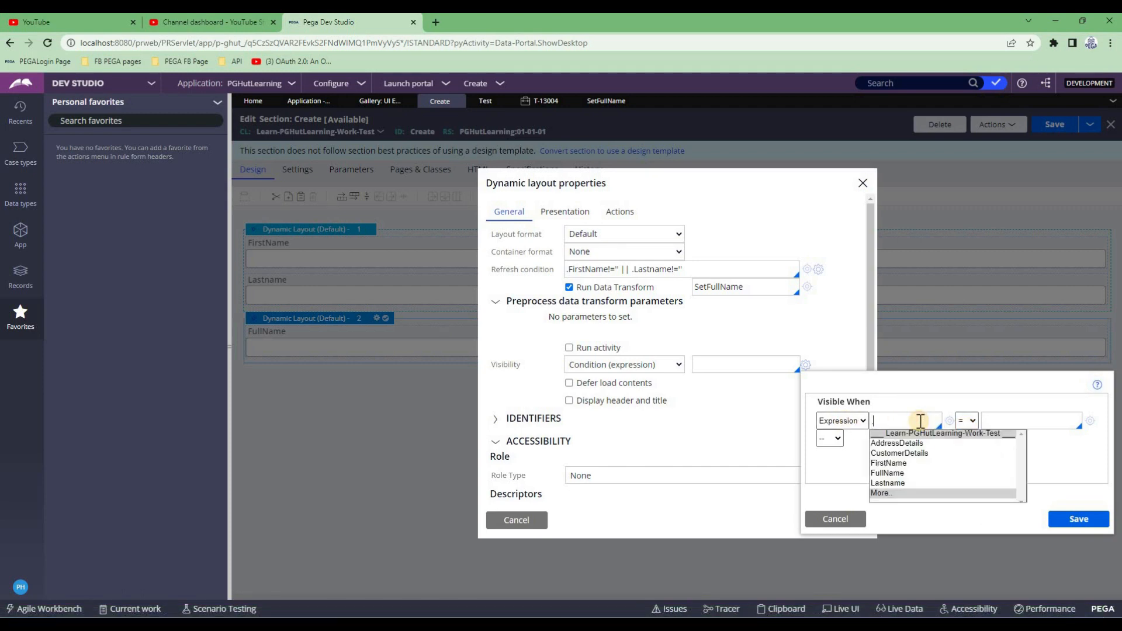
key("Return")
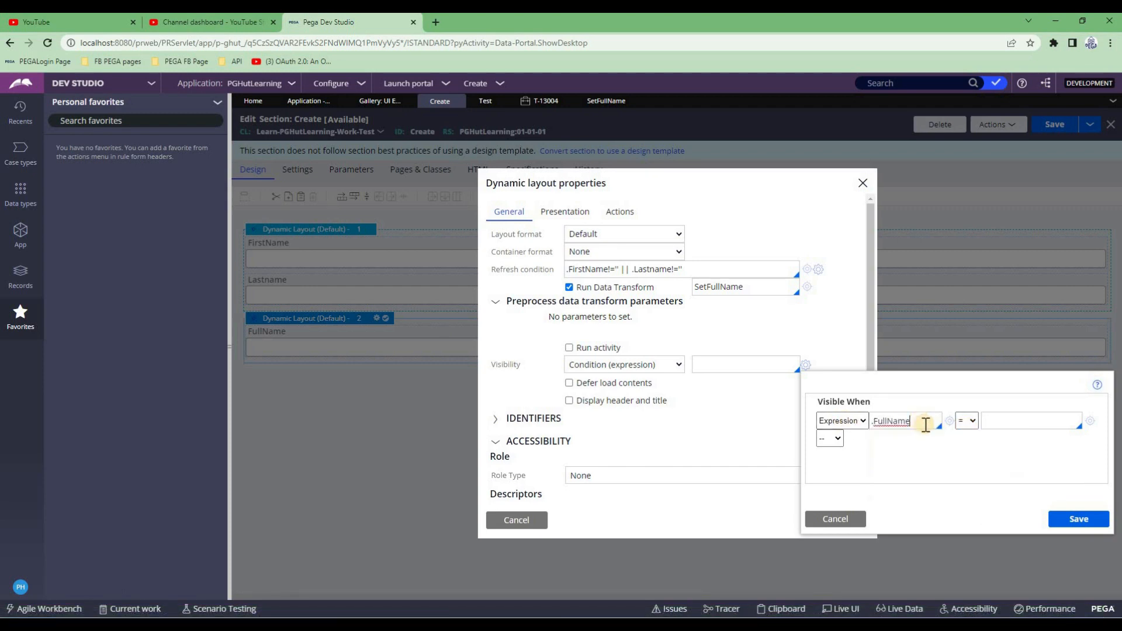
left_click(968, 422)
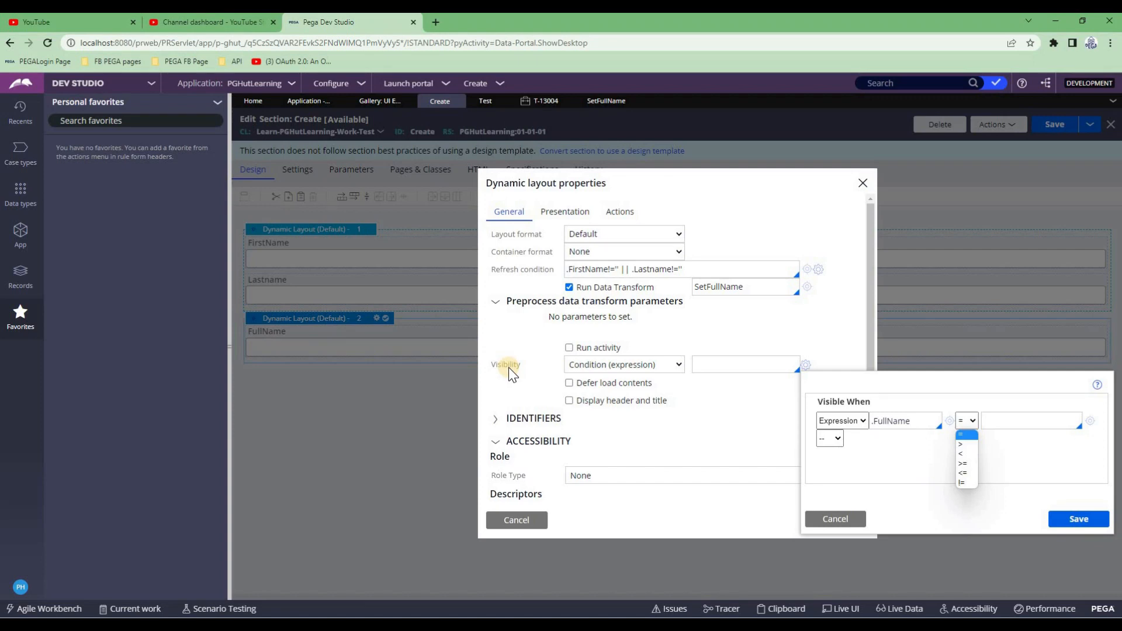
left_click(1012, 420)
type("\"\"")
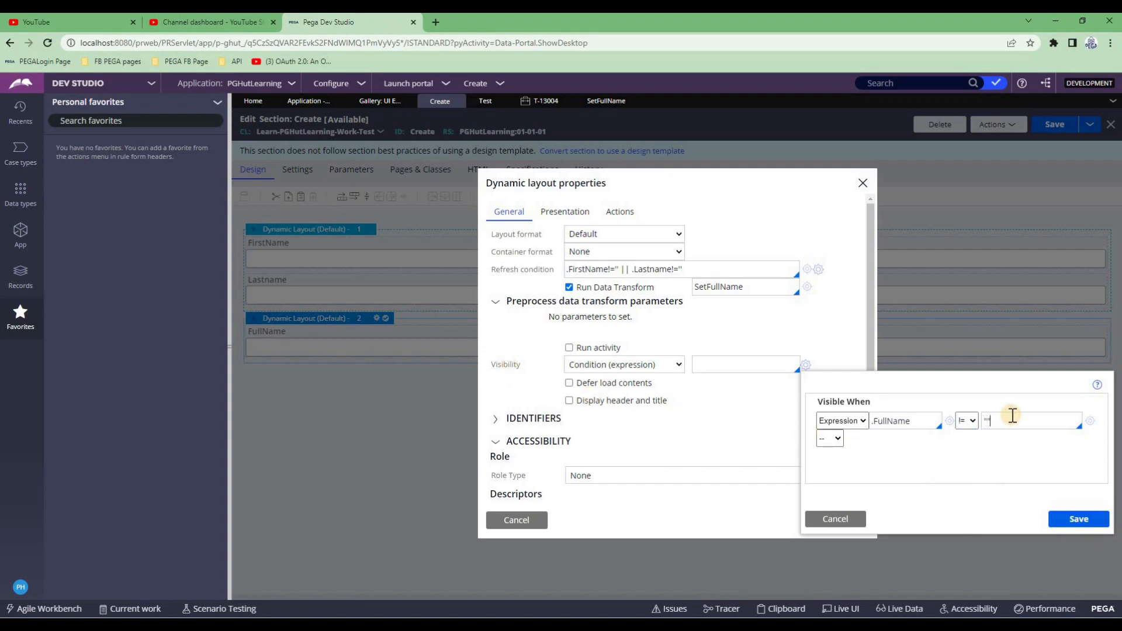
left_click(1074, 526)
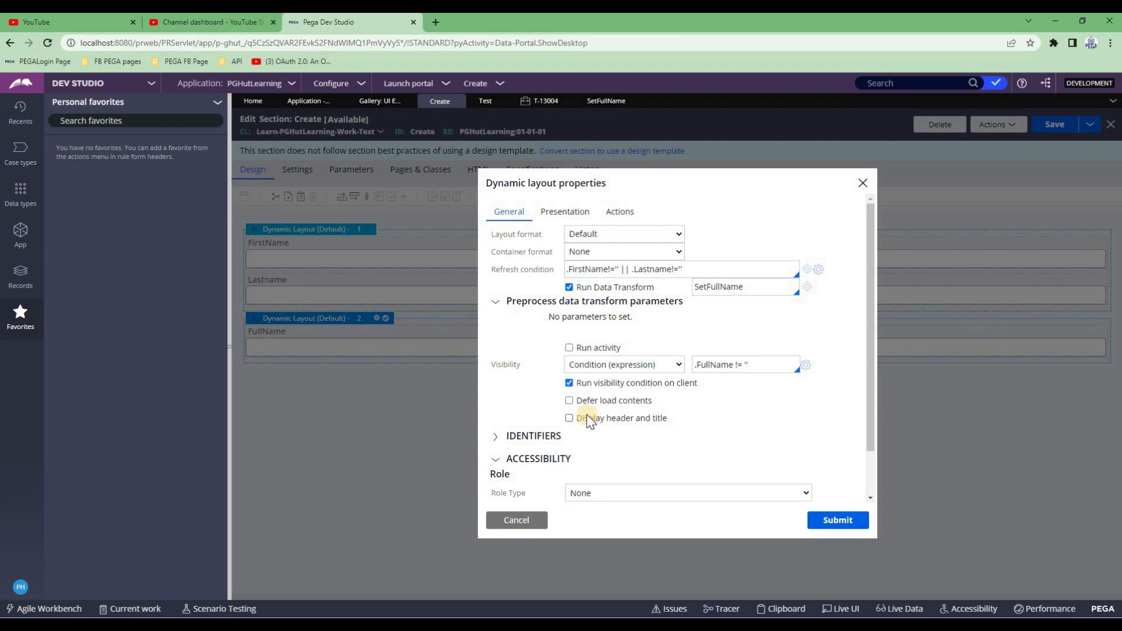
Enable client-side evaluation, submit the layout properties, and save the Create section
left_click(570, 382)
left_click(828, 523)
left_click(1046, 129)
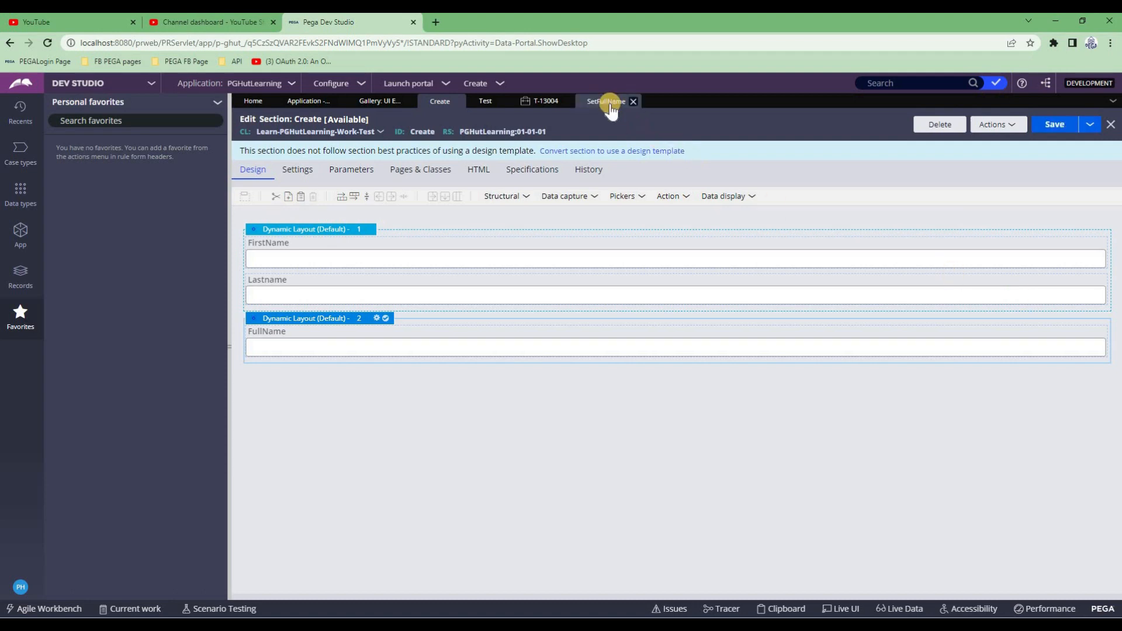
Refresh case T-13004, discarding unsaved changes, and reload its Create form
left_click(542, 101)
left_click(448, 175)
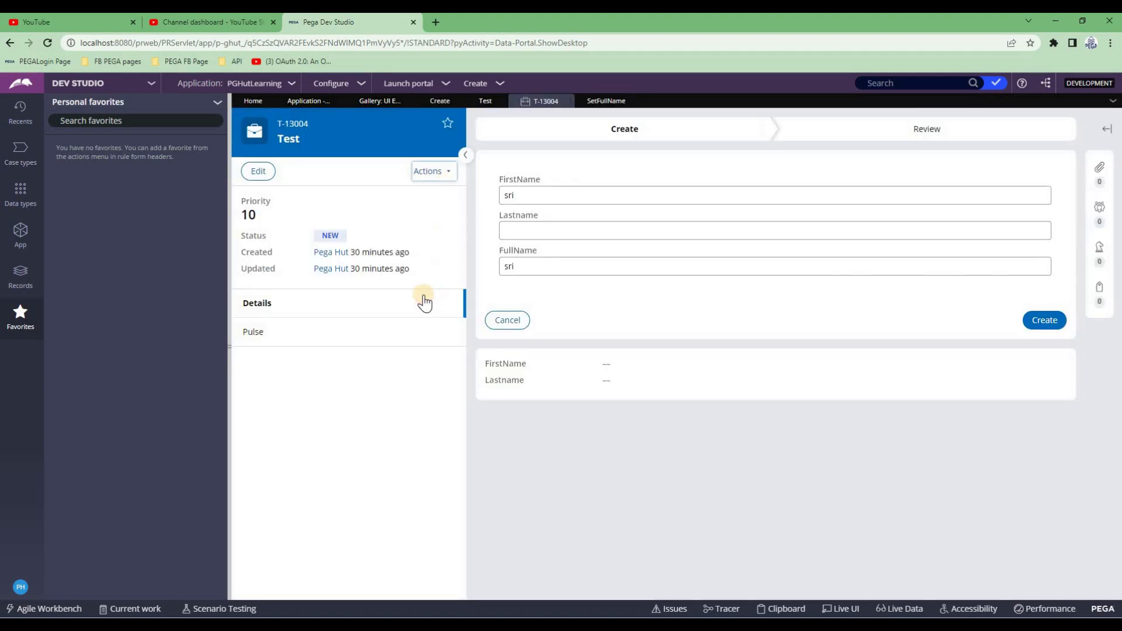
left_click(418, 269)
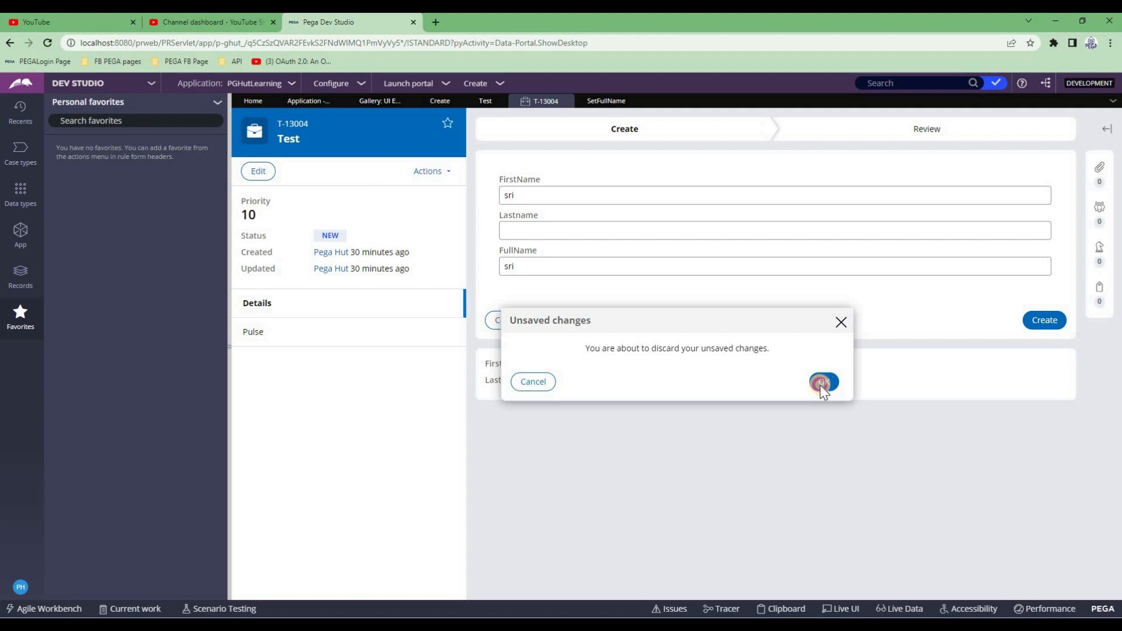
left_click(823, 383)
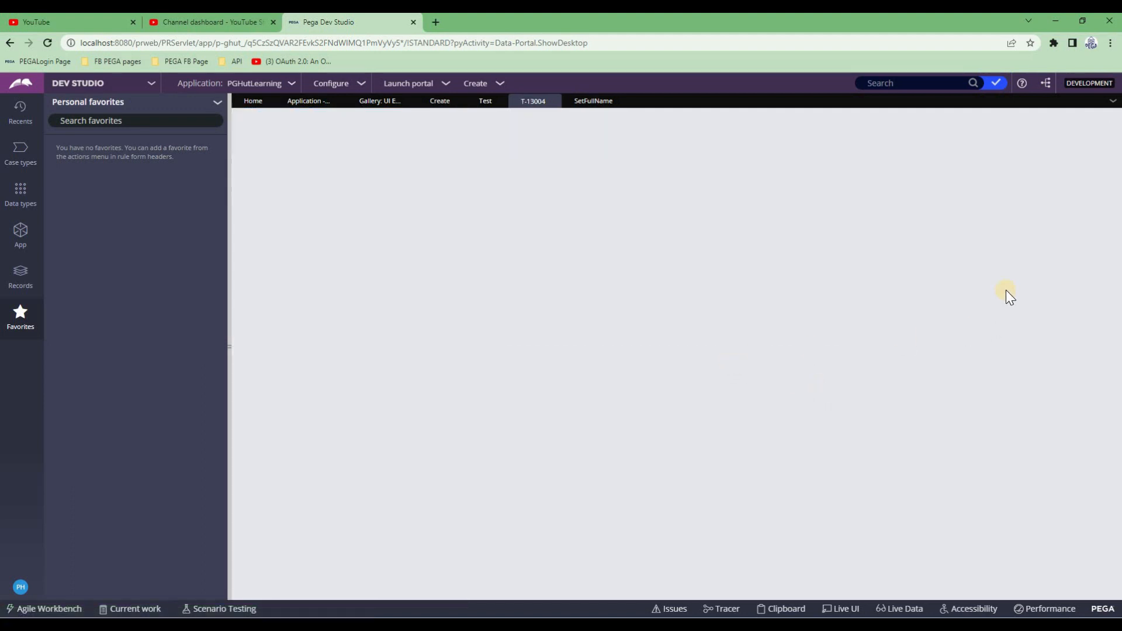
left_click(1057, 202)
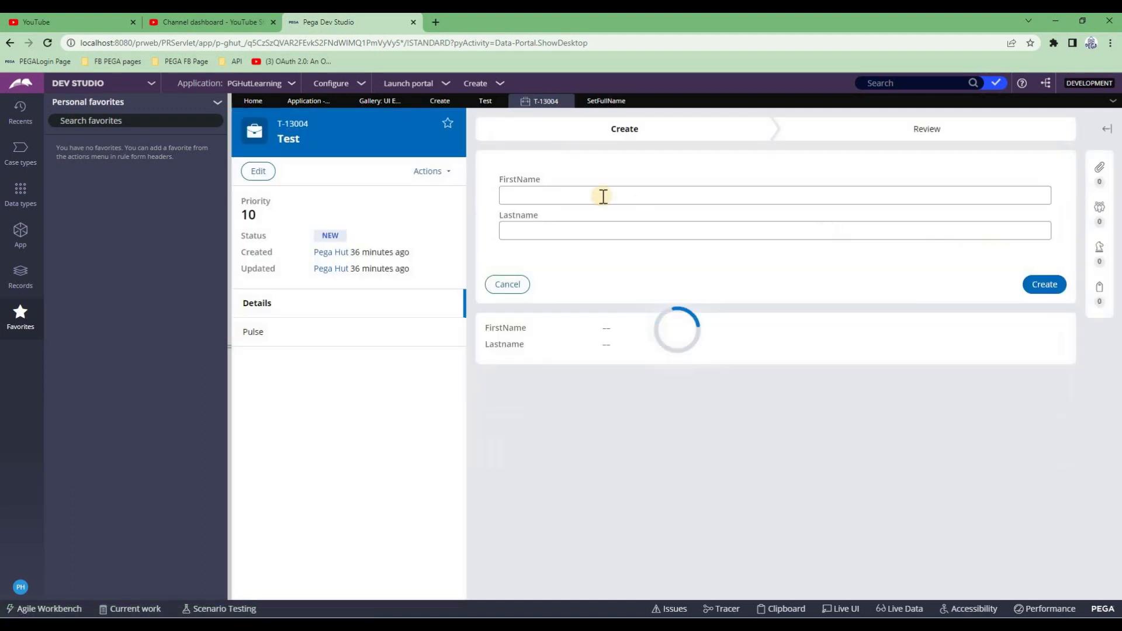
Enter a first name and last name in the case so FullName is computed
left_click(580, 196)
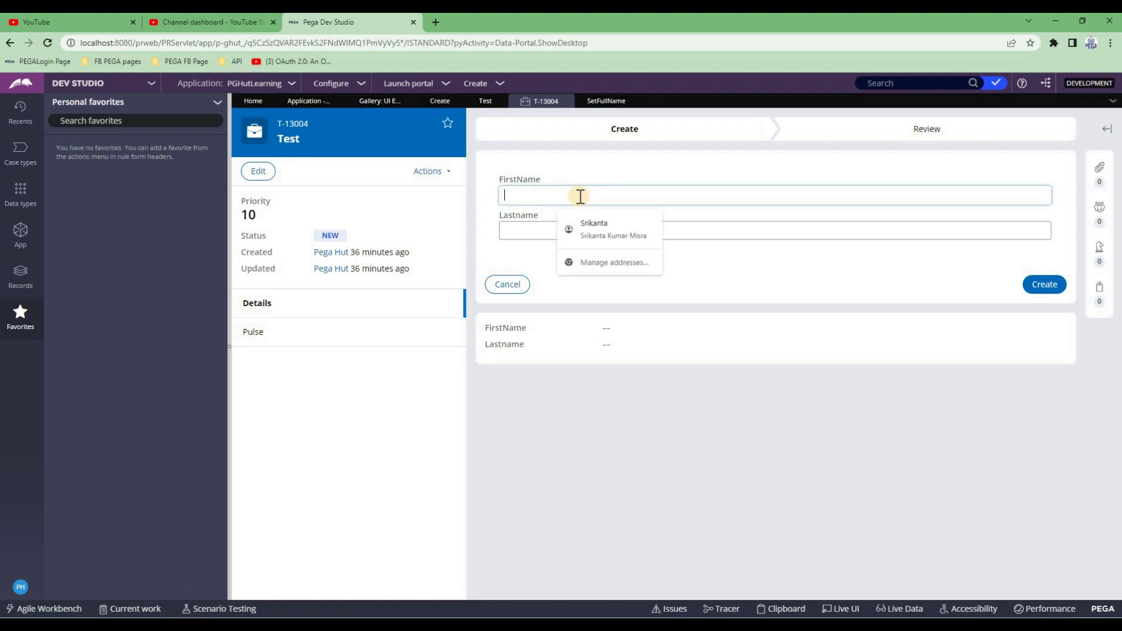
key("Tab")
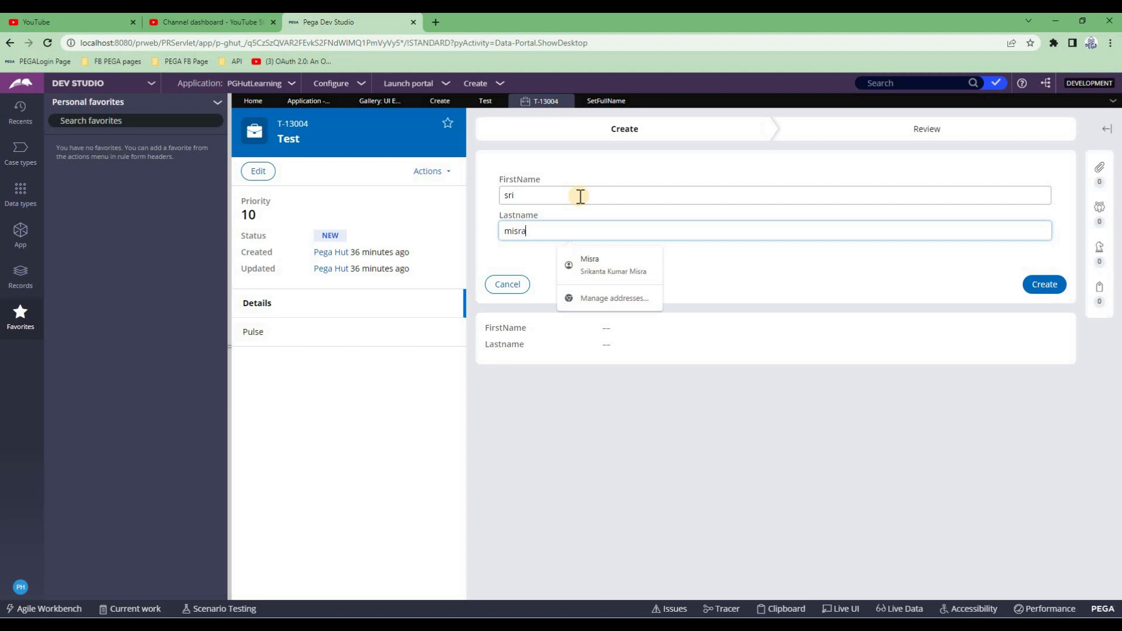
key("Tab")
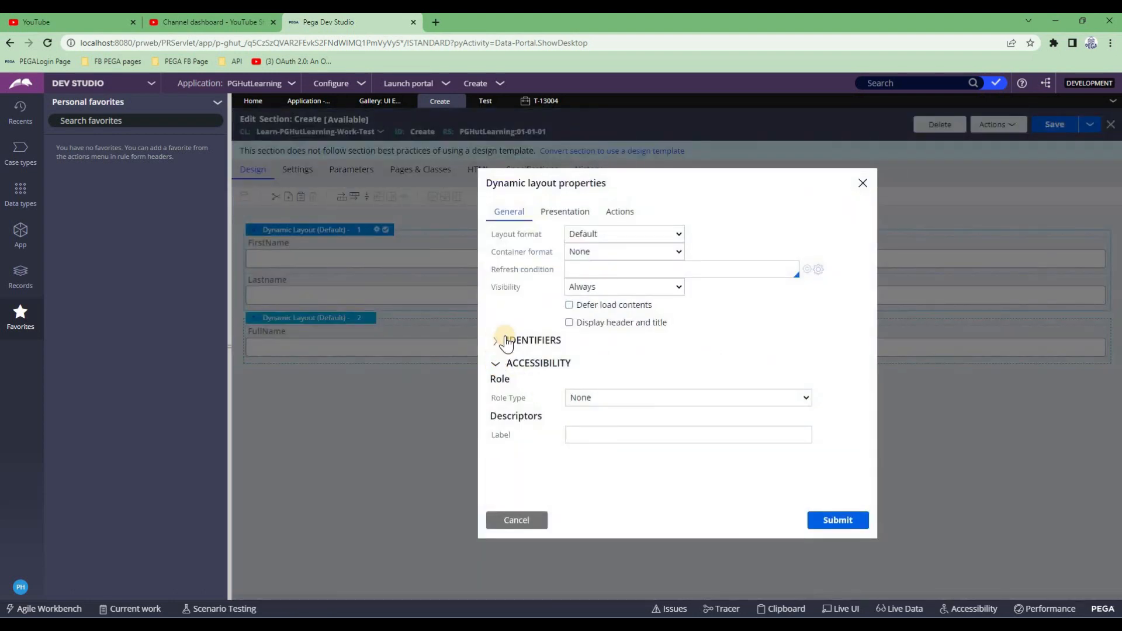
Give the first layout a displayed header with a plain-text 'Title'
left_click(506, 344)
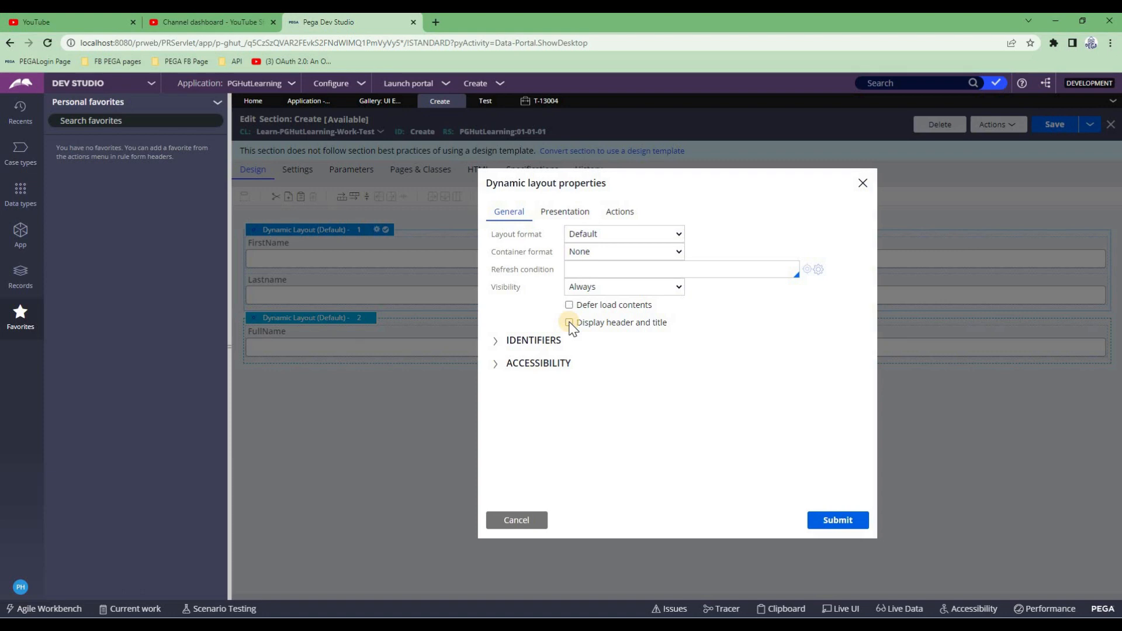
left_click(569, 324)
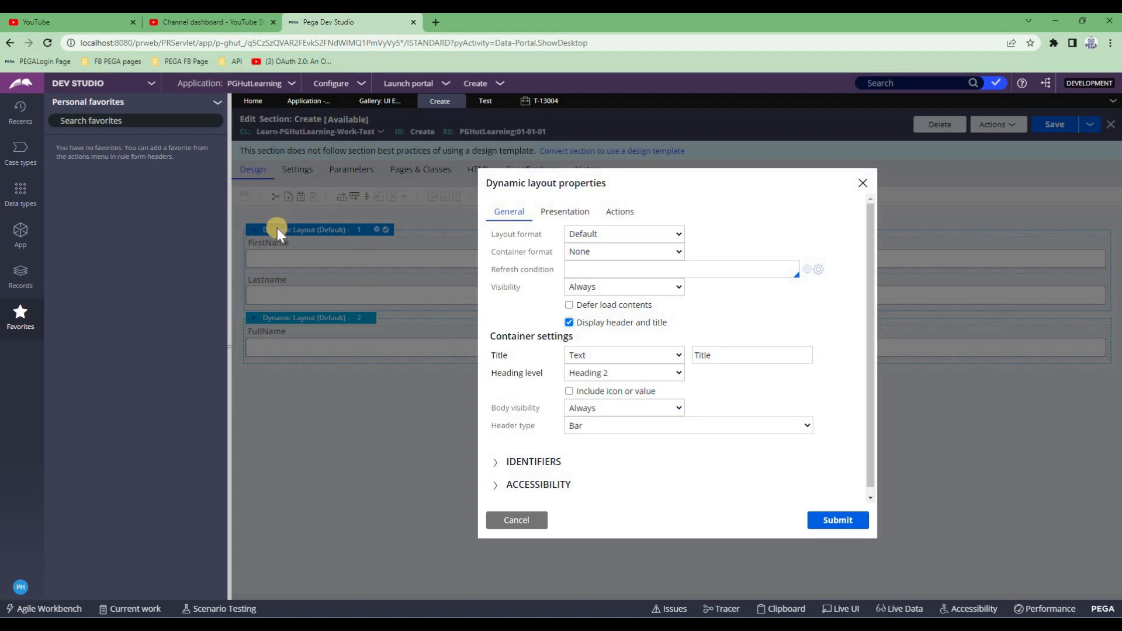
left_click(565, 212)
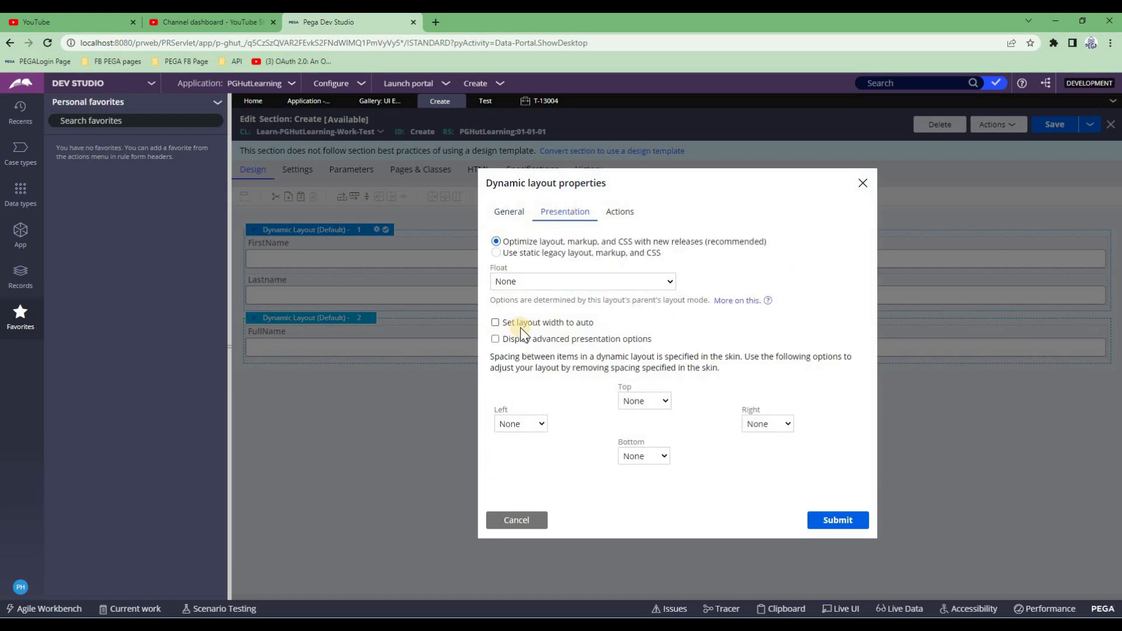
left_click(708, 433)
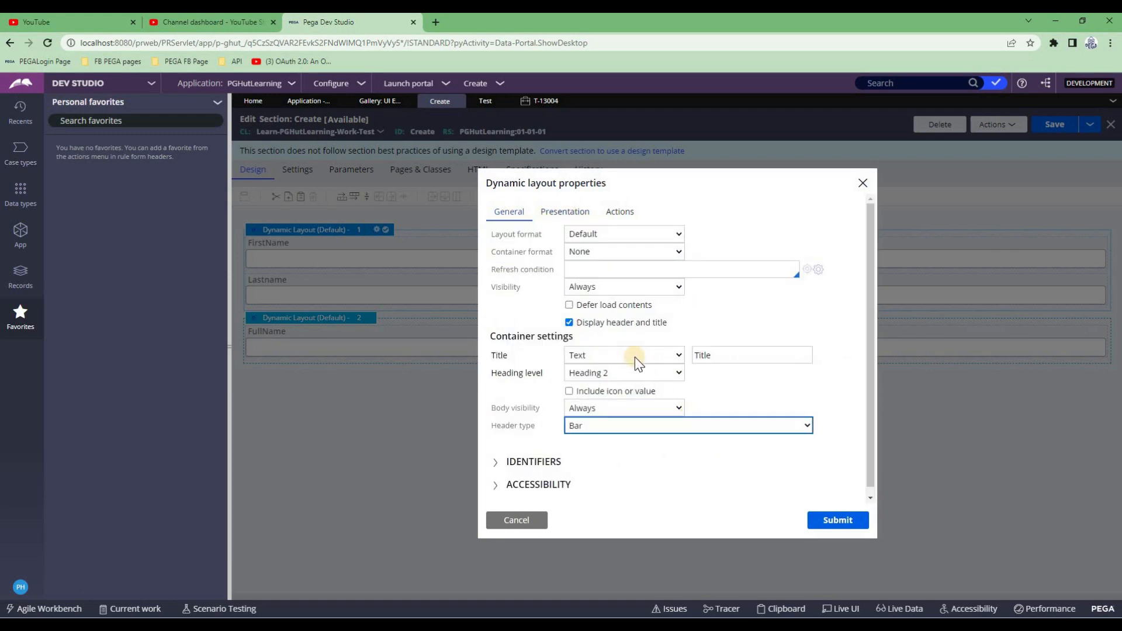
left_click(630, 354)
left_click(836, 520)
left_click(851, 521)
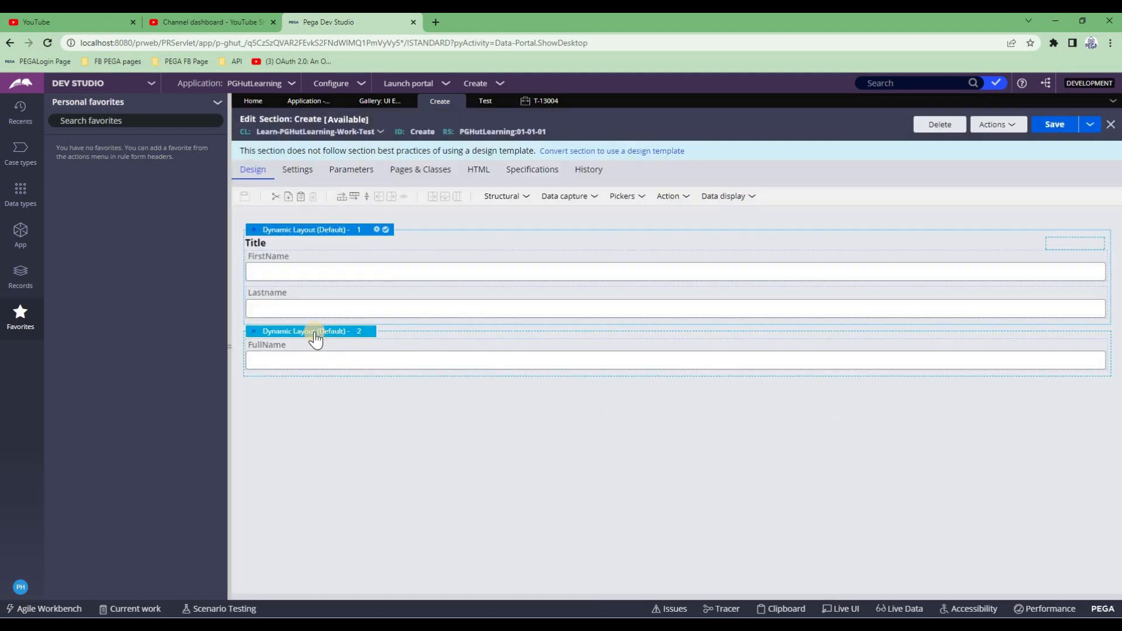
Delete the FullName dynamic layout and save the section
left_click(315, 332)
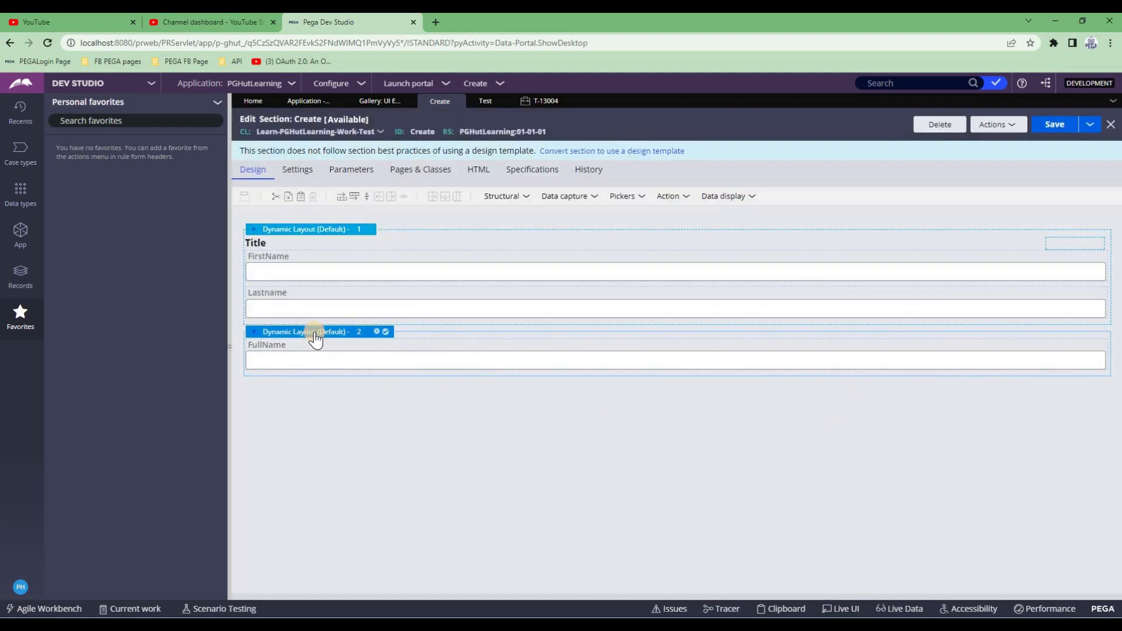
key("Delete")
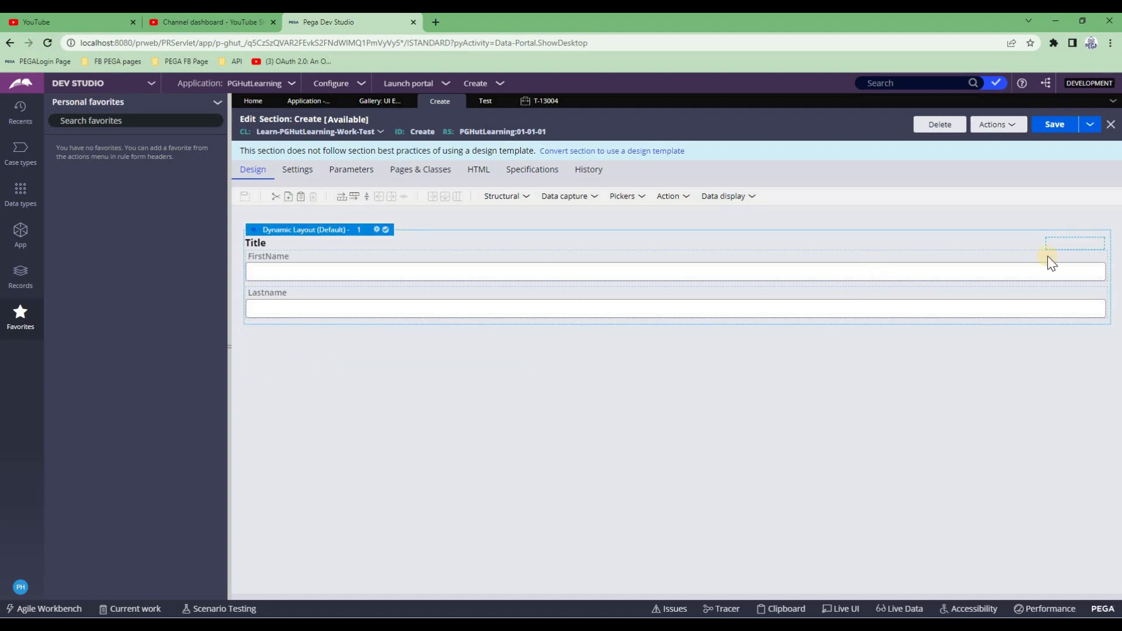
left_click(1055, 125)
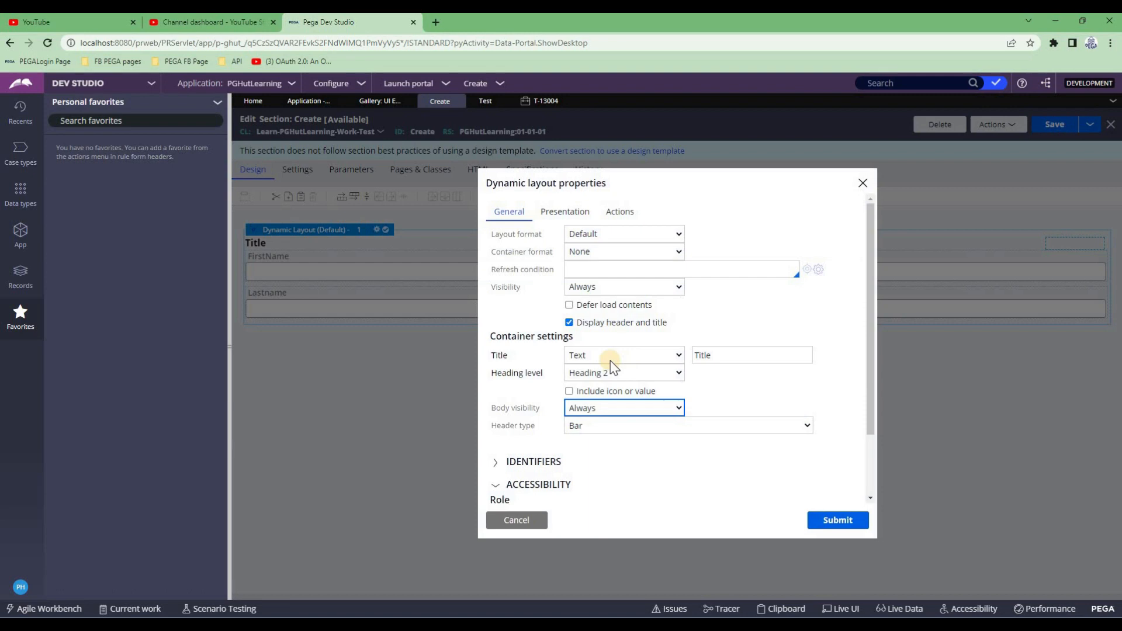
Change the layout header to 'Enter the Name' at Heading 1 and save the section
left_click(610, 360)
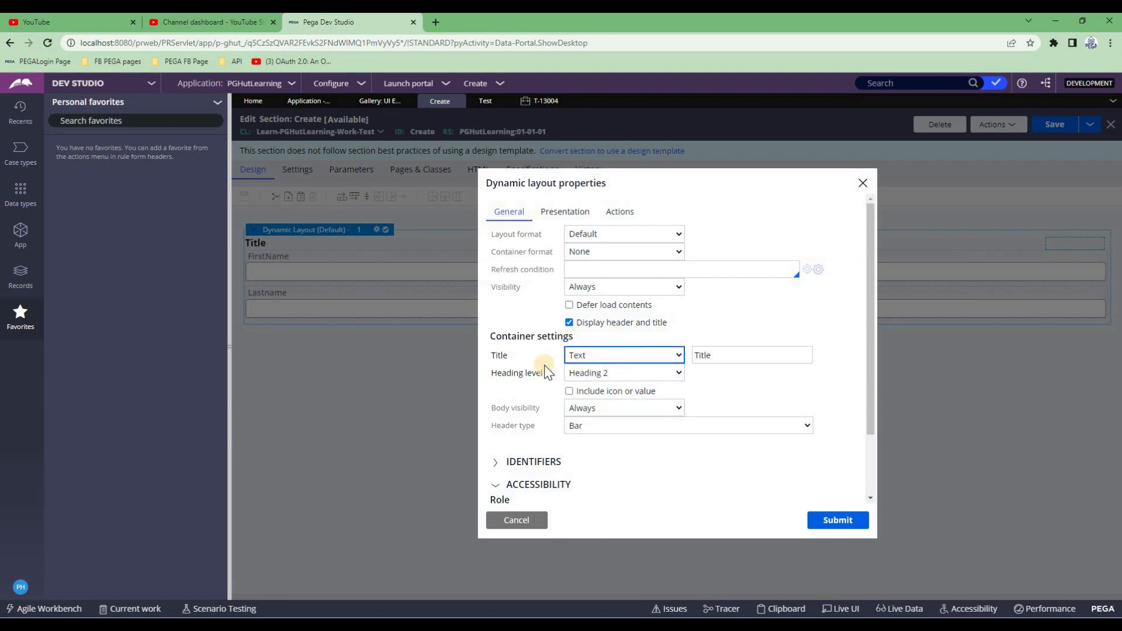
left_click(483, 357)
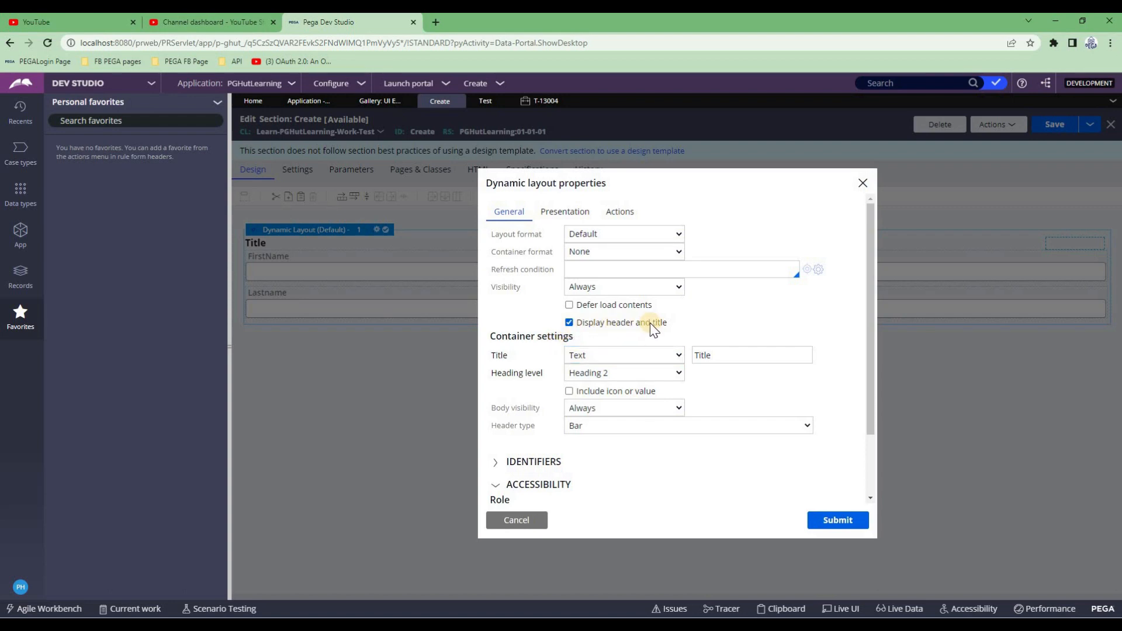
left_click(579, 357)
left_click(588, 367)
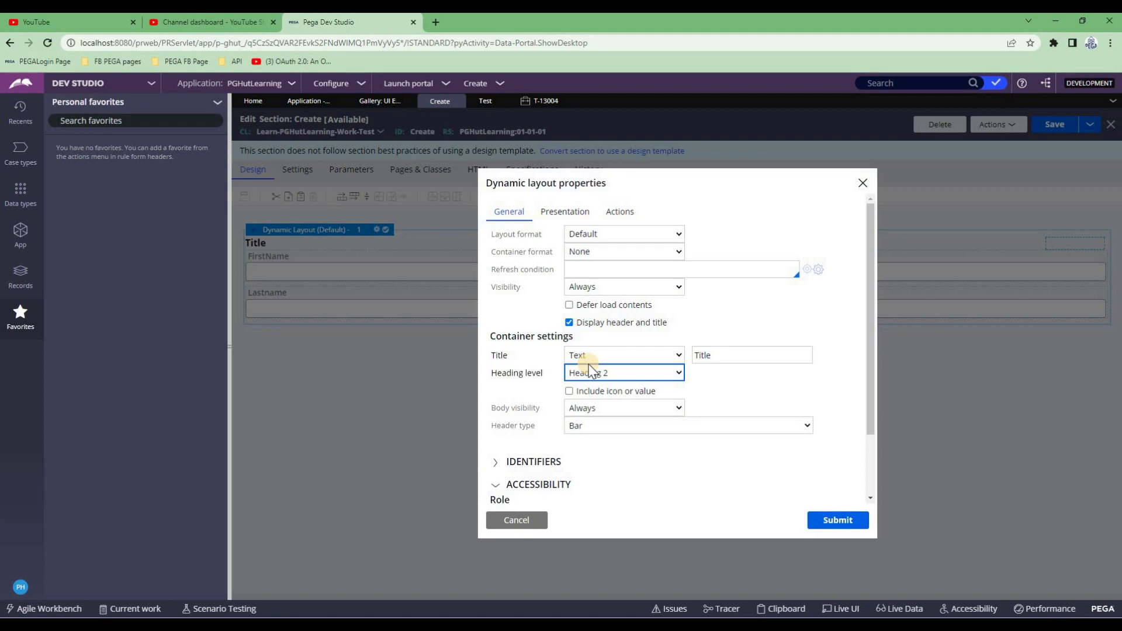
left_click(584, 356)
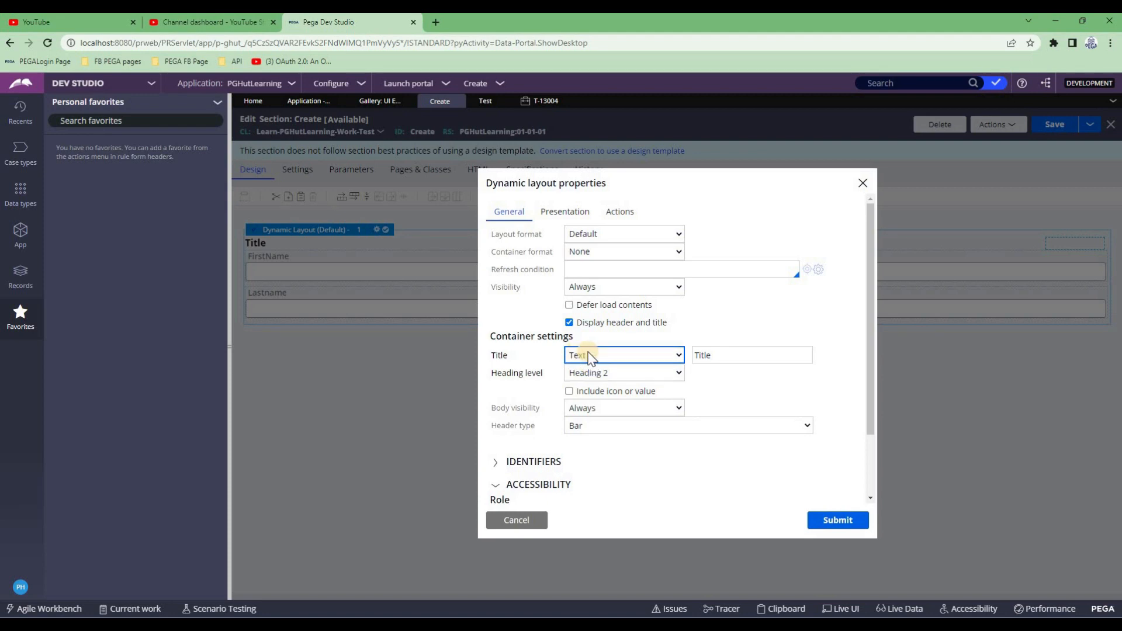
left_click(711, 356)
double_click(712, 355)
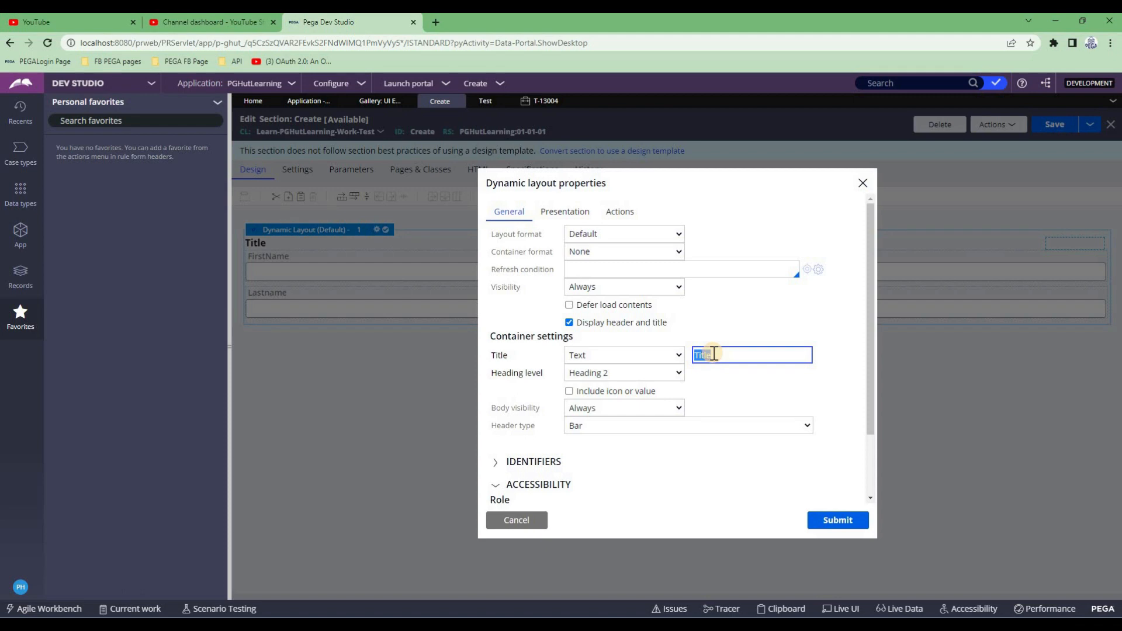
type("Enter the Name")
left_click(616, 377)
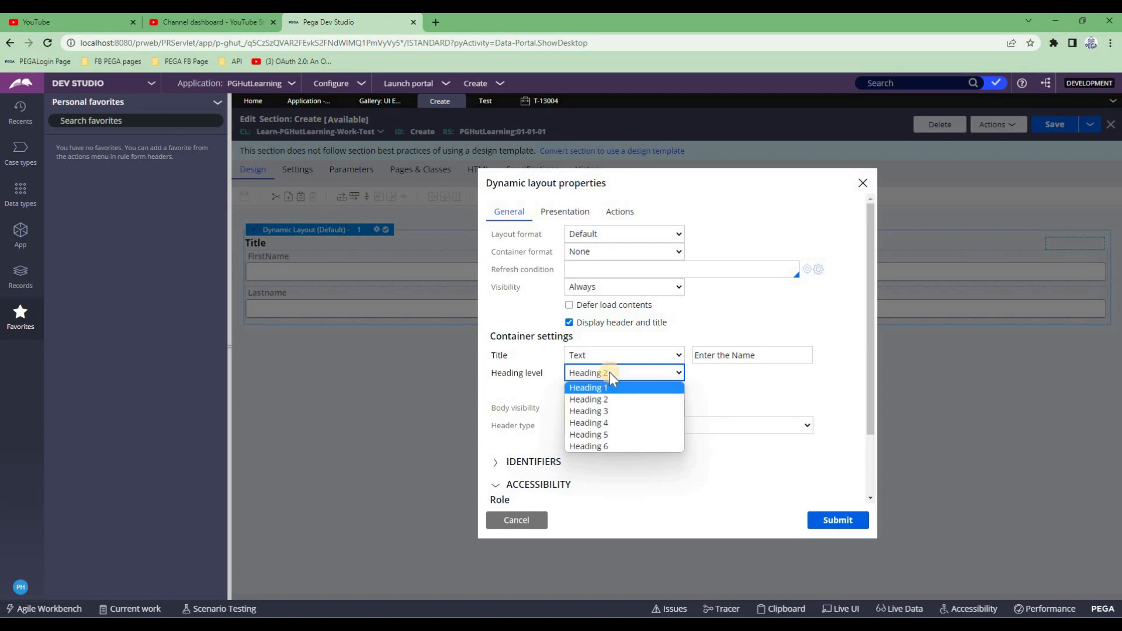
left_click(611, 387)
left_click(838, 520)
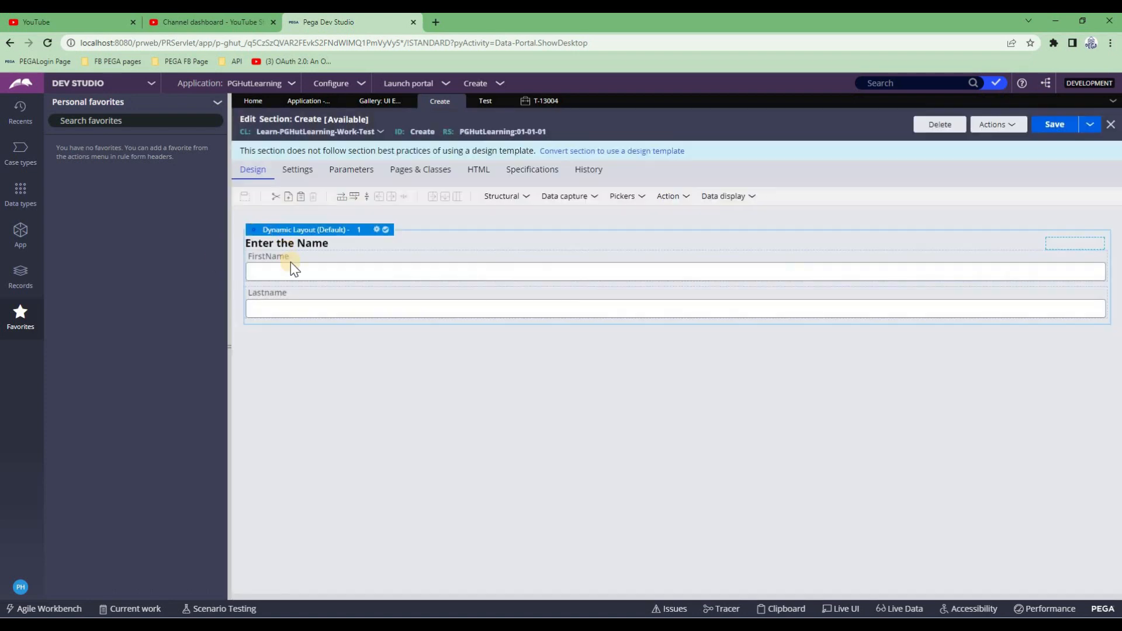
left_click(1055, 124)
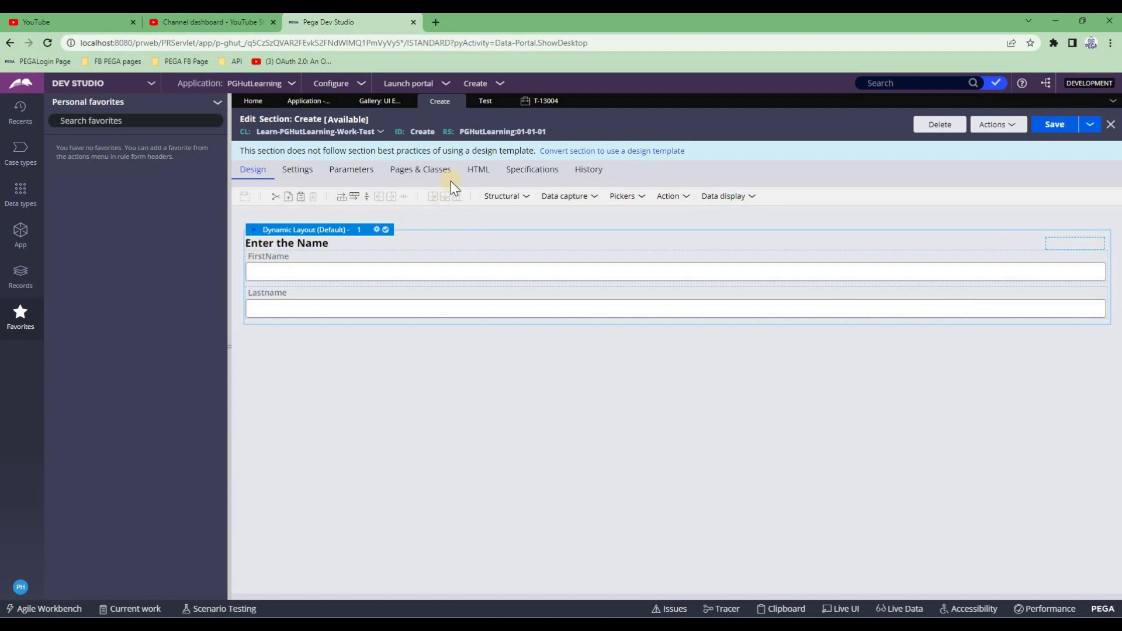
Refresh case T-13004, discarding changes, and confirm its form shows the 'Enter the Name' heading
left_click(544, 101)
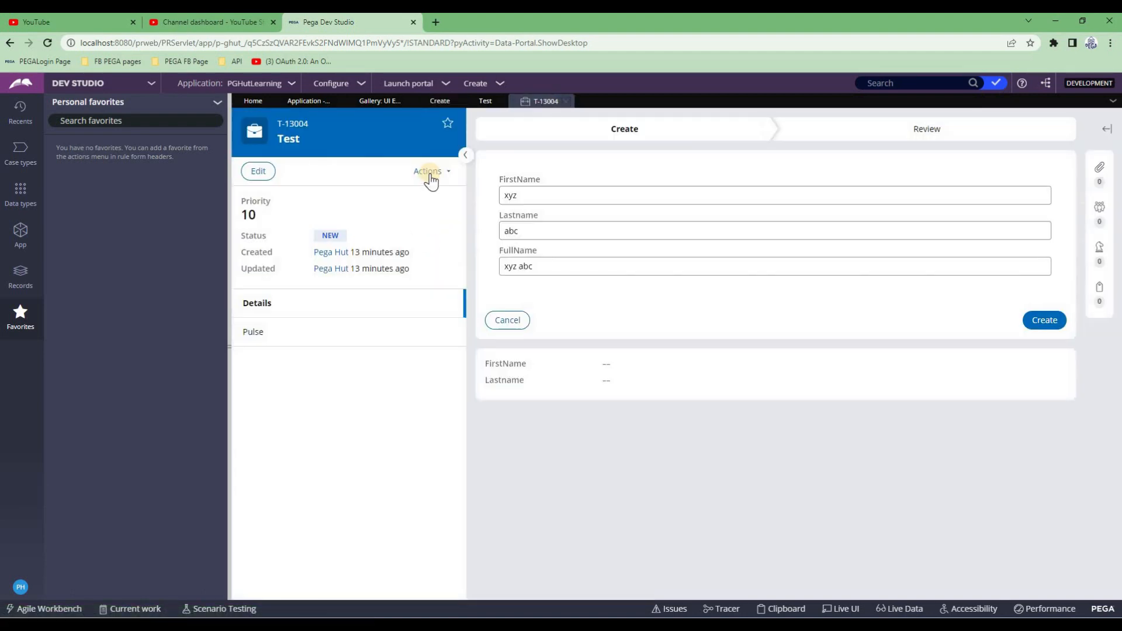
left_click(428, 172)
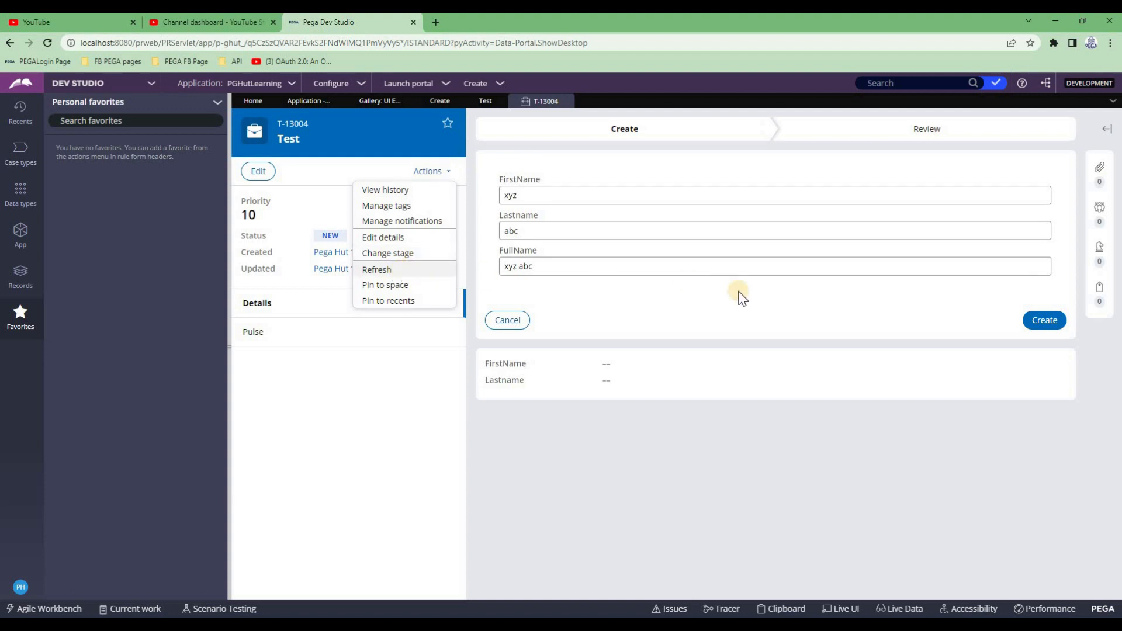
left_click(833, 383)
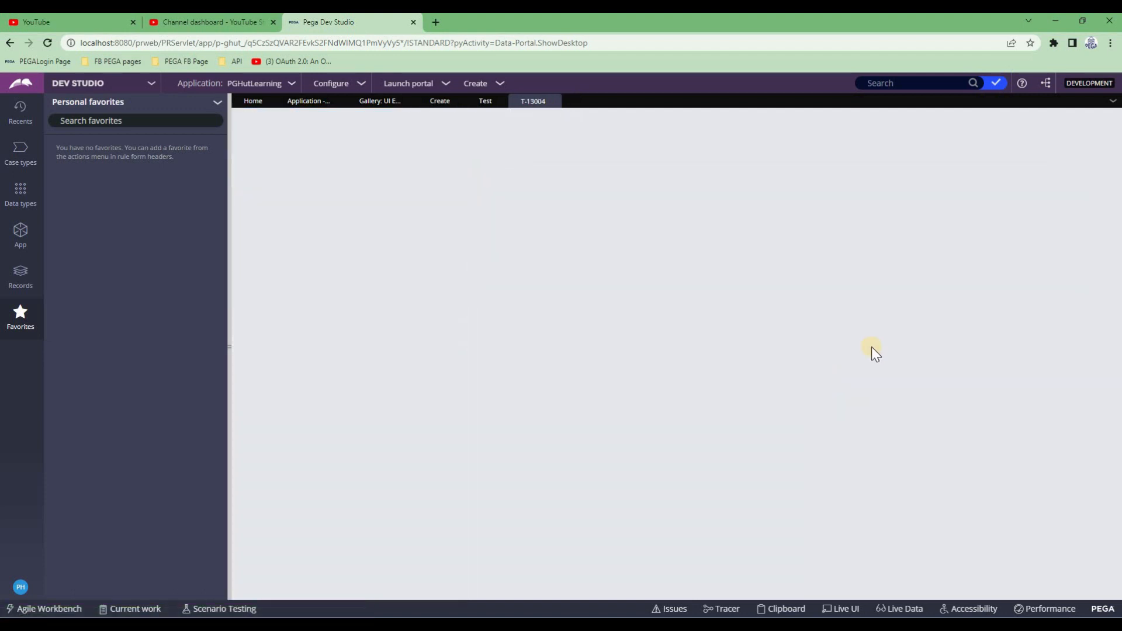
left_click(1047, 194)
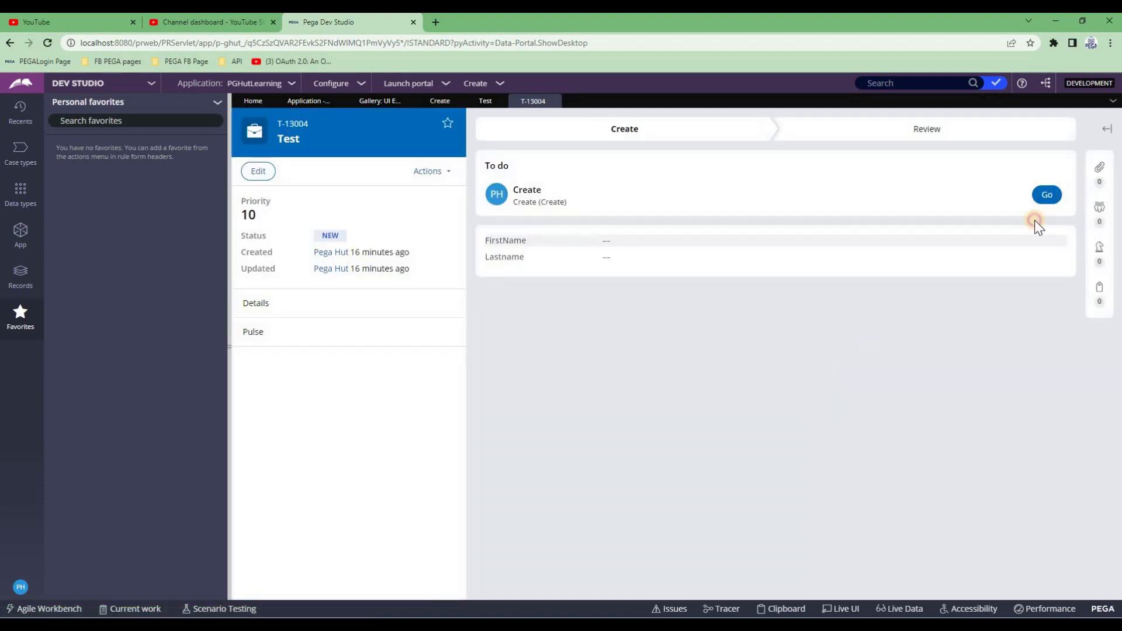
left_click_drag(500, 185, 584, 185)
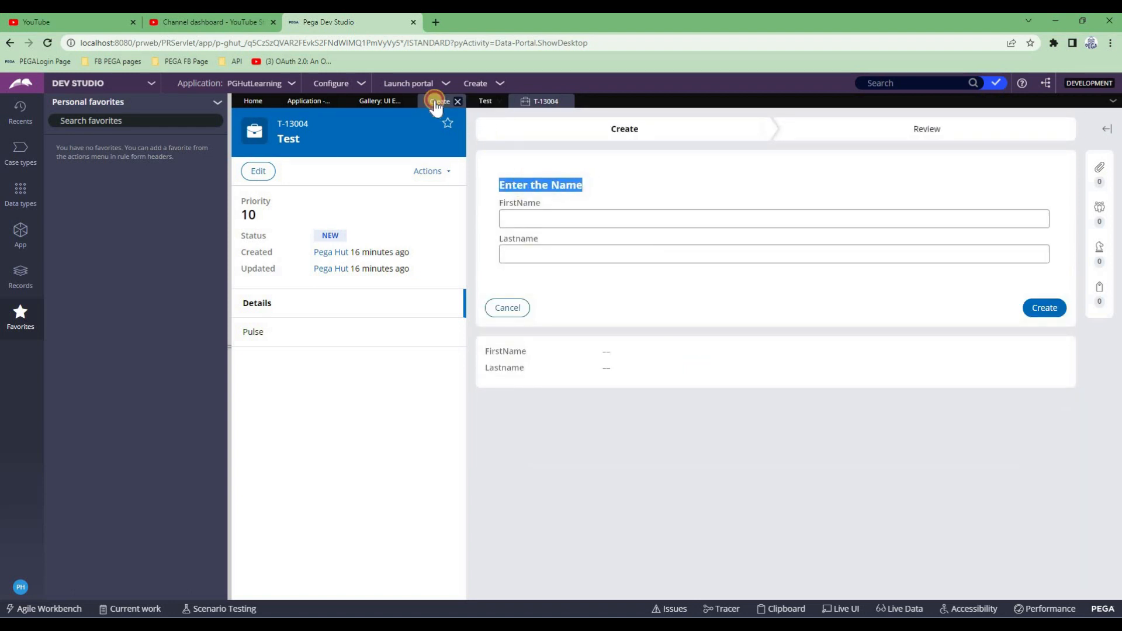
left_click(456, 103)
Reopen the first layout's properties and review the title source options Text, Property and Field Value
double_click(317, 229)
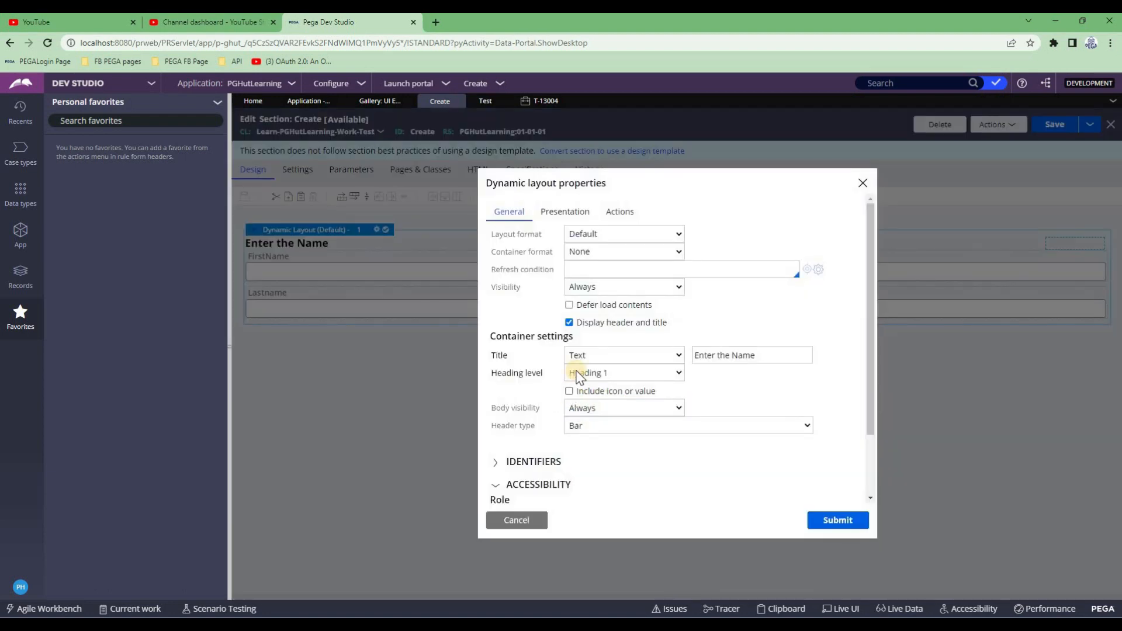
left_click(614, 355)
left_click(580, 357)
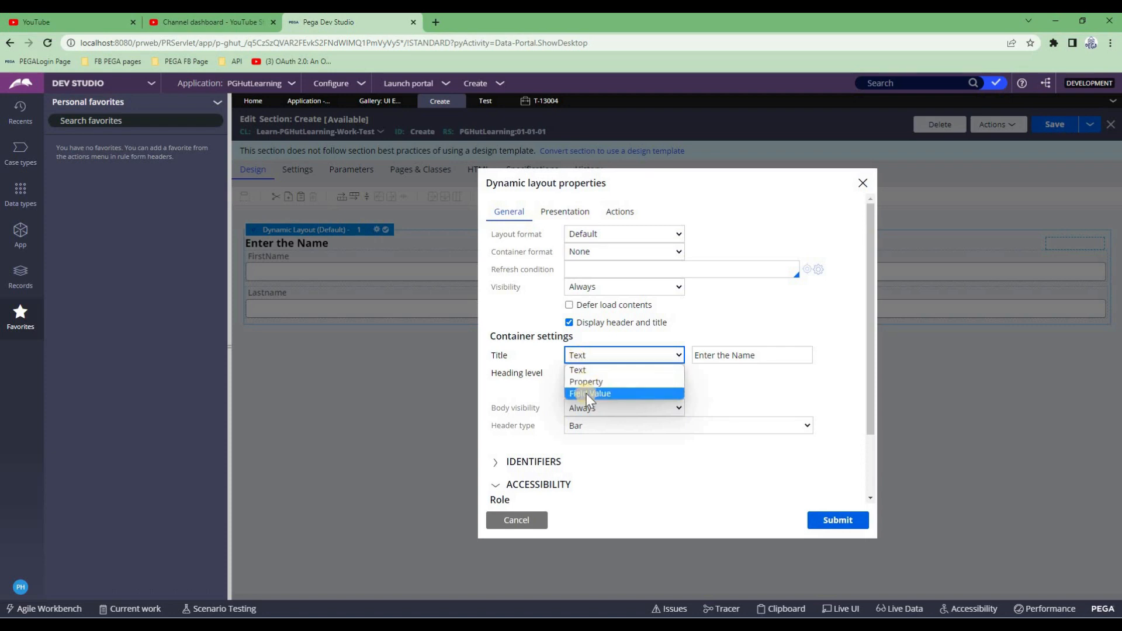
left_click(726, 359)
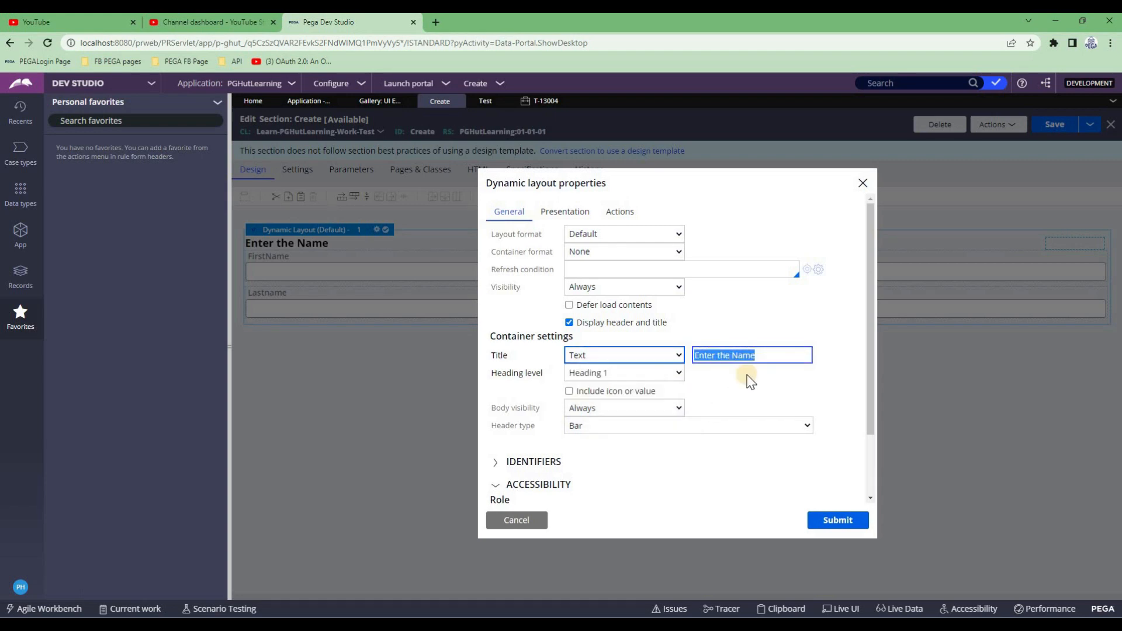
left_click(623, 357)
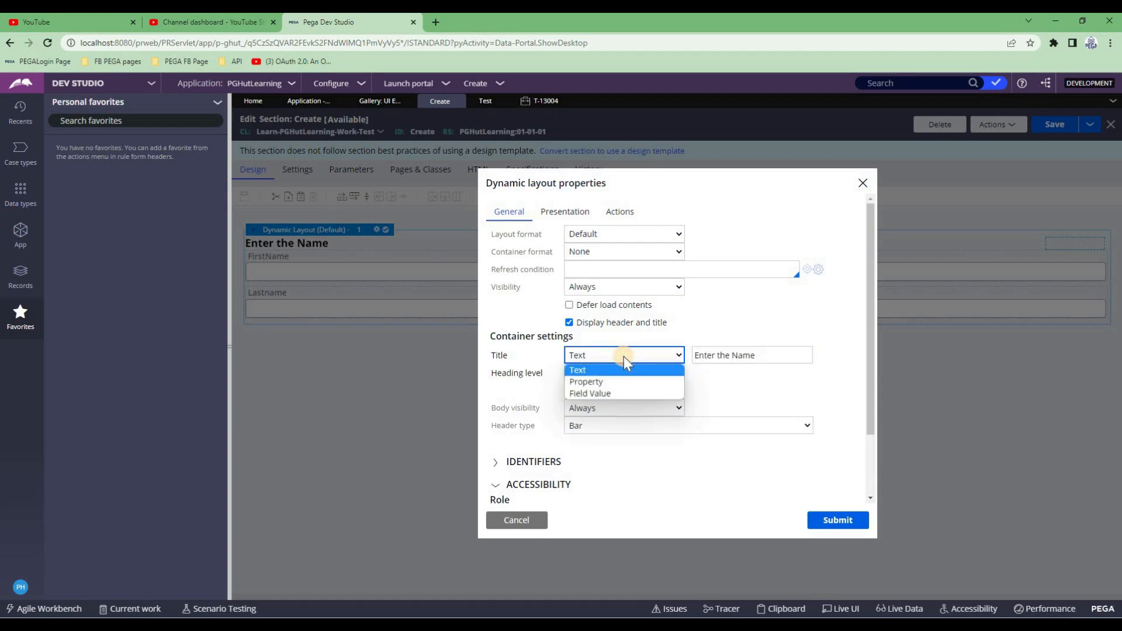
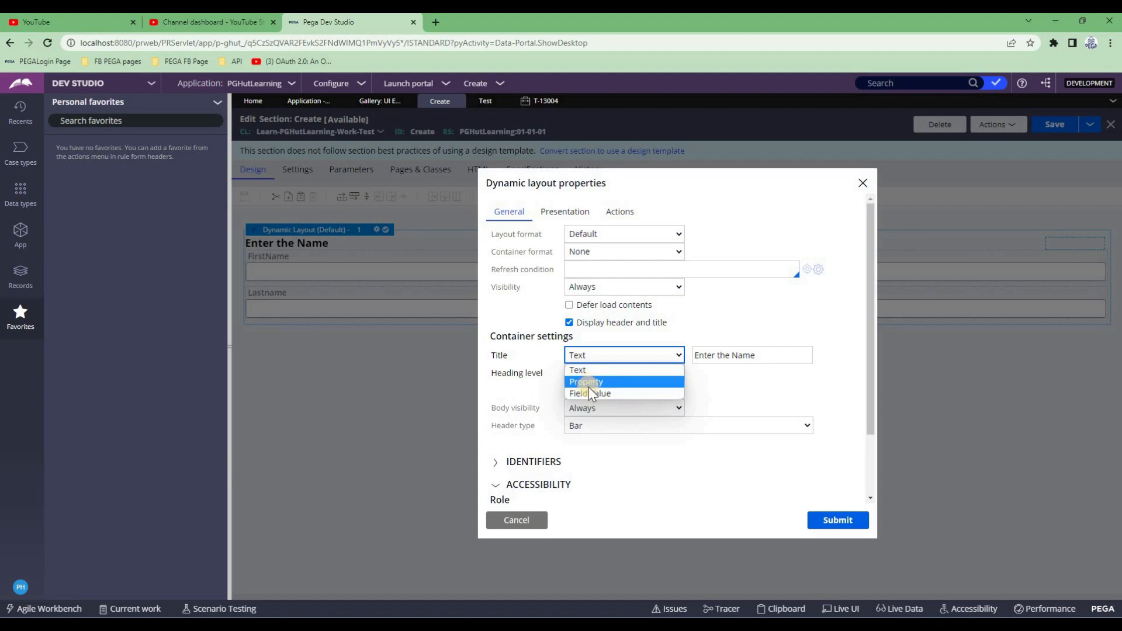
Keep the header title source as Text and enable a standard-type icon on the layout header
left_click(739, 356)
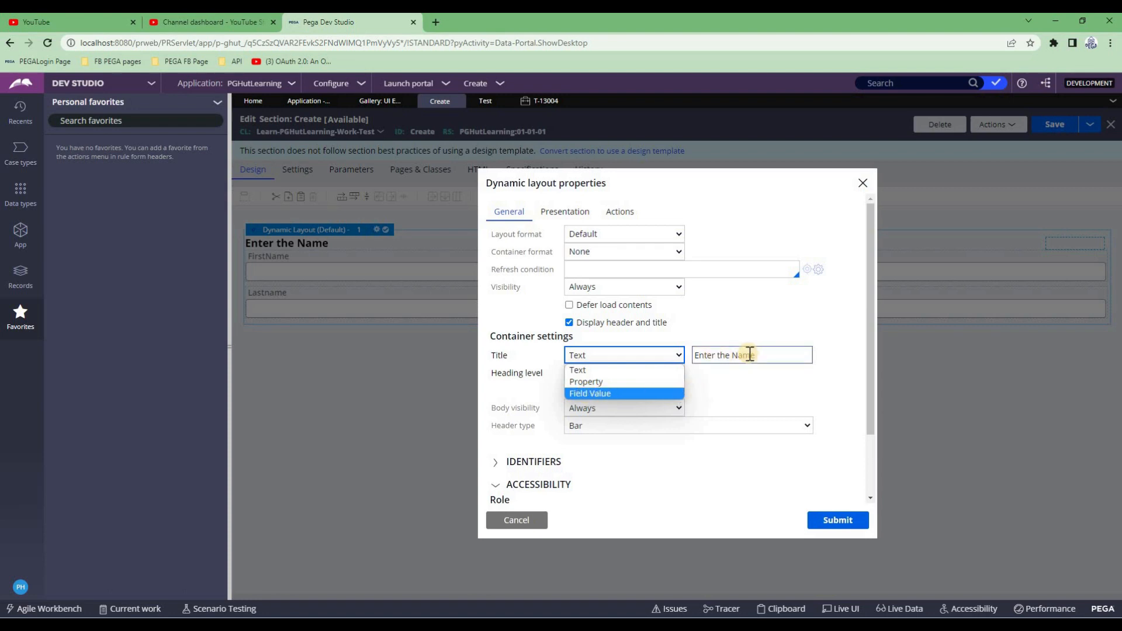
left_click(750, 396)
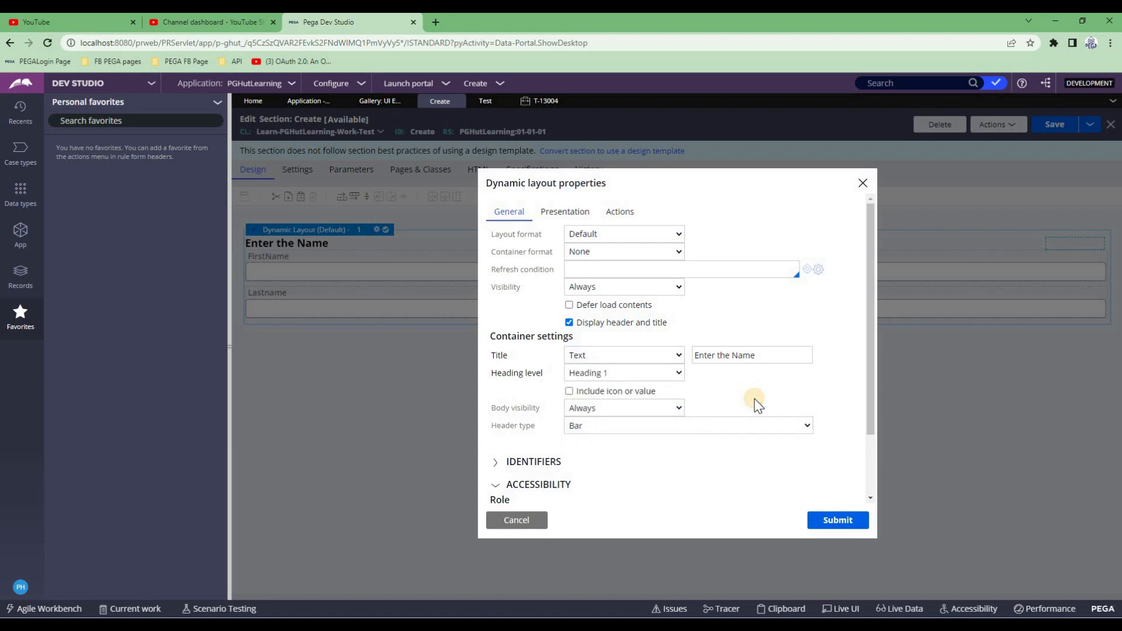
left_click(570, 392)
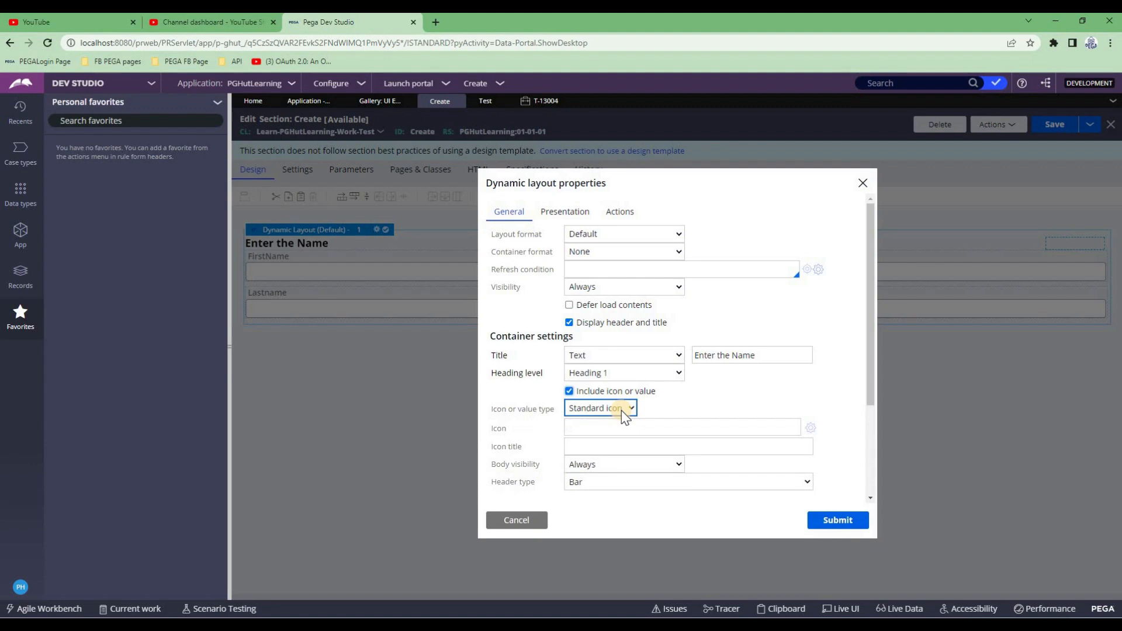
left_click(624, 427)
left_click(630, 408)
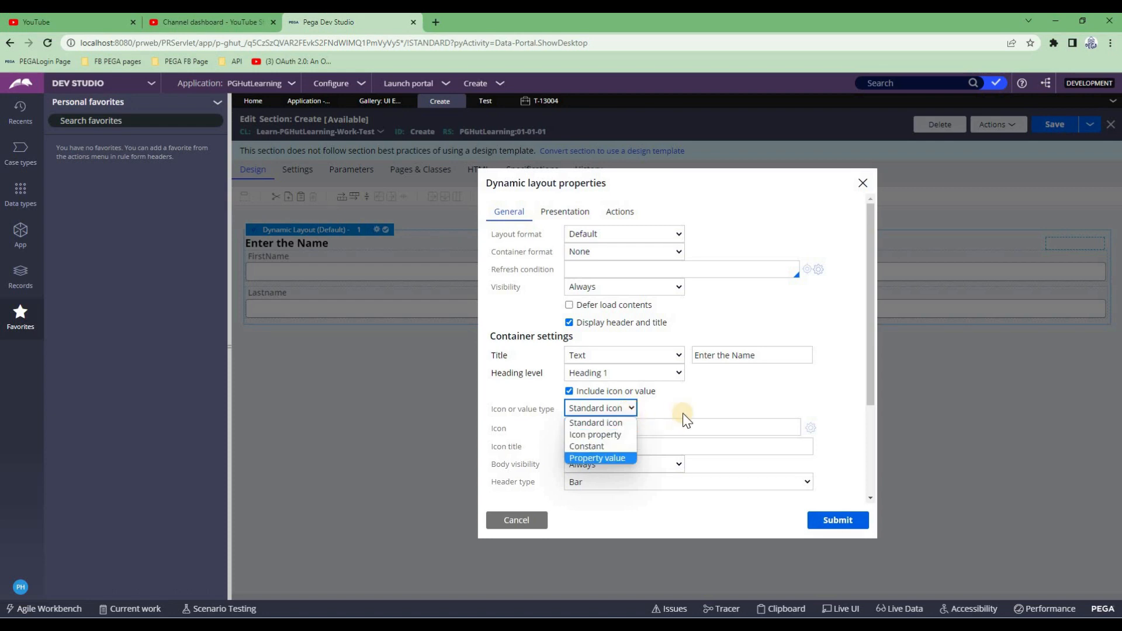
left_click(747, 422)
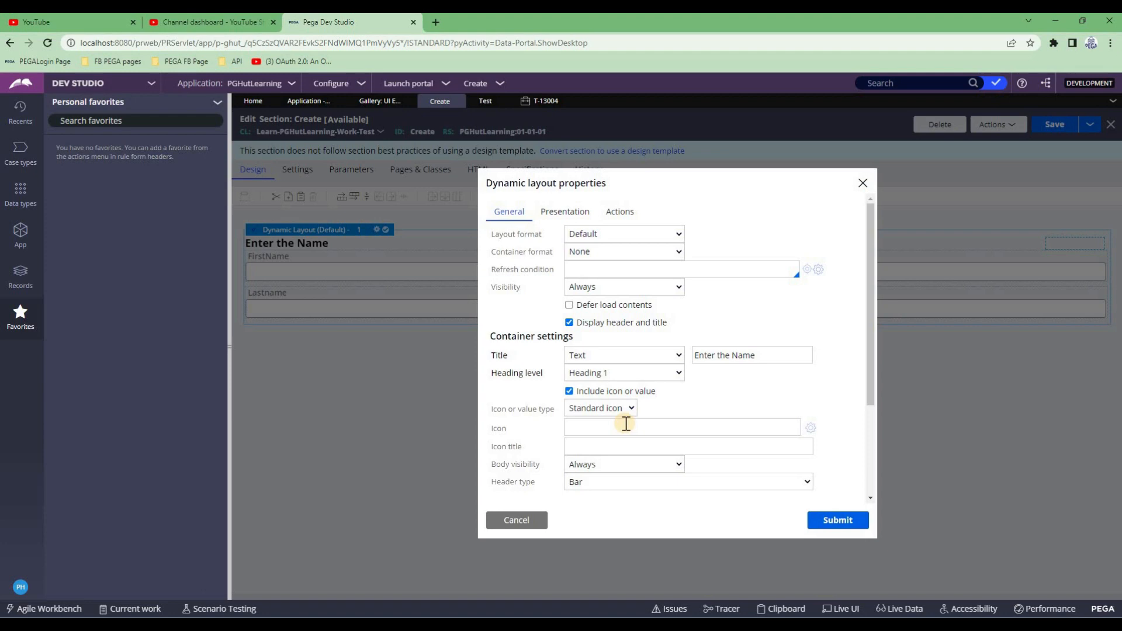
left_click(774, 446)
Search icons for 'warning', choose pxWarning_Image, and submit the layout properties
left_click(808, 429)
left_click(339, 151)
type("warning")
key("Return")
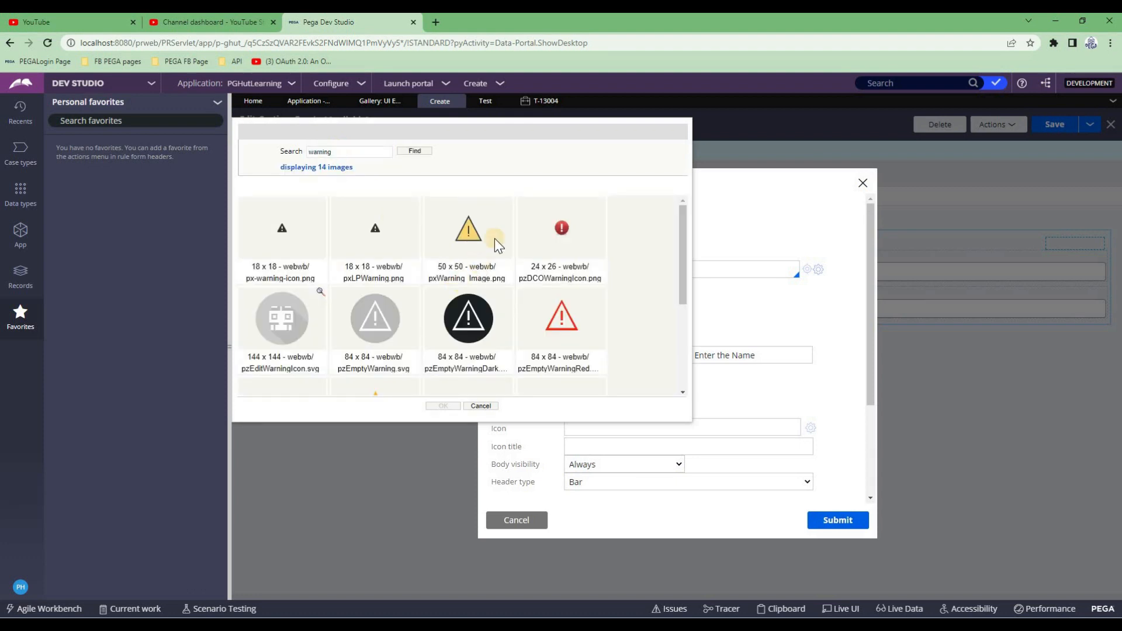
left_click(467, 237)
double_click(478, 257)
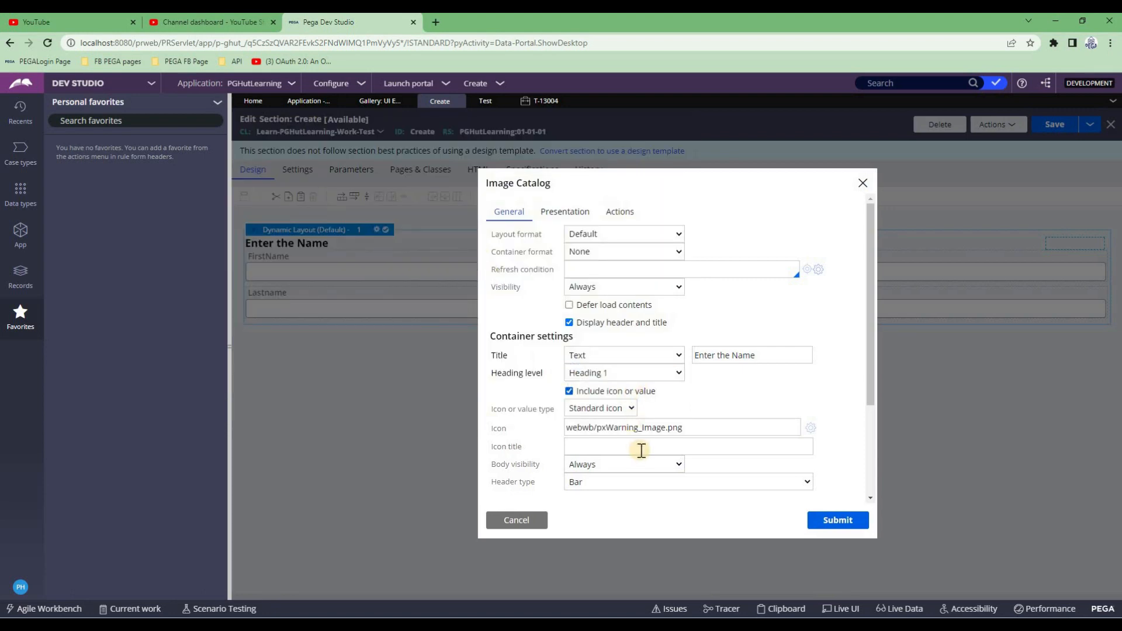
triple_click(681, 431)
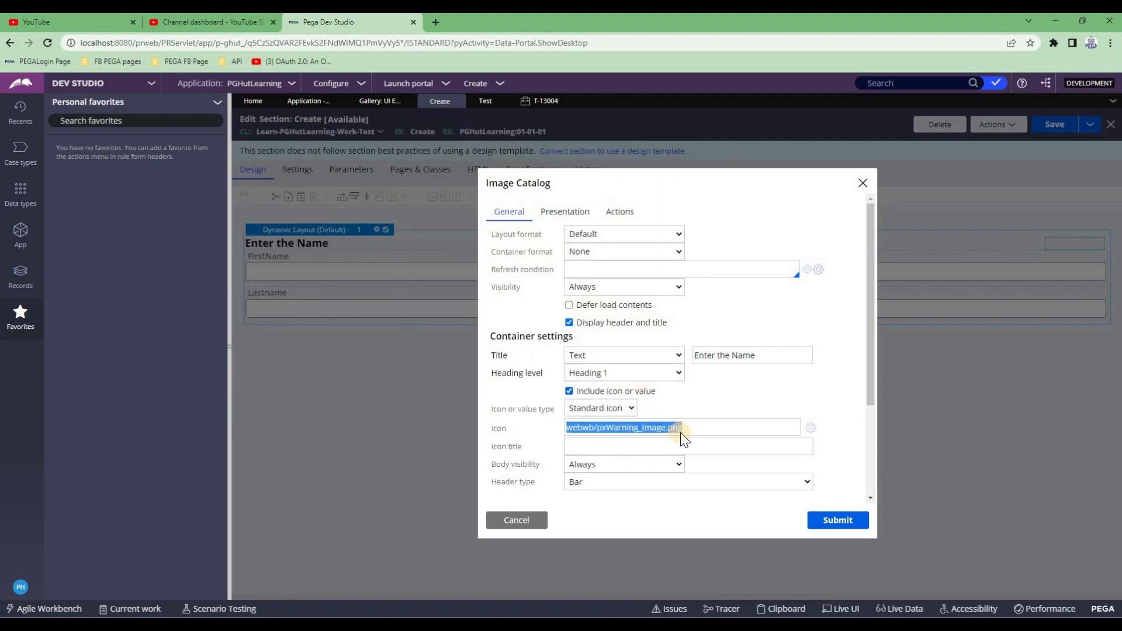
scroll(681, 431, "down", 1)
left_click(816, 528)
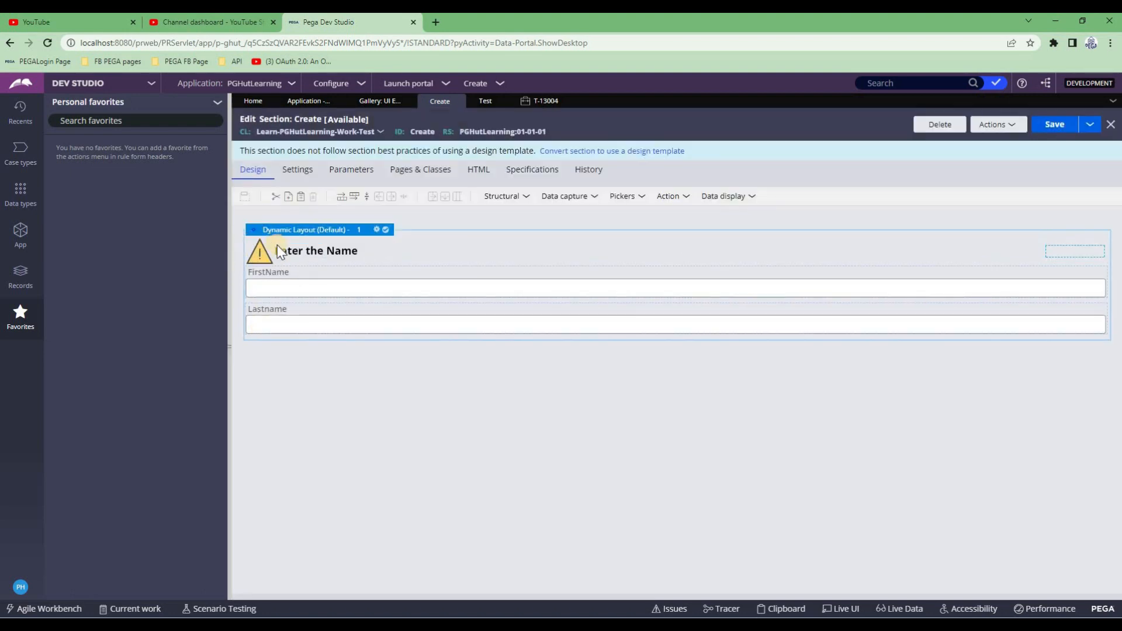
Save the Create section and refresh case T-13004 to see the warning icon beside Enter the Name
left_click(1054, 124)
left_click(486, 102)
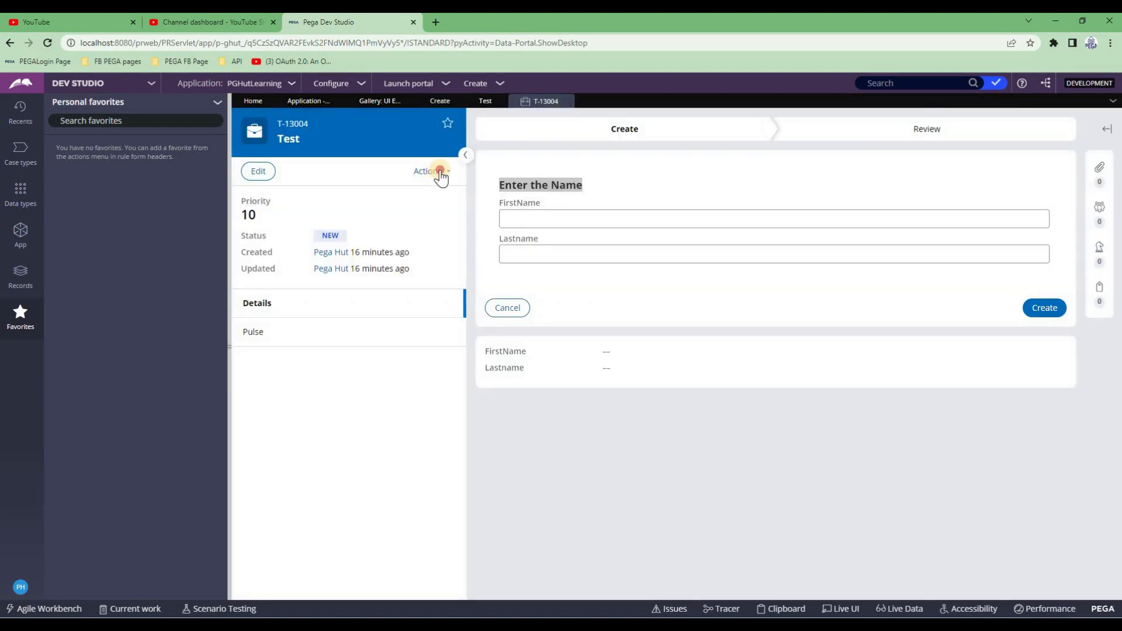
left_click(441, 175)
left_click(376, 270)
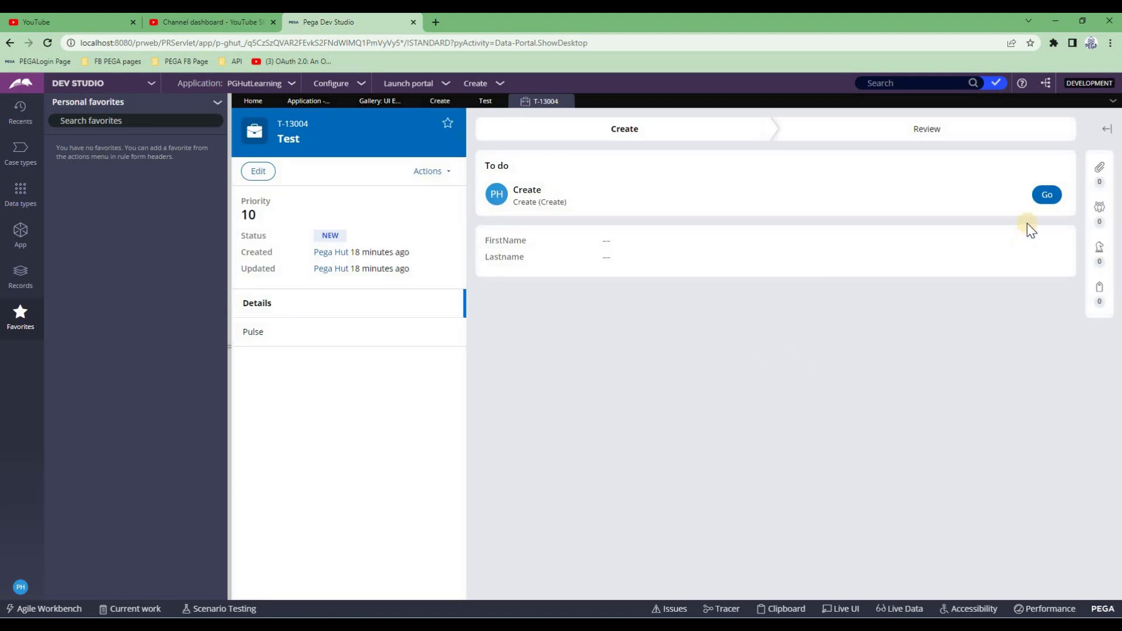
left_click(1047, 196)
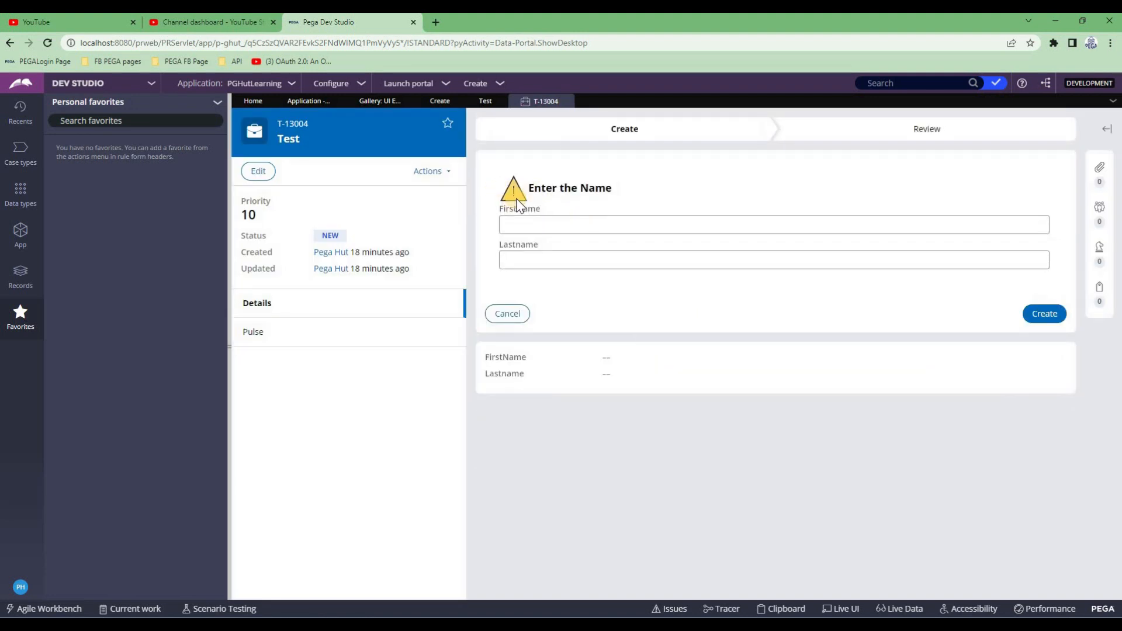
left_click(439, 102)
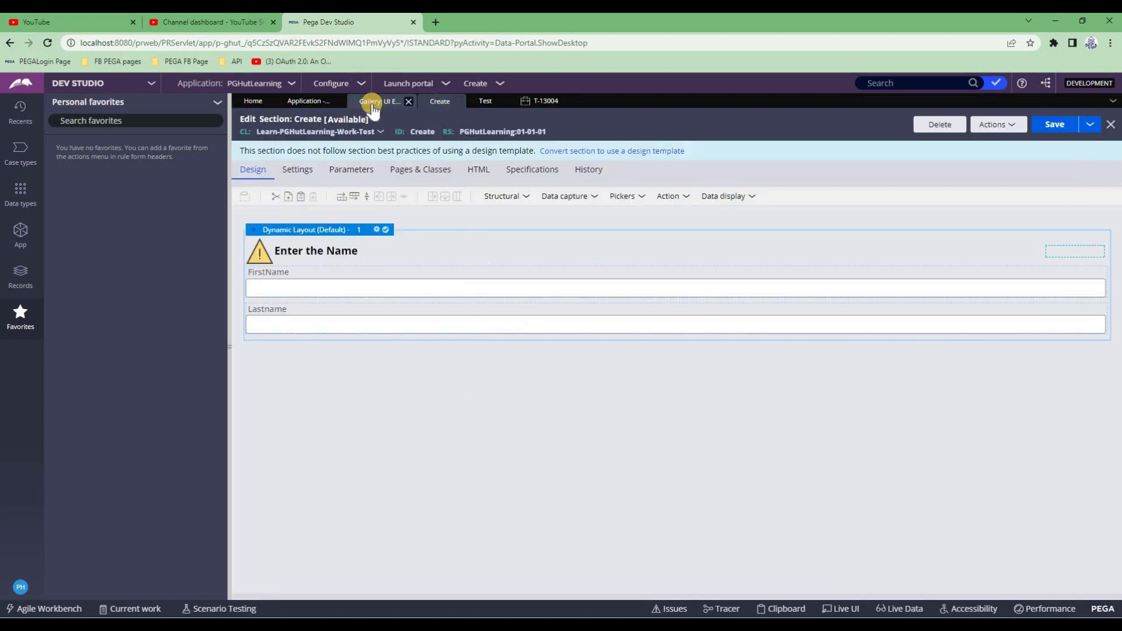
Review the dynamic layout's body visibility (Always) and header type (Bar) options
double_click(339, 232)
scroll(629, 343, "down", 2)
left_click(629, 347)
left_click(629, 344)
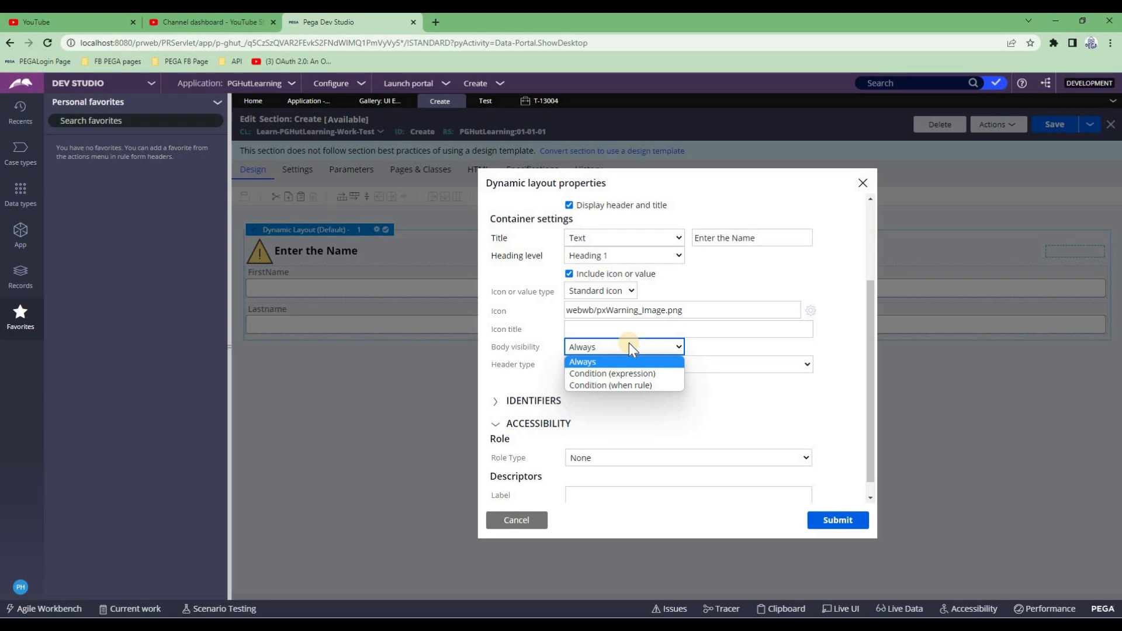
left_click(628, 344)
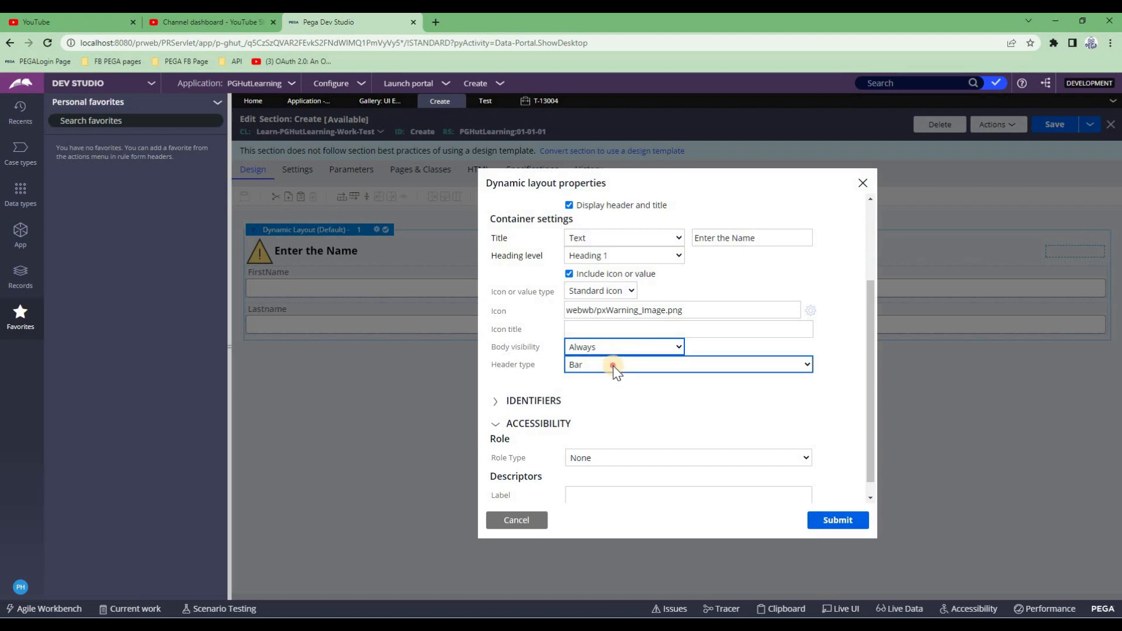
left_click(613, 366)
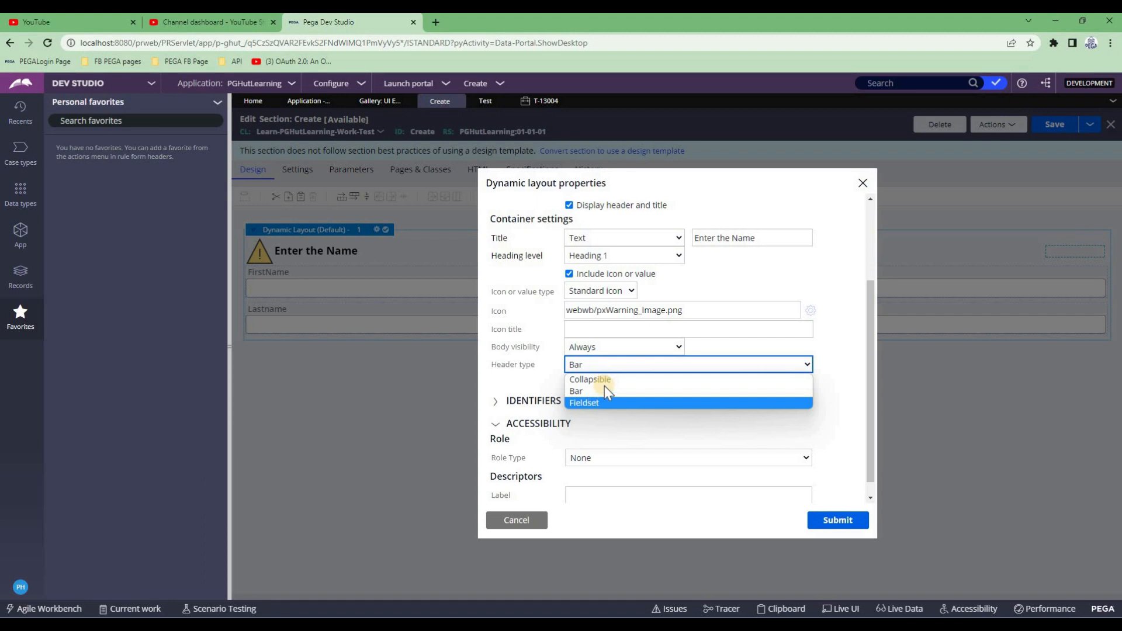
left_click(598, 347)
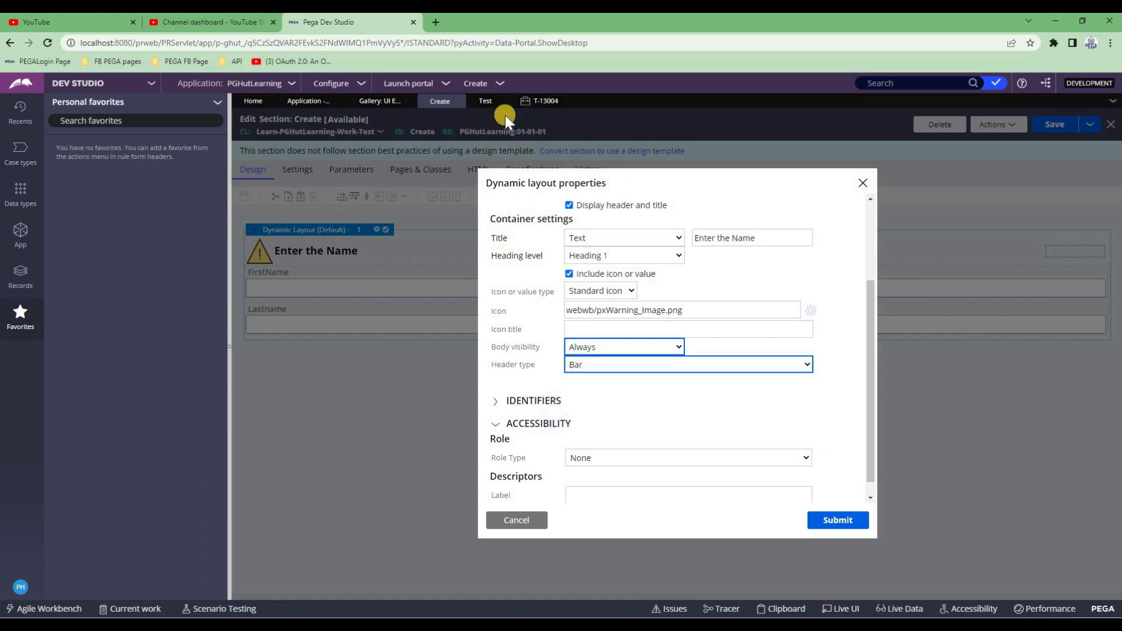
left_click(536, 103)
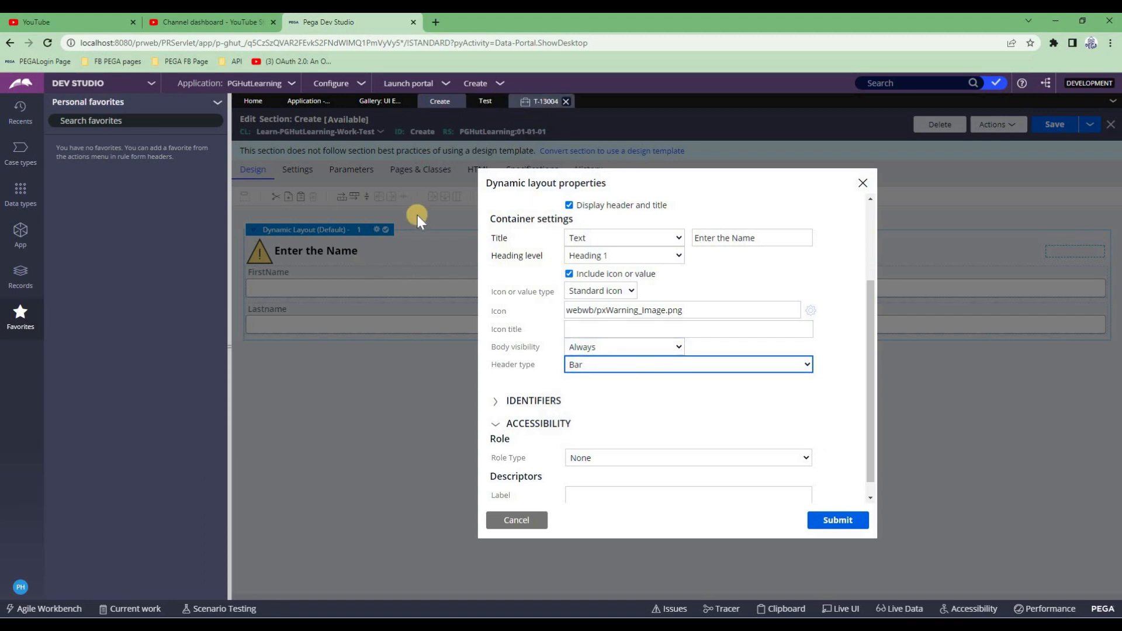
left_click(440, 102)
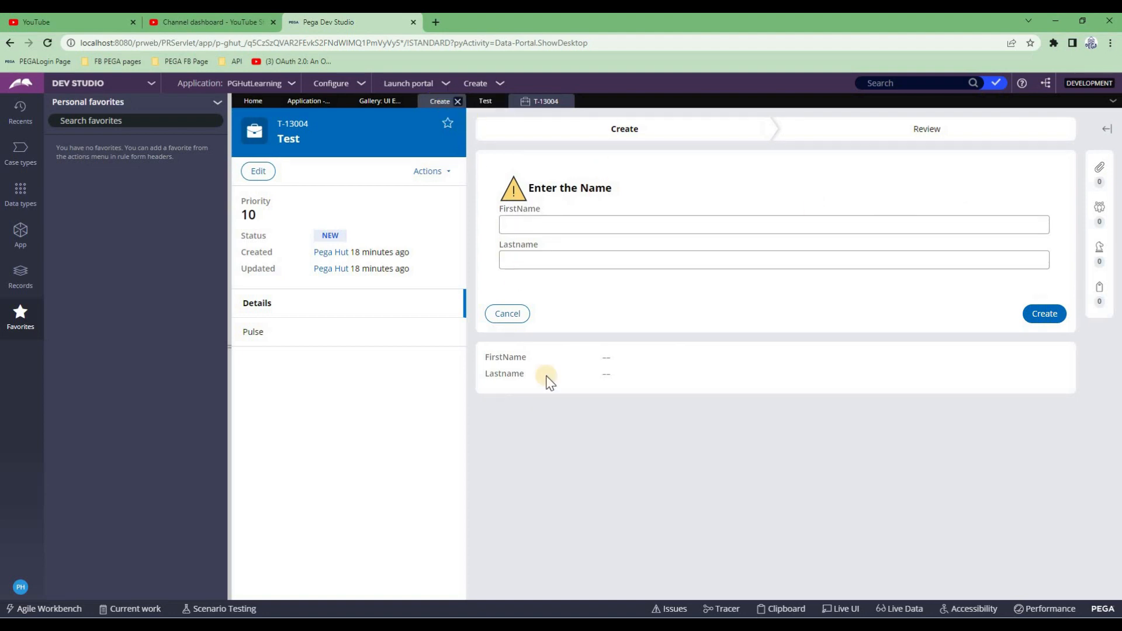
Set the layout header type to Collapsible, submit, and save the Create section
left_click(587, 368)
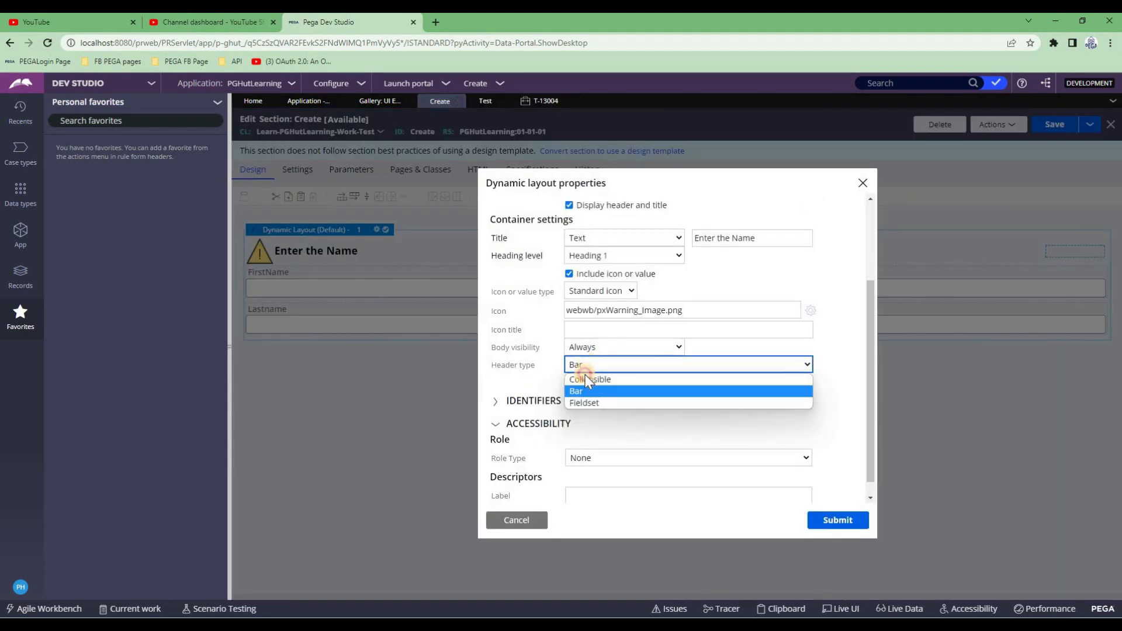
left_click(585, 377)
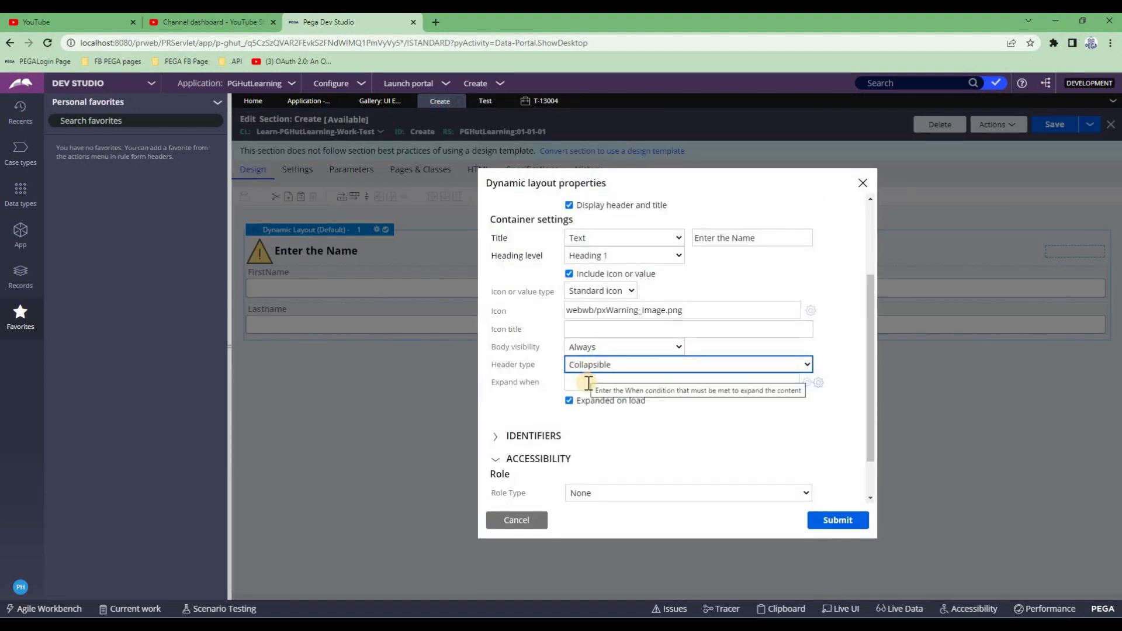
left_click(592, 382)
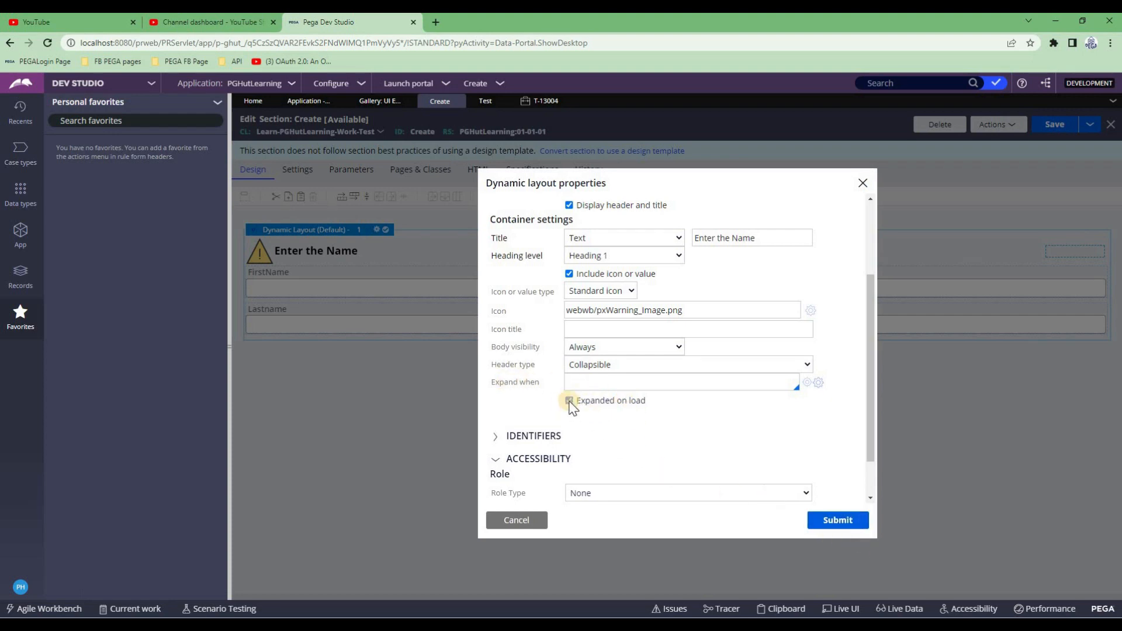
left_click(837, 528)
left_click(1055, 124)
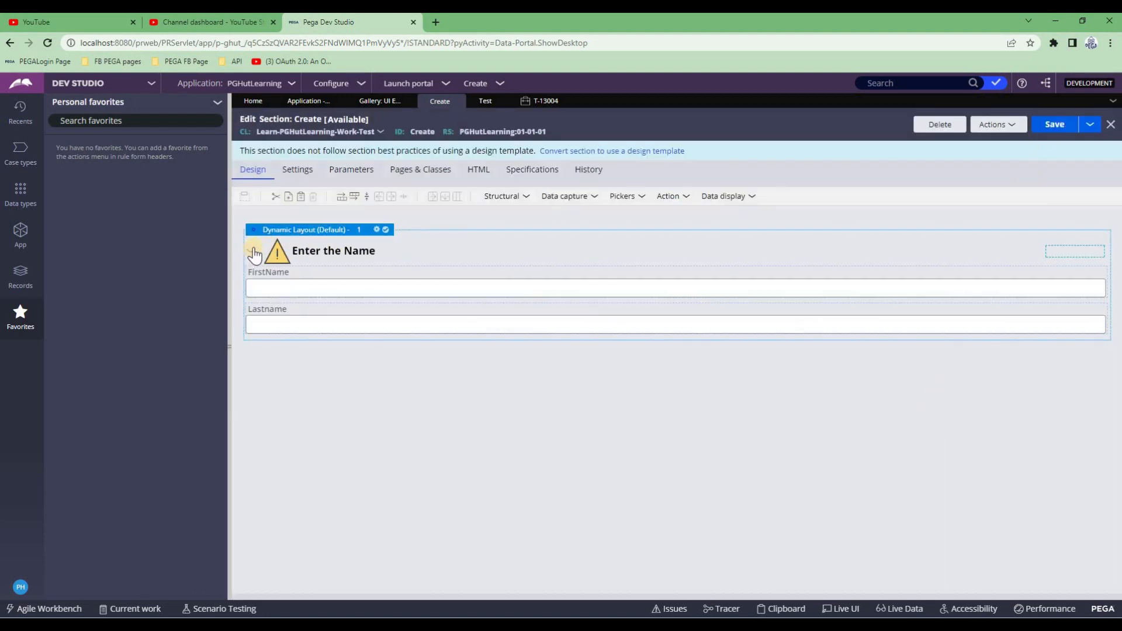
Refresh case T-13004 and reopen its Create step form
left_click(537, 101)
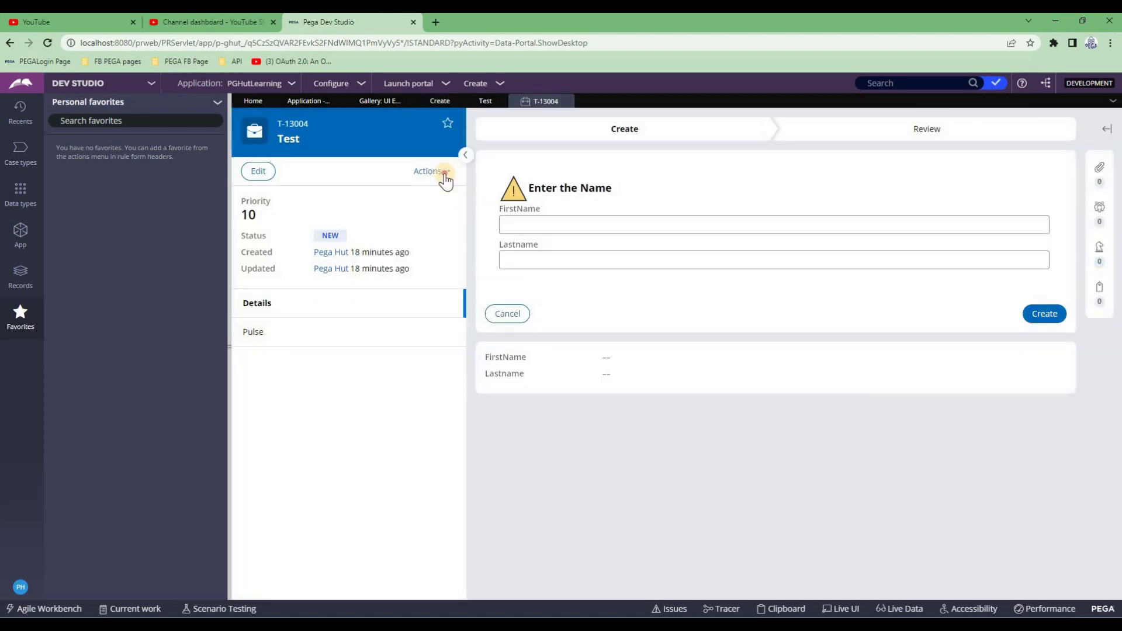
left_click(432, 171)
left_click(435, 268)
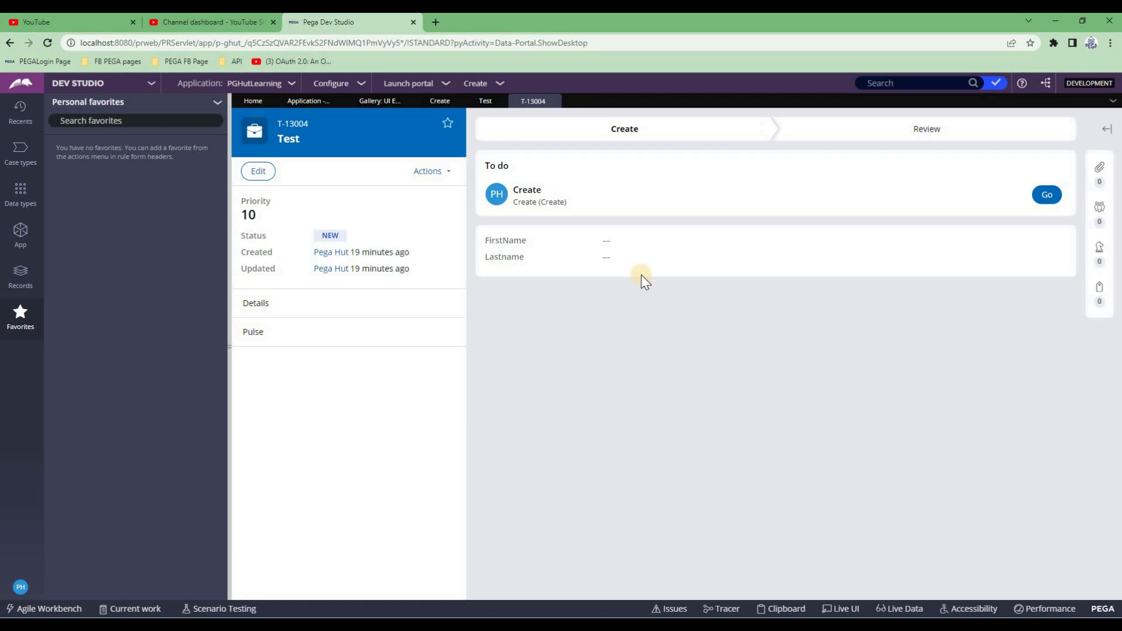
left_click(1043, 197)
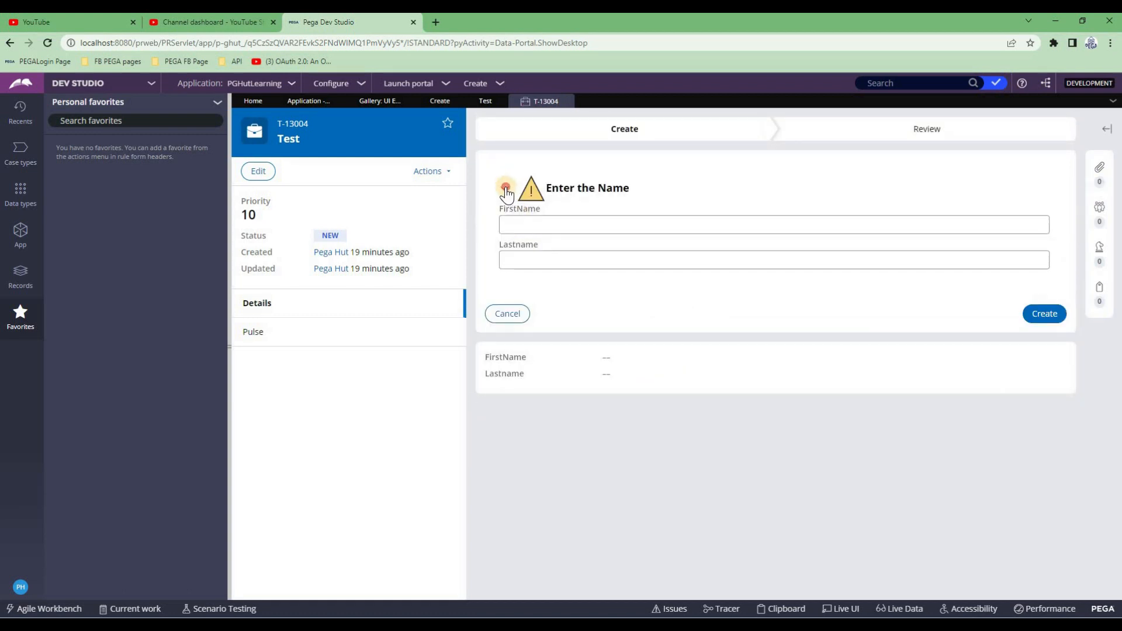
Collapse and expand the Enter the Name header three times, then return to the section editor
left_click(506, 188)
left_click(506, 188)
left_click(505, 188)
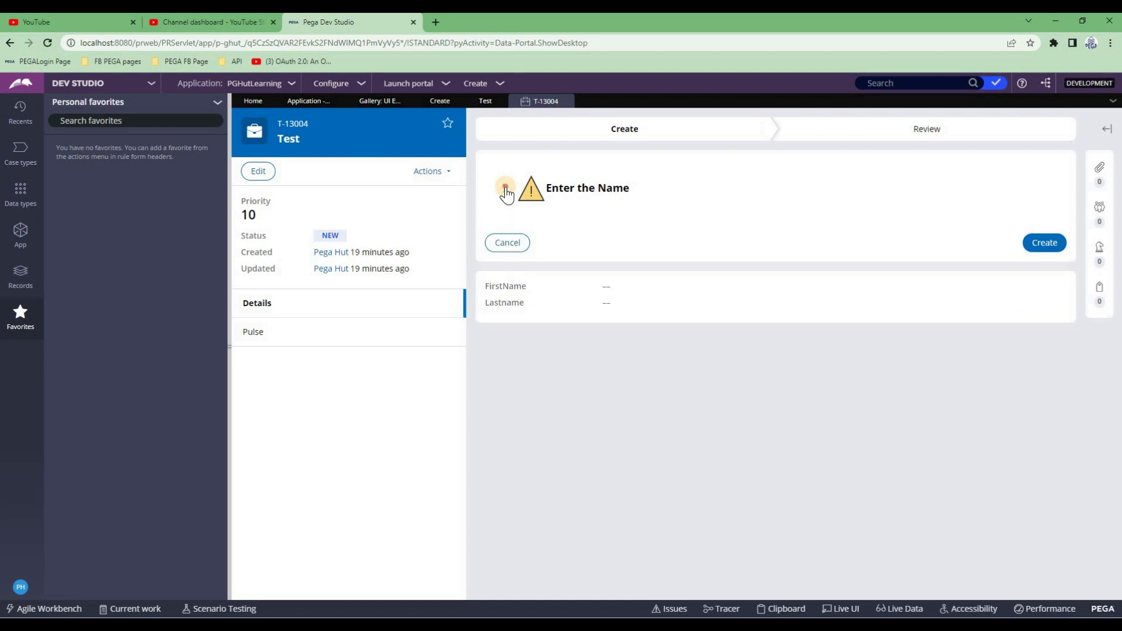
left_click(506, 188)
left_click(506, 188)
left_click(505, 188)
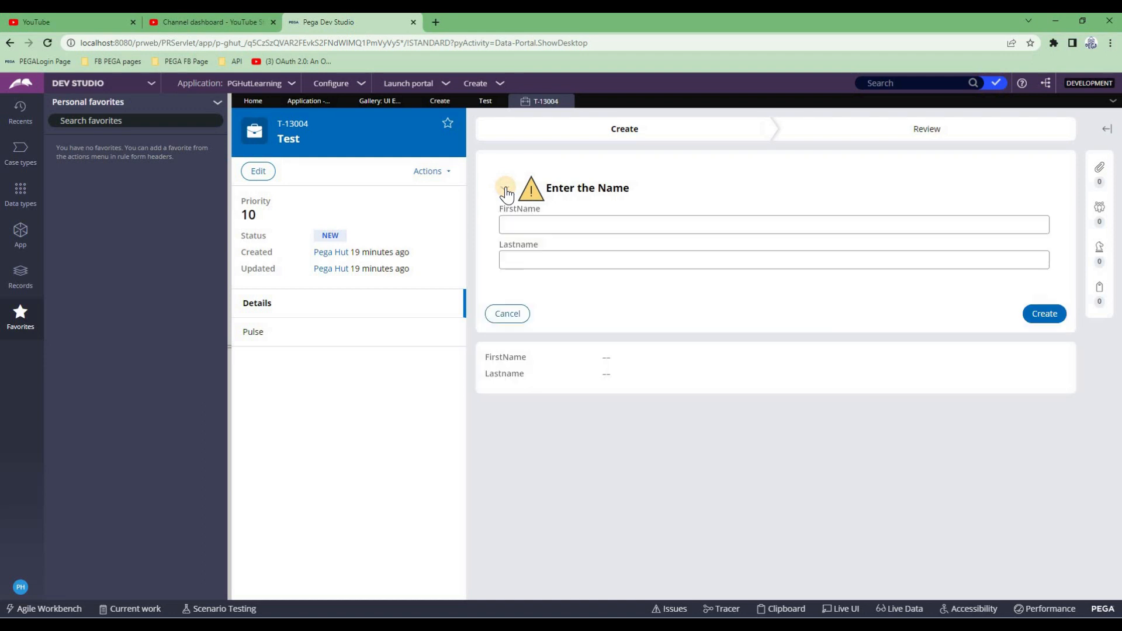
left_click(439, 100)
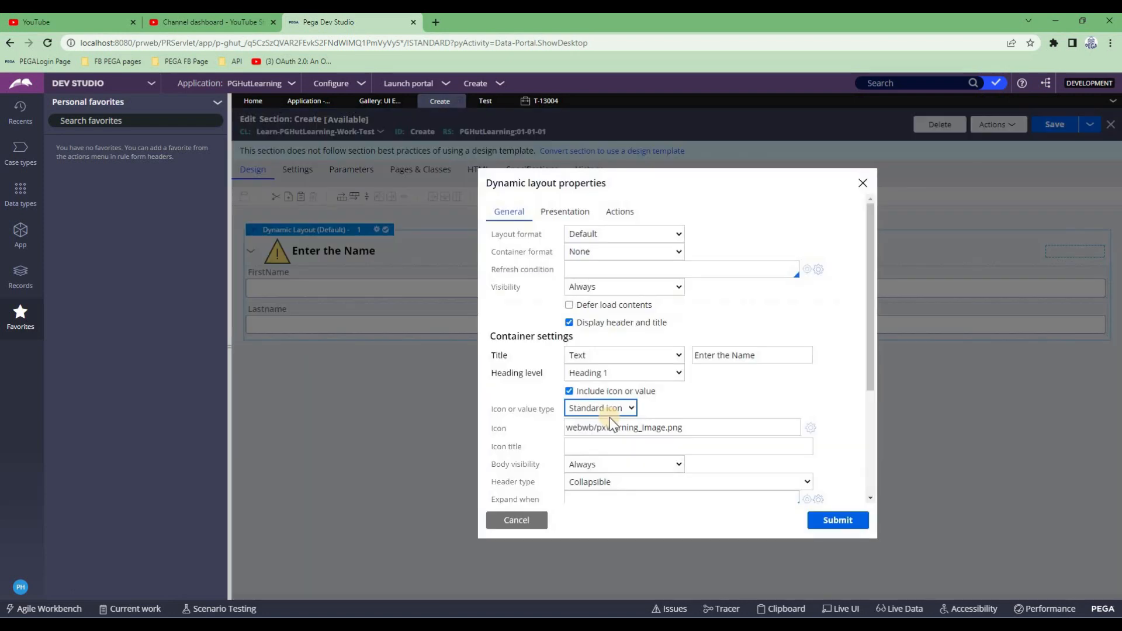
Uncheck Expanded on load for the Enter the Name layout, submit, and save the Create section
scroll(605, 412, "down", 2)
left_click(569, 401)
left_click(841, 522)
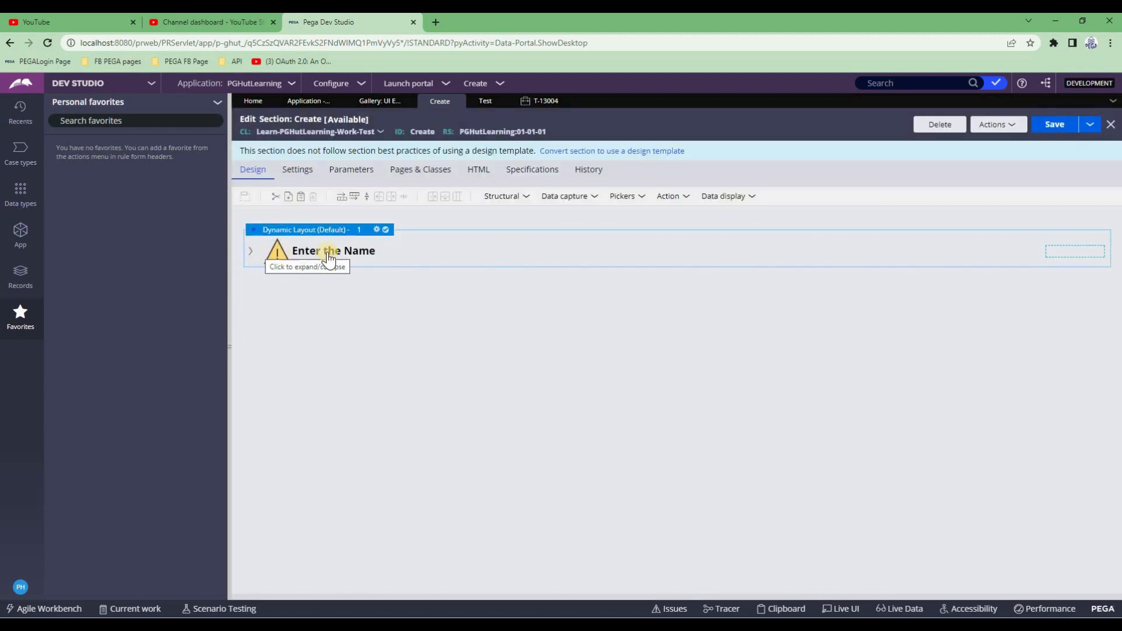
left_click(1044, 128)
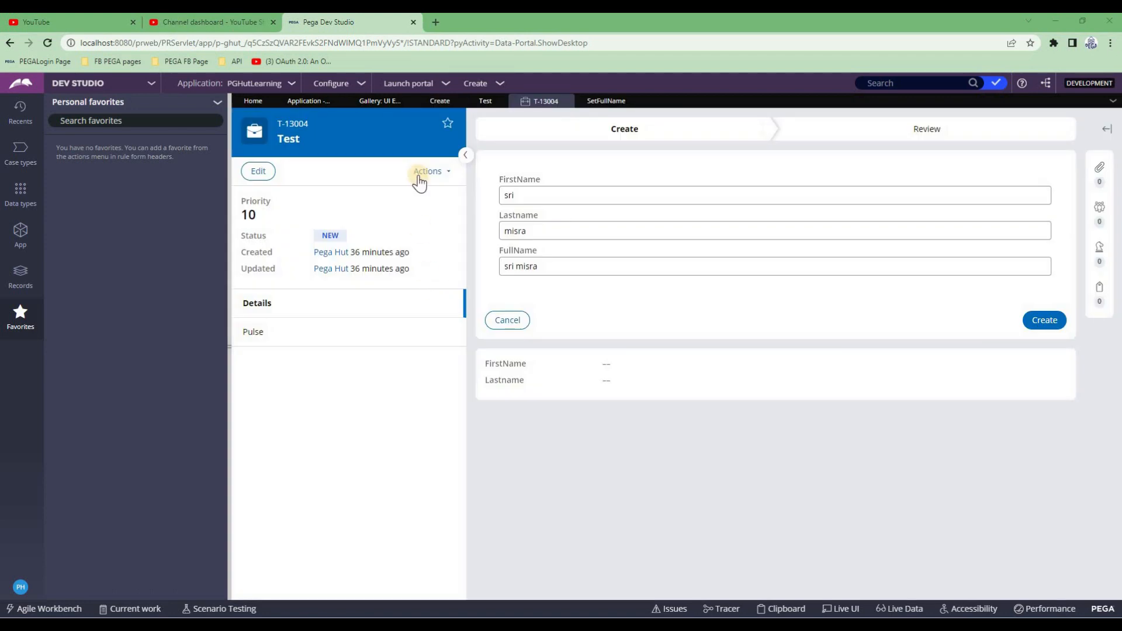
View the UI gallery's layout group page, then open the Test case type life cycle via App explorer
left_click(372, 101)
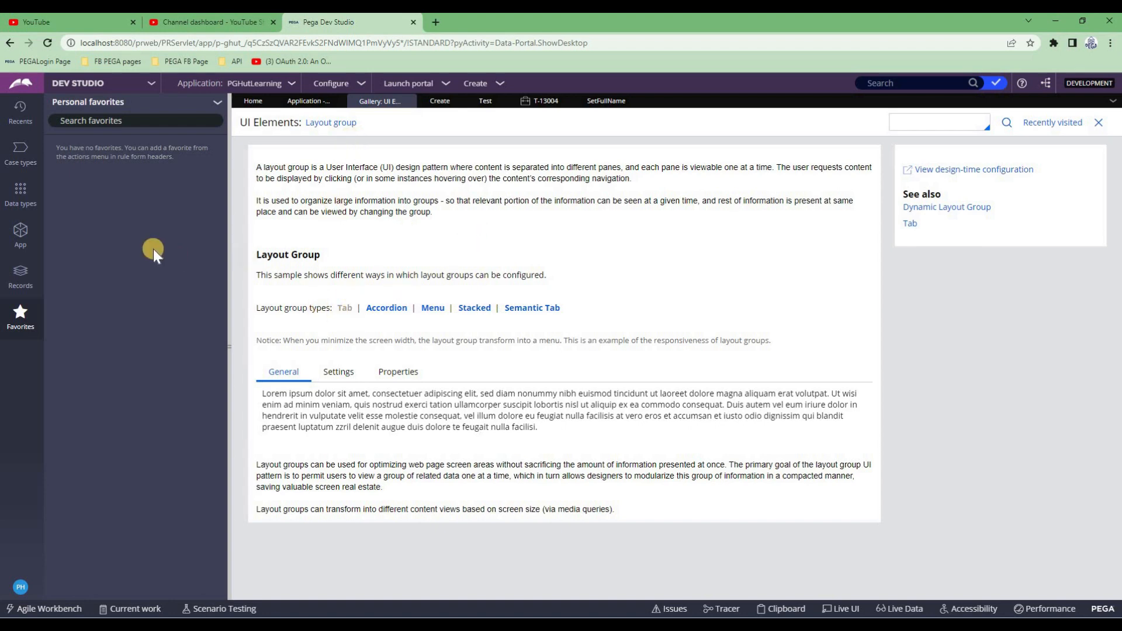
left_click(46, 244)
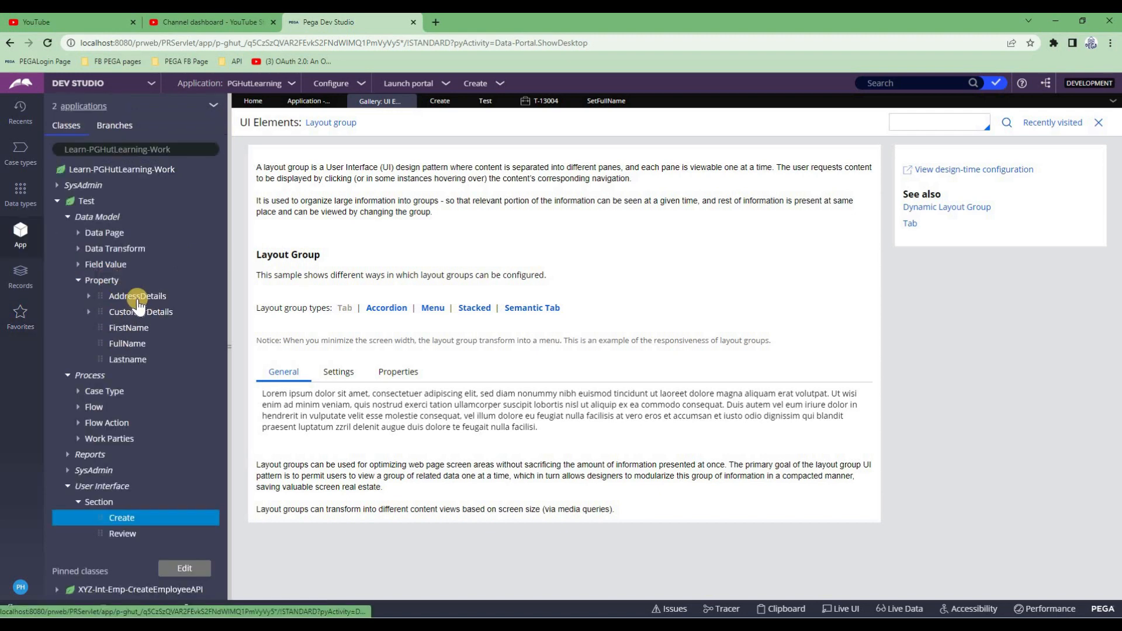
left_click(486, 105)
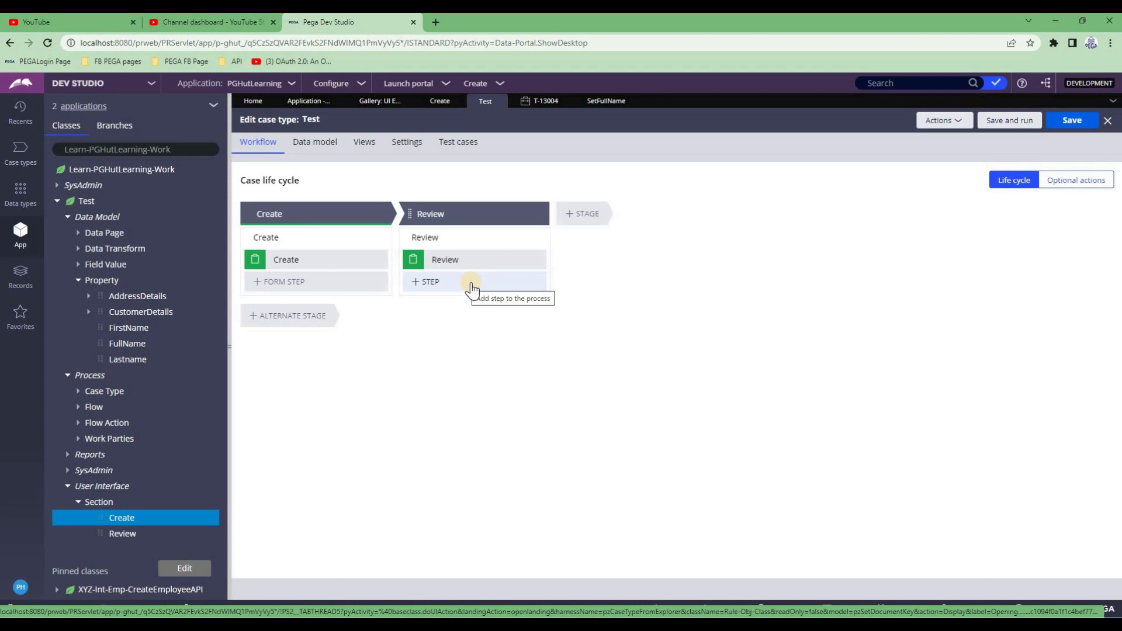
Merge away the second dynamic layout in the Create section, leaving one empty layout
left_click(442, 101)
left_click_drag(256, 328, 354, 257)
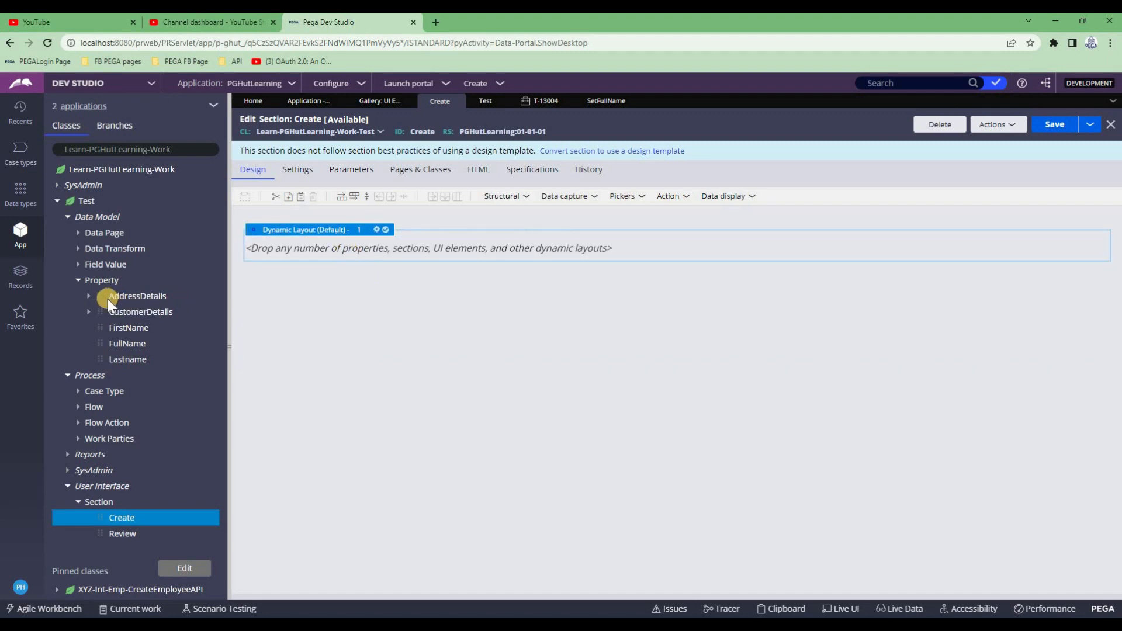
left_click(507, 202)
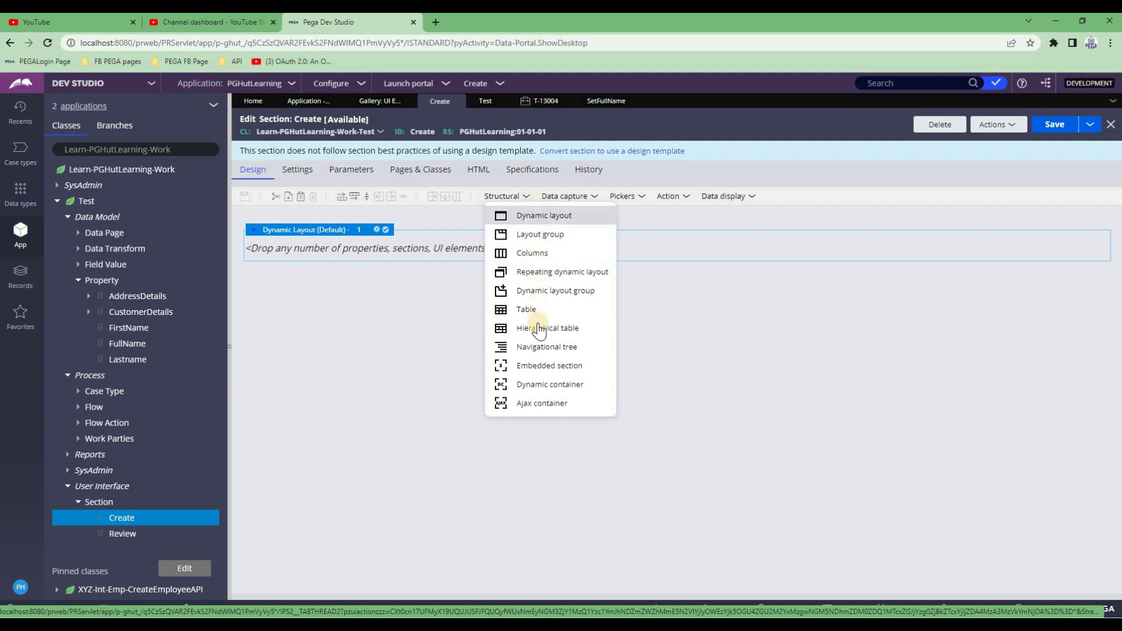
Embed a section in the dynamic layout using the .CustomerDetails clipboard page
left_click_drag(542, 374, 408, 245)
left_click(606, 335)
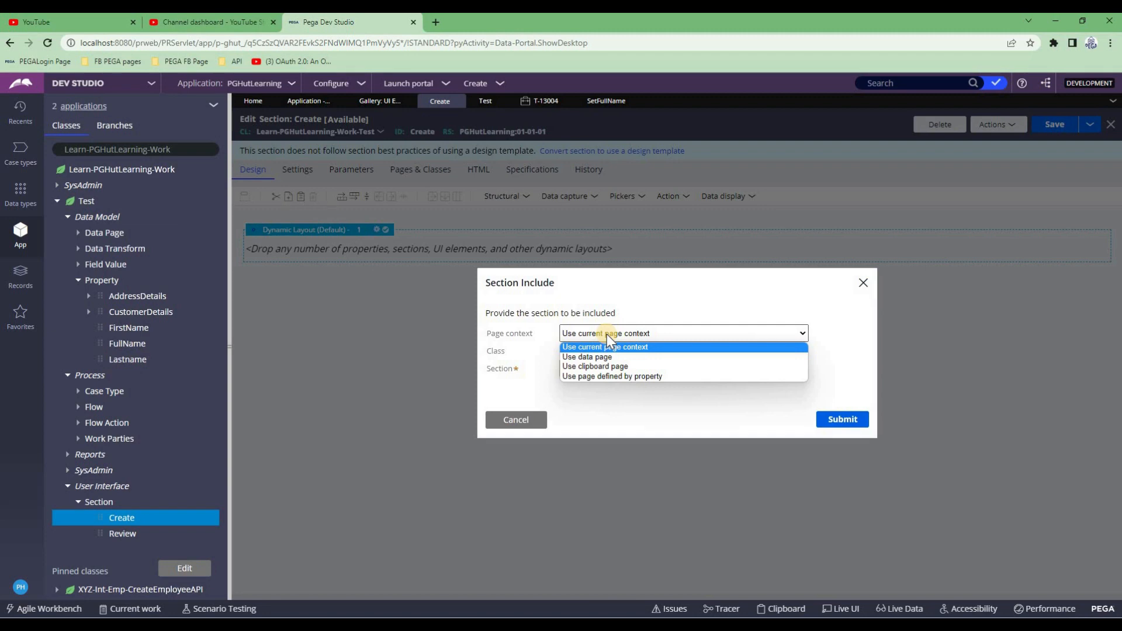
left_click(601, 366)
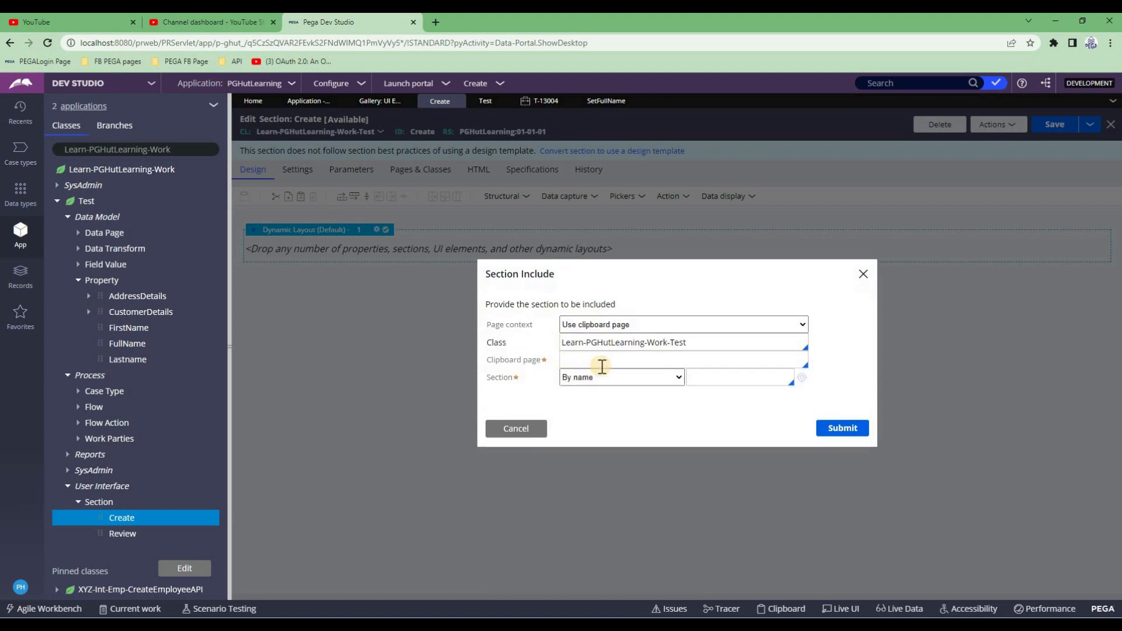
triple_click(705, 349)
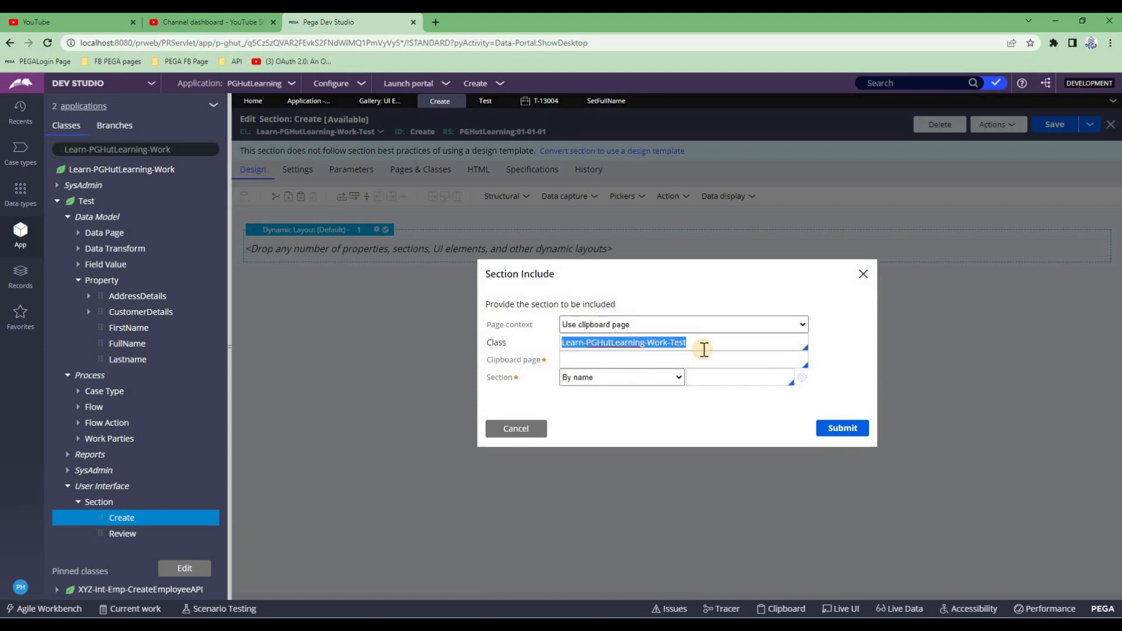
left_click(648, 362)
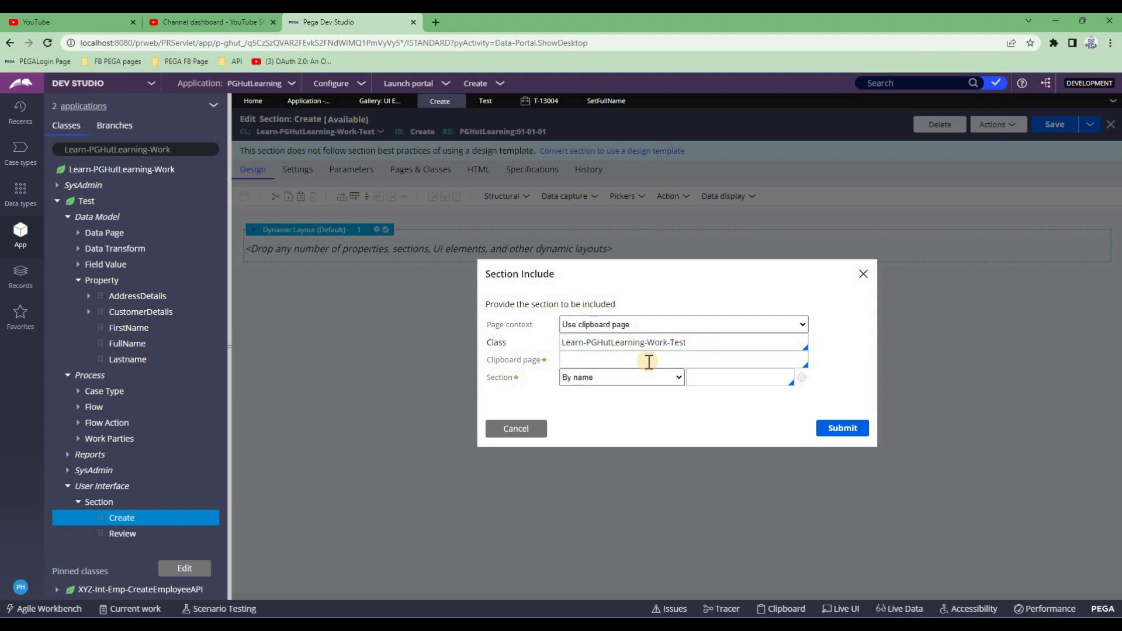
key("Down")
key("Return")
Set class Learn-PGHutLearning-Data-CustomerDetails, choose section CustomerDetails_sec, and submit
left_click(723, 343)
key("ctrl+shift+Left")
key("ctrl+shift+Left")
type("da")
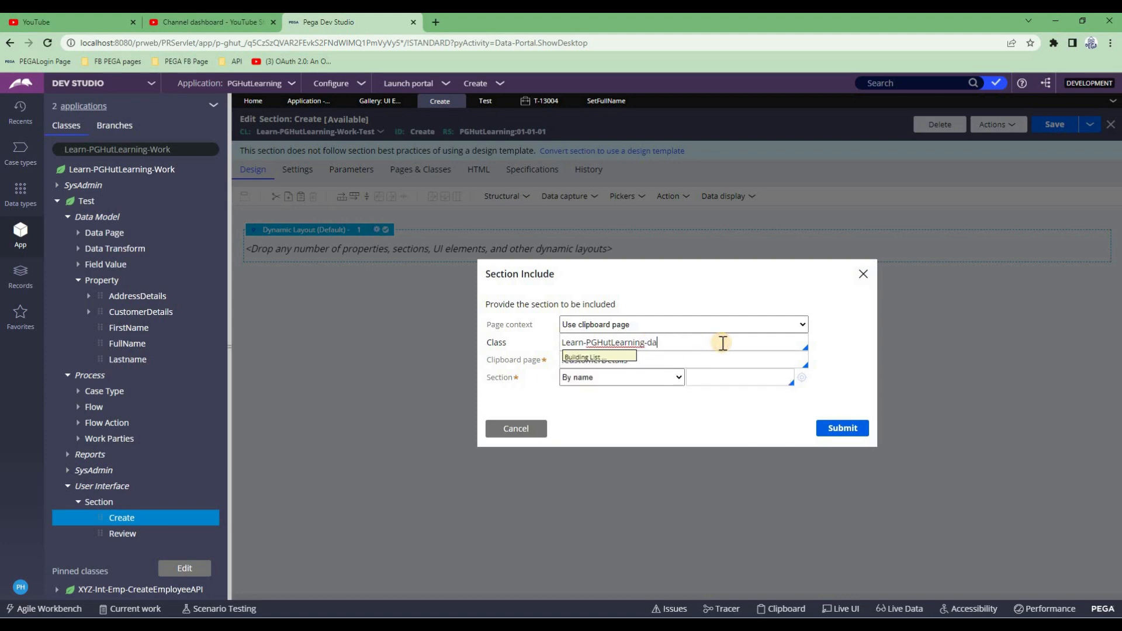
key("Down")
key("Down")
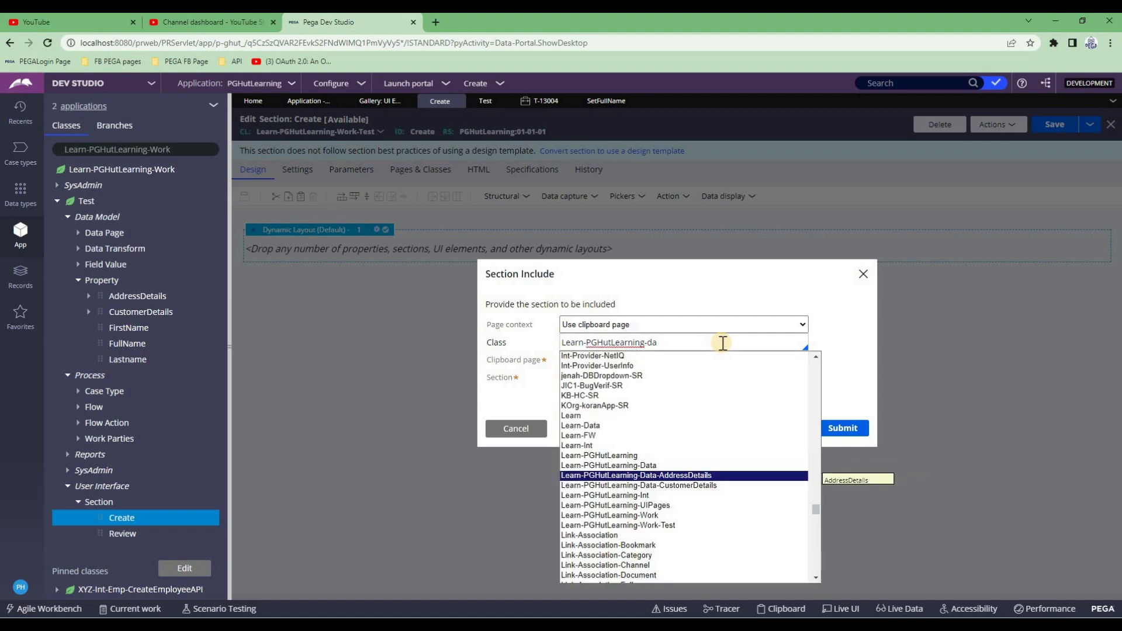
key("Return")
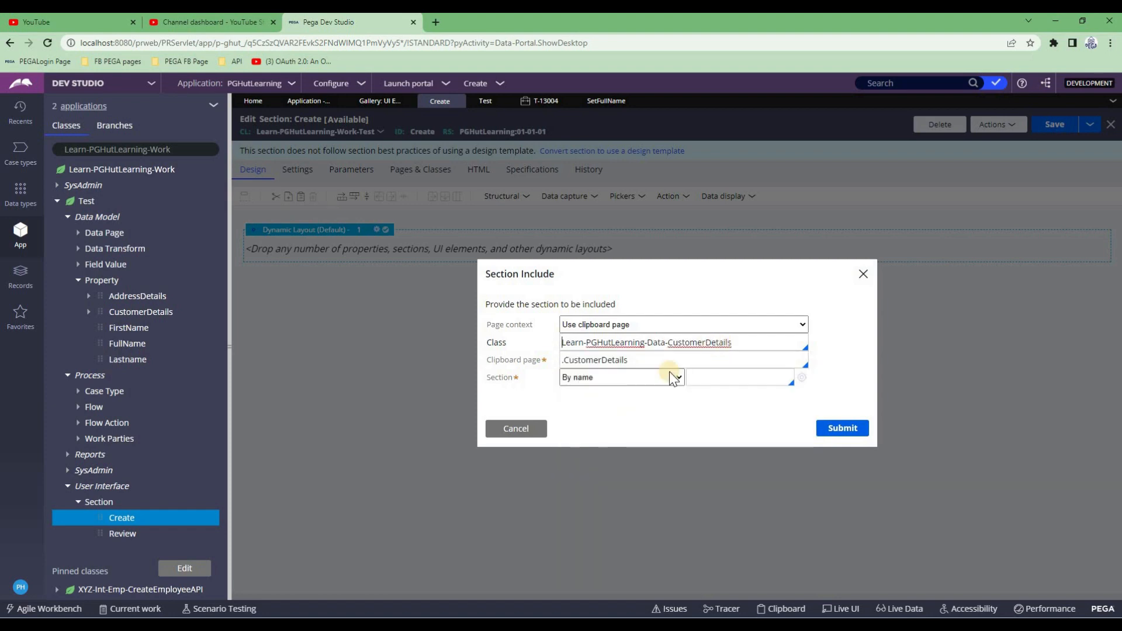
left_click(726, 378)
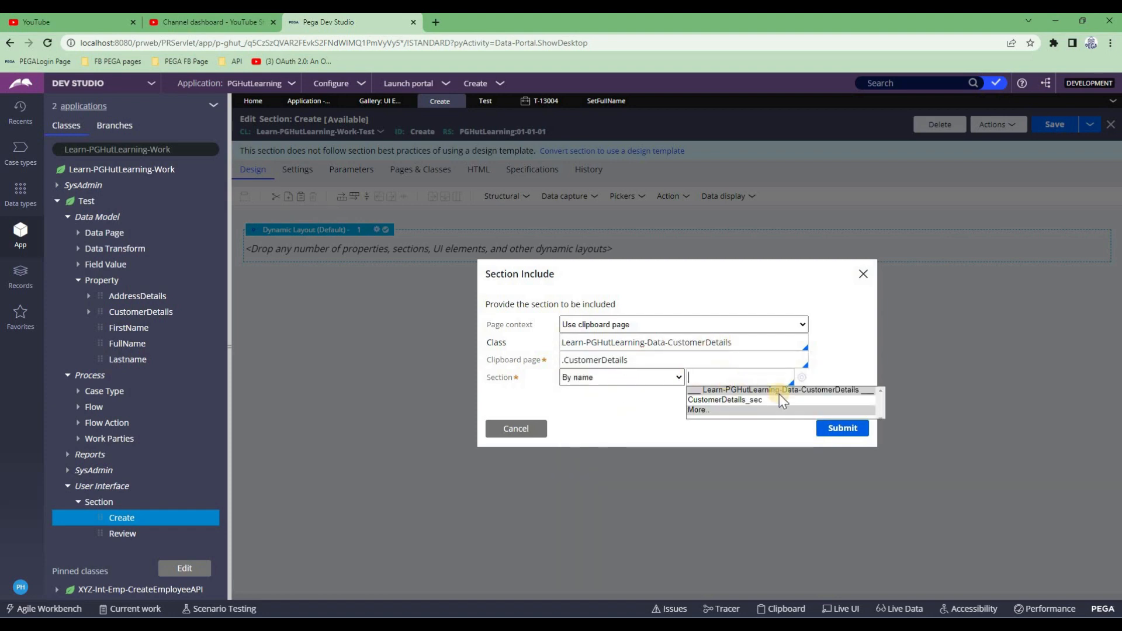
left_click(731, 402)
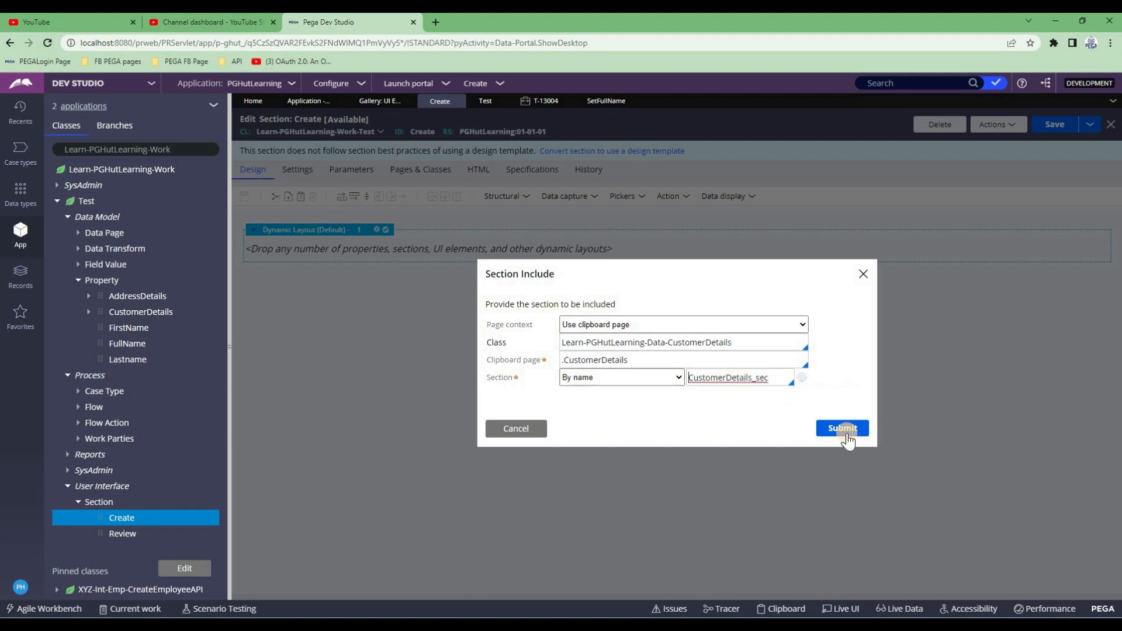
triple_click(569, 360)
left_click(834, 432)
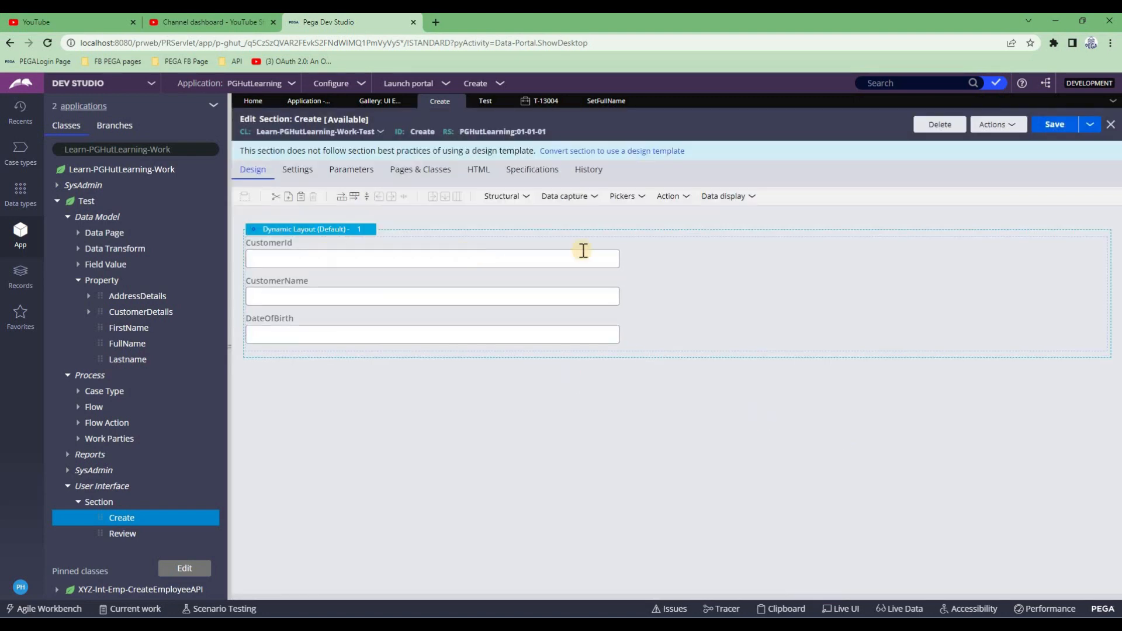
Enable the layout header with title 'CustomerDetails' and save the Create section
left_click(1041, 124)
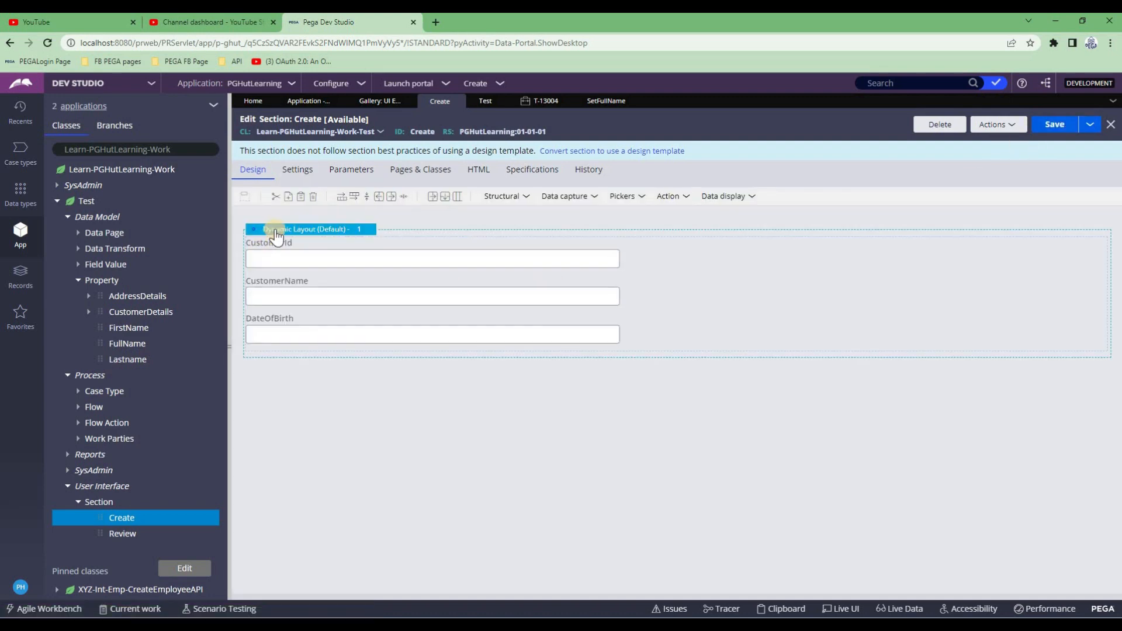
double_click(277, 230)
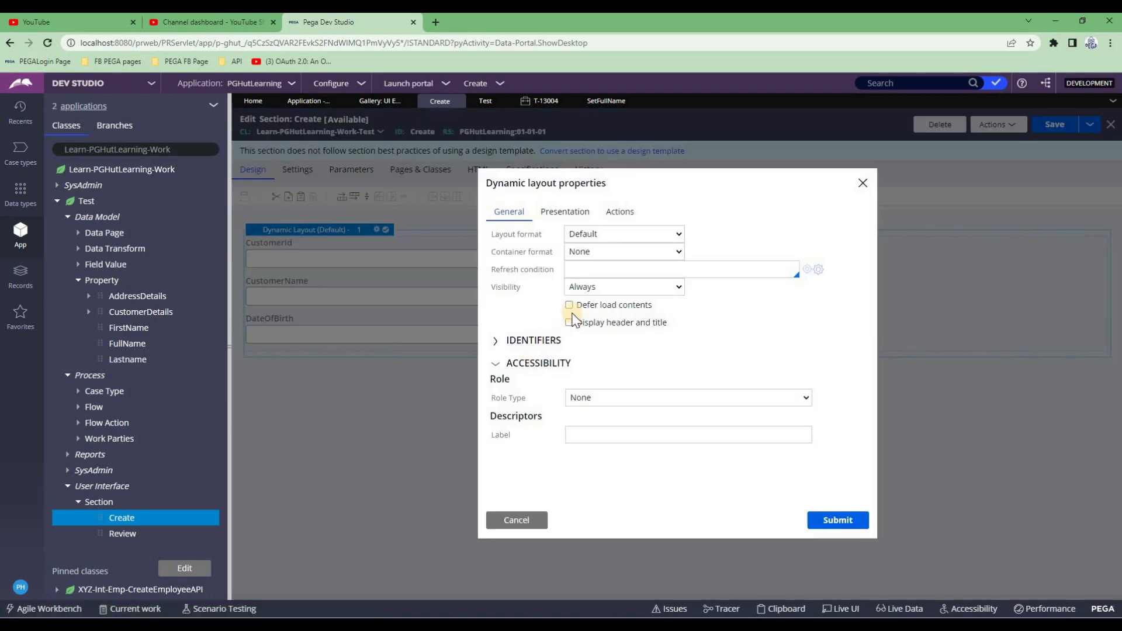
left_click(496, 351)
left_click(569, 322)
left_click(700, 355)
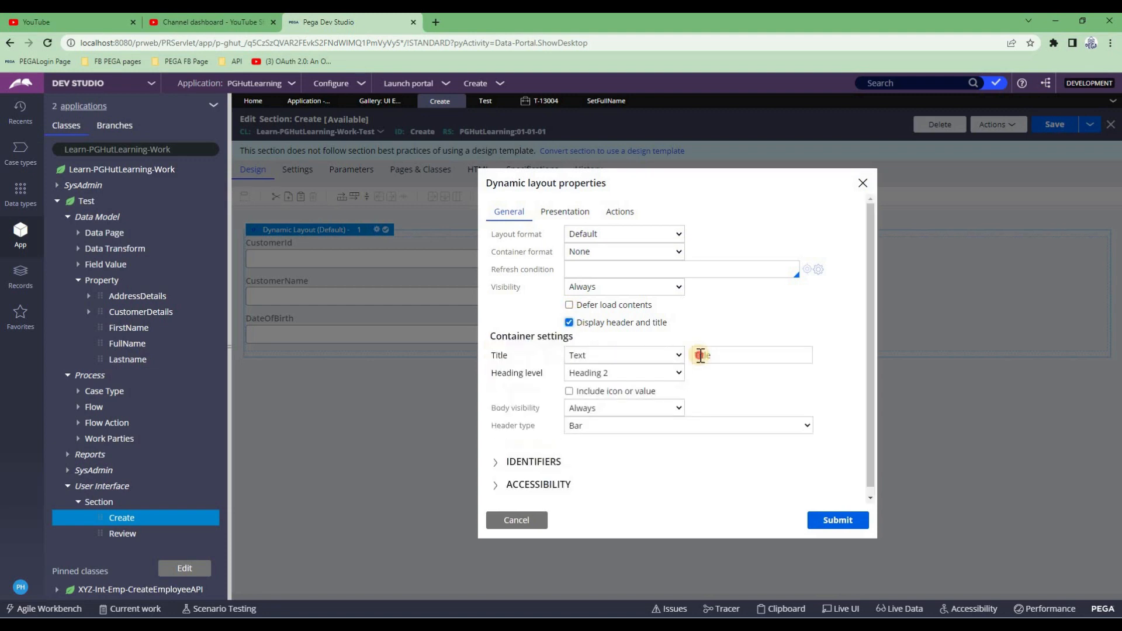
double_click(701, 355)
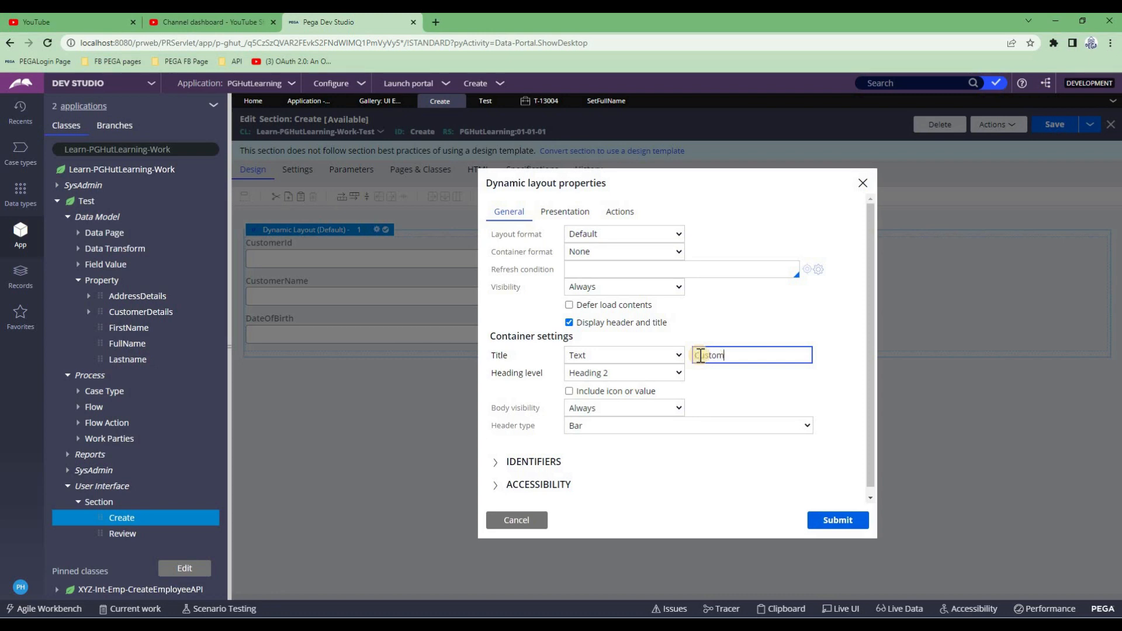
type("CustomerDetails")
left_click(826, 520)
left_click(1057, 130)
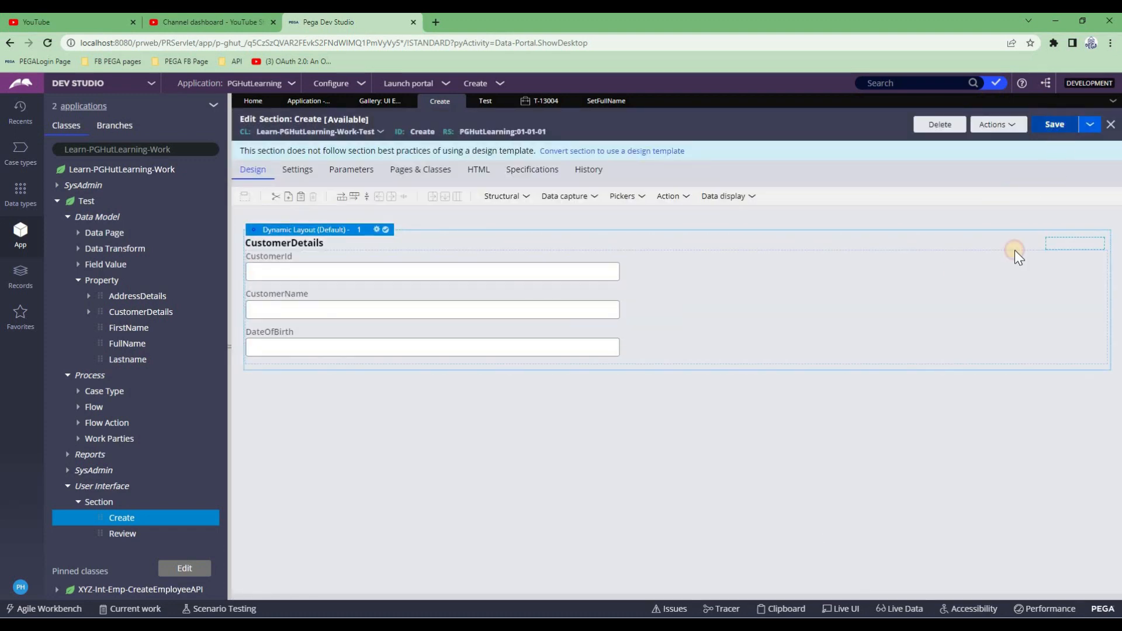
Add a second dynamic layout below the first and place an embedded section in it
left_click(509, 198)
left_click_drag(509, 217, 370, 411)
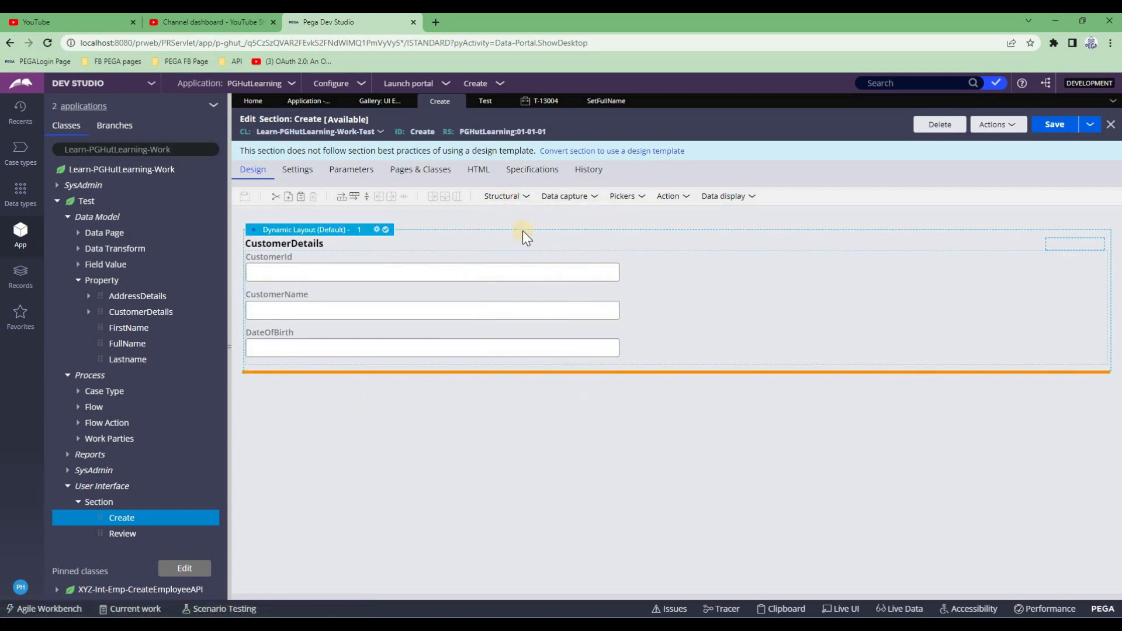
left_click(524, 199)
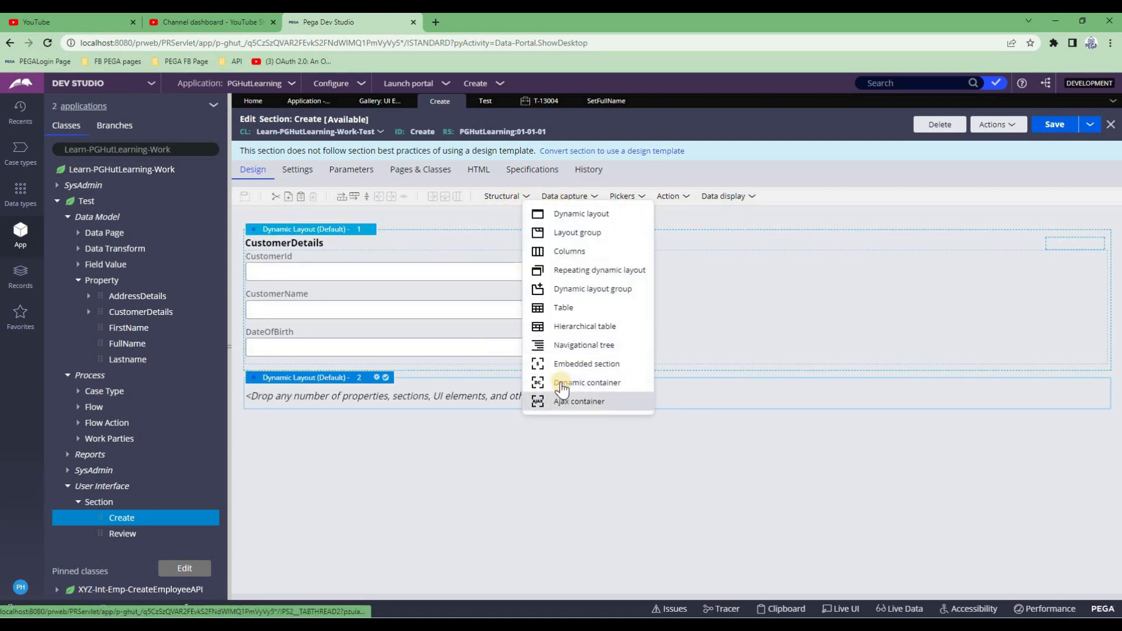
left_click_drag(538, 368, 484, 395)
Base the new embedded section on the .AddressDetails clipboard page
left_click(610, 333)
left_click(597, 367)
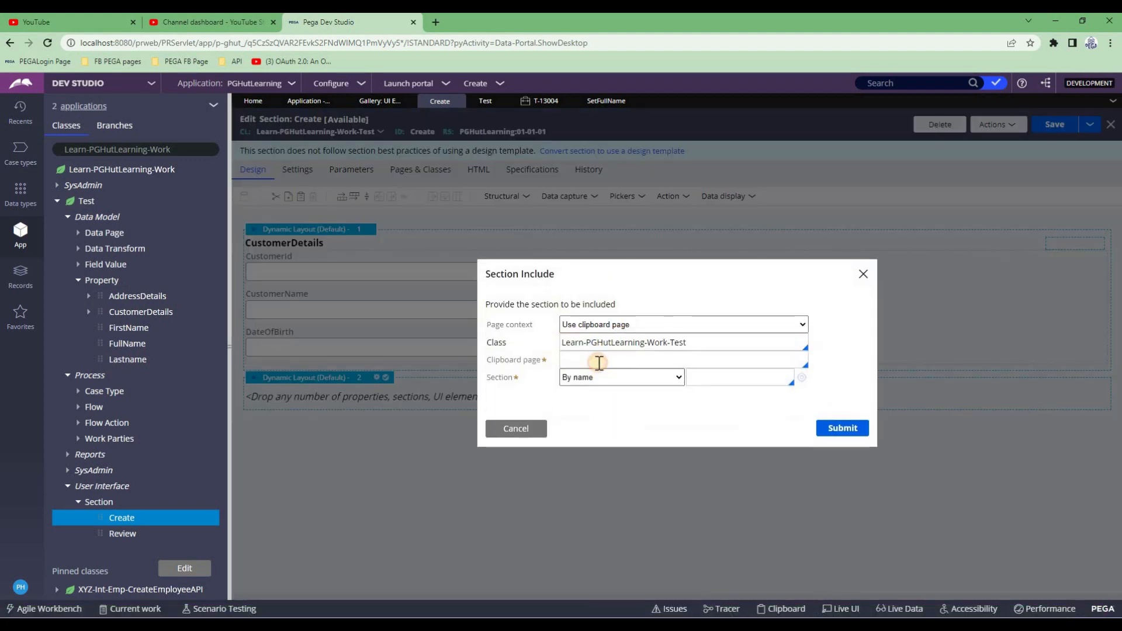
type(".add")
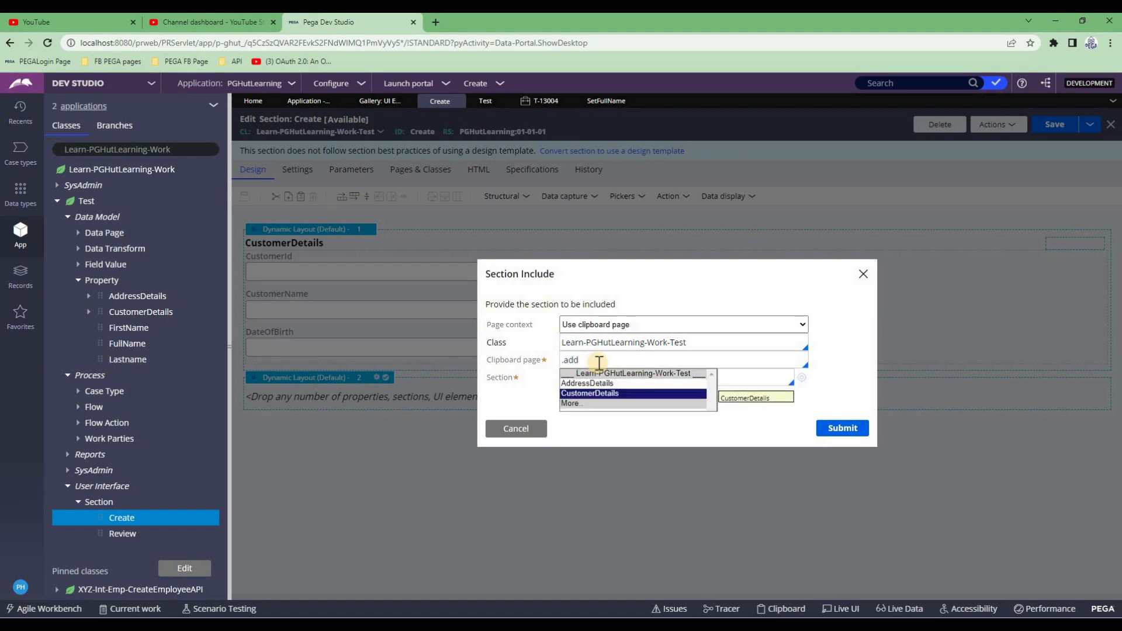
key("Return")
Set class Learn-PGHutLearning-Data-AddressDetails, choose section AddressDetails, and submit
left_click_drag(648, 343, 702, 342)
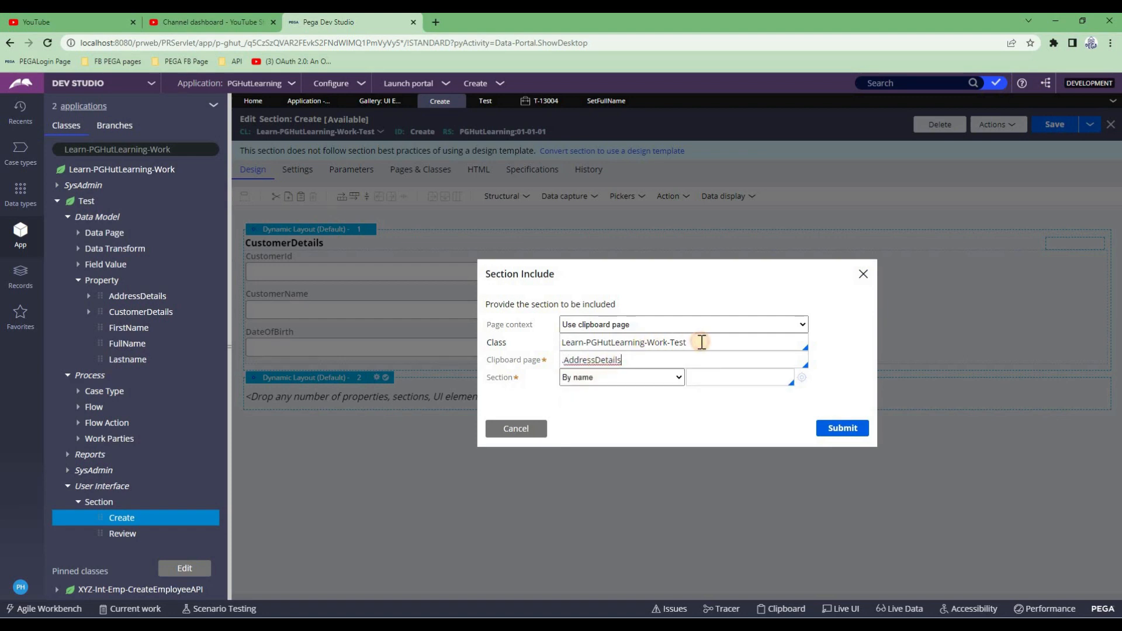
type("data")
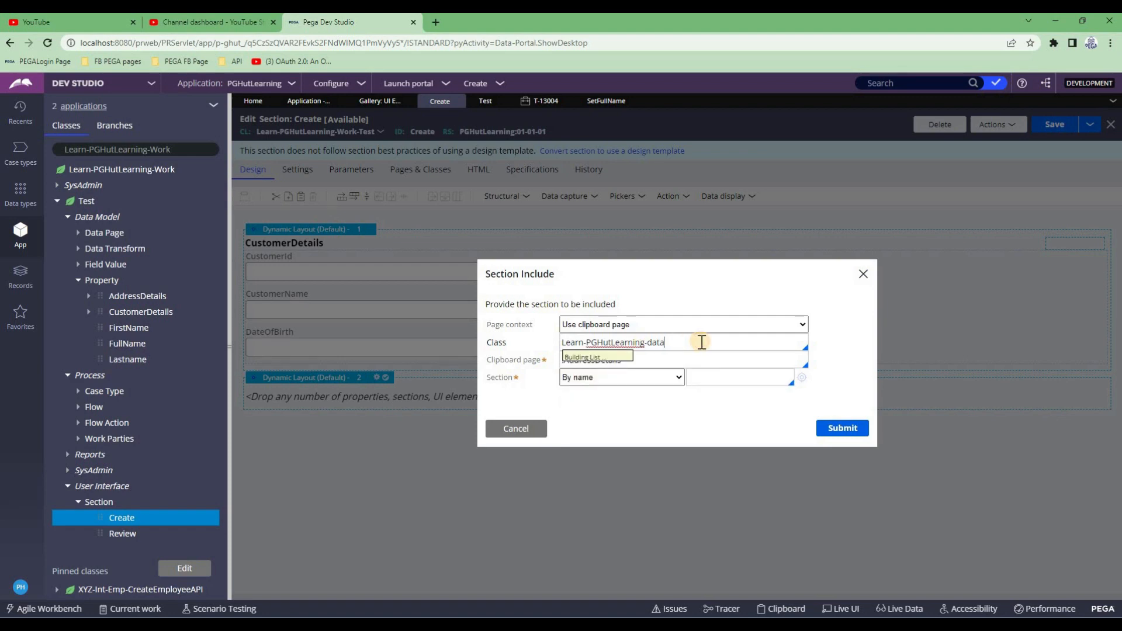
key("Down")
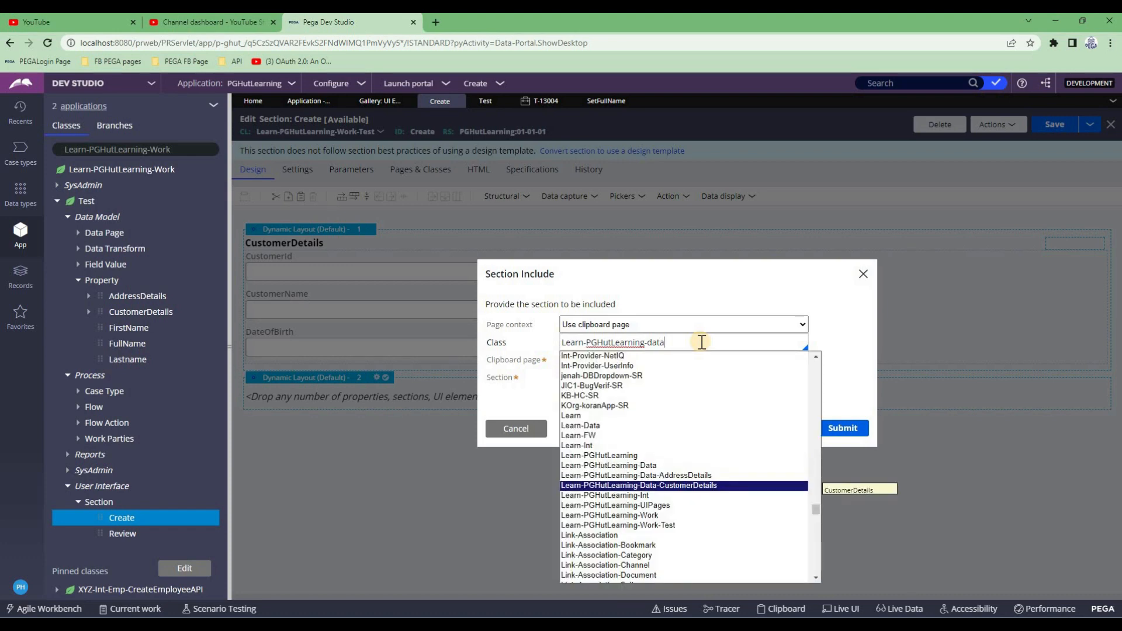
key("Up")
key("Return")
left_click(626, 377)
left_click(714, 378)
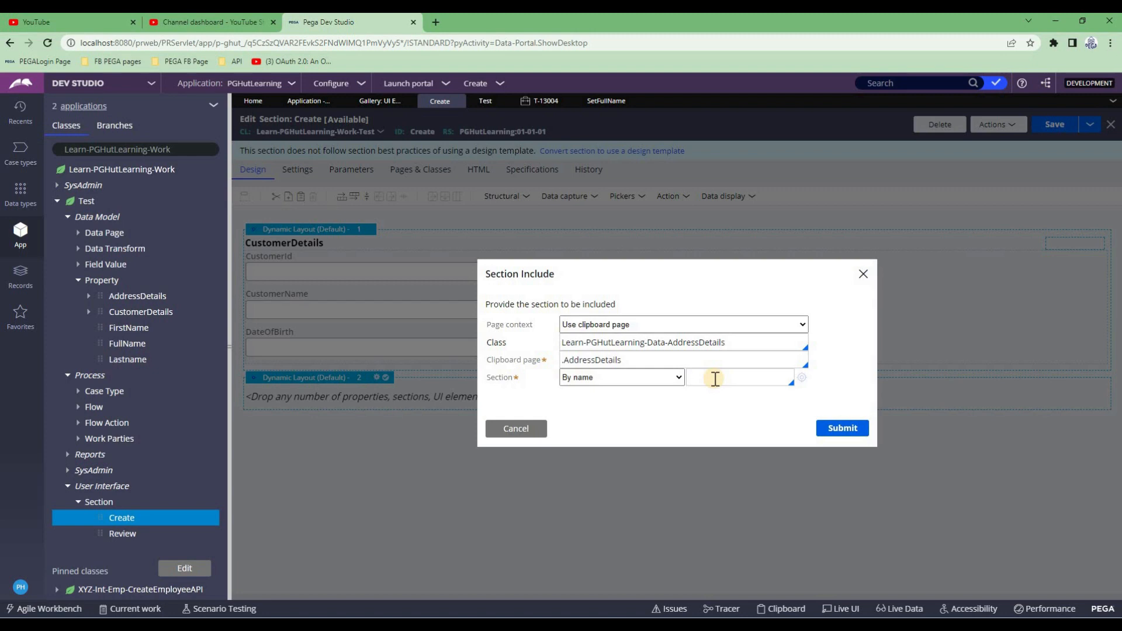
left_click(720, 401)
left_click(830, 427)
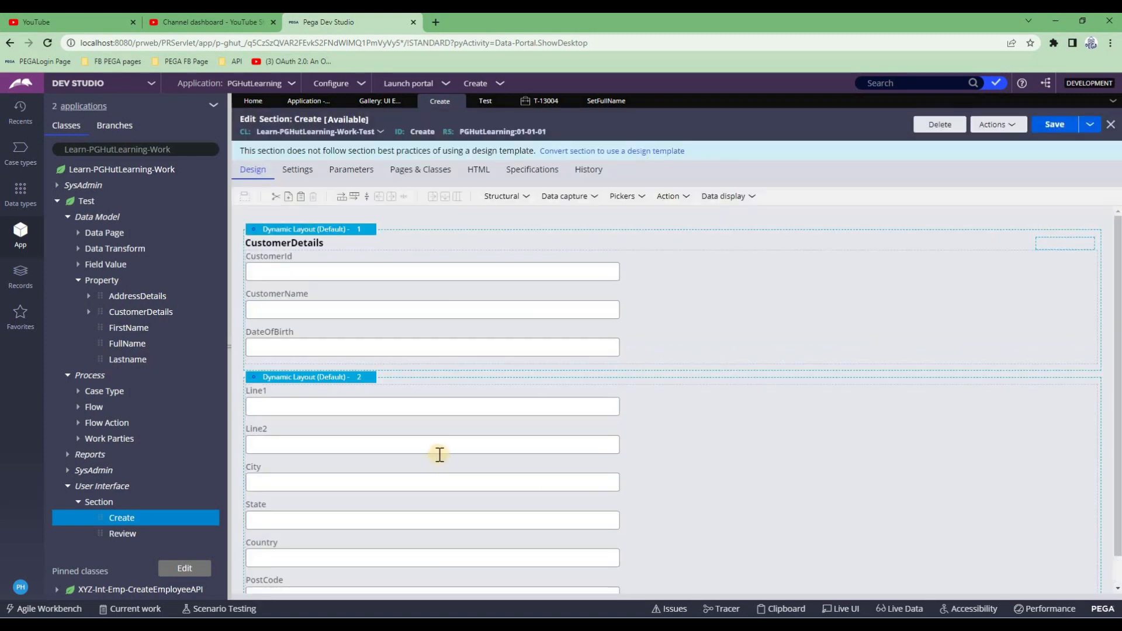
Give the Create section's second dynamic layout the header title 'AddressDetails' and save the section
scroll(442, 459, "down", 1)
left_click(305, 347)
left_click(305, 347)
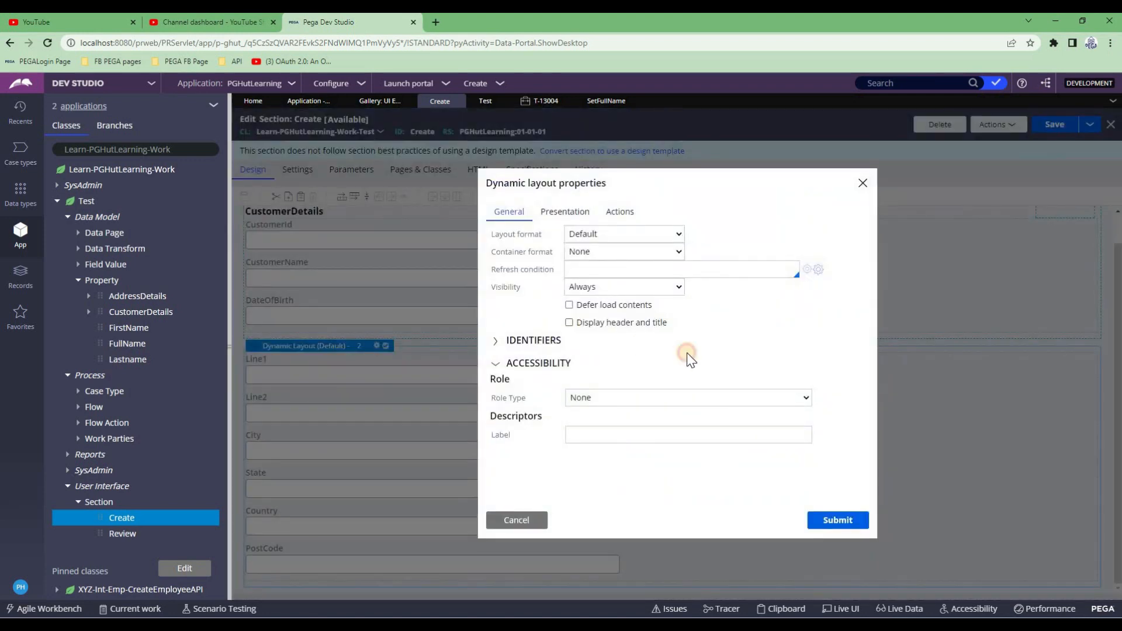
left_click(569, 322)
left_click(708, 354)
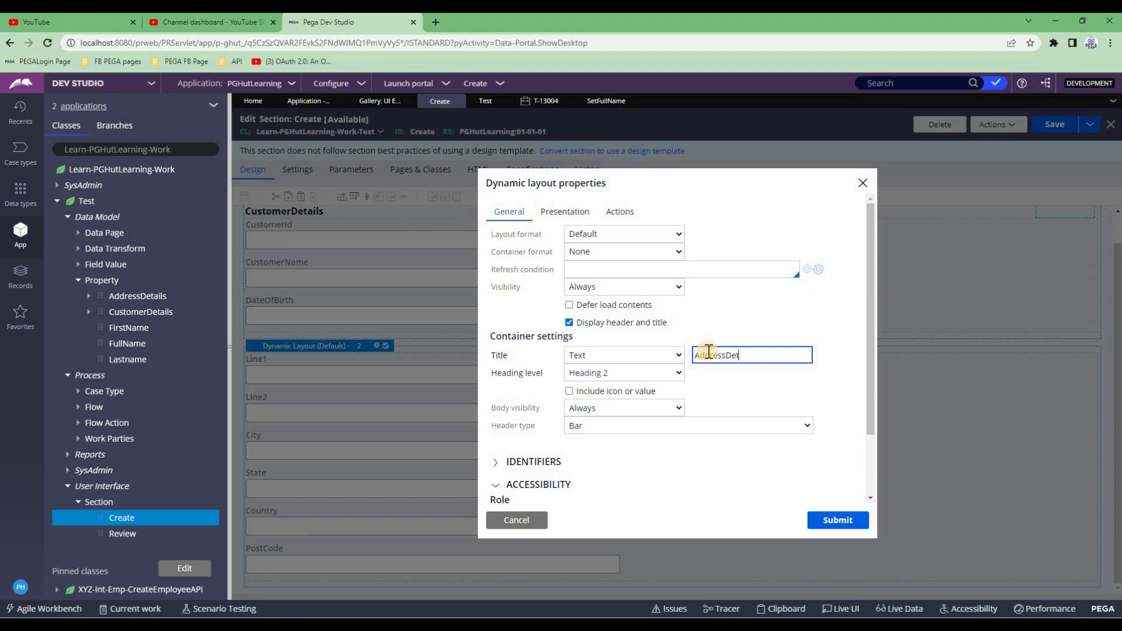
type("AddressDetails")
left_click(836, 520)
left_click(1052, 128)
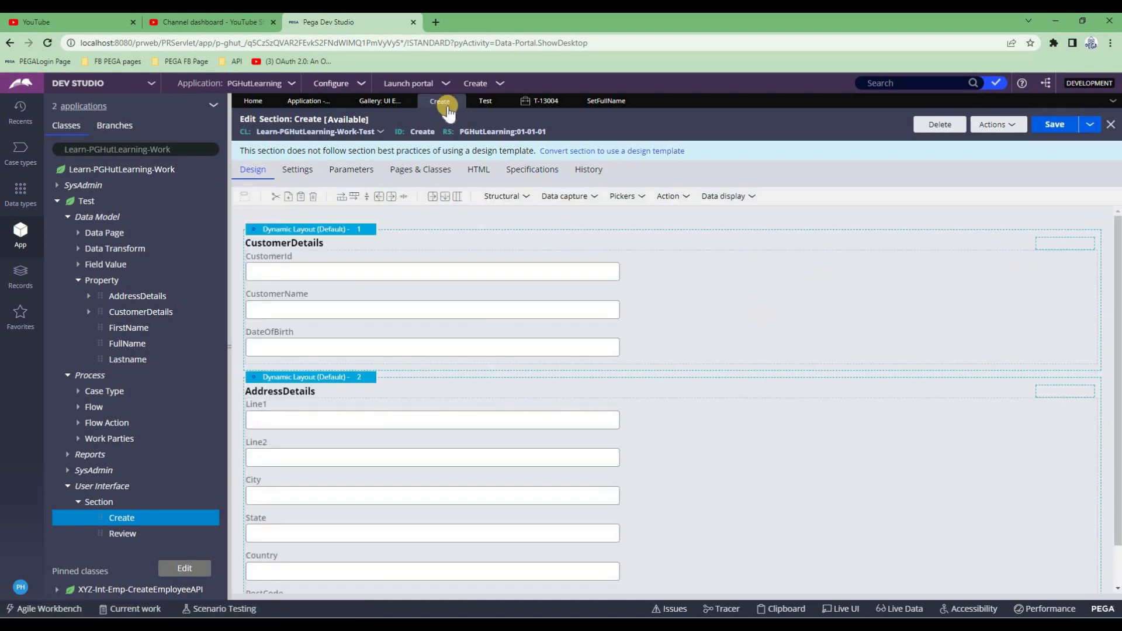
Refresh case T-13004 and resume its Create assignment to view the new field groups
left_click(547, 102)
left_click(446, 171)
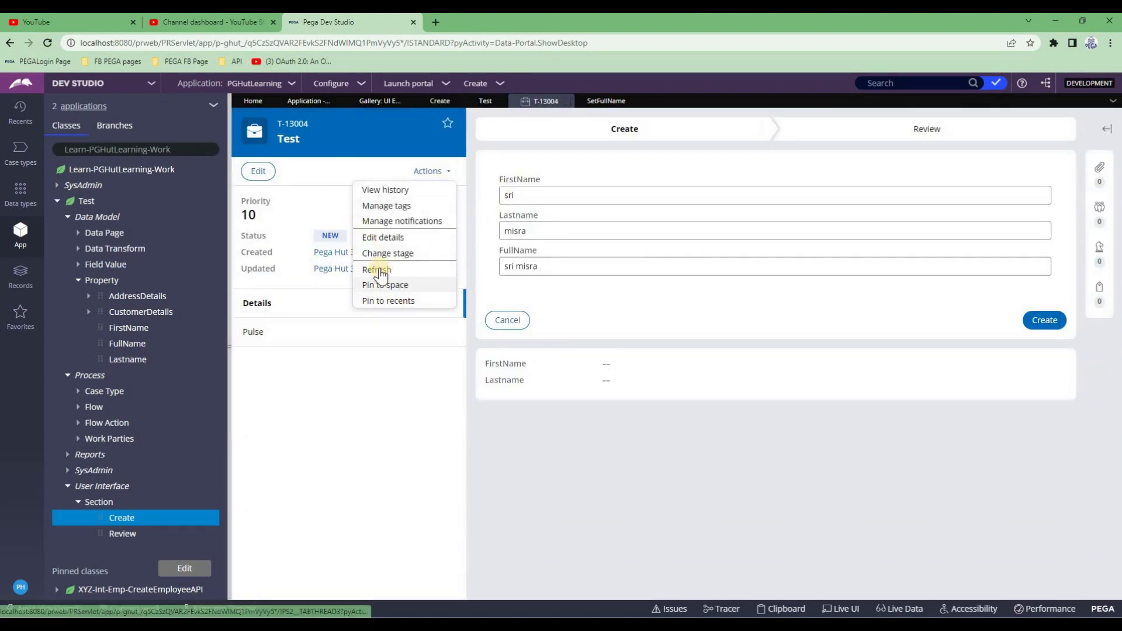
left_click(816, 381)
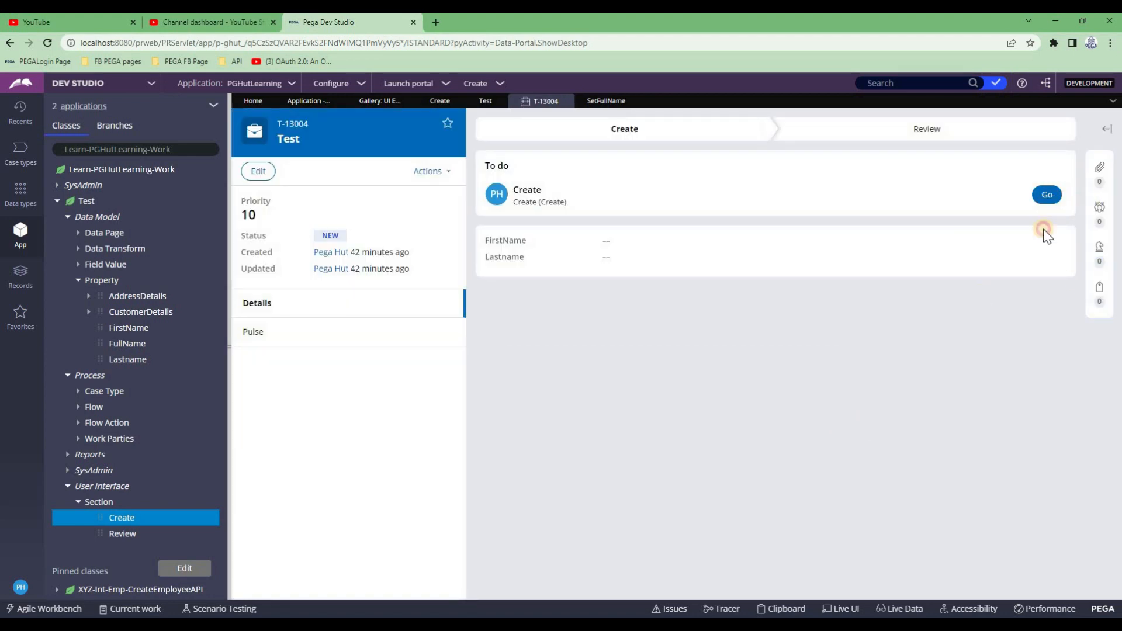
left_click(1048, 198)
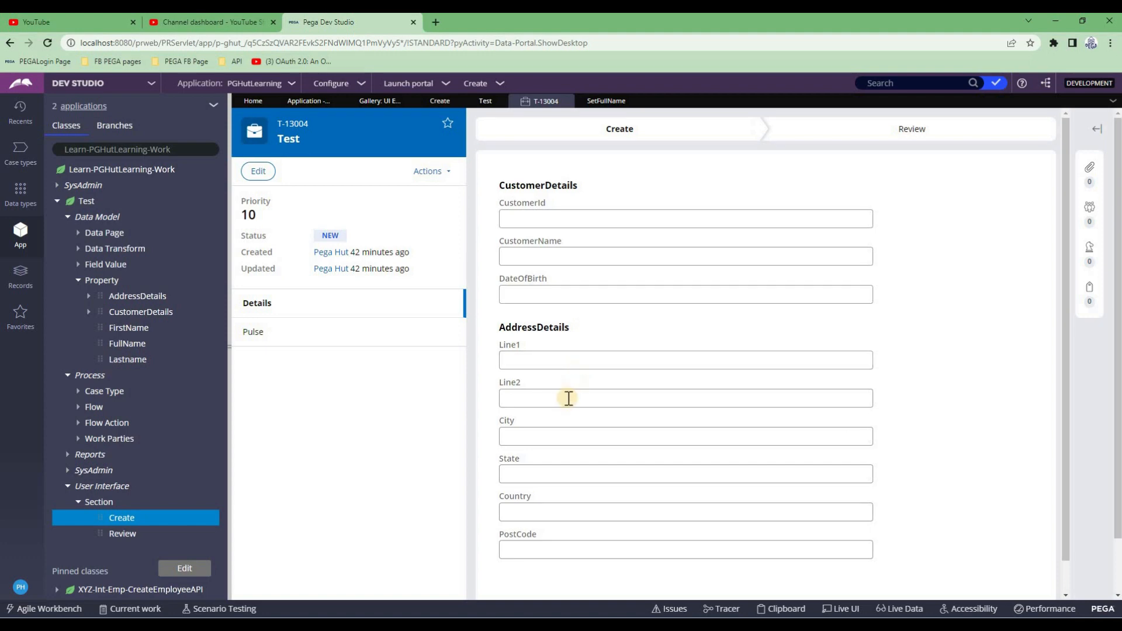
scroll(610, 387, "down", 2)
scroll(880, 149, "up", 1)
Open the Review section and add a Tab-format layout group below its first dynamic layout
left_click(122, 534)
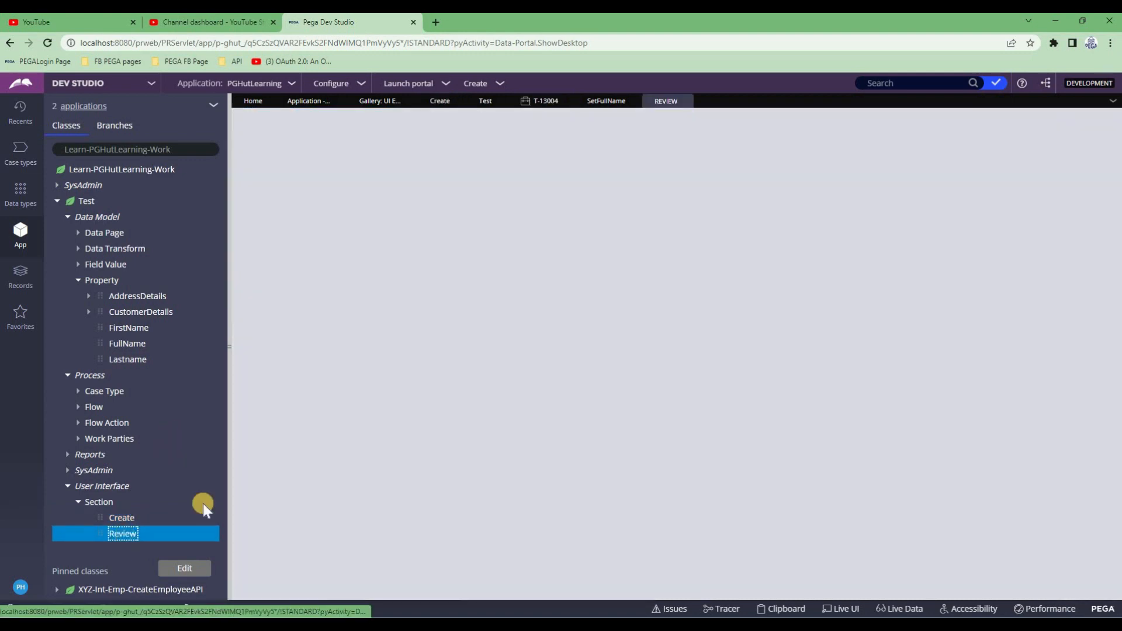
left_click(1049, 124)
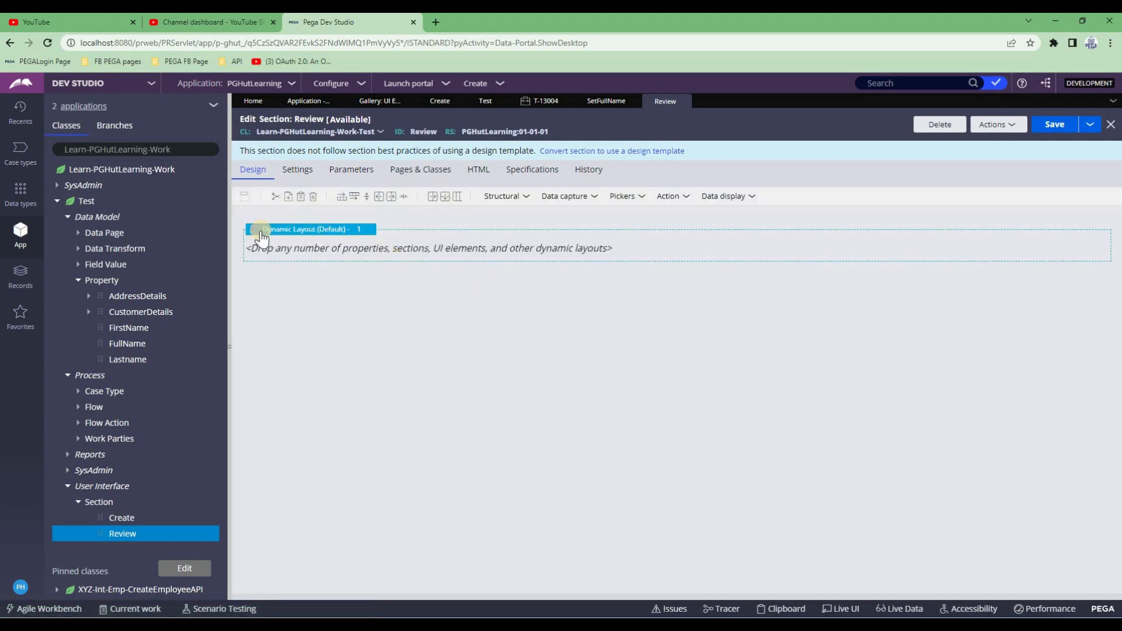
left_click(516, 199)
left_click_drag(514, 235, 468, 284)
left_click(543, 351)
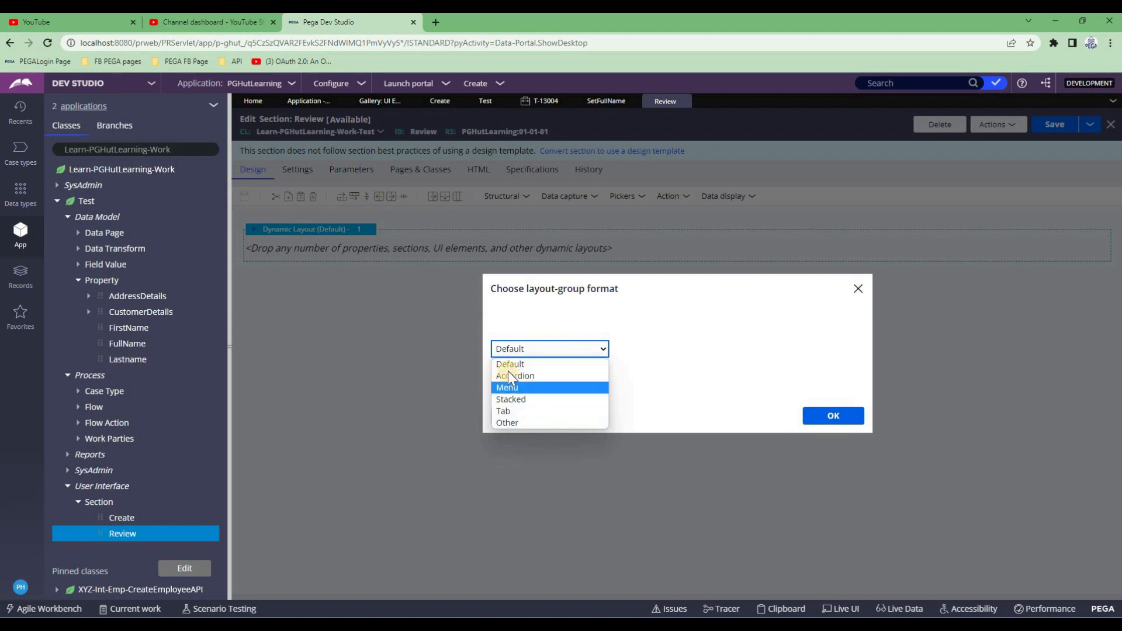
left_click(505, 412)
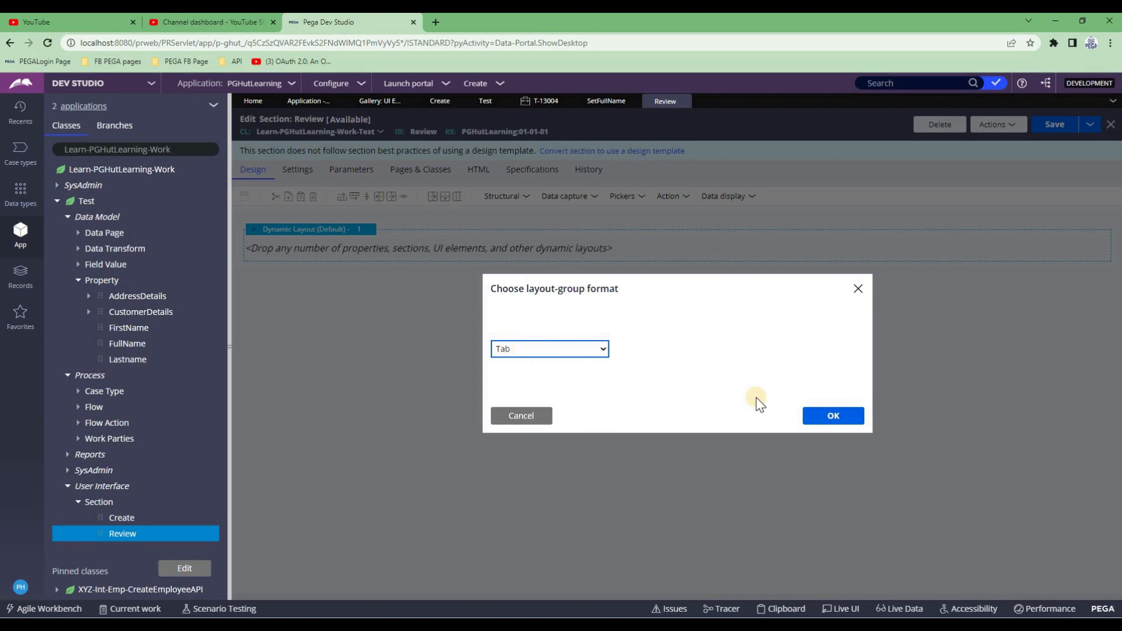
left_click(836, 417)
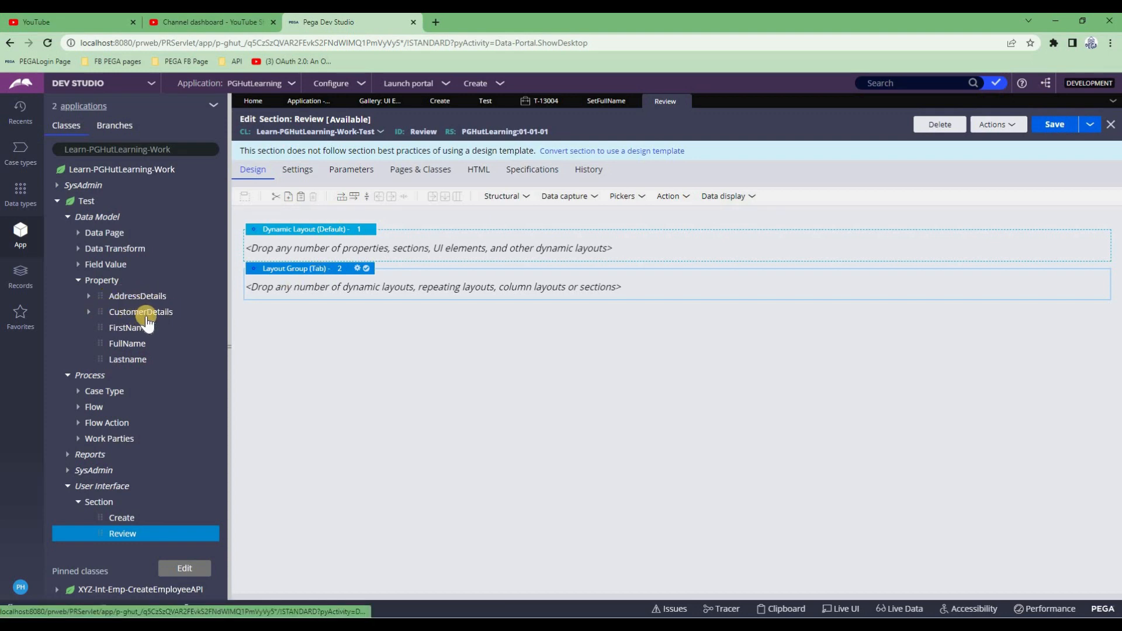
Add two dynamic layouts, 2.1 and 2.2, as separate tabs inside the Review layout group
left_click(513, 197)
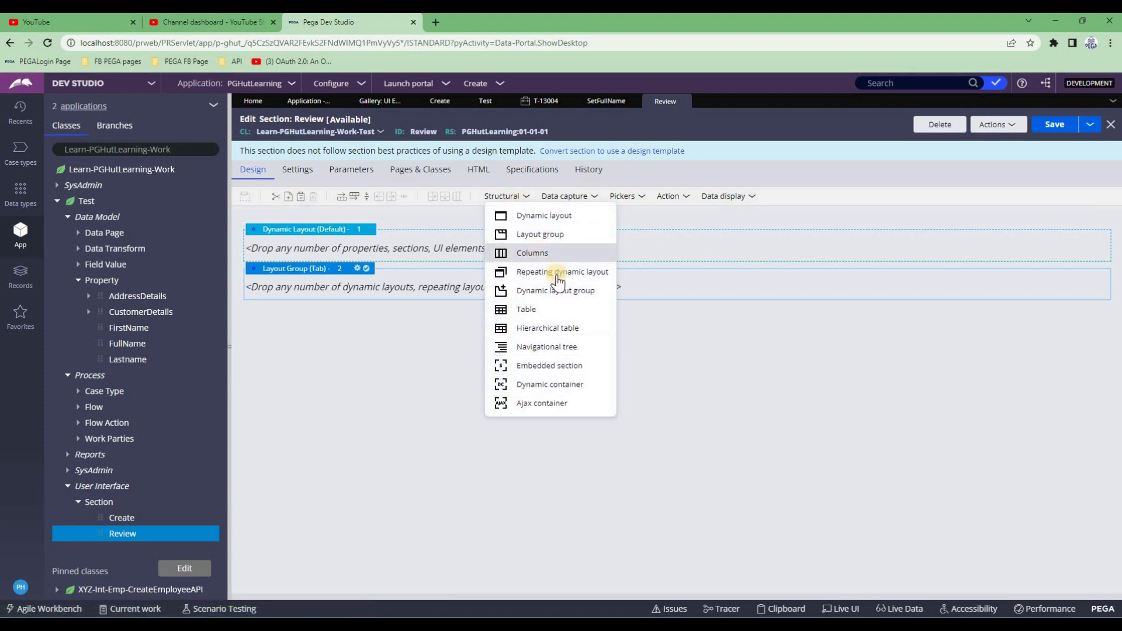
left_click(557, 298)
left_click_drag(556, 298, 482, 282)
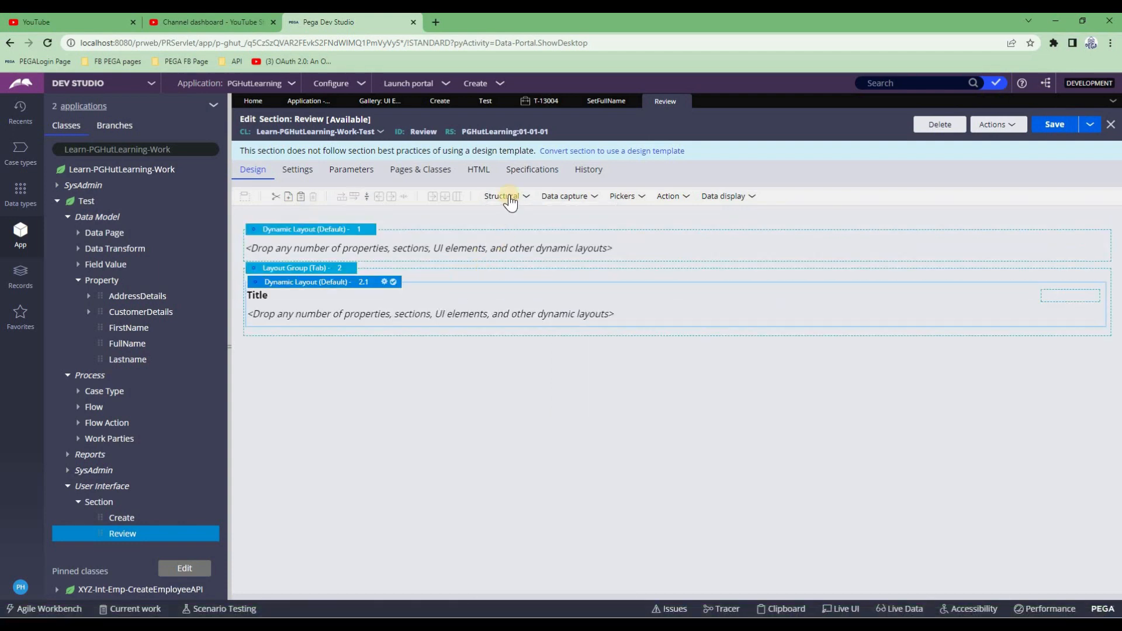
left_click(510, 198)
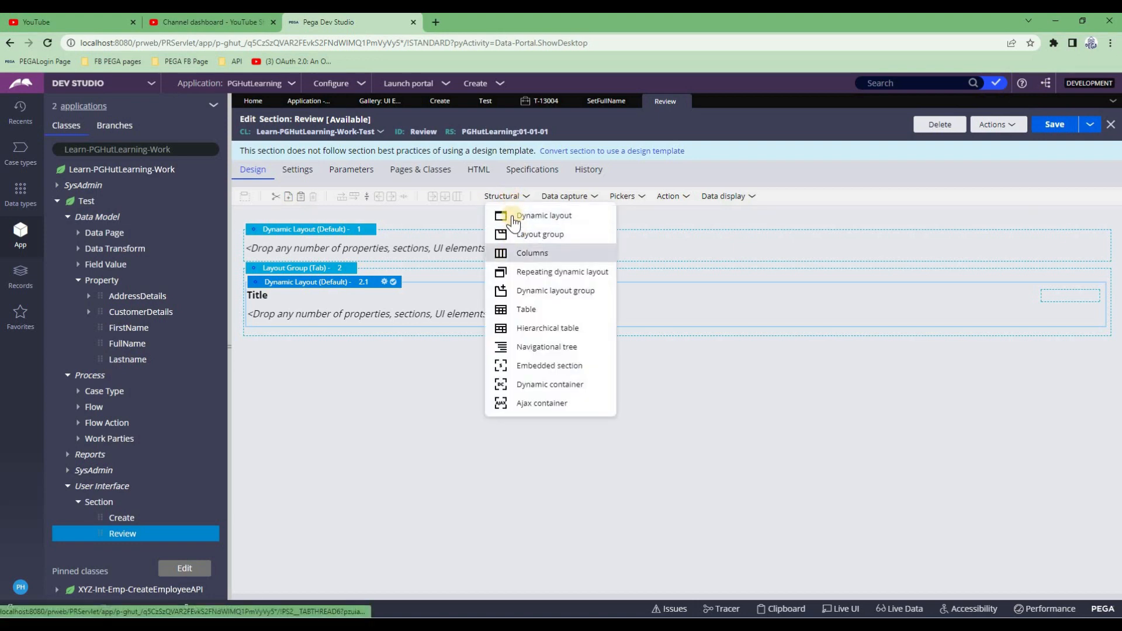
left_click_drag(492, 291, 335, 328)
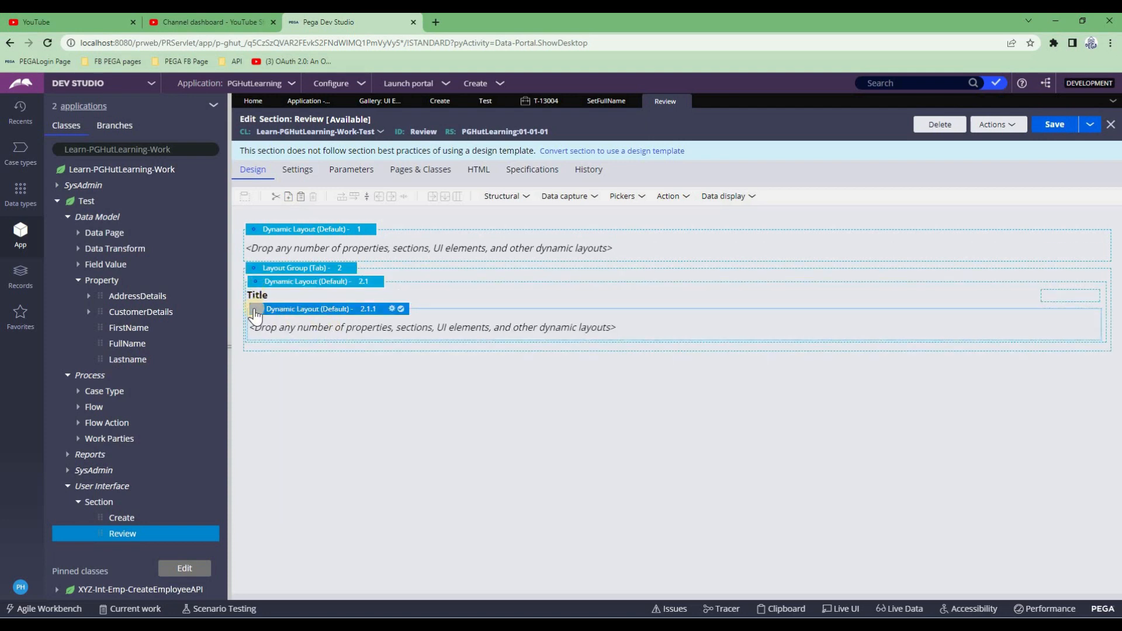
left_click_drag(255, 310, 254, 369)
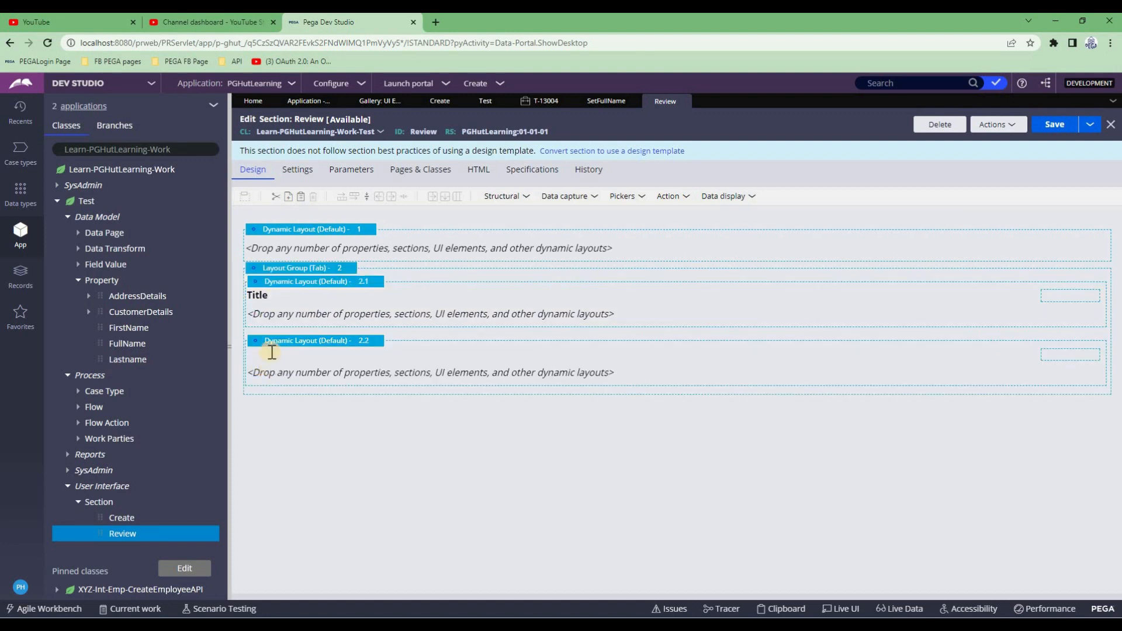
Title dynamic layout 2.1 'CustomerDetails'
double_click(267, 296)
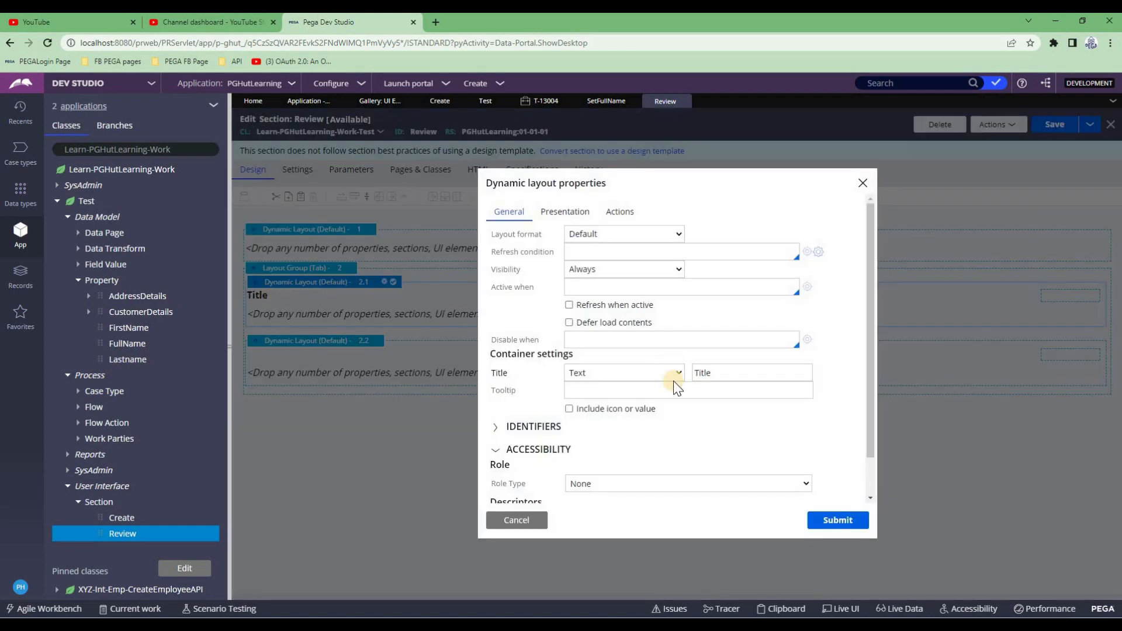
double_click(704, 374)
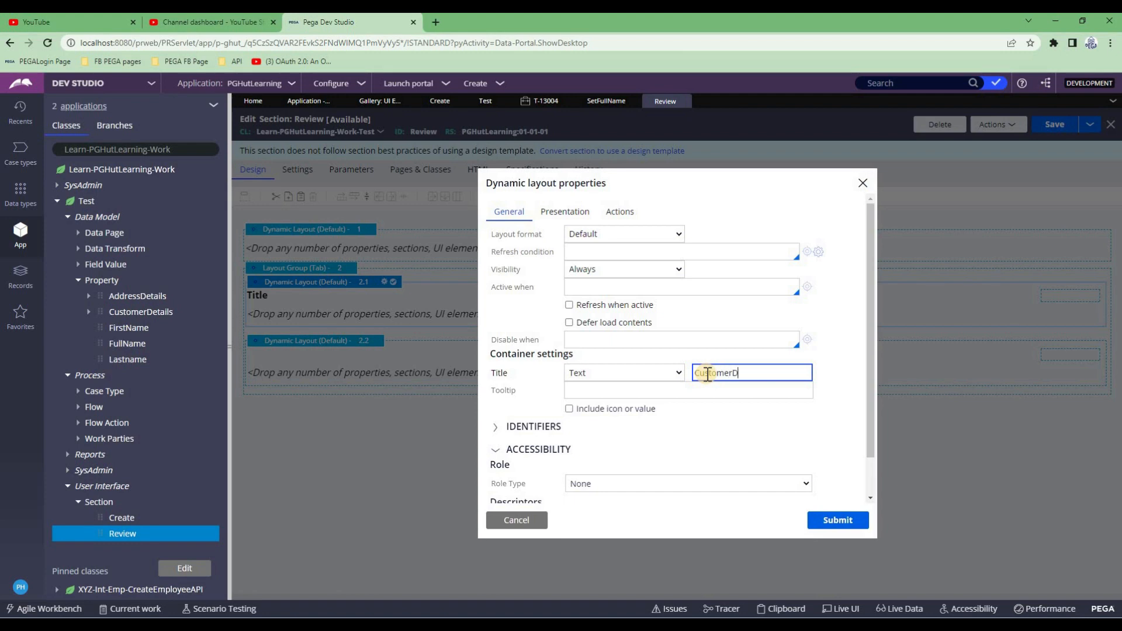
left_click(601, 366)
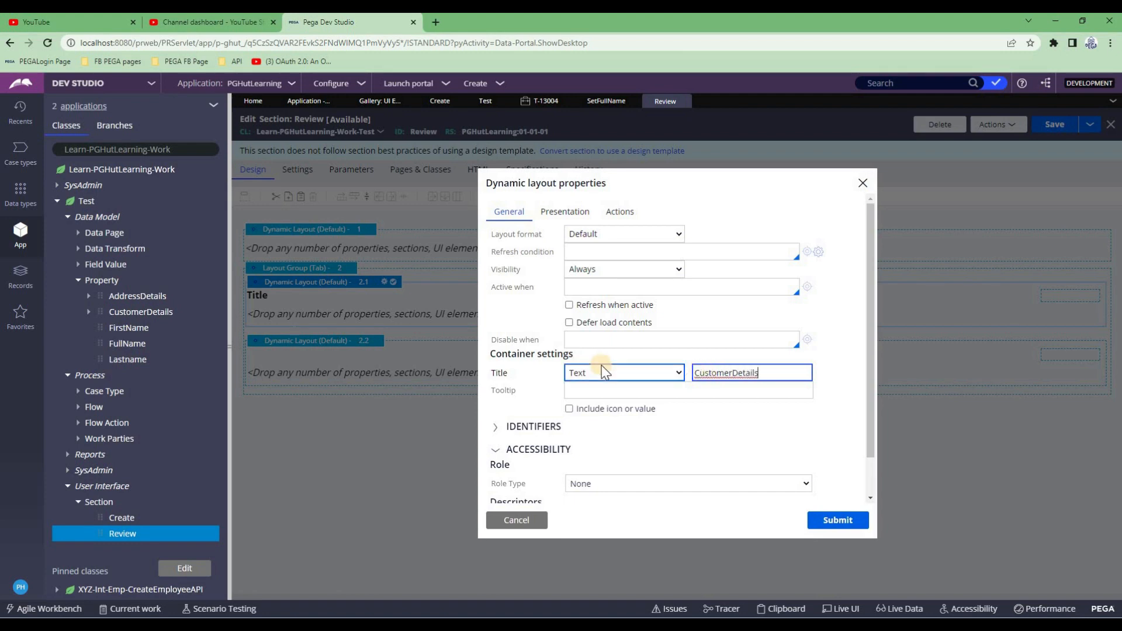
left_click(837, 520)
Title dynamic layout 2.2 'AddressDetails'
double_click(277, 342)
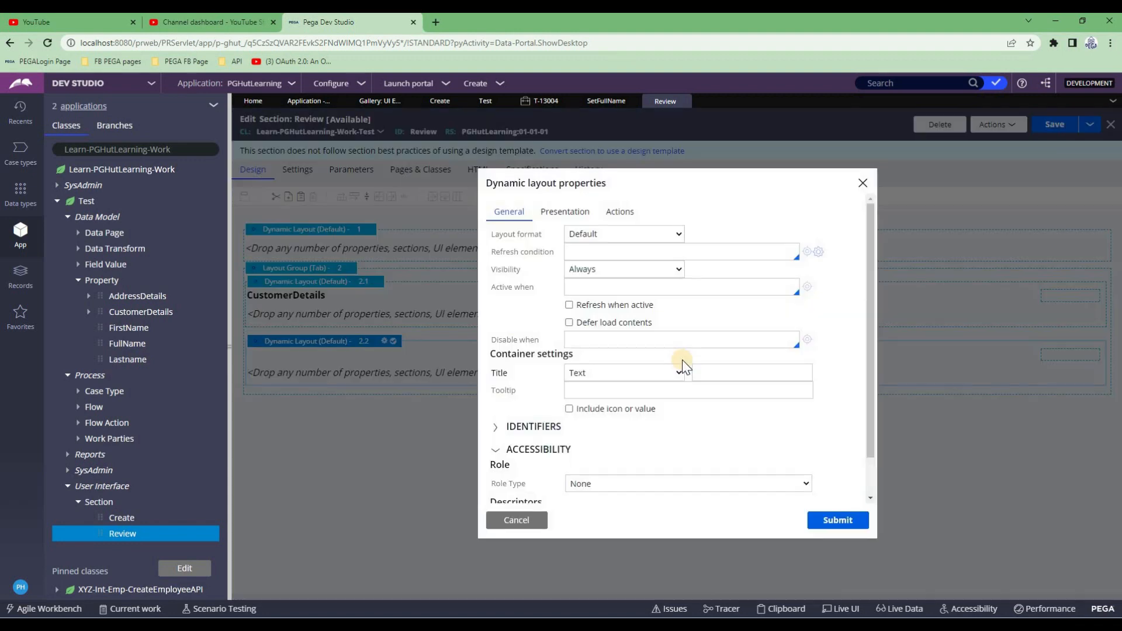
left_click(624, 367)
left_click(715, 372)
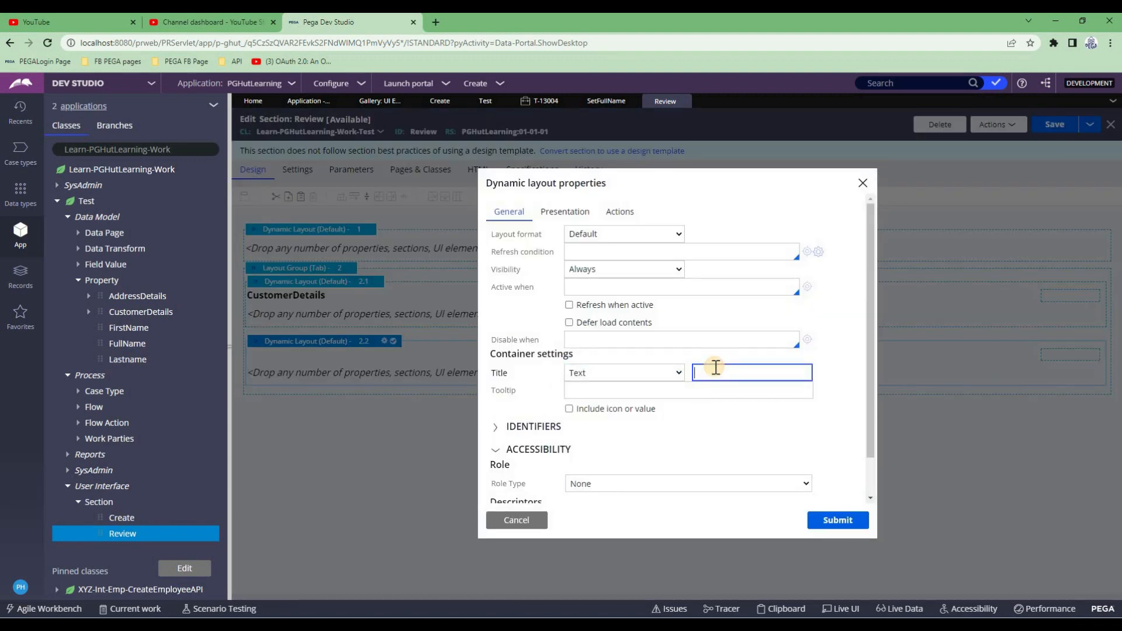
type("AddressDetails")
left_click(839, 522)
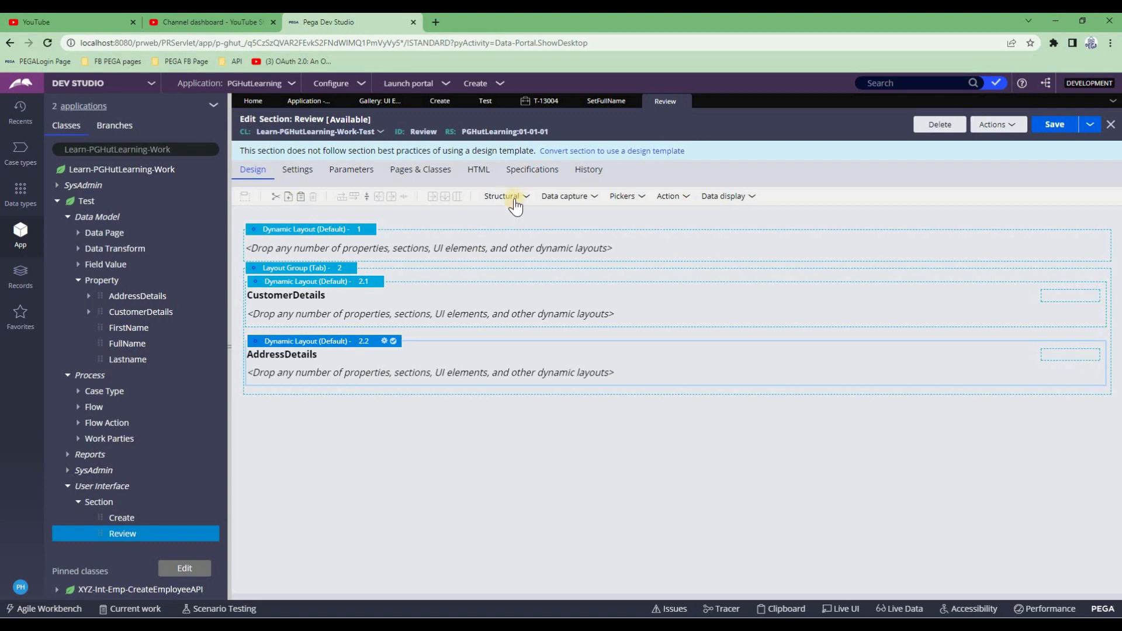
Embed CustomerDetails_sec in layout 2.1 using page .CustomerDetails and class Learn-PGHutLearning-Data-CustomerDetails
left_click(508, 199)
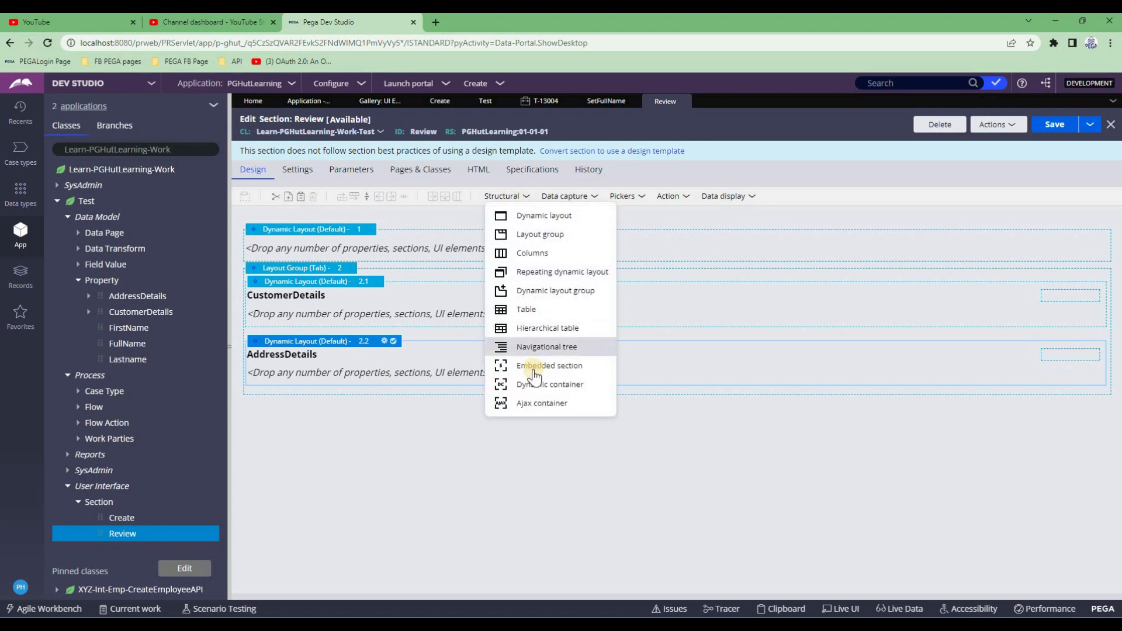
left_click_drag(534, 376, 500, 334)
left_click(627, 336)
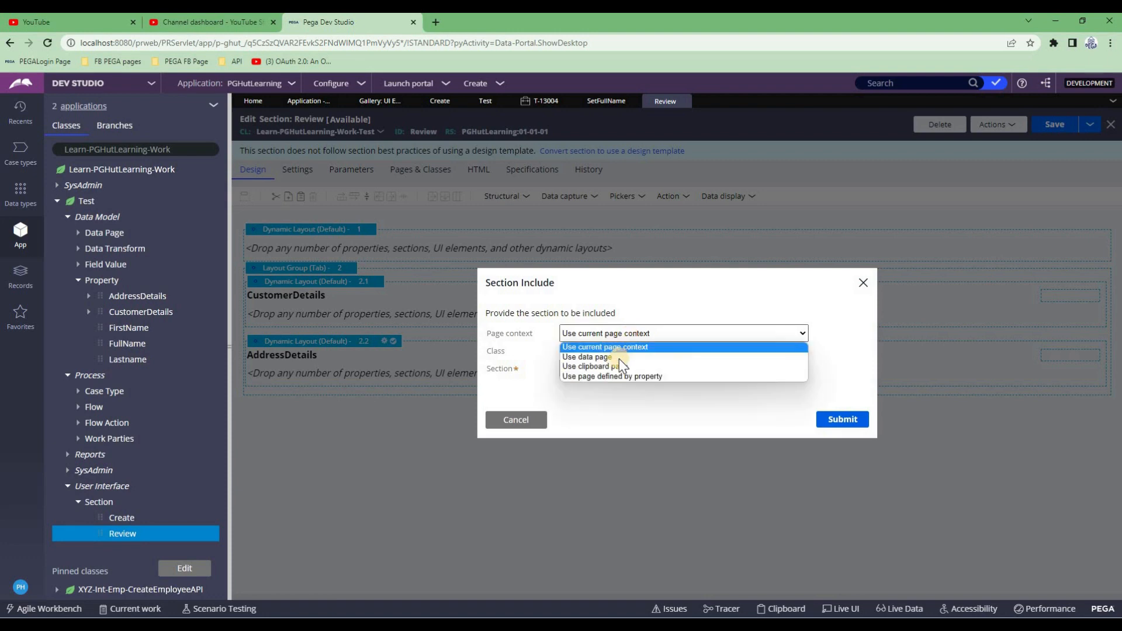
left_click(620, 366)
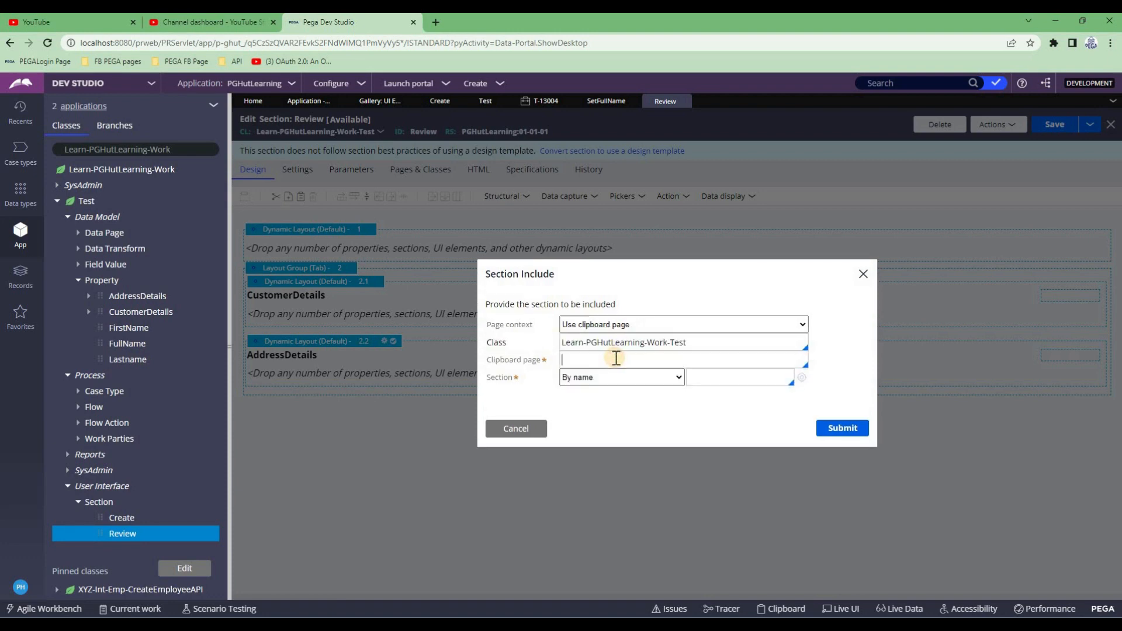
left_click(616, 358)
type(".Cu")
left_click(714, 392)
left_click_drag(647, 342, 728, 345)
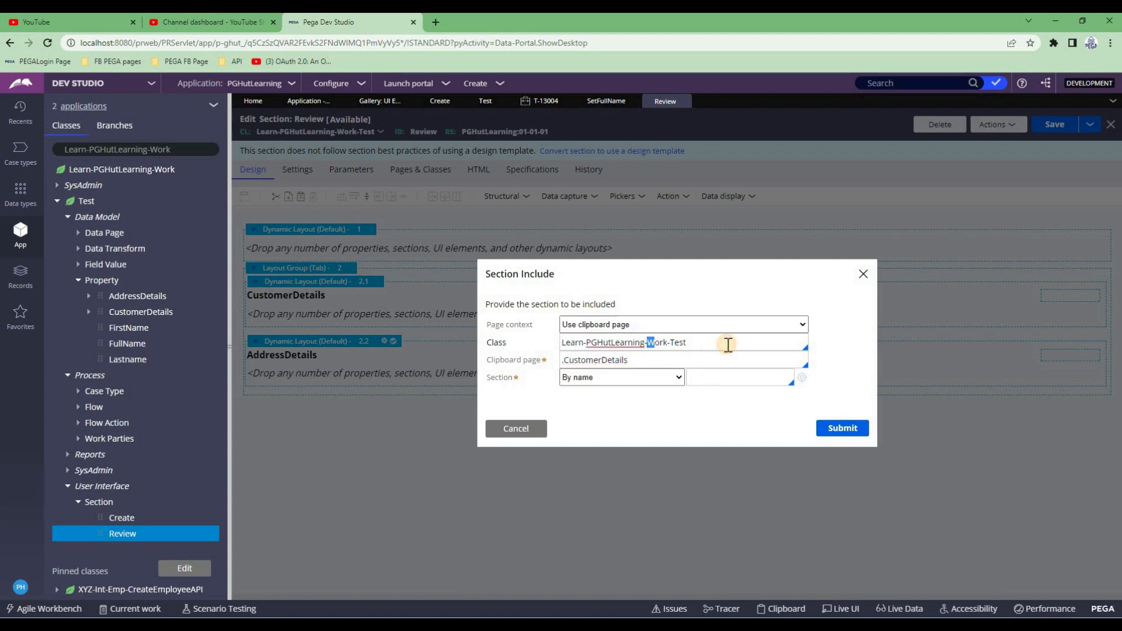
type("data")
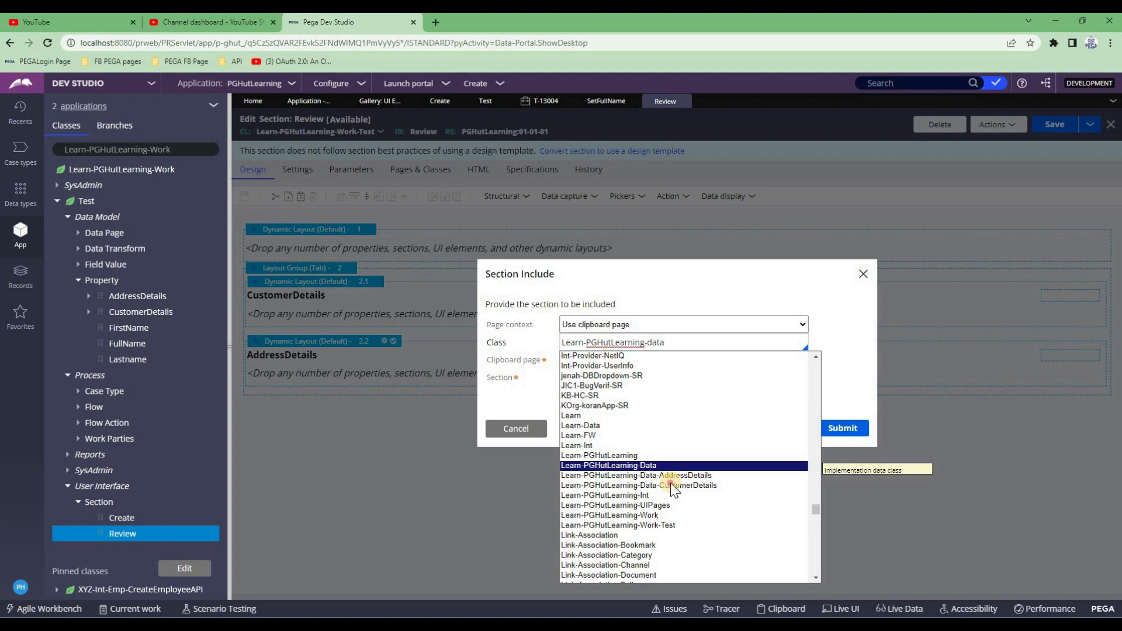
left_click(671, 484)
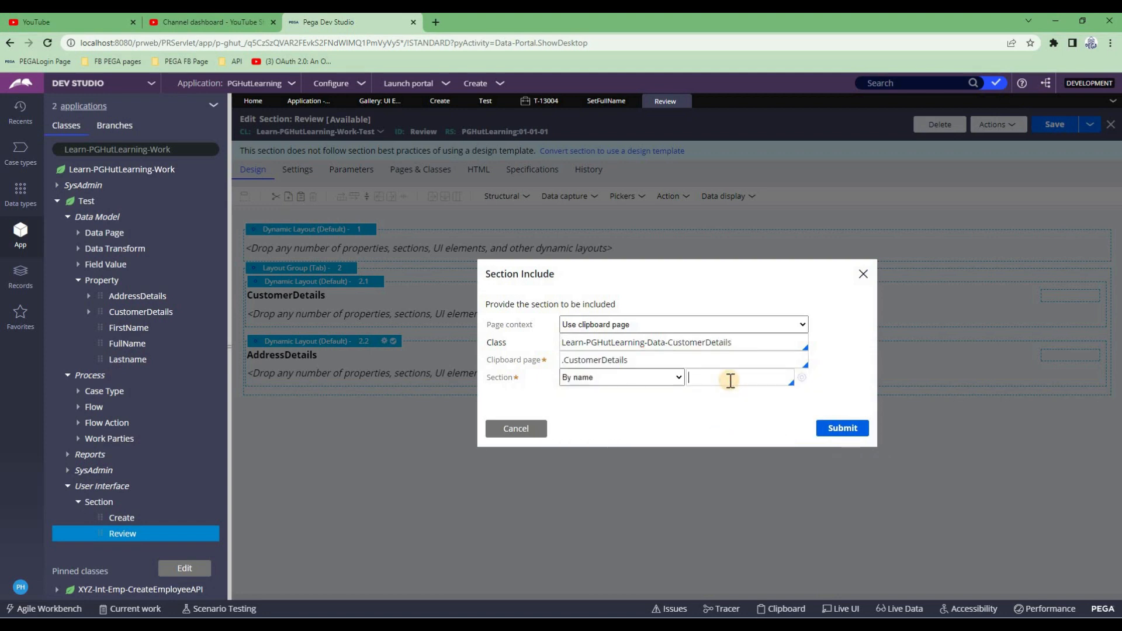
left_click(732, 400)
left_click(857, 433)
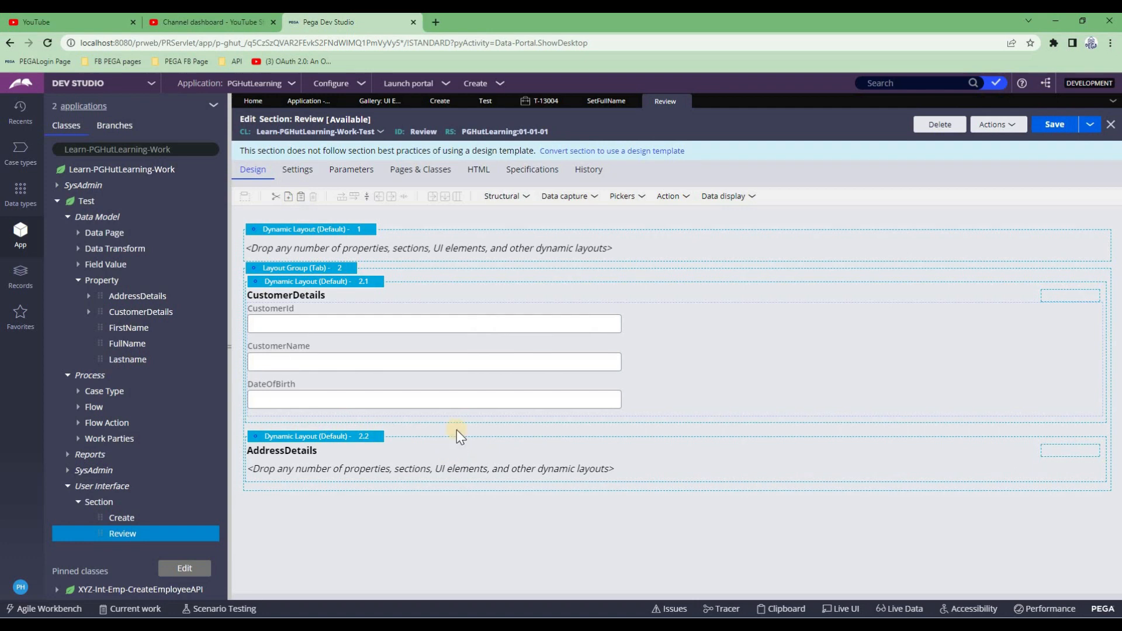
Embed the AddressDetails section in layout 2.2 using page .AddressDetails and class Learn-PGHutLearning-Data-AddressDetails
left_click(458, 433)
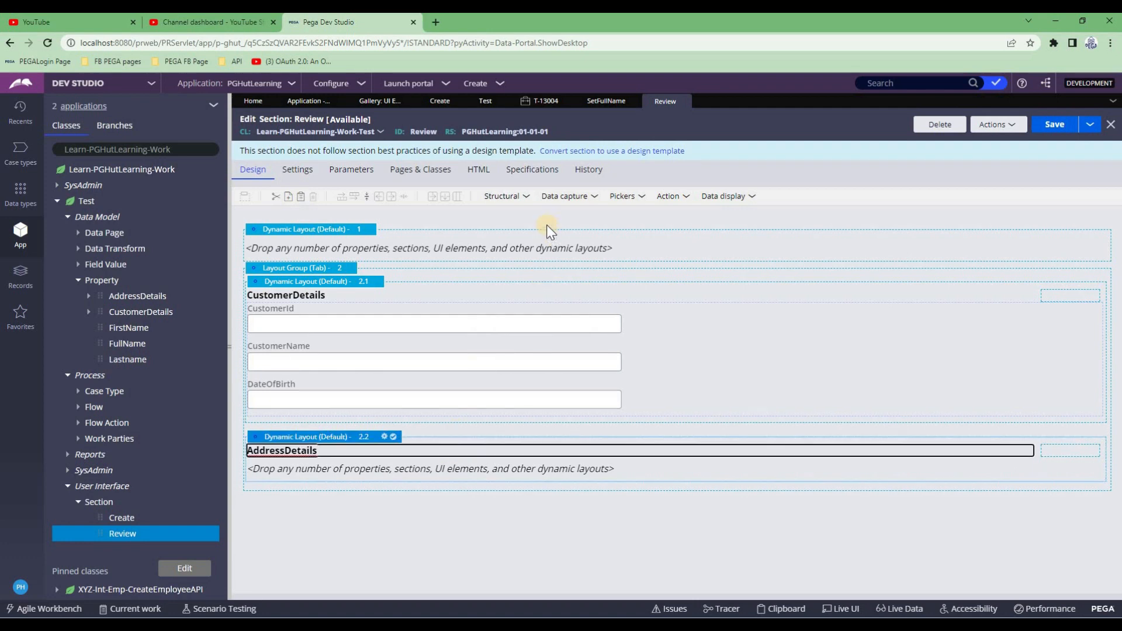
left_click(528, 204)
left_click_drag(530, 369, 480, 471)
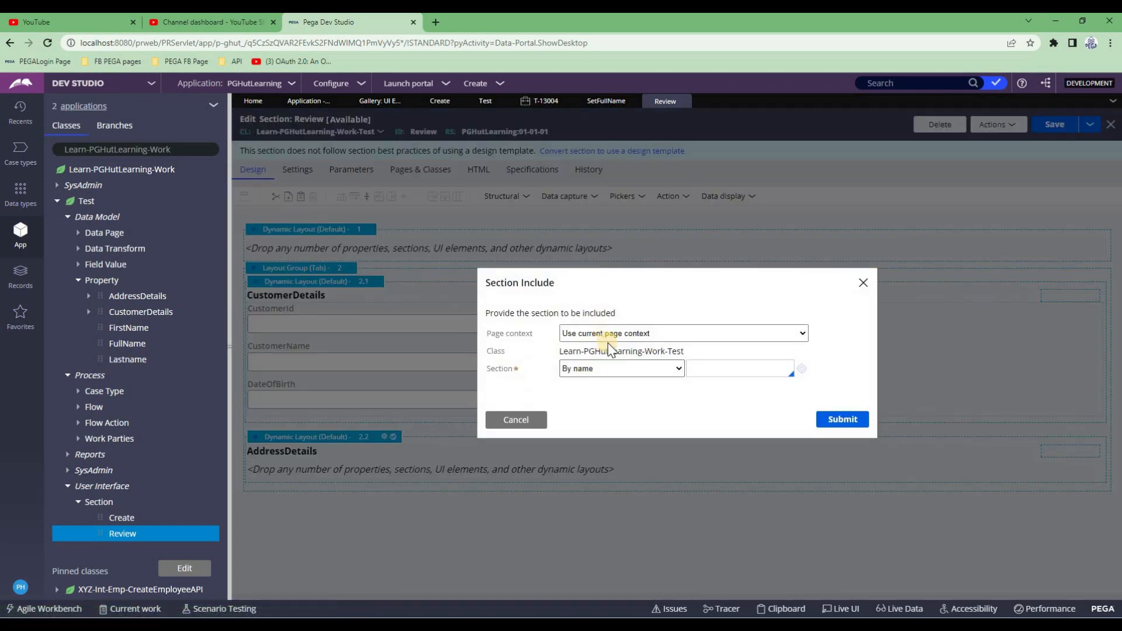
left_click(607, 334)
left_click(611, 366)
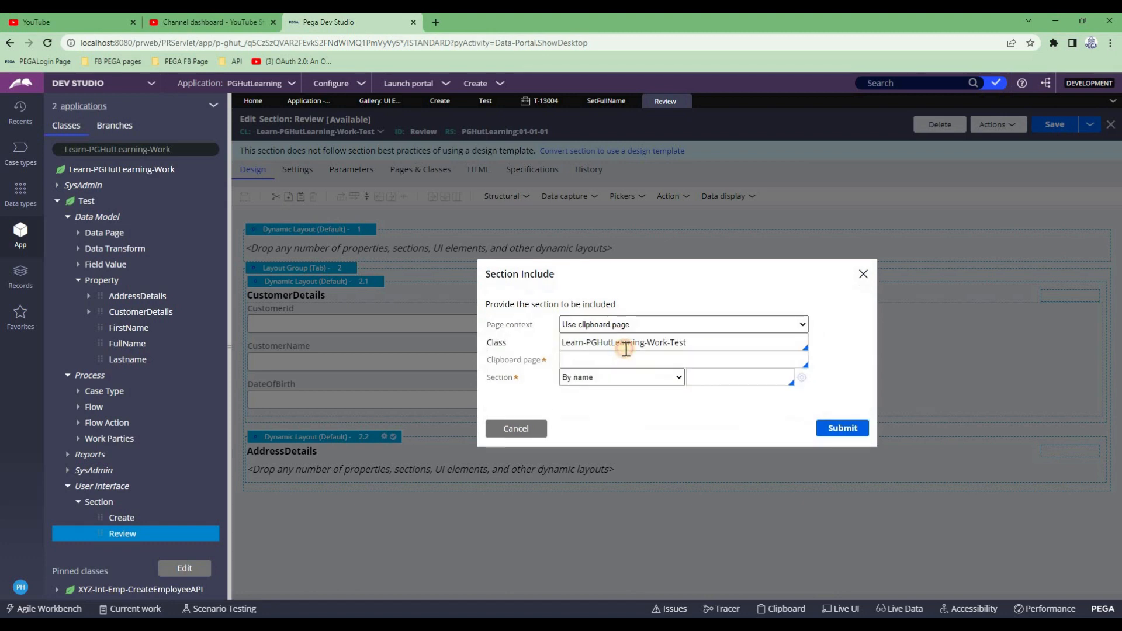
type(".add")
left_click(601, 384)
left_click_drag(649, 342, 743, 349)
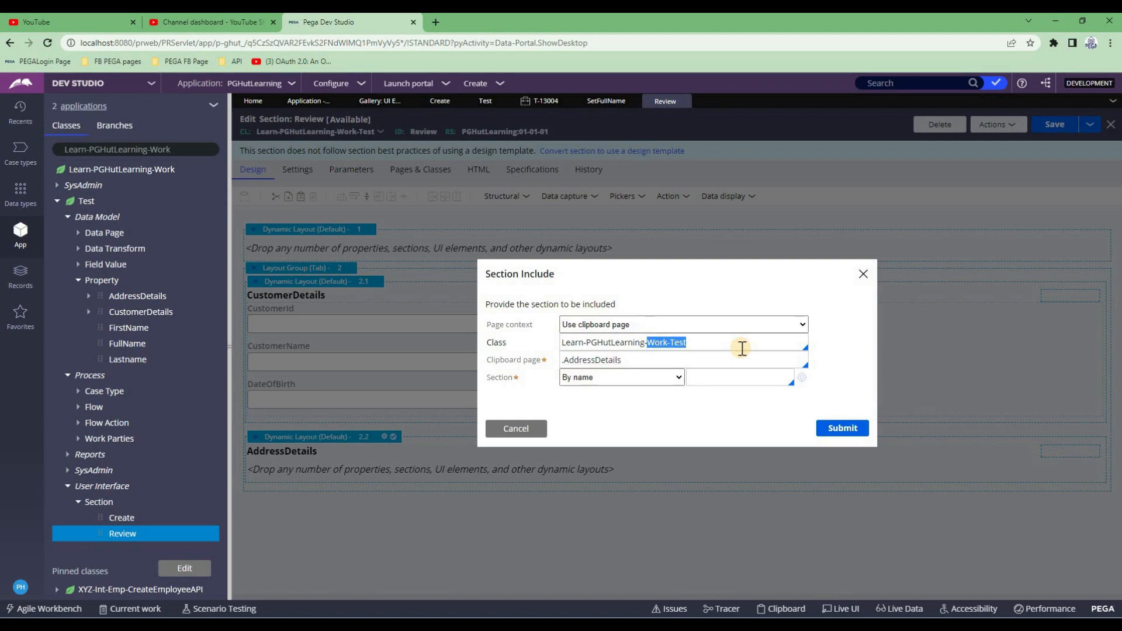
key("BackSpace")
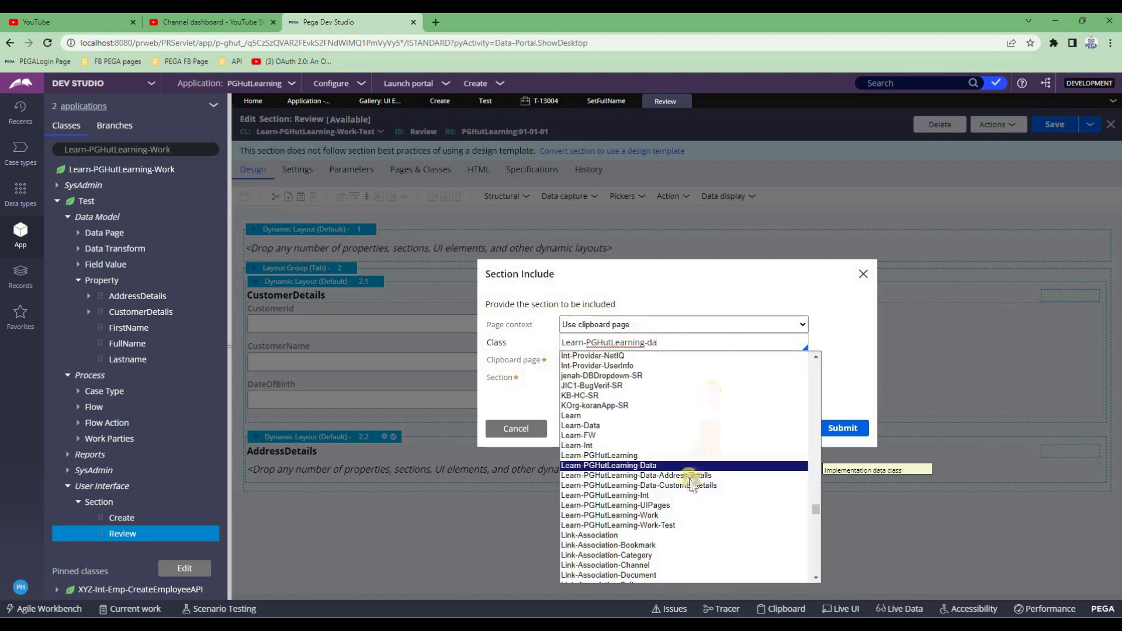
left_click(686, 476)
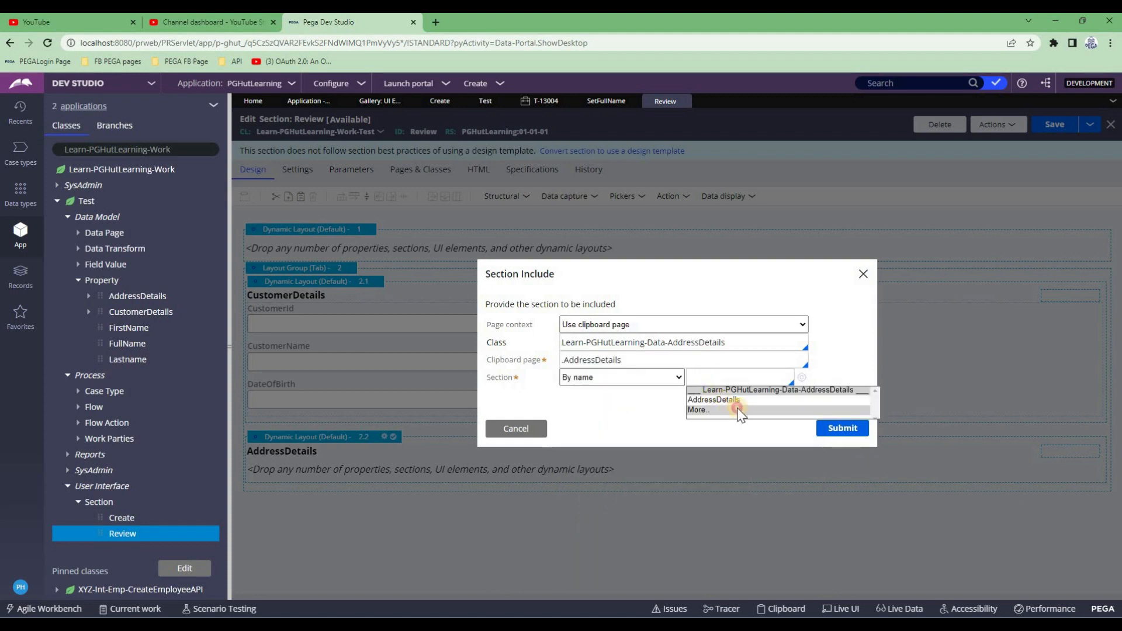
left_click(721, 401)
left_click(835, 434)
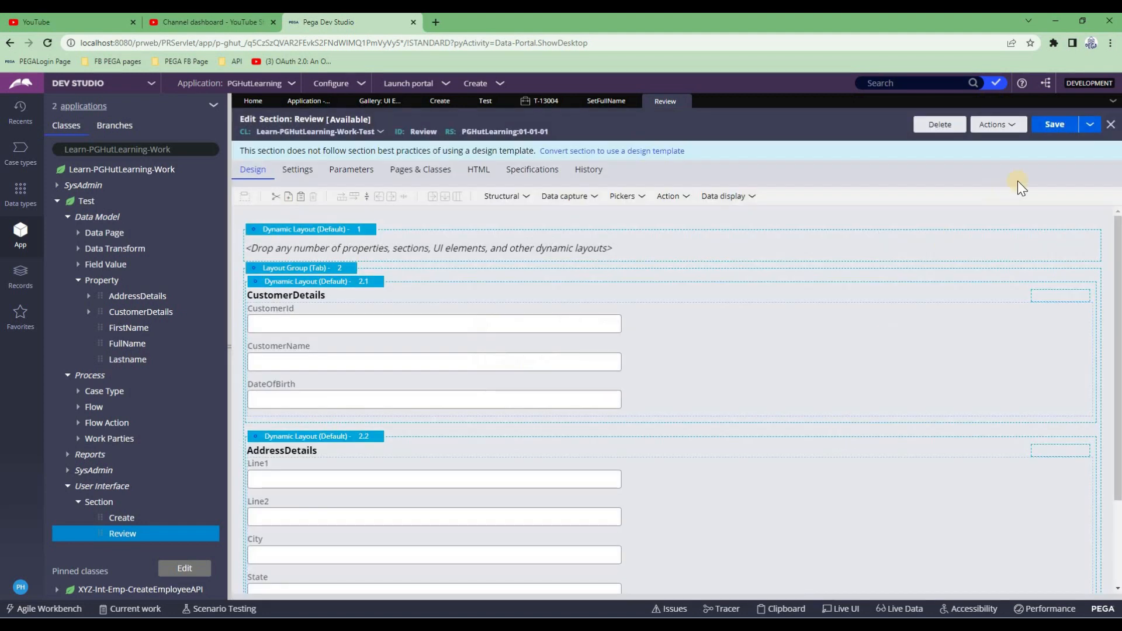
Save the Review section and inspect the CustomerDetails layout properties without changing them
left_click(1055, 132)
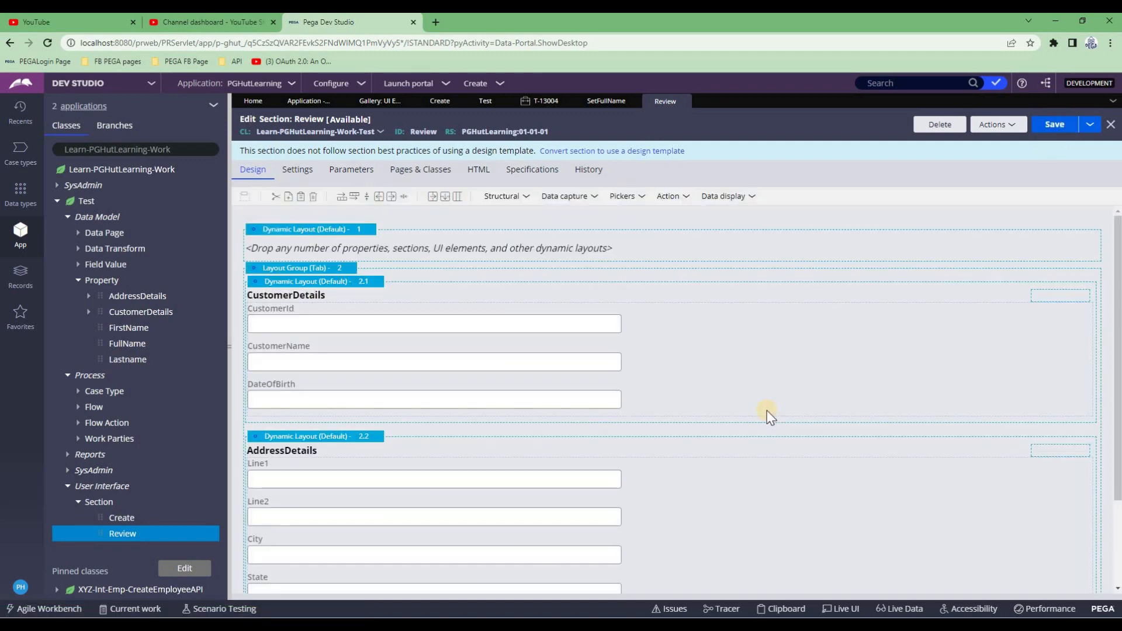
scroll(767, 411, "down", 1)
scroll(766, 411, "up", 1)
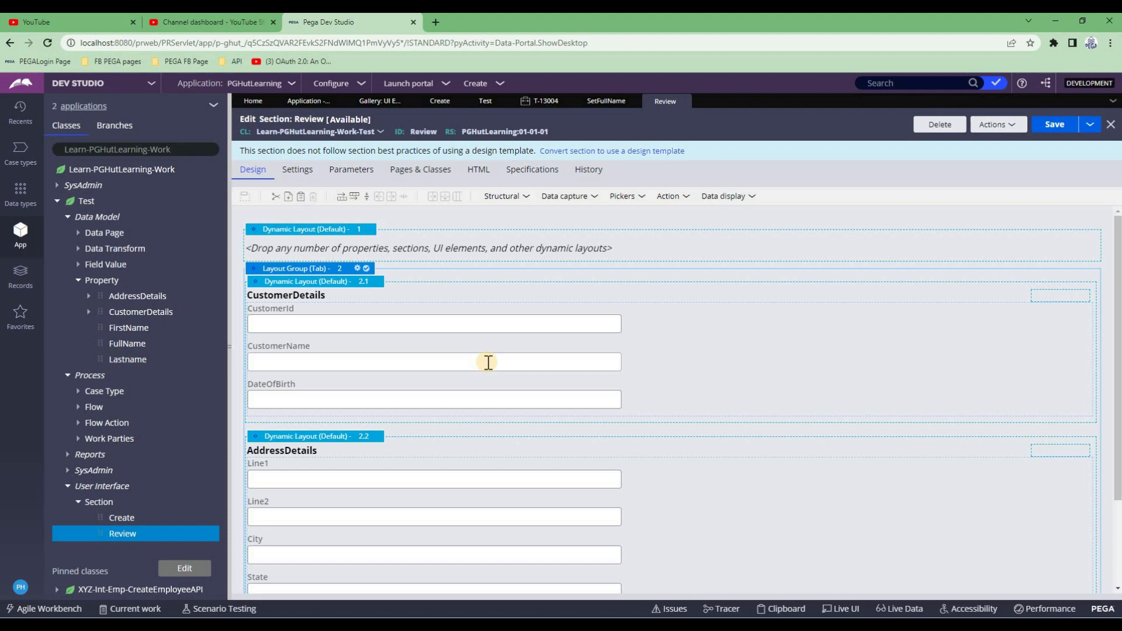
left_click(310, 283)
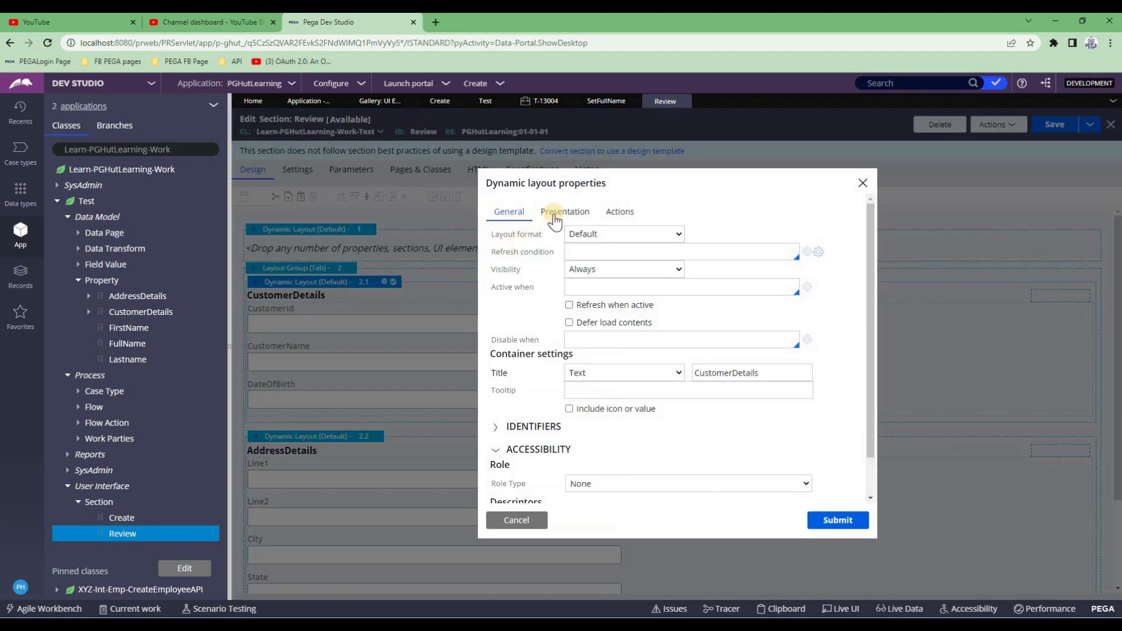
left_click(554, 215)
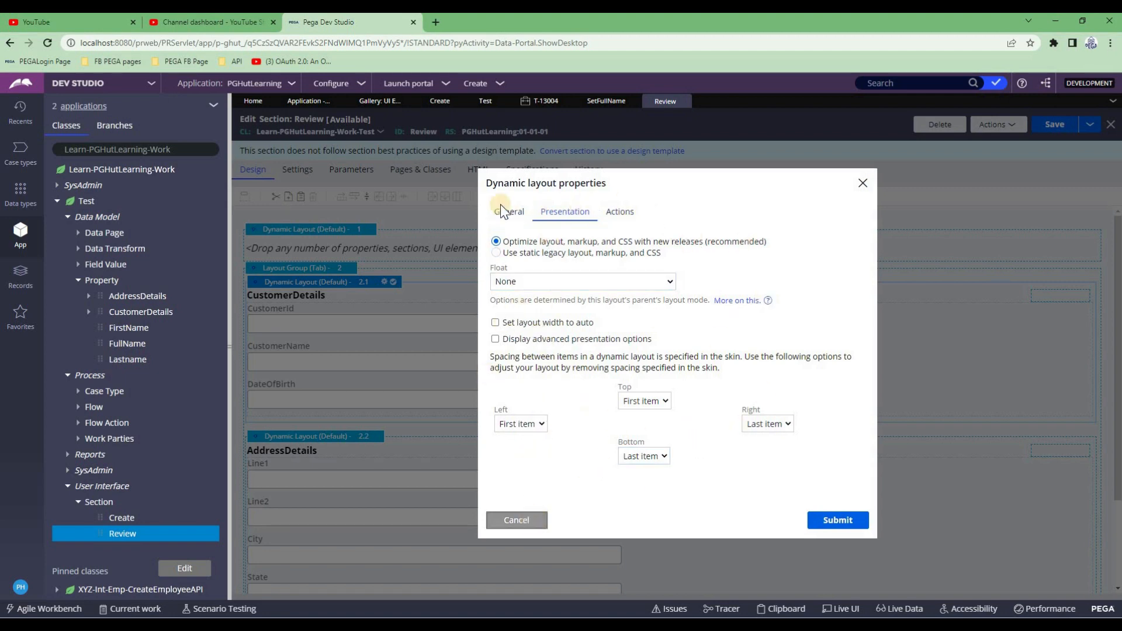
left_click(530, 521)
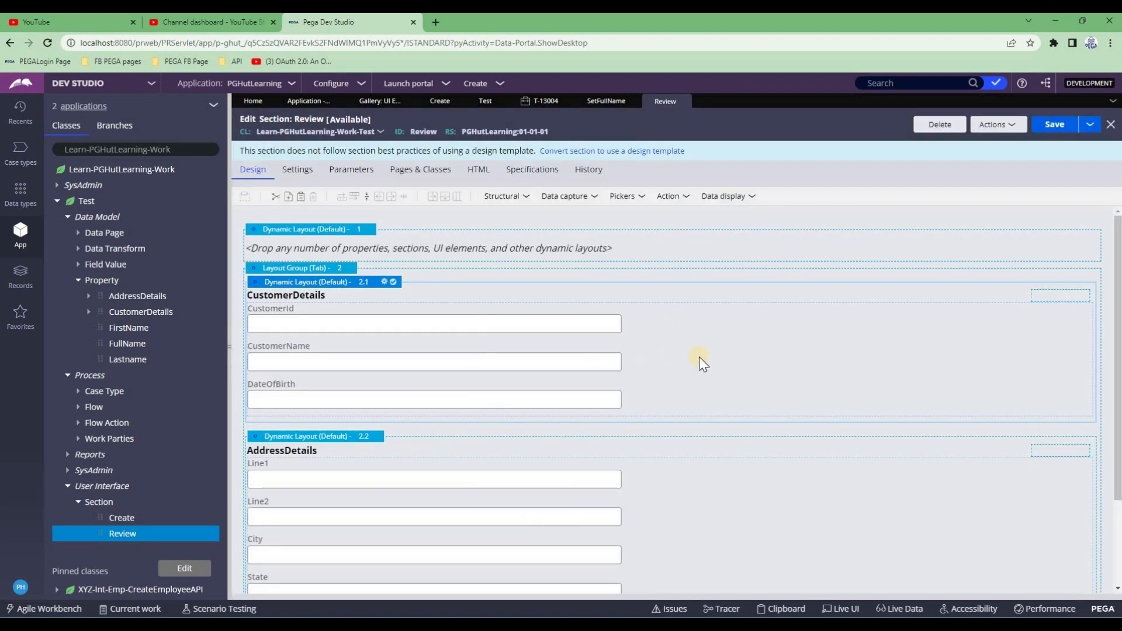
Set the embedded CustomerDetails section's edit option to Read only (always)
double_click(723, 325)
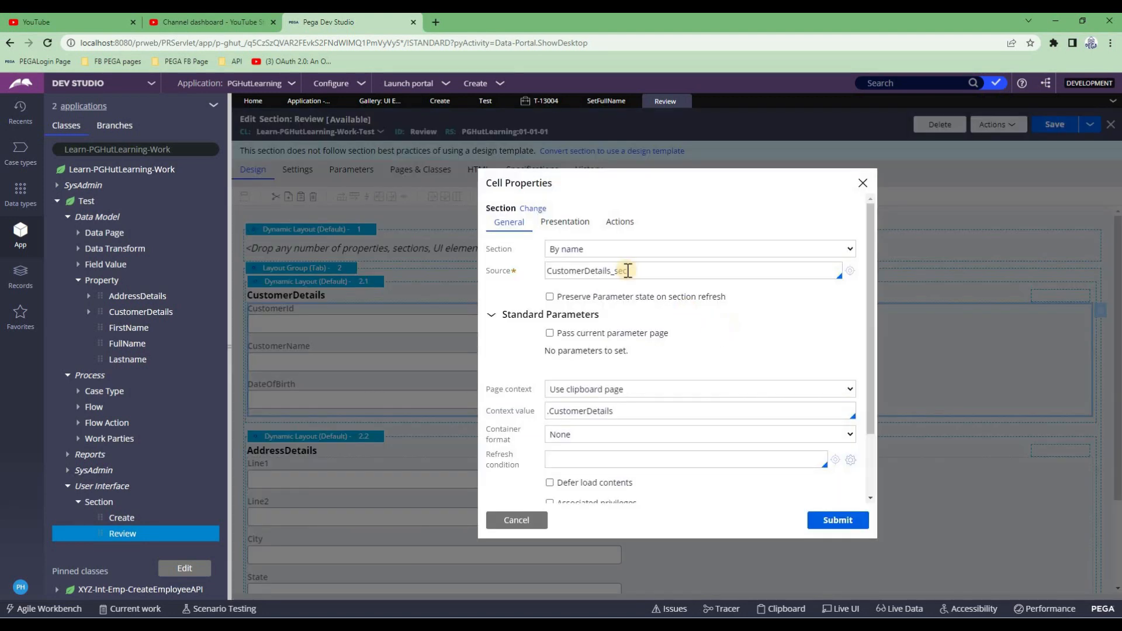
left_click(567, 229)
left_click(567, 226)
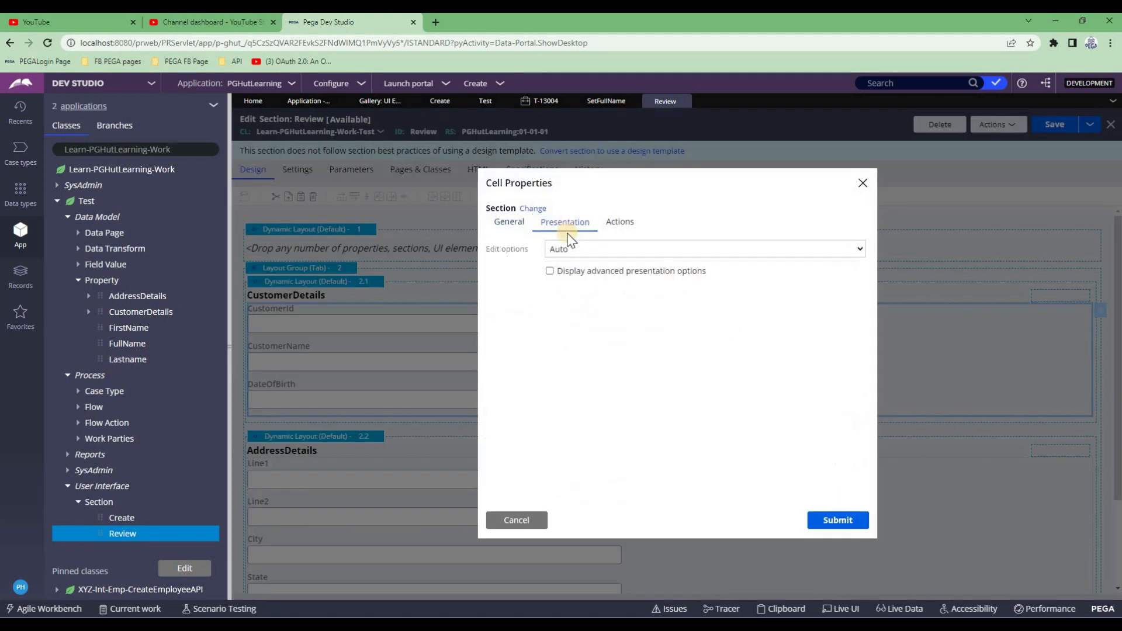
left_click(562, 250)
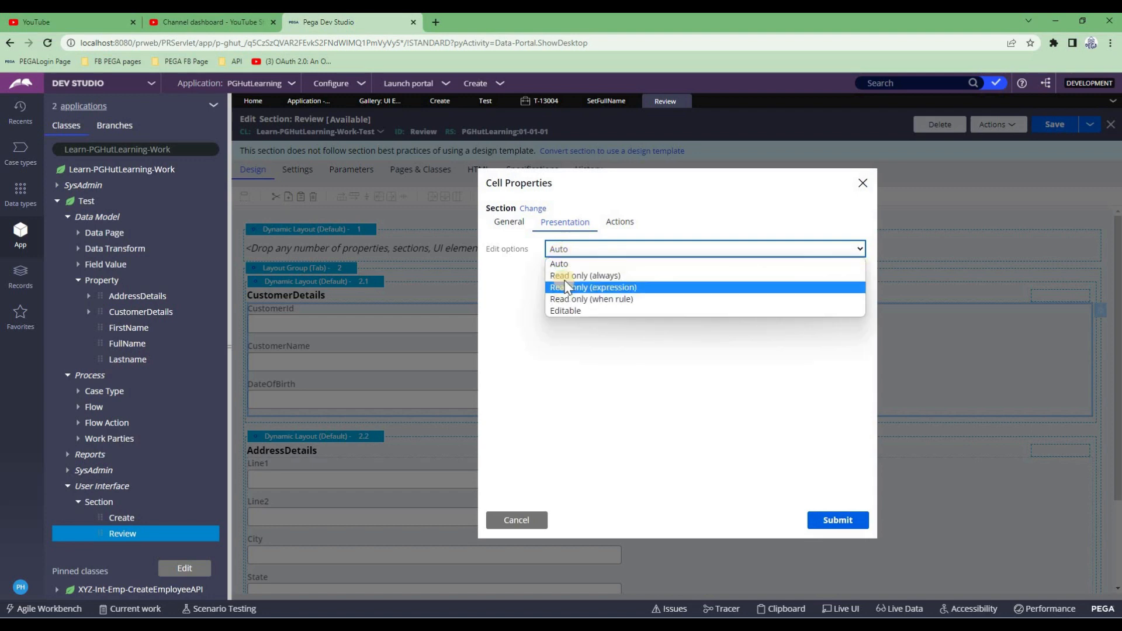
left_click(566, 282)
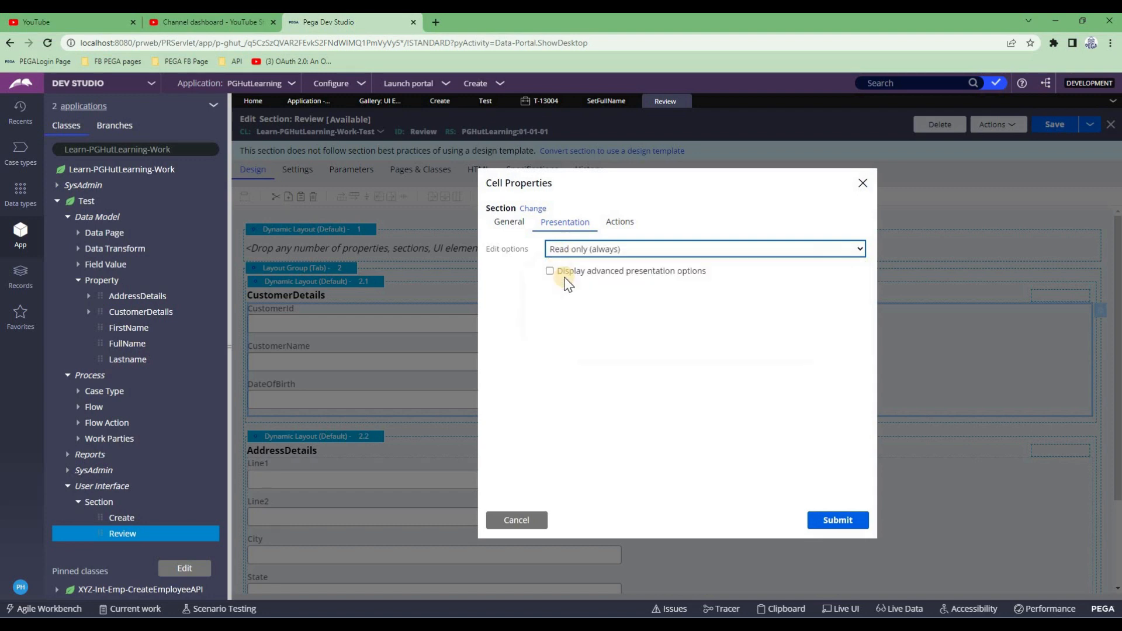
left_click(817, 521)
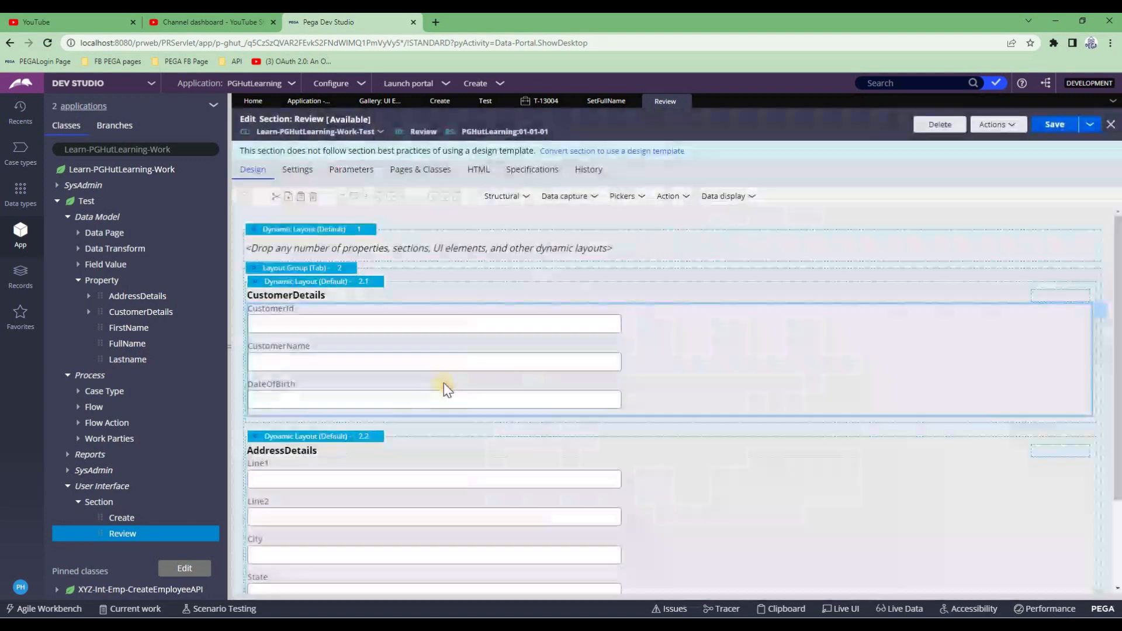
Set the embedded AddressDetails section to Read only (always) and save the Review section
scroll(585, 425, "down", 1)
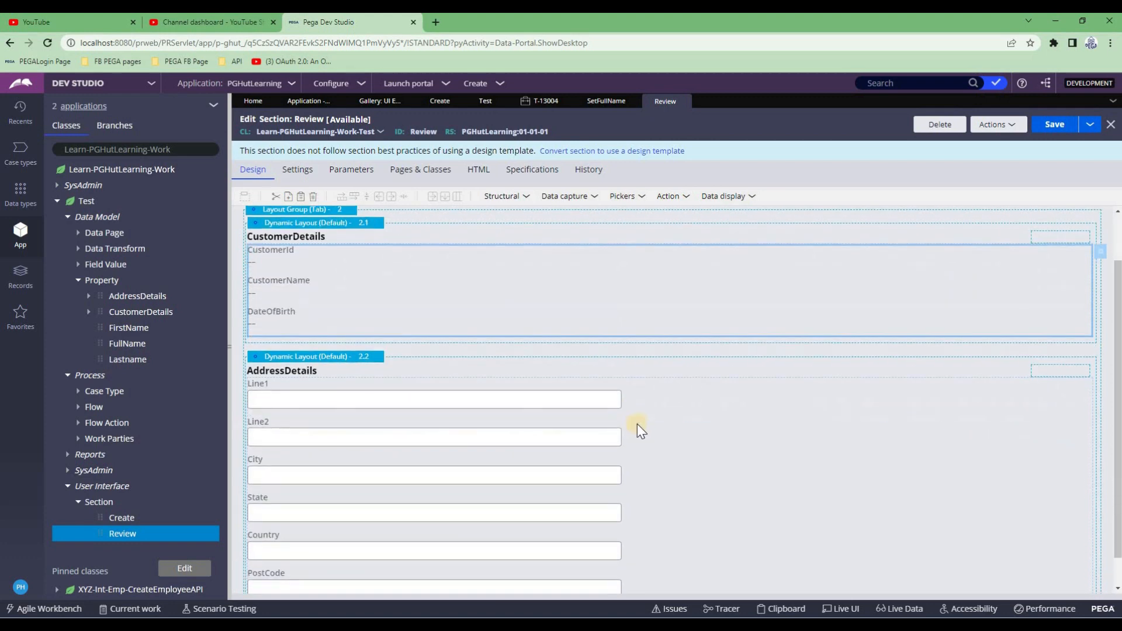
double_click(665, 408)
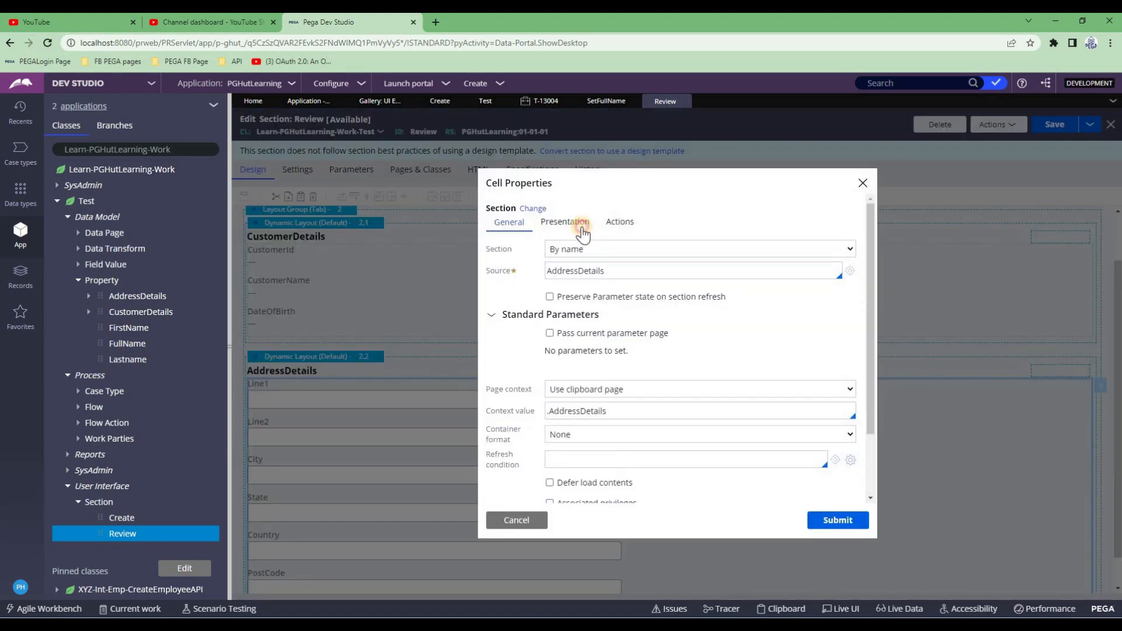
left_click(565, 223)
left_click(579, 250)
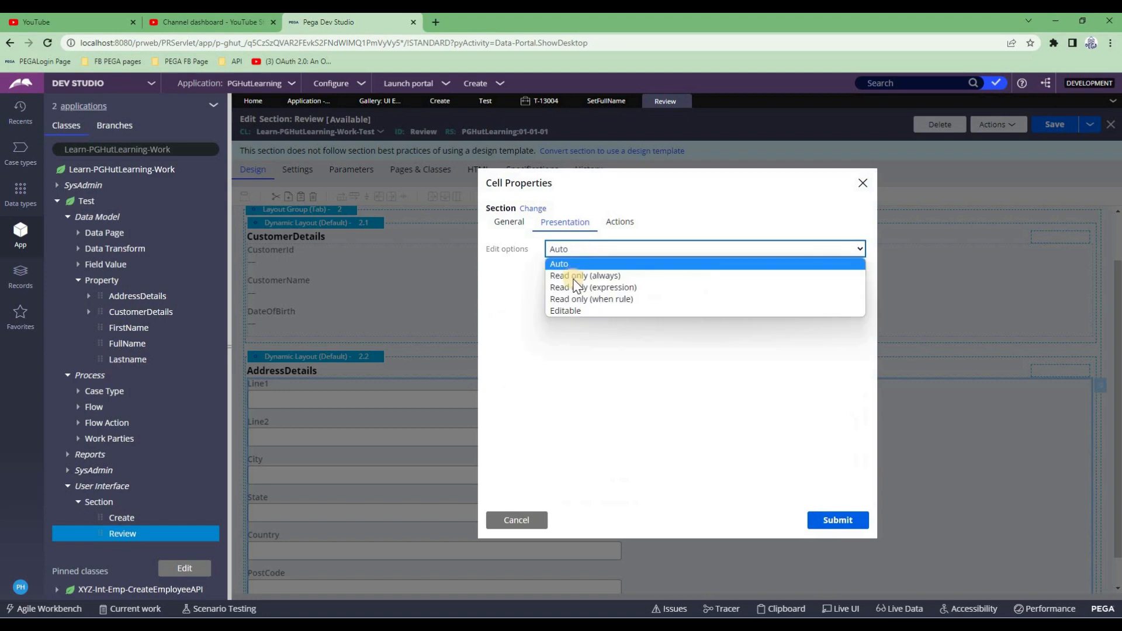
left_click(577, 288)
left_click(815, 526)
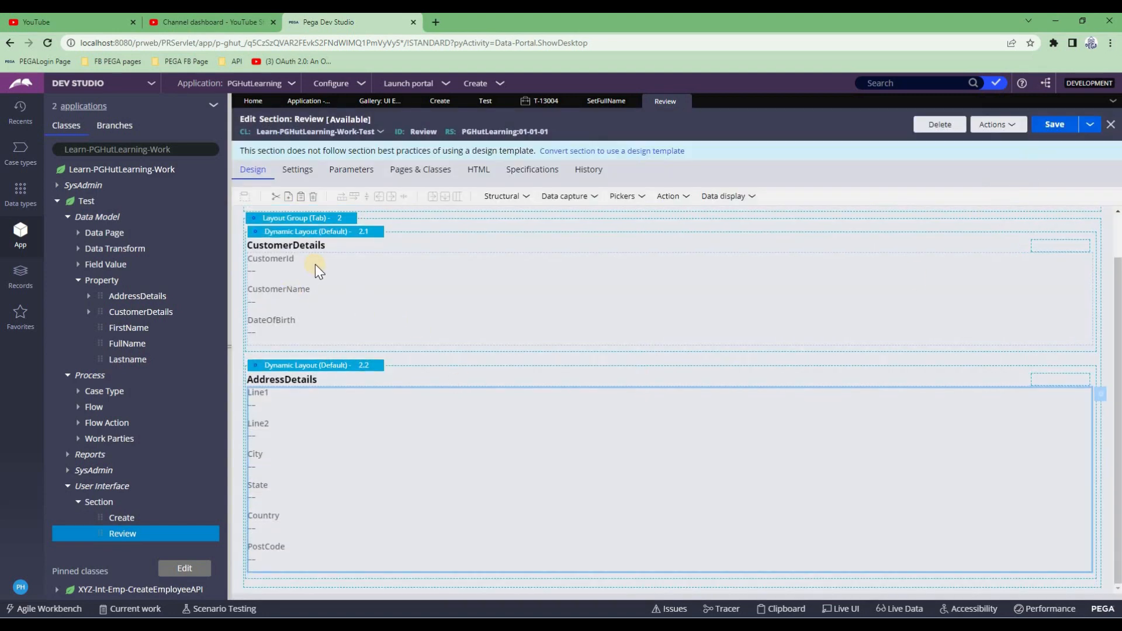
left_click(1053, 126)
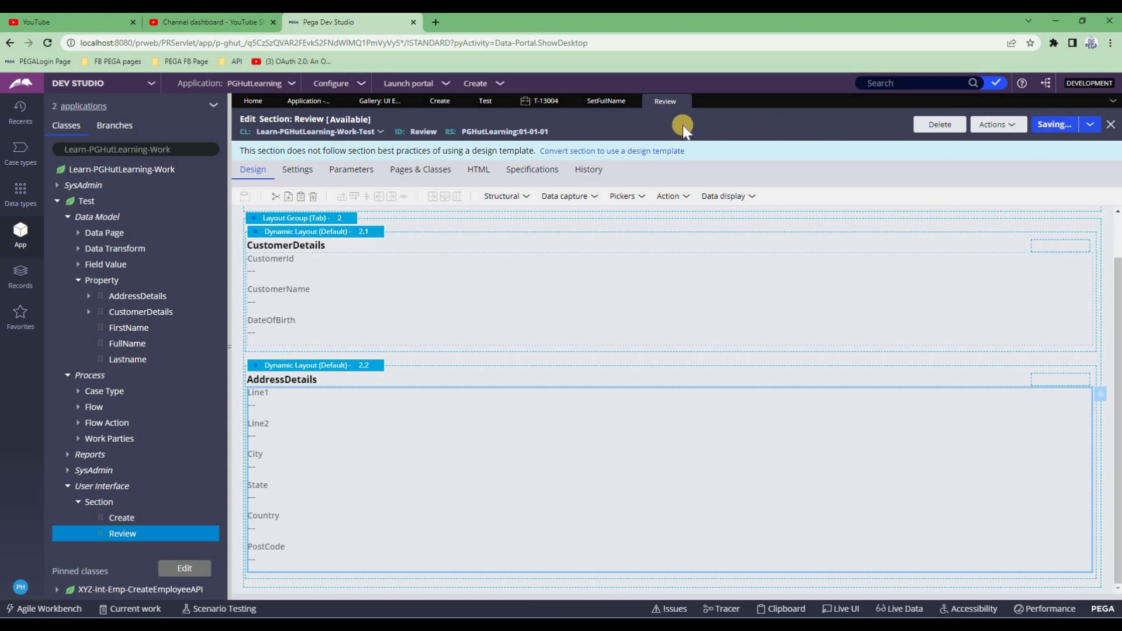
left_click(535, 104)
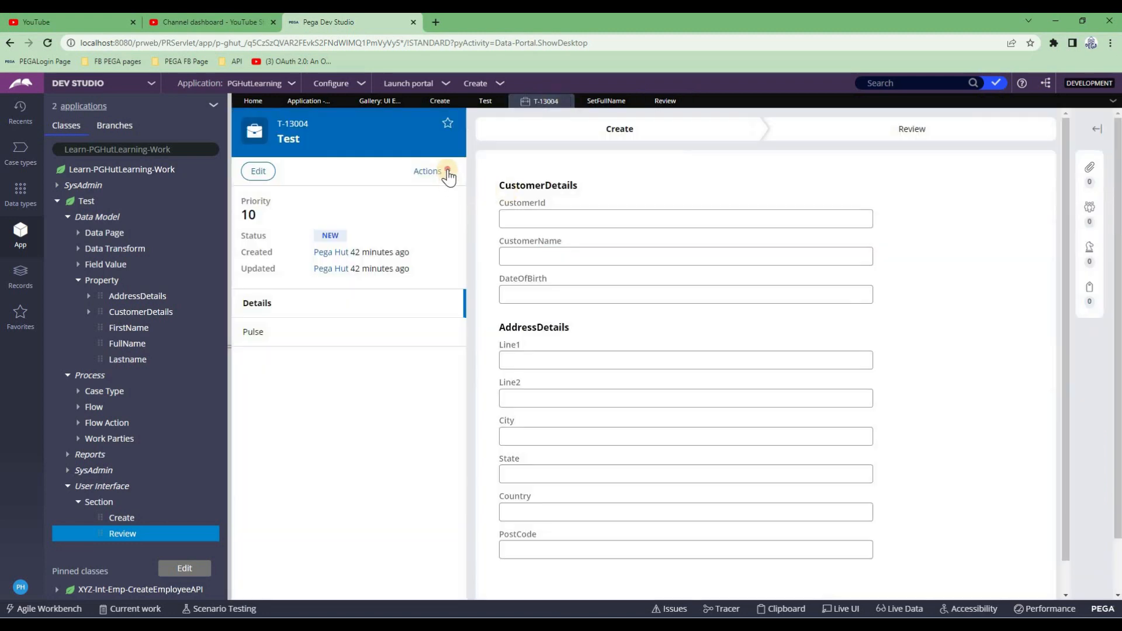
Enter CustomerId 2133, CustomerName xyz and DateOfBirth 22/07/1922 on the Create form
left_click(449, 177)
left_click(626, 227)
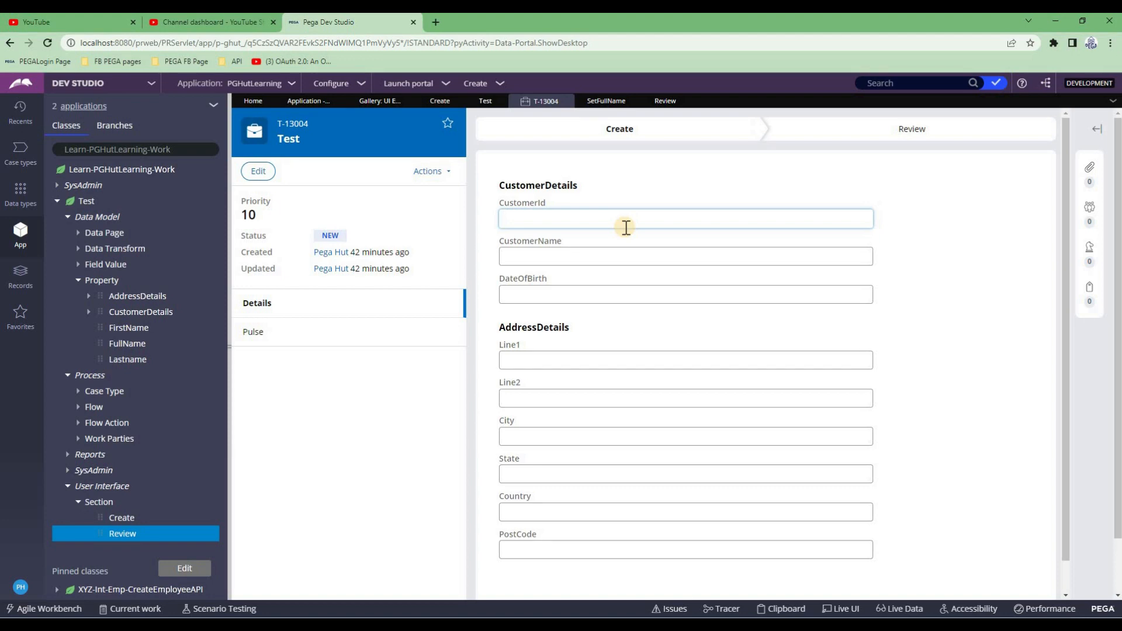
type("2133")
key("Tab")
type("xyz")
key("Tab")
type("22/")
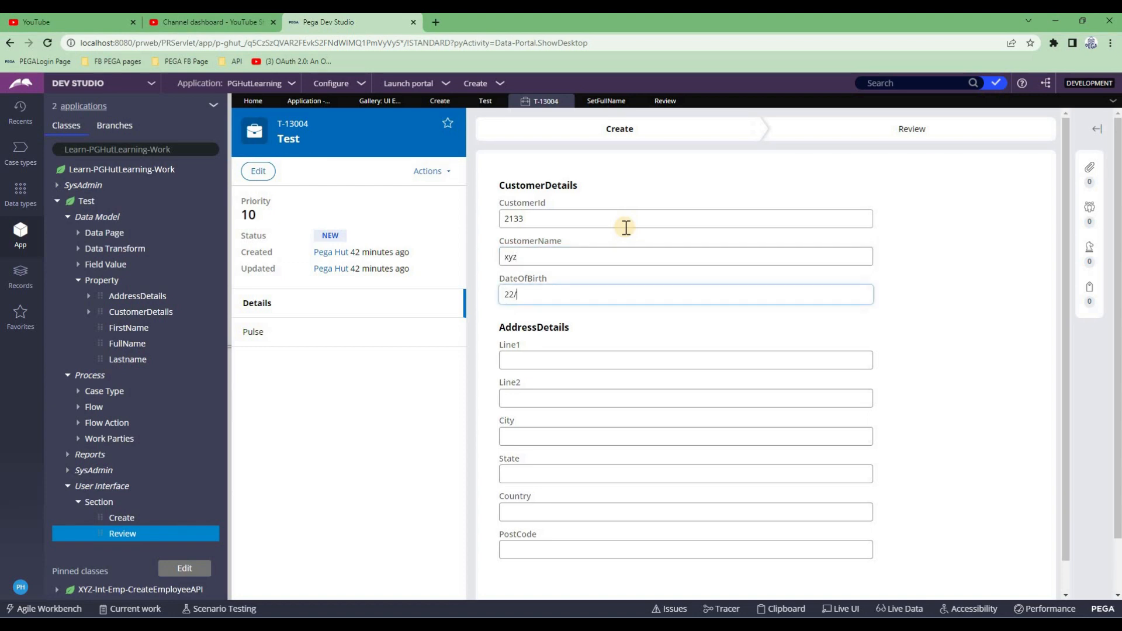
type("07/1922")
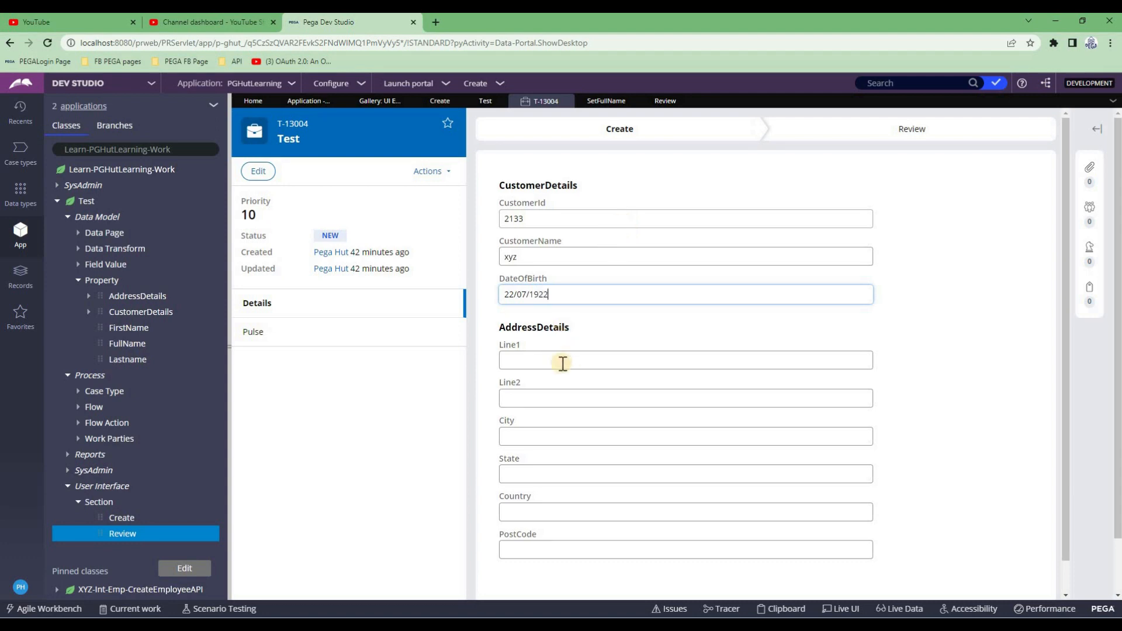
Fill the address fields with line, line, asd, adf, asdf and PostCode 234234
left_click(561, 362)
type("line")
key("Tab")
type("line")
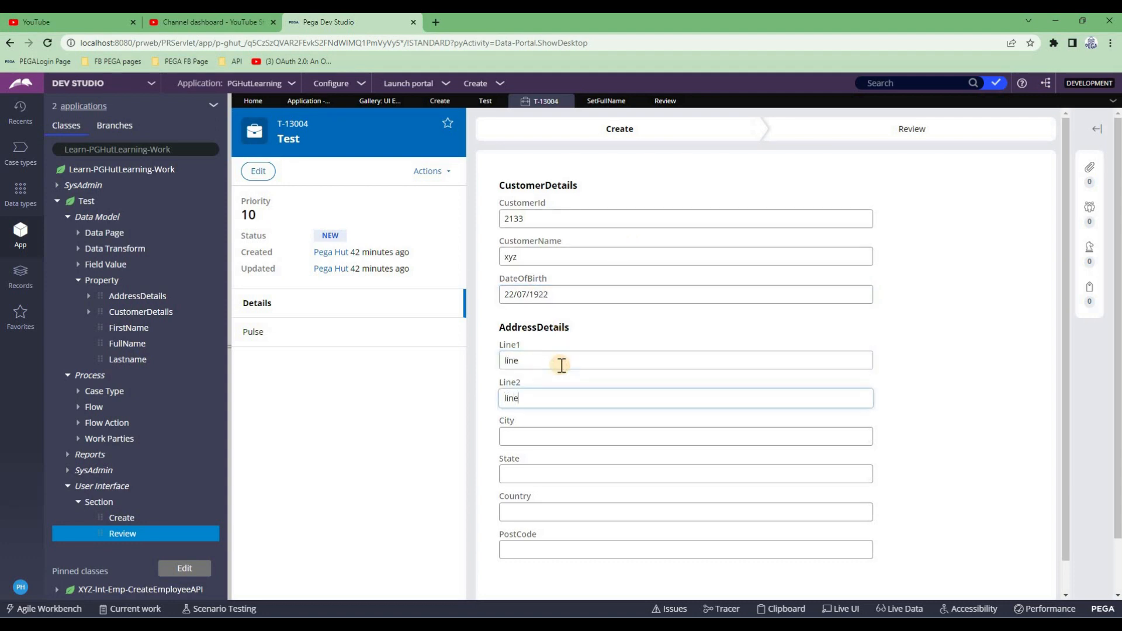
key("Tab")
type("asd")
key("Tab")
type("adf")
key("Tab")
type("asdf")
key("Tab")
type("234234")
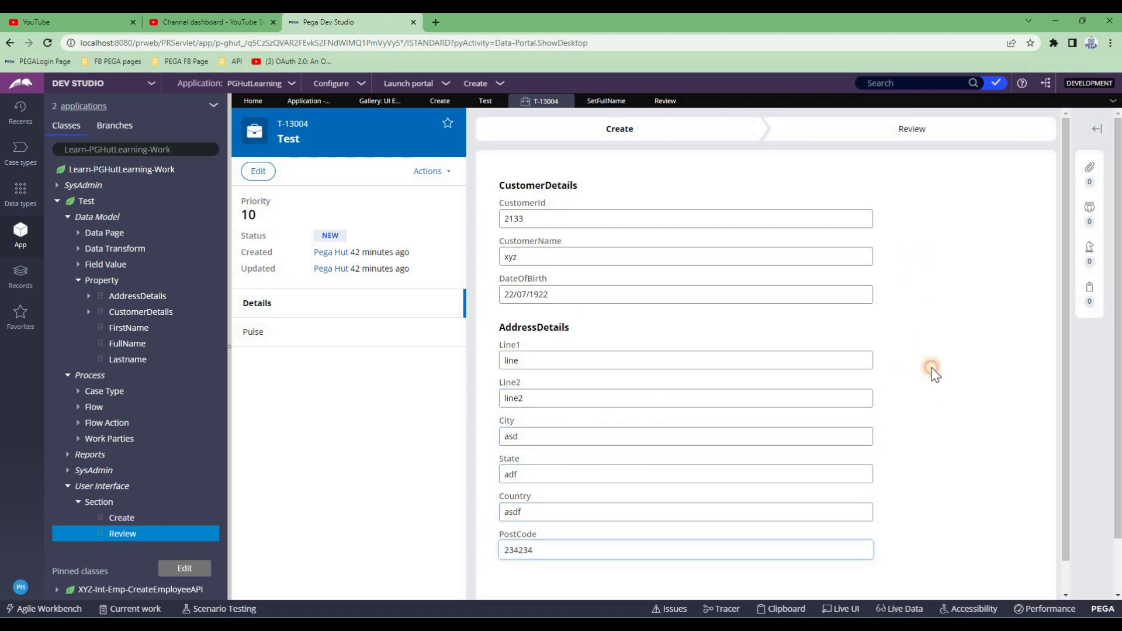
left_click(949, 456)
Create the case and verify the read-only values on the Review step's ADDRESSDETAILS tab
scroll(965, 524, "down", 2)
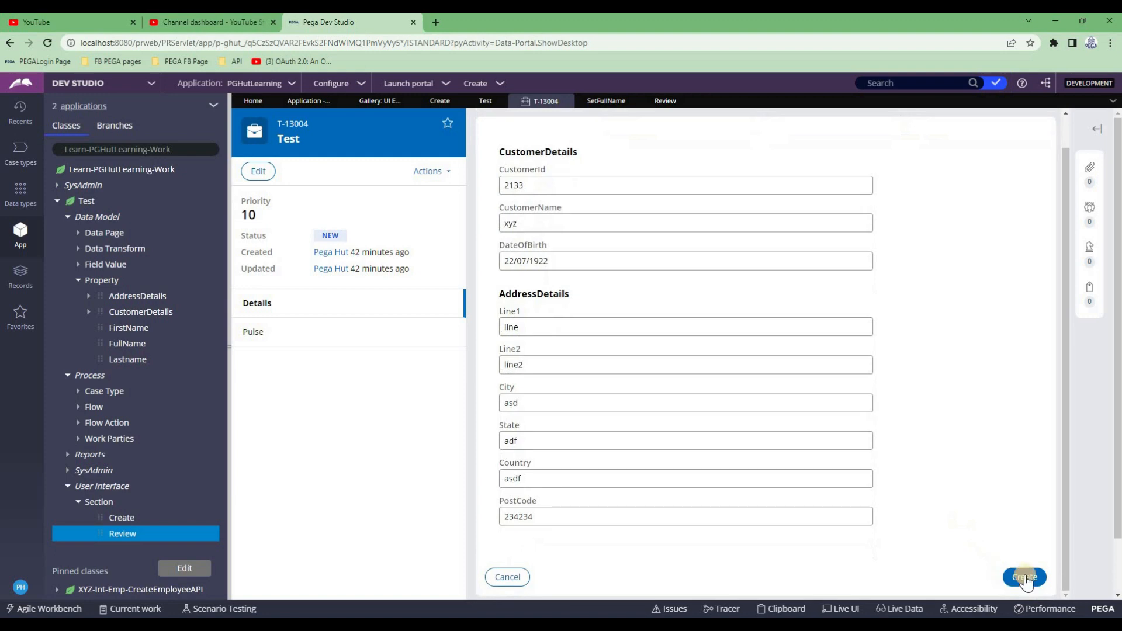
left_click(1025, 577)
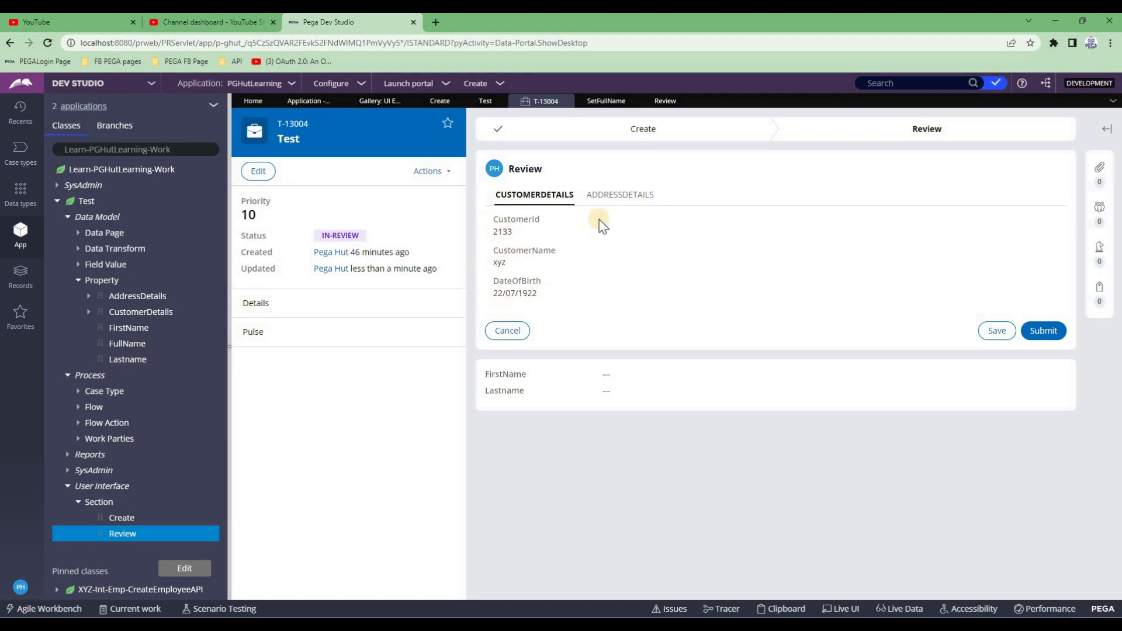
left_click(619, 196)
left_click_drag(506, 250, 546, 390)
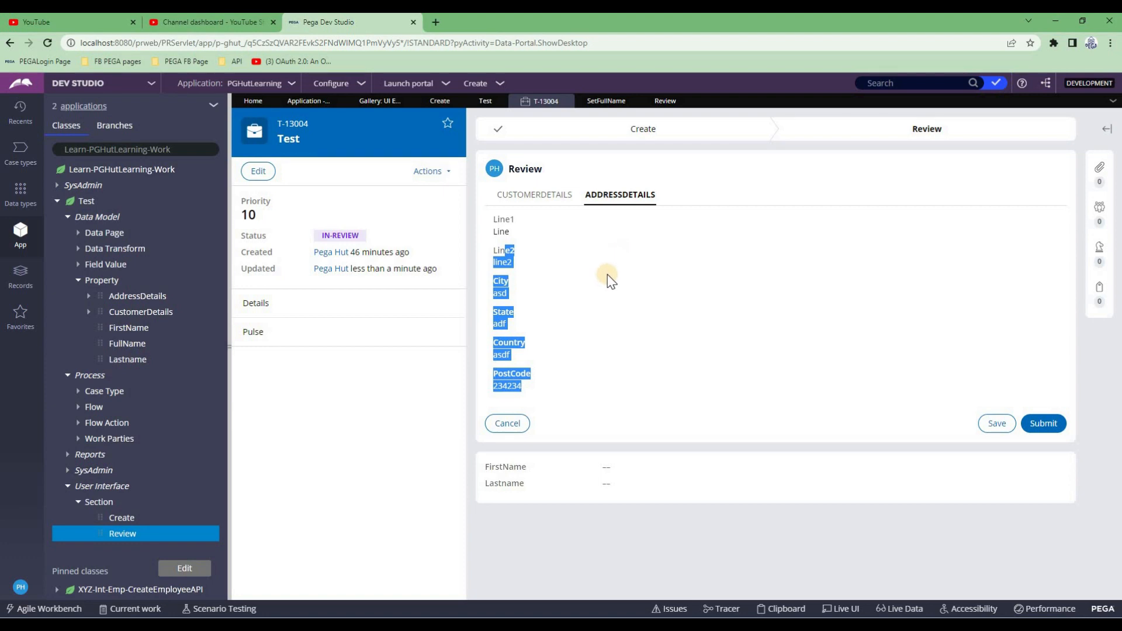
left_click(440, 100)
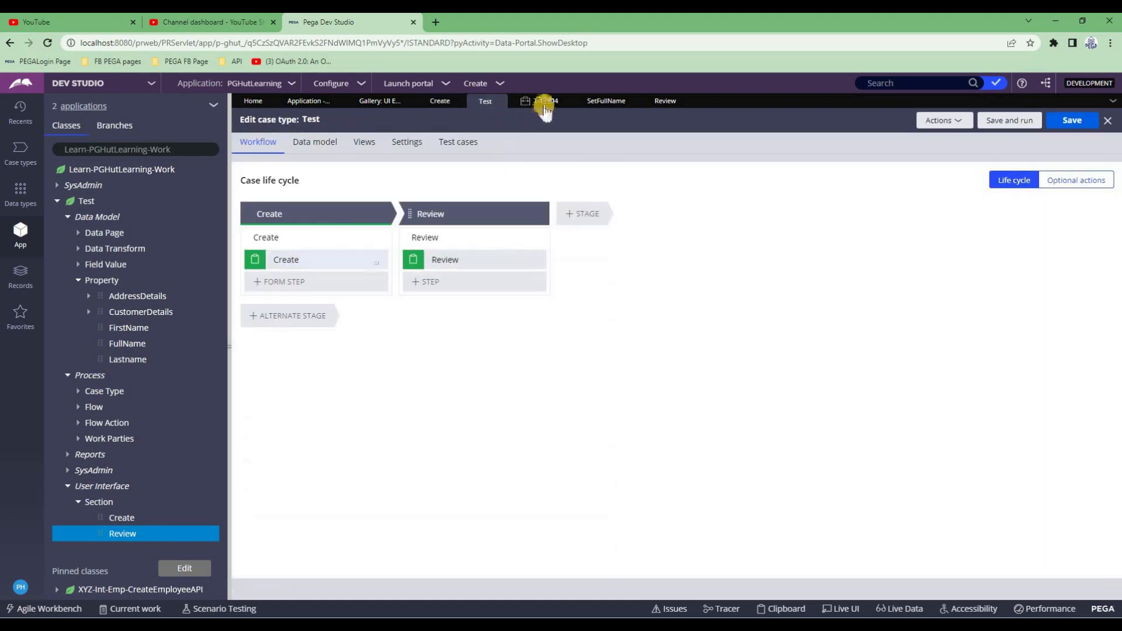
Change the Review layout group's display type from Tab to Accordion and save the section
left_click(665, 101)
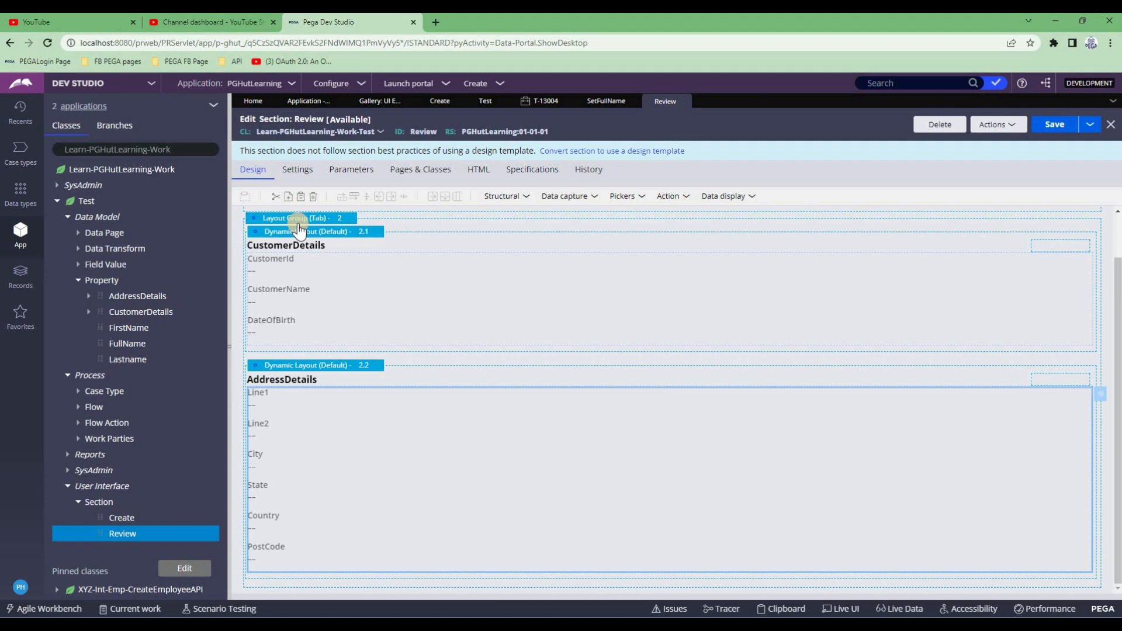
left_click(299, 220)
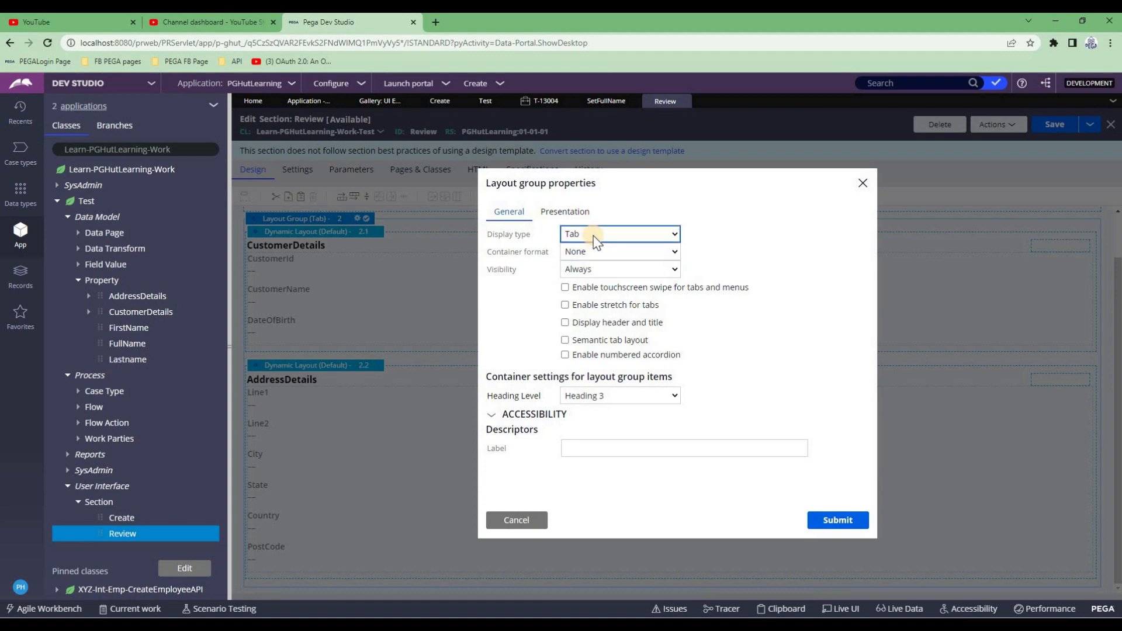
left_click(593, 235)
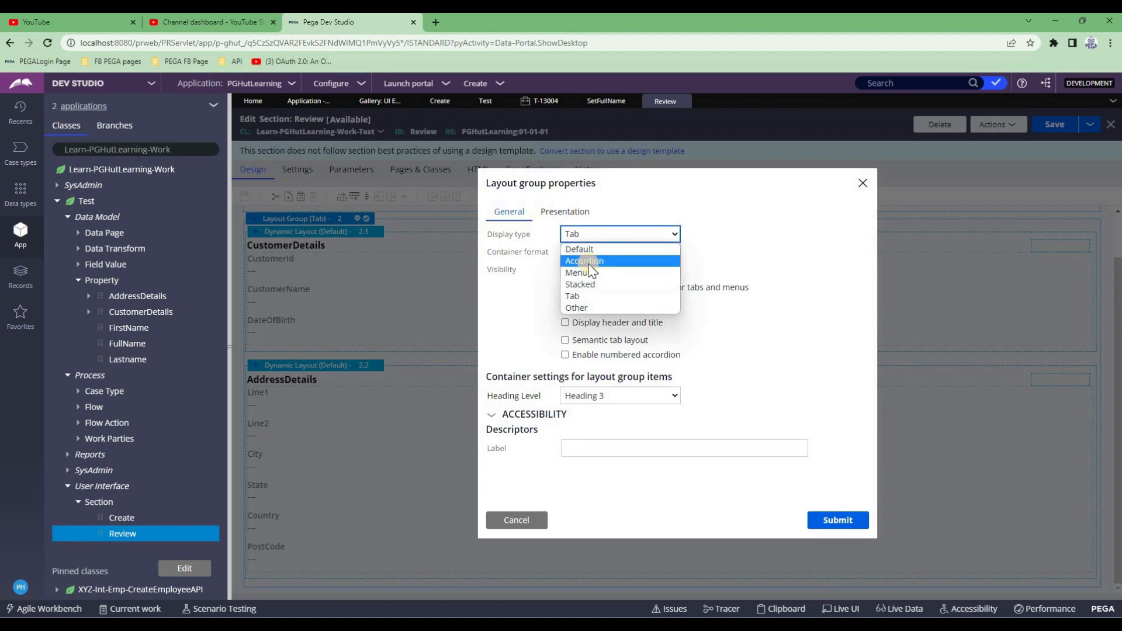
key("Return")
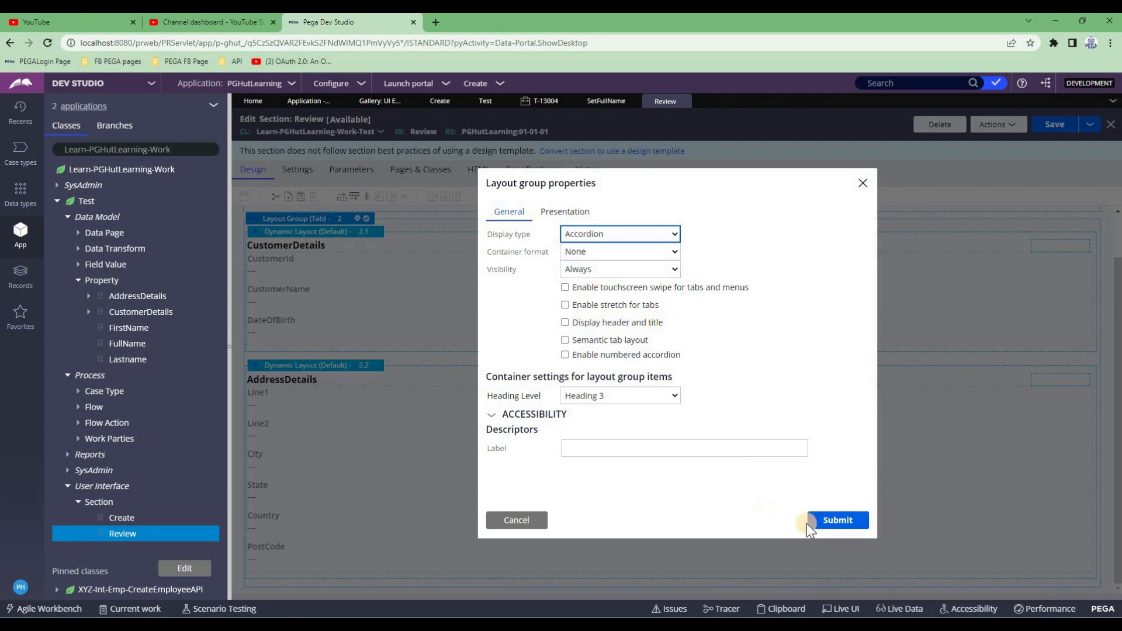
left_click(837, 522)
left_click(1056, 127)
left_click(481, 104)
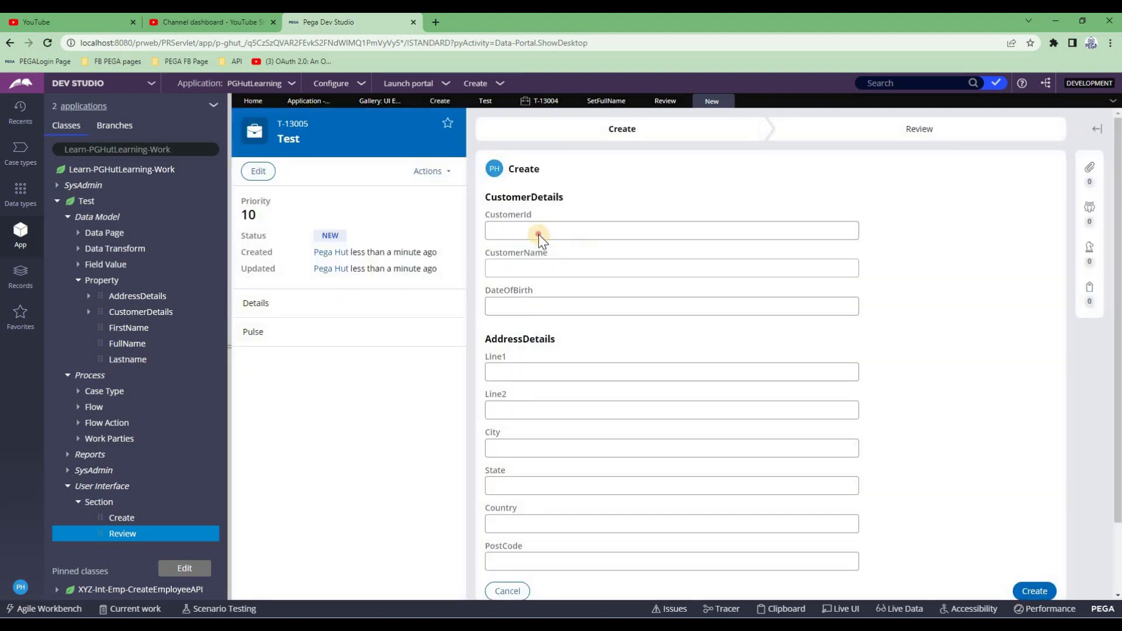
Fill every Create form field with placeholder text like 'asdf' and submit to create the case
left_click(538, 234)
type("asdf")
key("Tab")
type("asdf")
key("Tab")
type("asdf")
key("Tab")
type("asdf")
key("Tab")
type("asdf")
key("Tab")
type("asdf")
key("Tab")
type("asdf")
key("Tab")
type("afd")
key("Tab")
type("sadf")
key("Return")
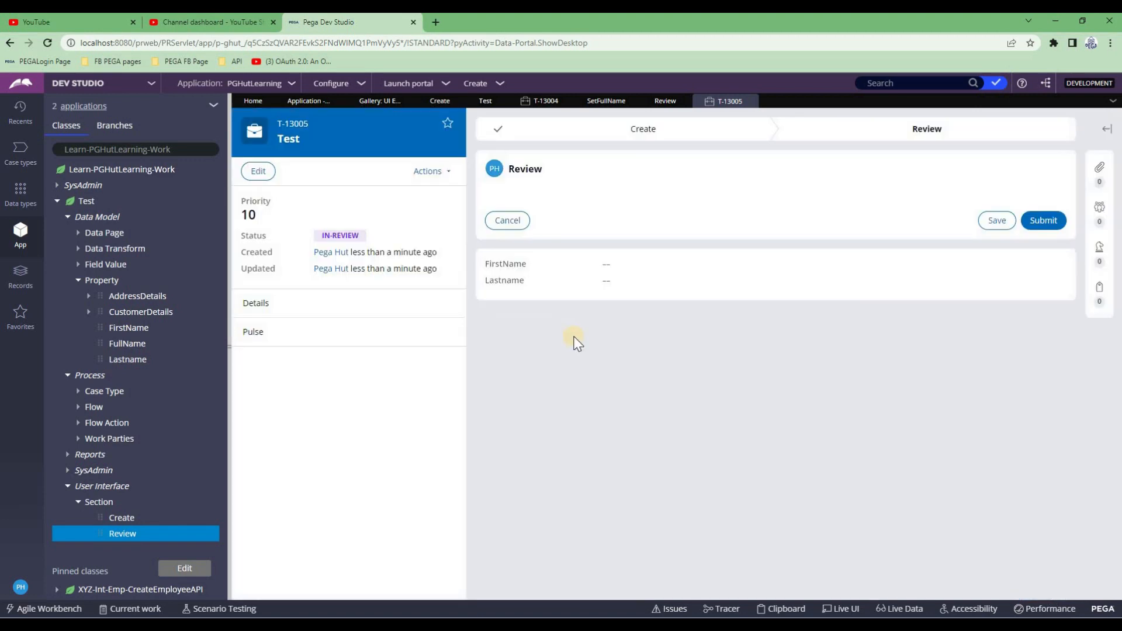
Expand the CustomerDetails and AddressDetails accordion panels on the Review step to check them
left_click(498, 199)
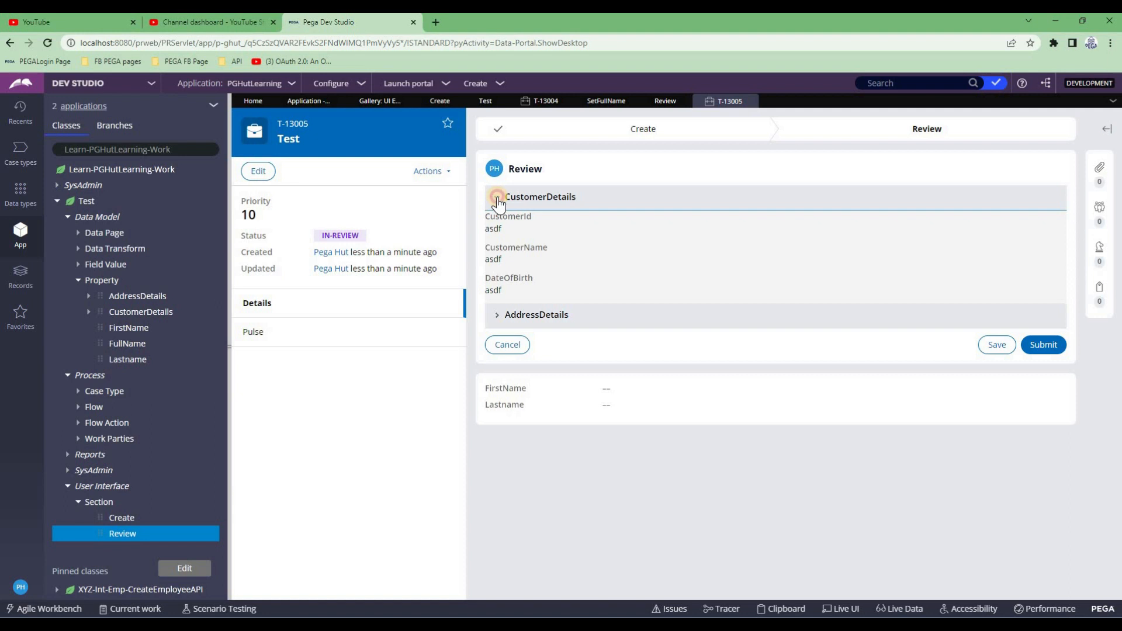
left_click(497, 316)
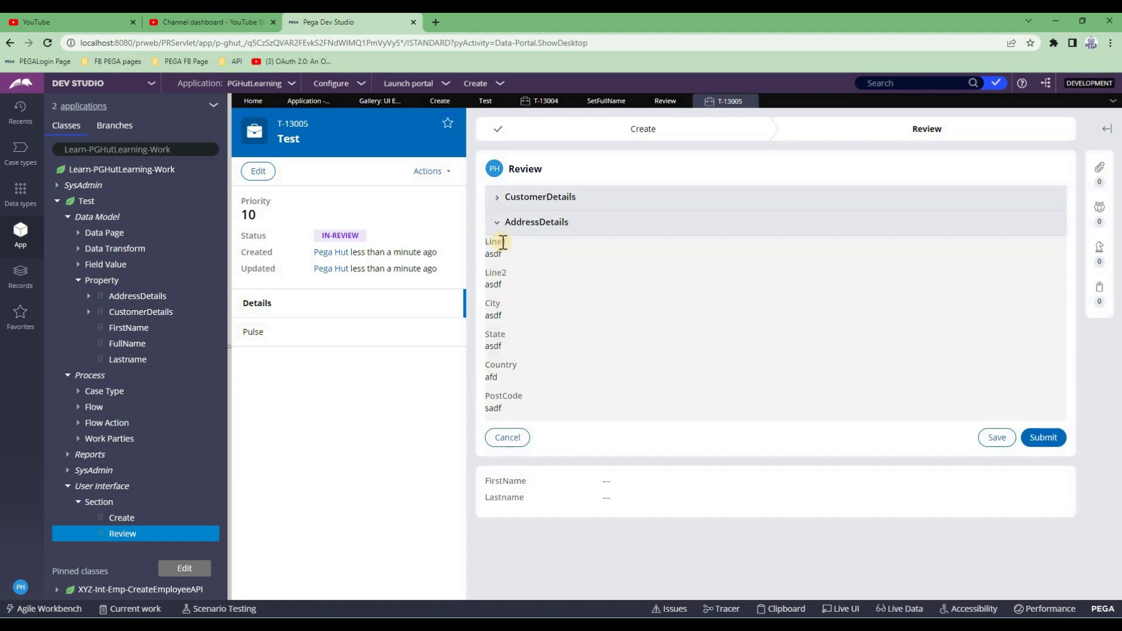
left_click(497, 197)
left_click(498, 320)
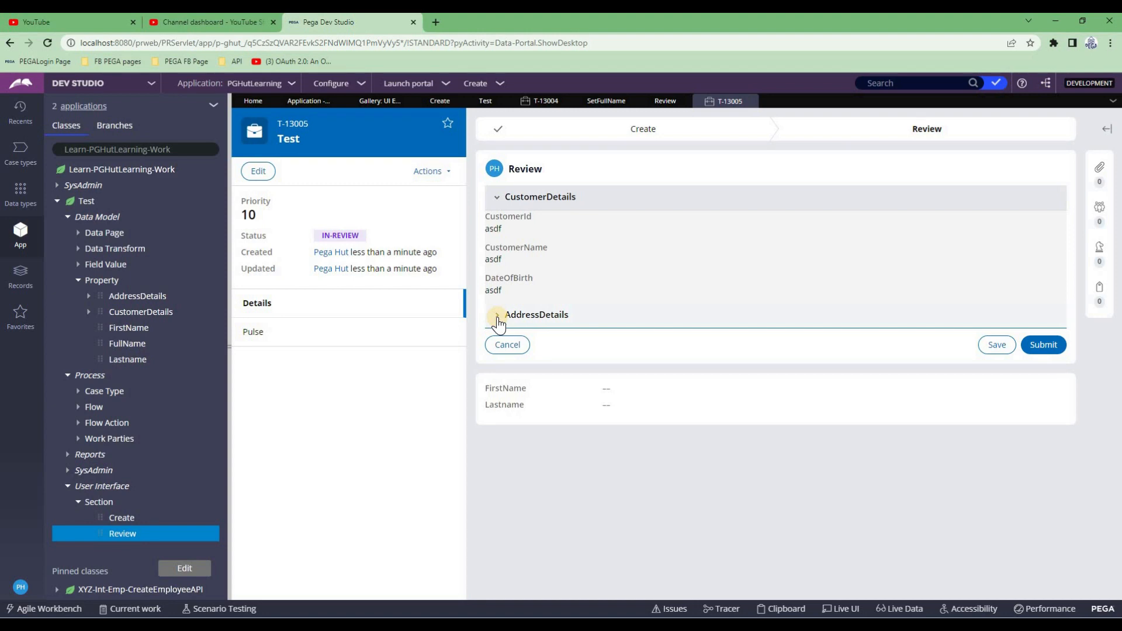
left_click(497, 320)
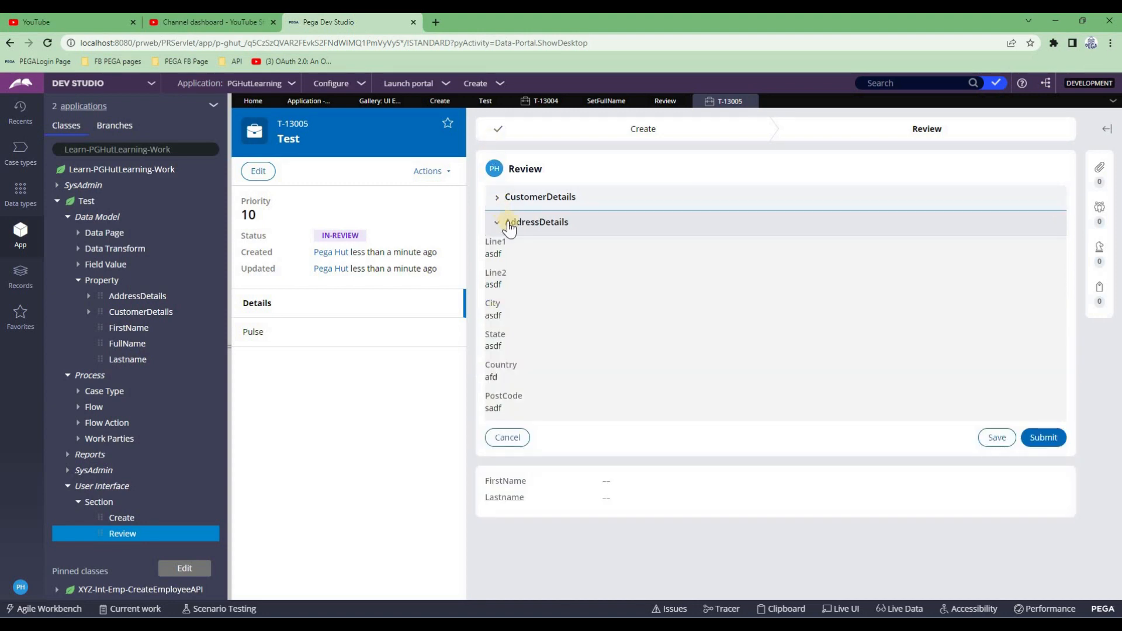
left_click(516, 229)
left_click(607, 319)
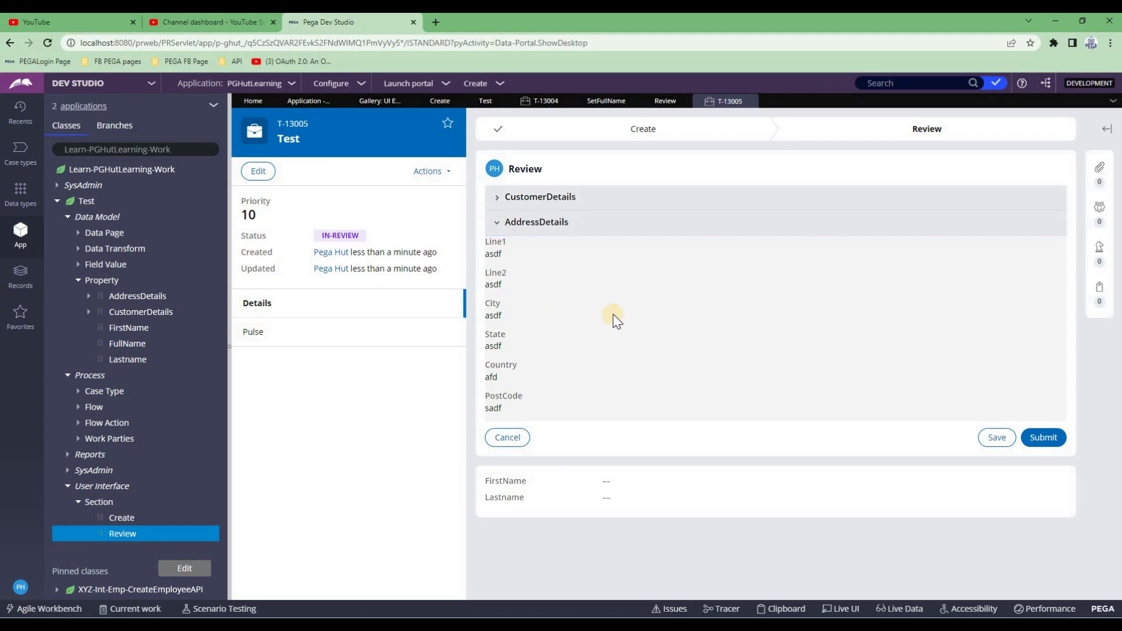